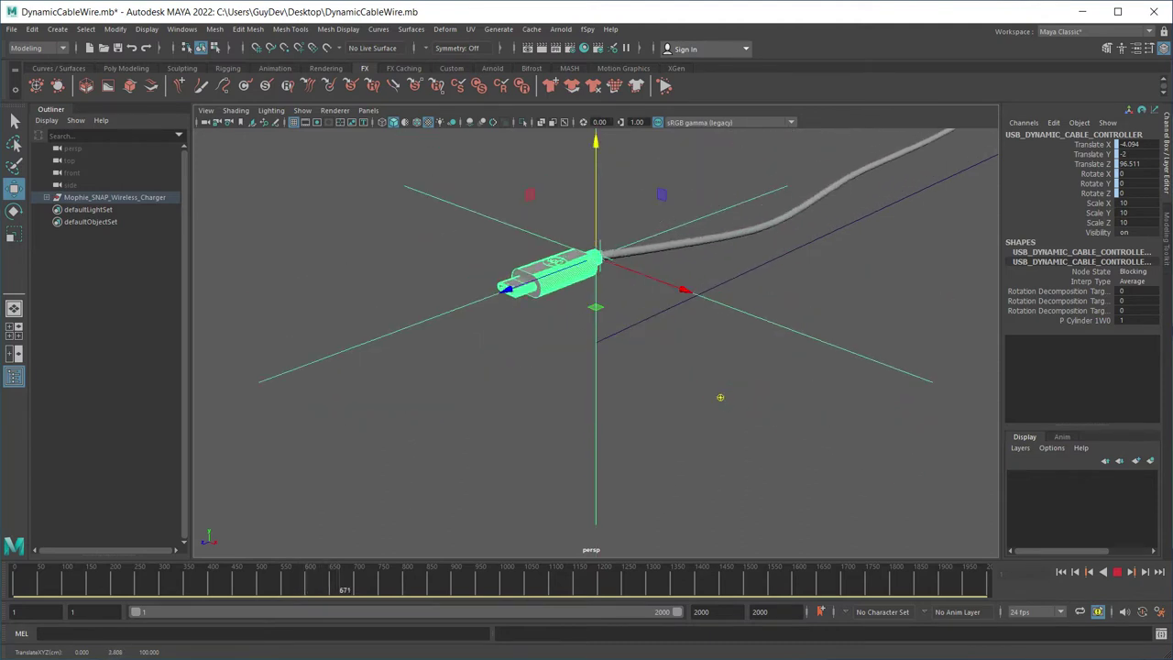
Undo the USB cable controller's move and inspect the DynamicCable group's controllers, constraints and WIRE_SIM nodes.
key(ctrl+z)
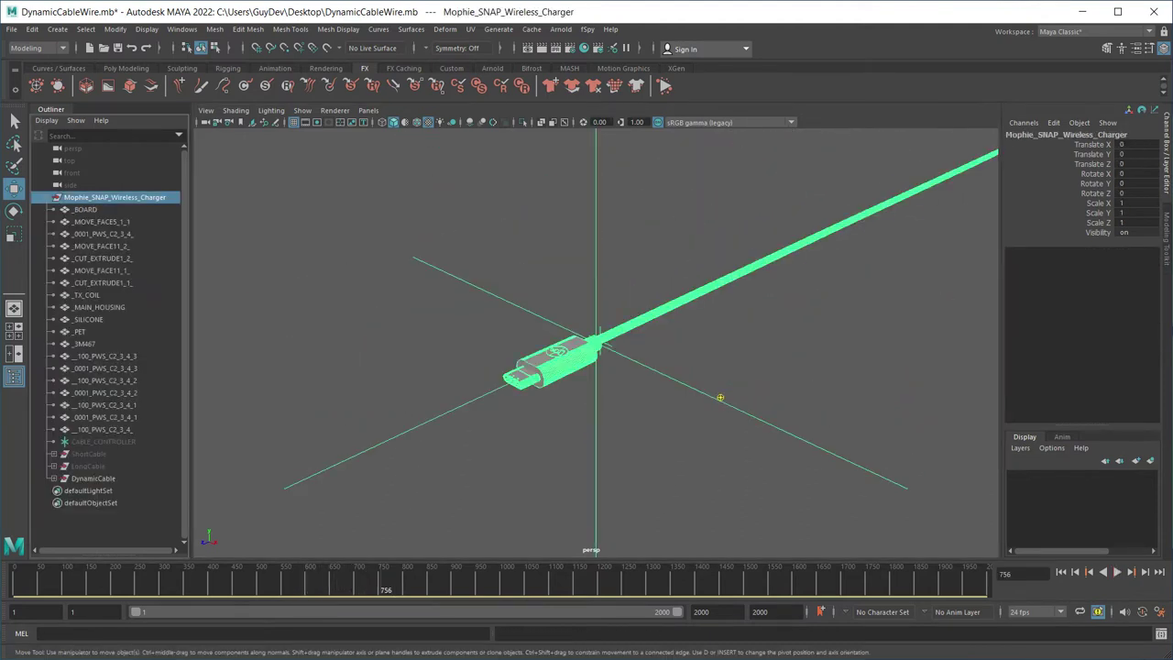
key(ctrl+z)
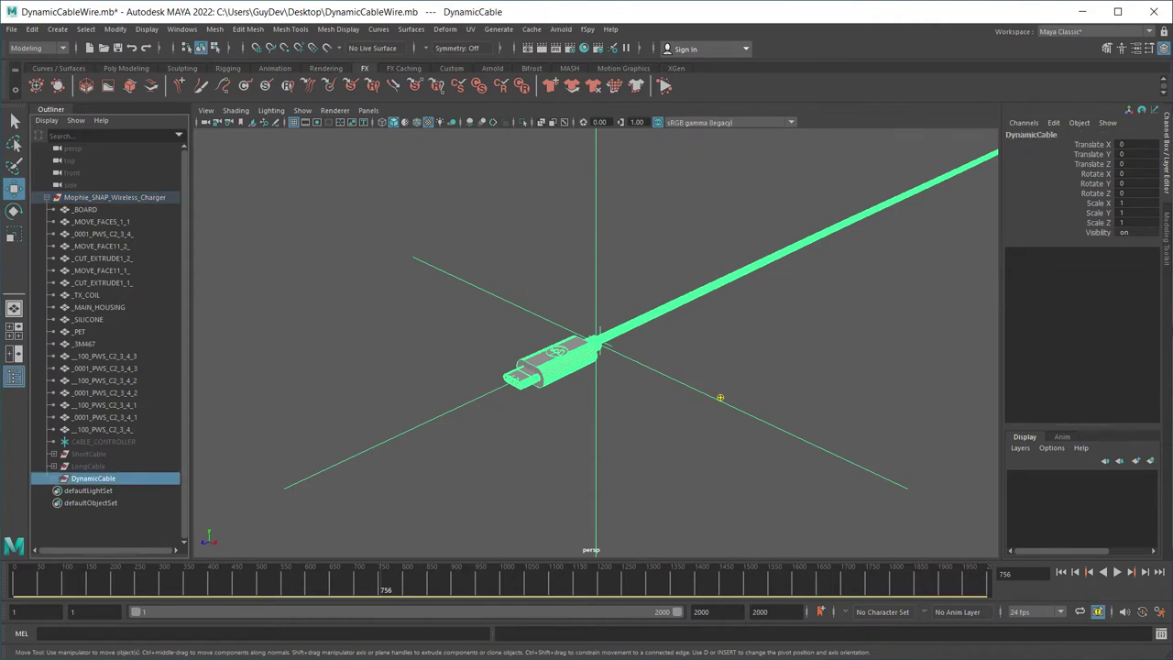
click(54, 478)
scroll(108, 458, down, 2)
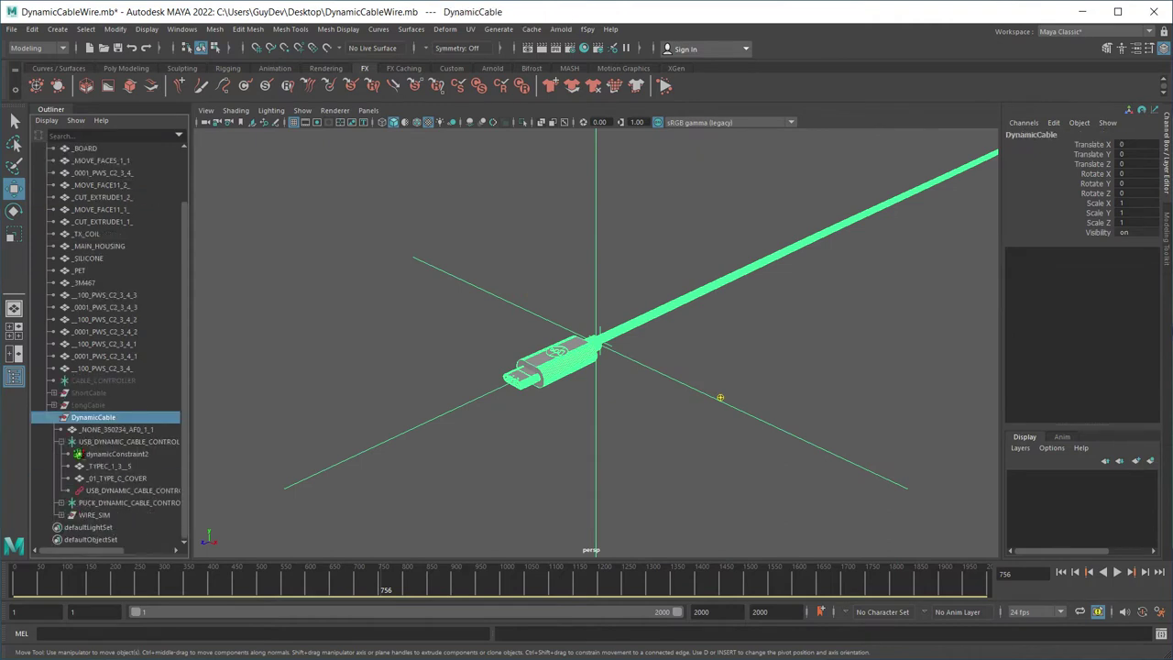
key(ctrl+z)
click(61, 502)
scroll(61, 502, down, 1)
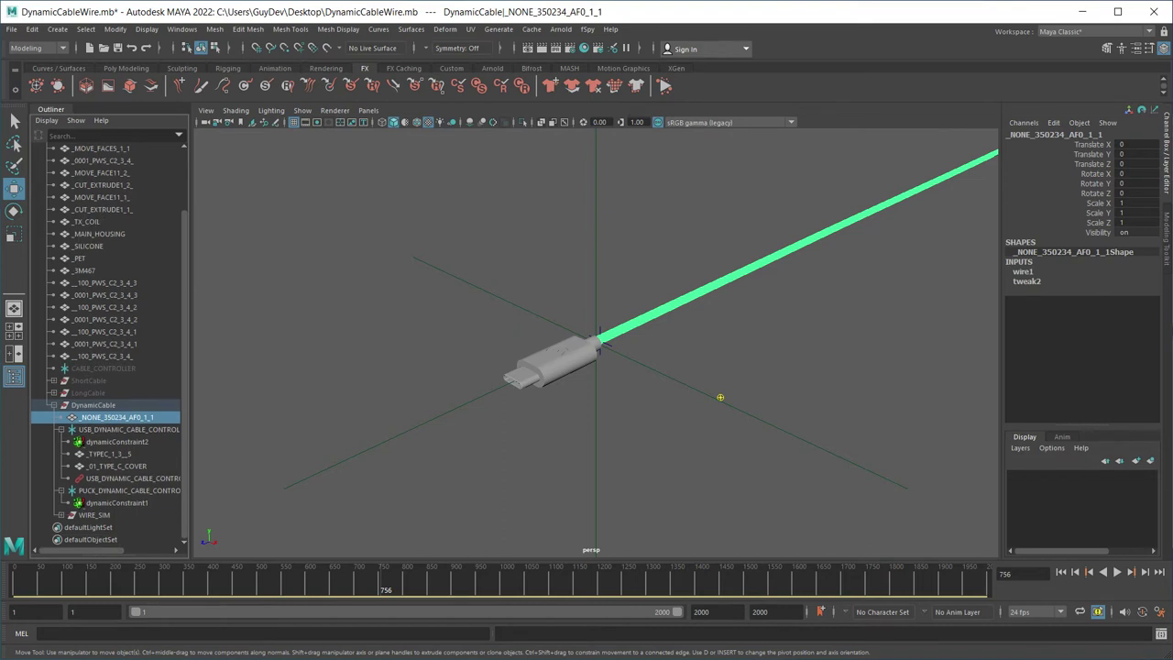
key(ctrl+z)
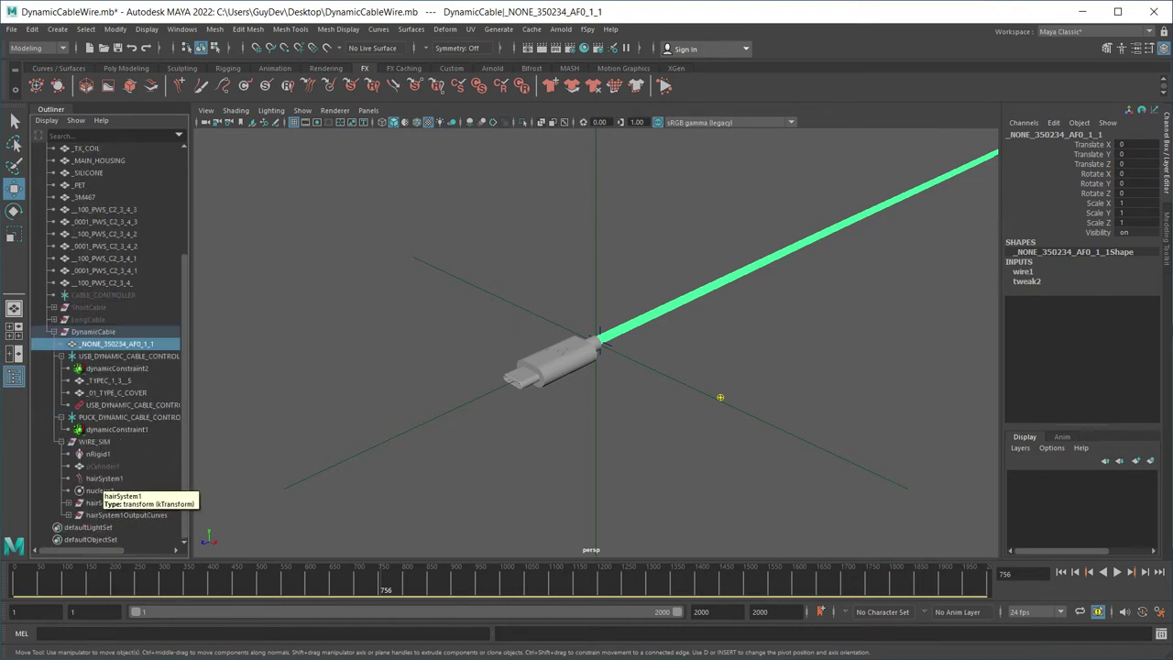
click(104, 478)
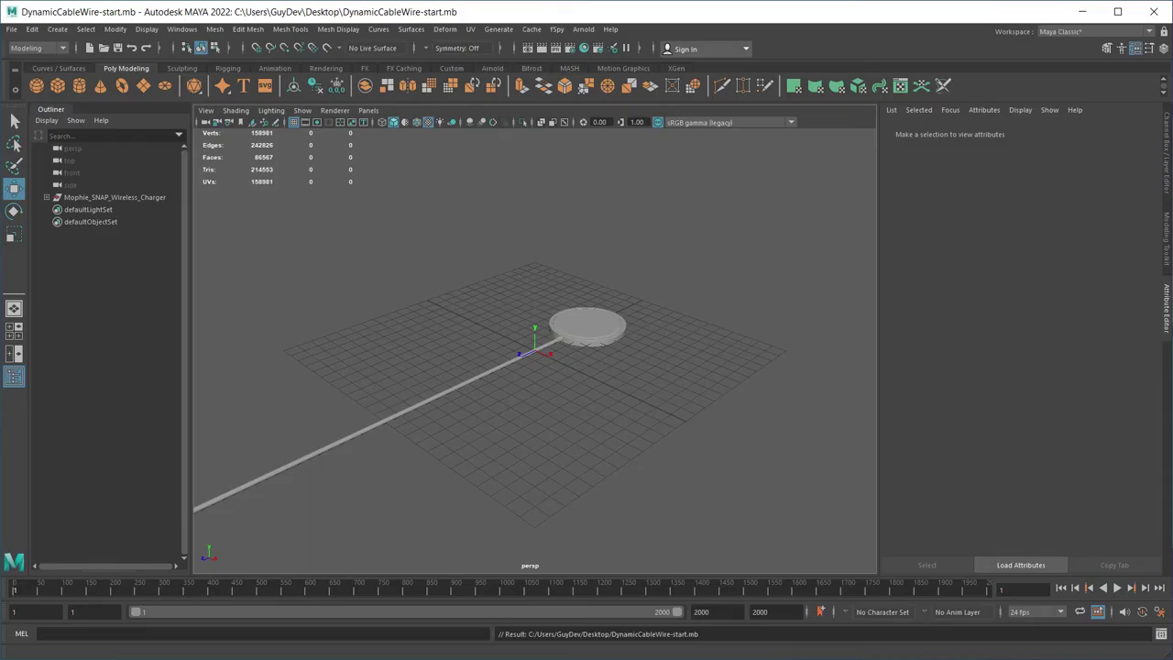
Examine the charging puck, the straight cable and the USB connector in the starting scene.
drag(407, 244, 566, 350)
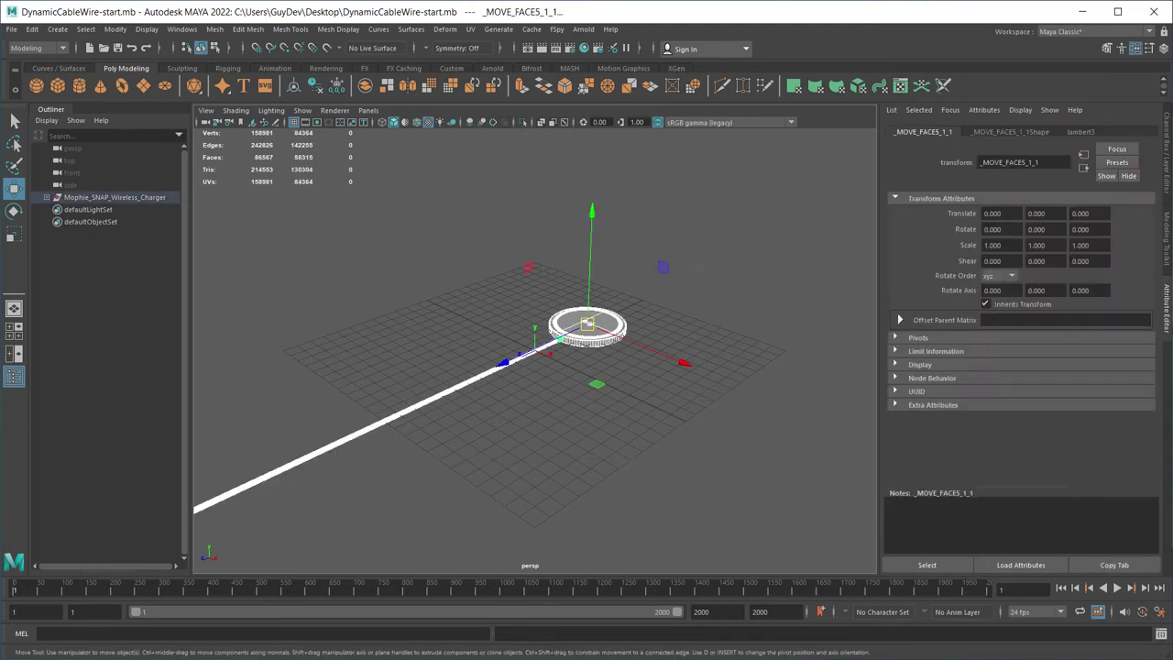
click(587, 422)
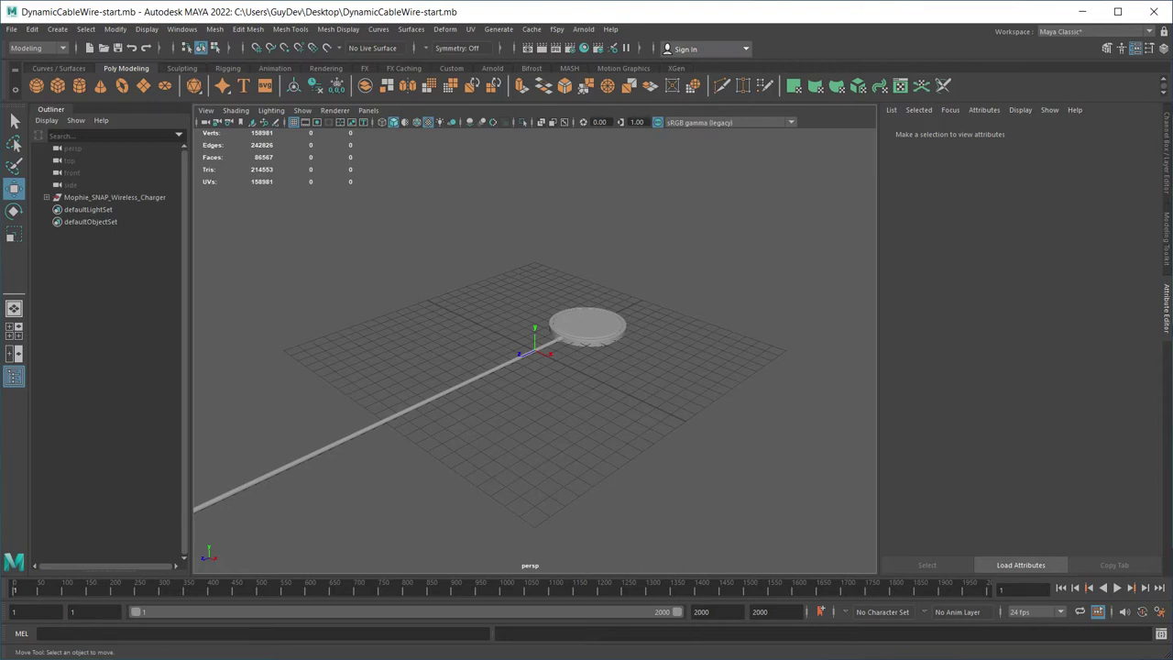
alt+middle_drag(534, 366, 702, 246)
alt+right_drag(702, 245, 660, 245)
alt+middle_drag(659, 246, 861, 165)
alt+right_drag(862, 165, 705, 165)
Group the charger meshes from _BOARD through __100_PWS_C2_3_4_, name the group Body and place it above CABLE_CONTROLLER.
click(85, 210)
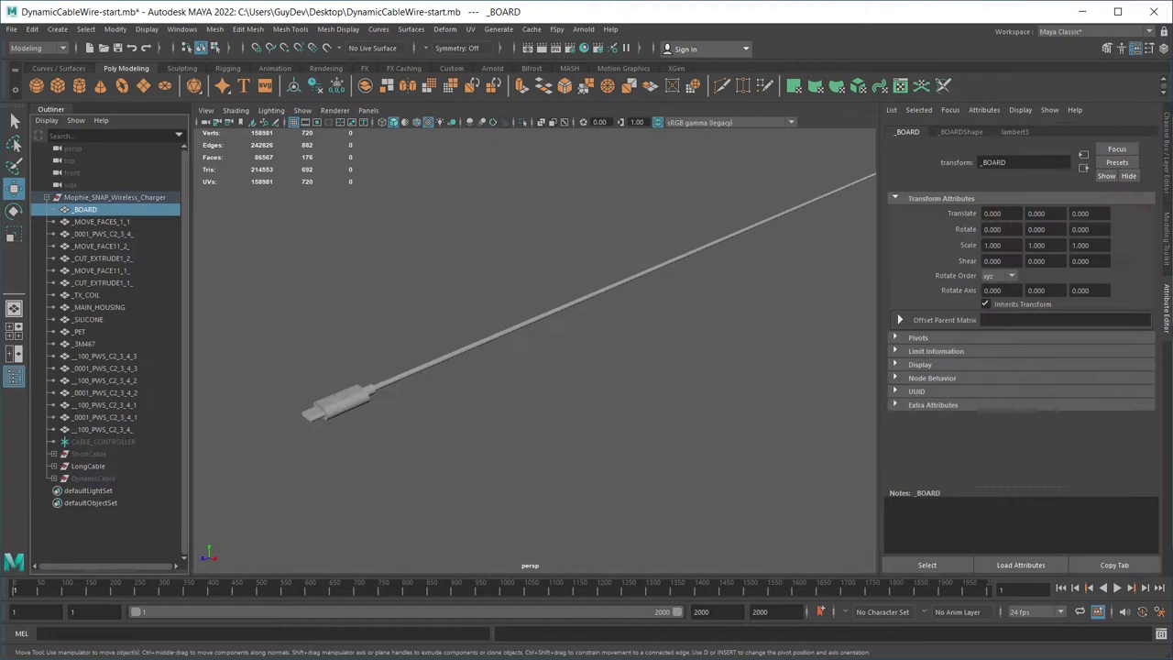
shift+click(102, 430)
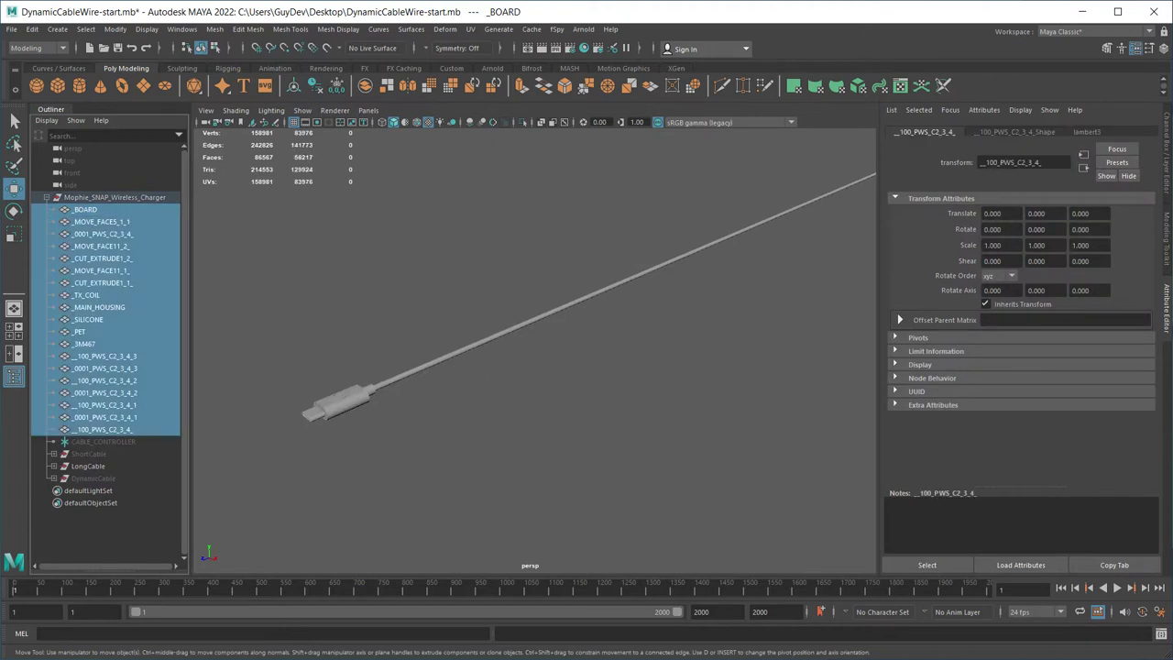
key(ctrl+g)
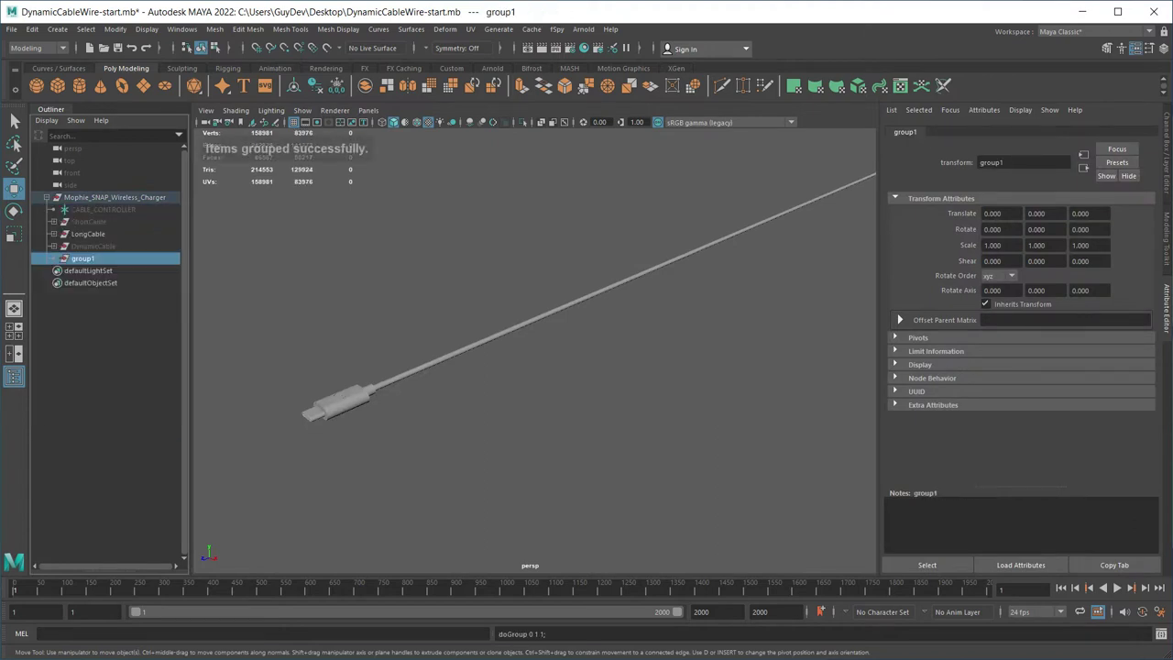
double_click(83, 259)
text(Body)
key(Return)
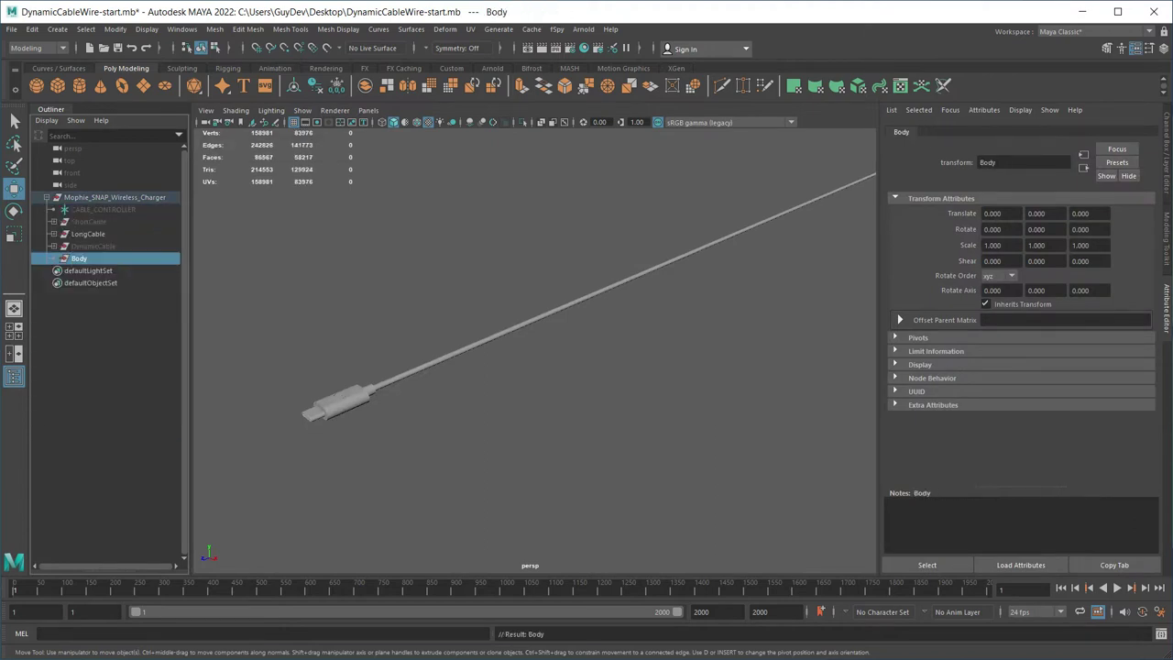
middle_drag(80, 258, 80, 203)
Examine the LongCable mesh up close along its length between the USB connector and the puck.
click(84, 246)
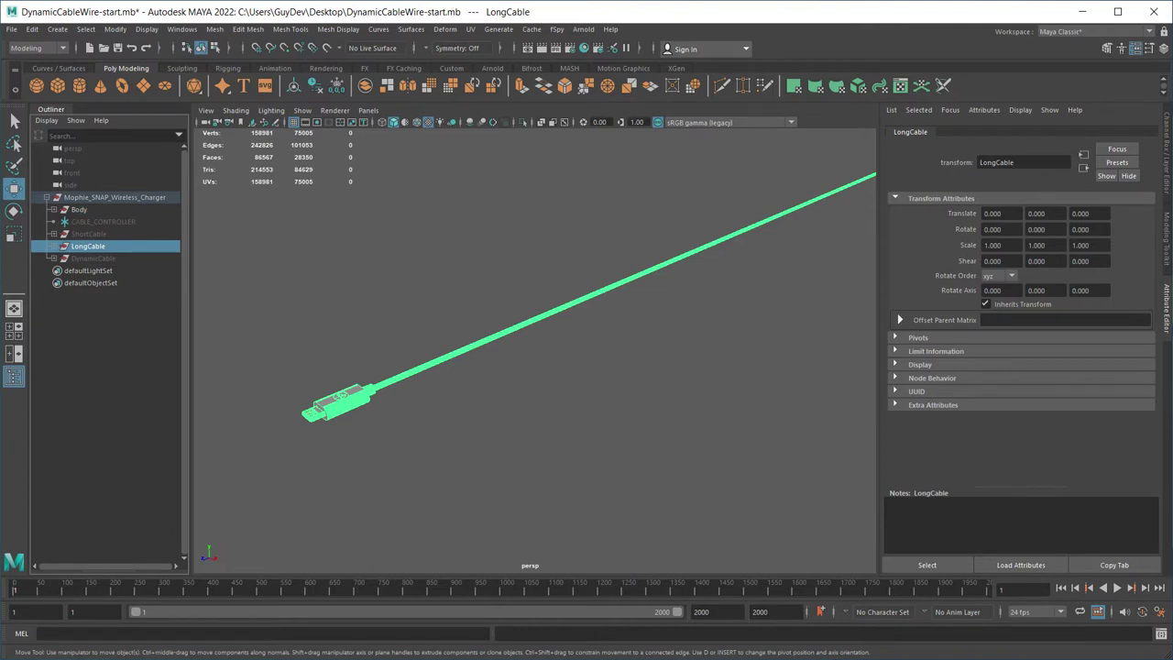
click(550, 314)
key(f)
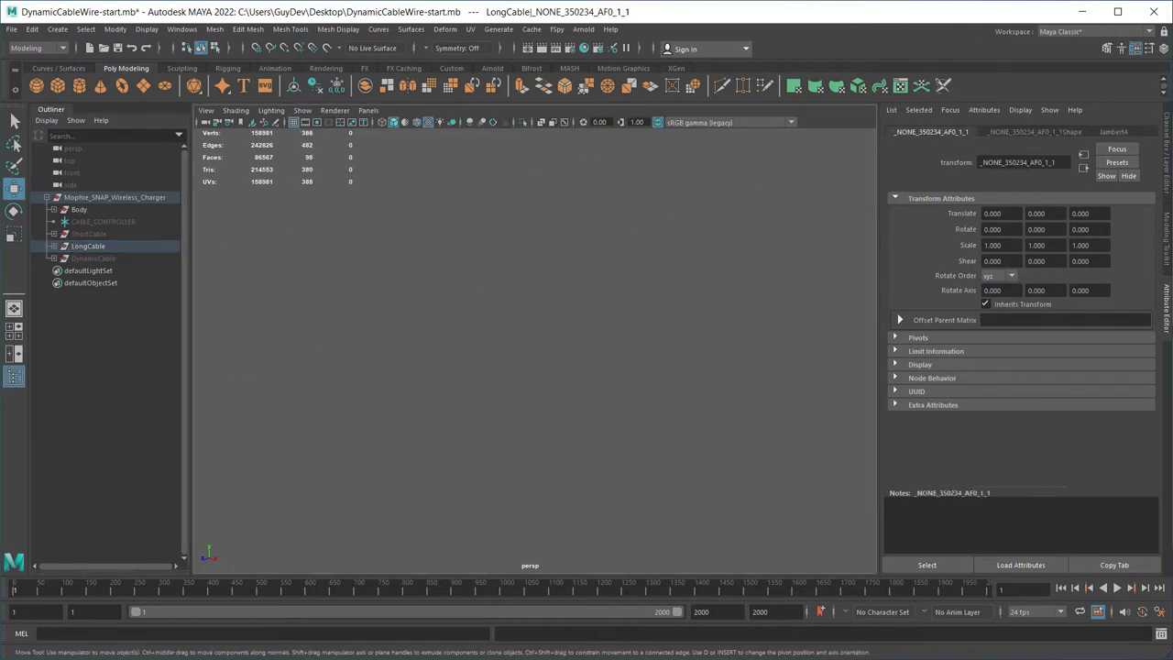
alt+middle_drag(586, 330, 458, 352)
alt+middle_drag(440, 394, 577, 275)
alt+middle_drag(440, 440, 632, 266)
alt+middle_drag(513, 403, 618, 252)
alt+right_drag(513, 357, 623, 367)
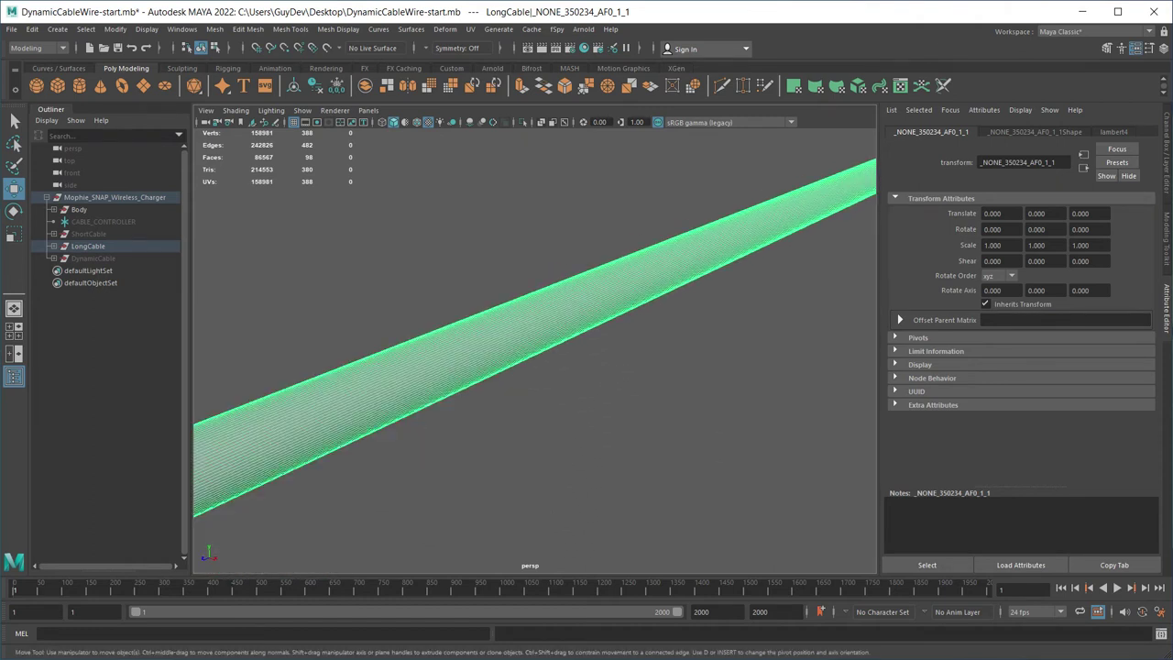
alt+right_drag(623, 366, 476, 357)
alt+middle_drag(678, 294, 403, 422)
alt+middle_drag(641, 266, 412, 422)
alt+right_drag(513, 367, 568, 367)
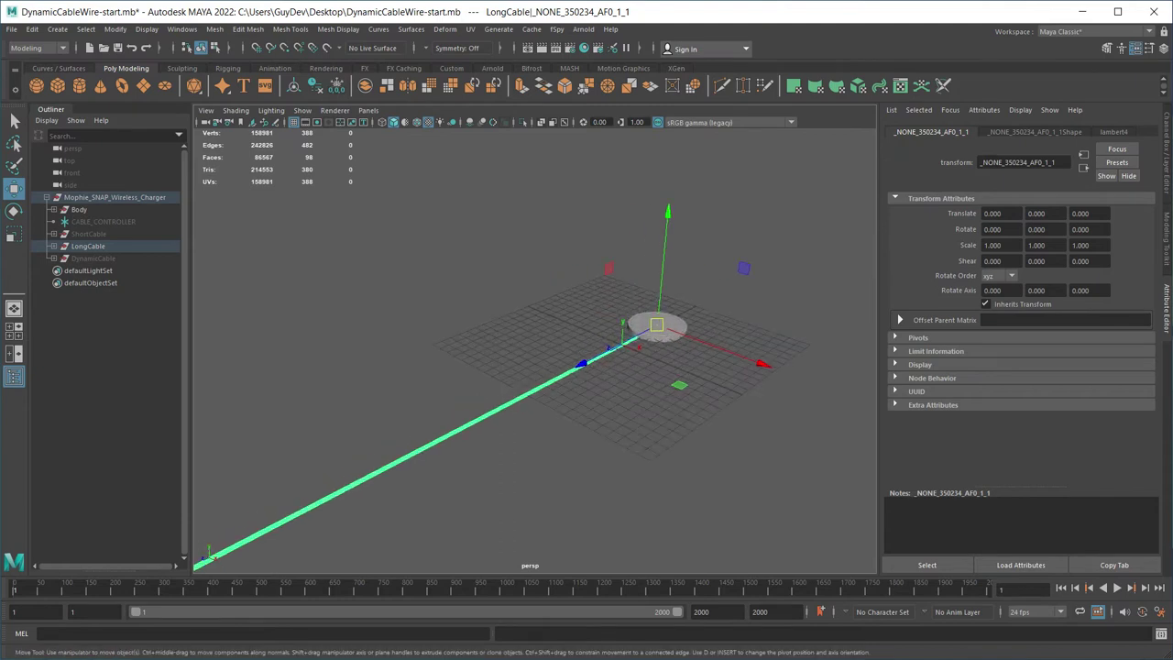
Inspect the charging puck's geometry and its cable joint, and compare it with the whole charger out to the USB connector.
alt+middle_drag(632, 320, 531, 367)
alt+right_drag(513, 366, 605, 367)
alt+middle_drag(550, 394, 586, 329)
alt+right_drag(531, 357, 613, 357)
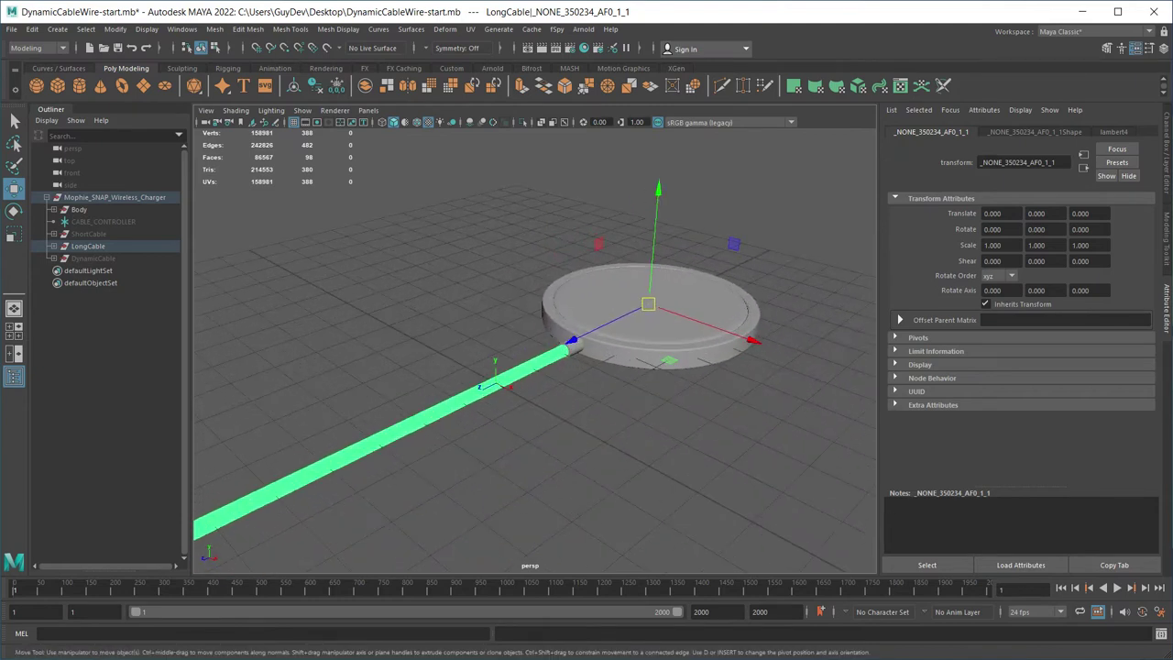
alt+middle_drag(622, 321, 536, 367)
alt+right_drag(531, 358, 622, 358)
alt+middle_drag(568, 367, 576, 358)
drag(366, 256, 760, 504)
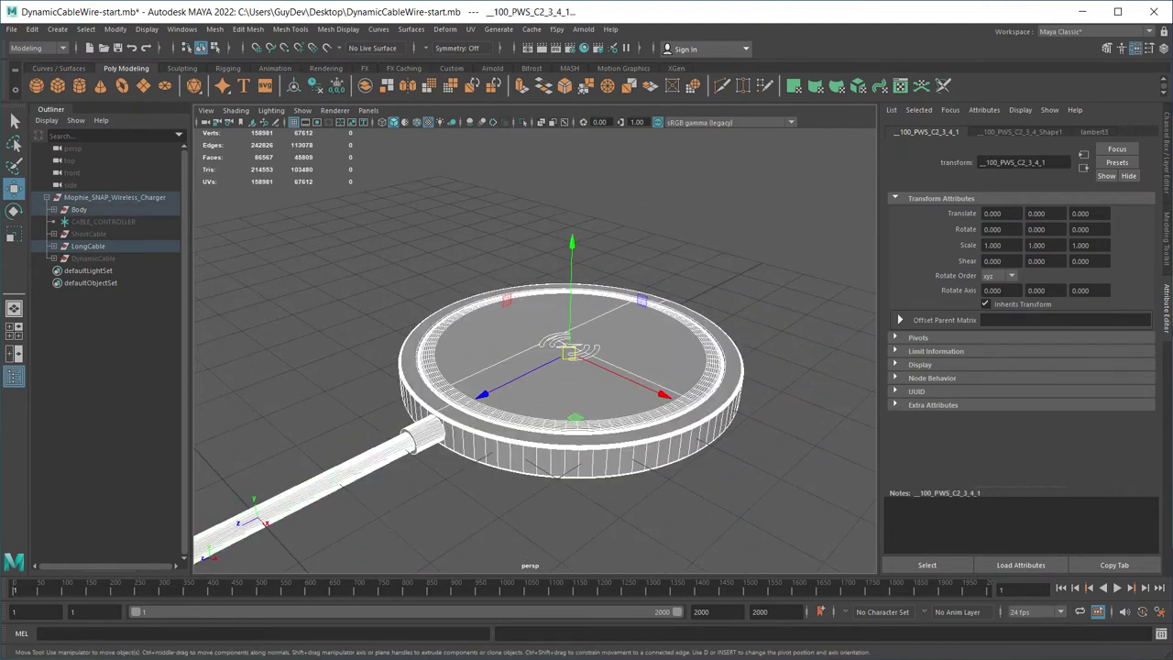
click(723, 238)
mouse_move(568, 384)
alt+mouse_down()
mouse_move(582, 265)
mouse_move(568, 381)
alt+mouse_up()
alt+right_drag(568, 381, 403, 376)
alt+middle_drag(513, 394, 743, 225)
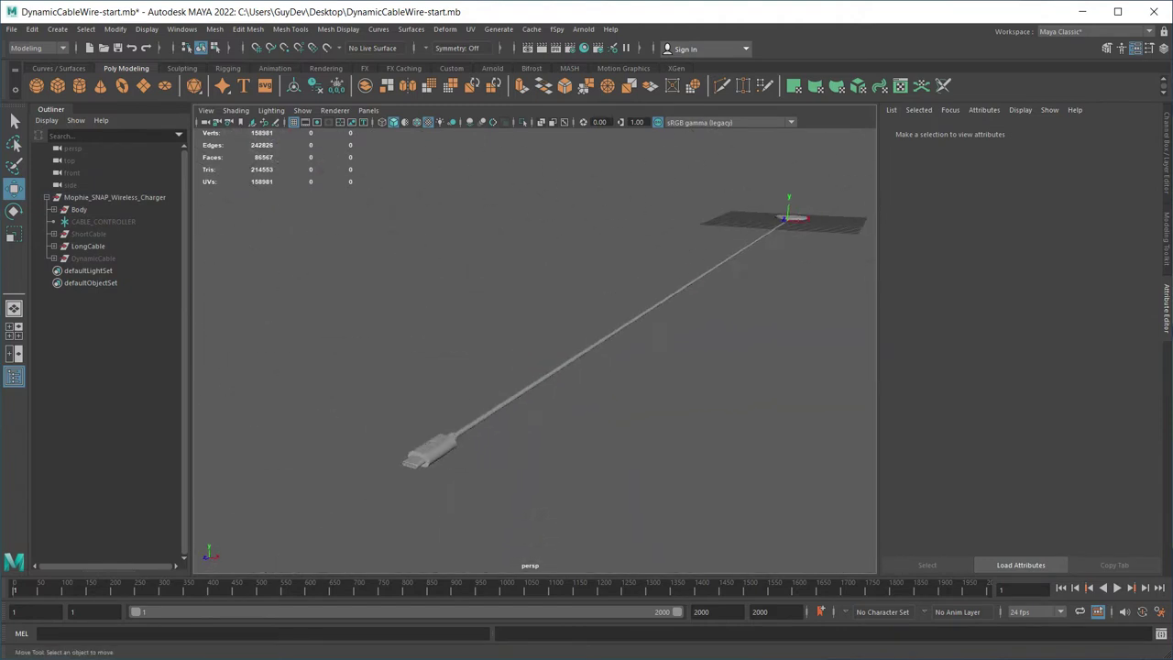
alt+drag(550, 357, 527, 377)
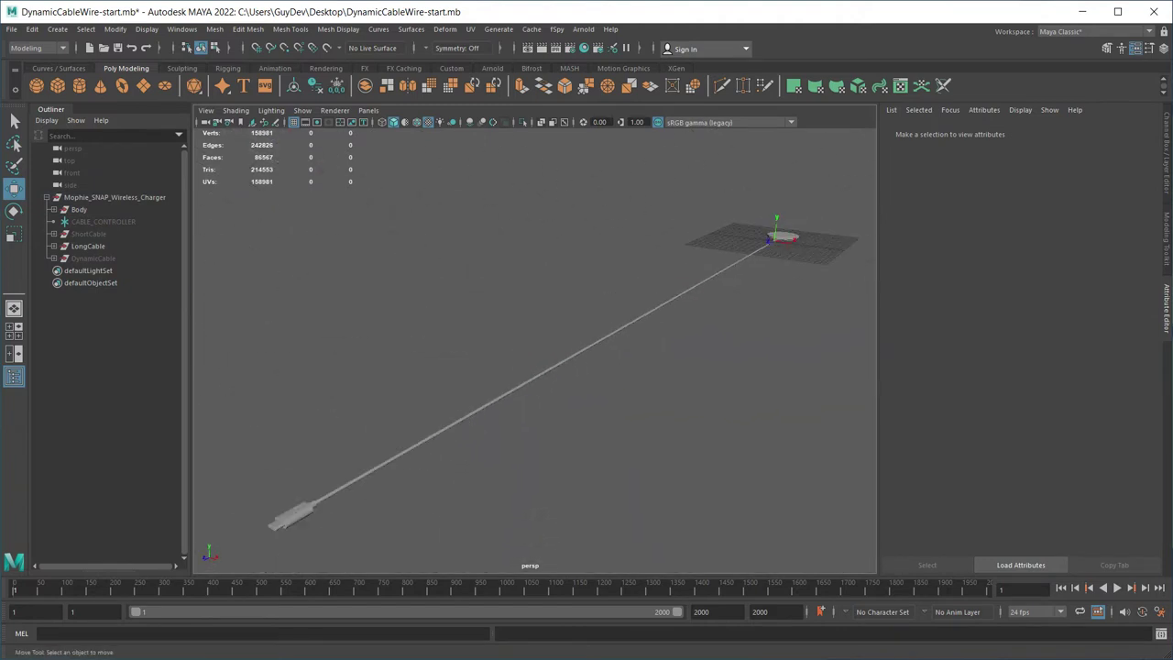
Hide the LongCable group and show ShortCable together with CABLE_CONTROLLER.
click(88, 247)
key(ctrl+h)
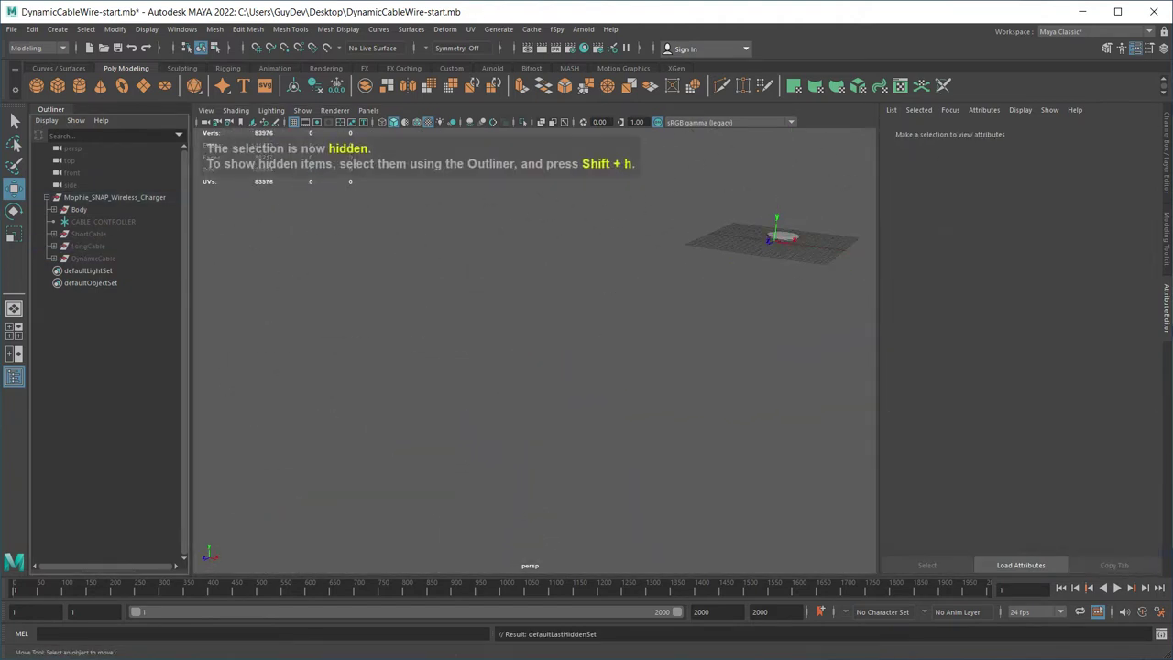
click(89, 234)
ctrl+click(104, 222)
key(shift+h)
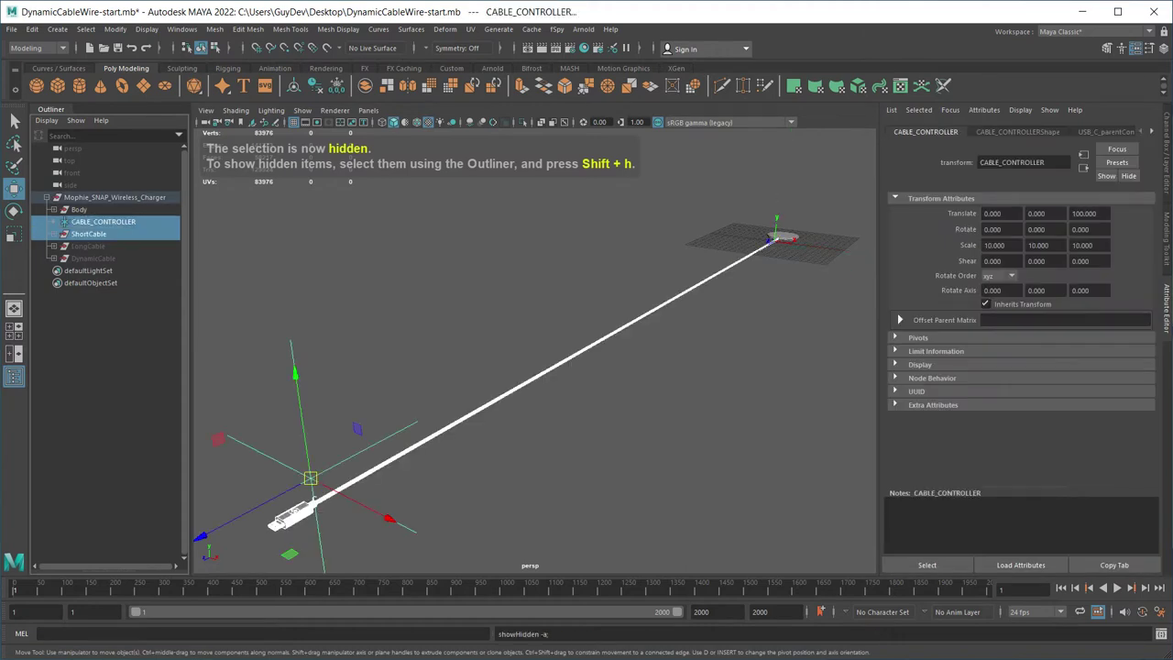
Move CABLE_CONTROLLER along Z toward the charging puck to shorten the cable.
click(262, 360)
click(314, 500)
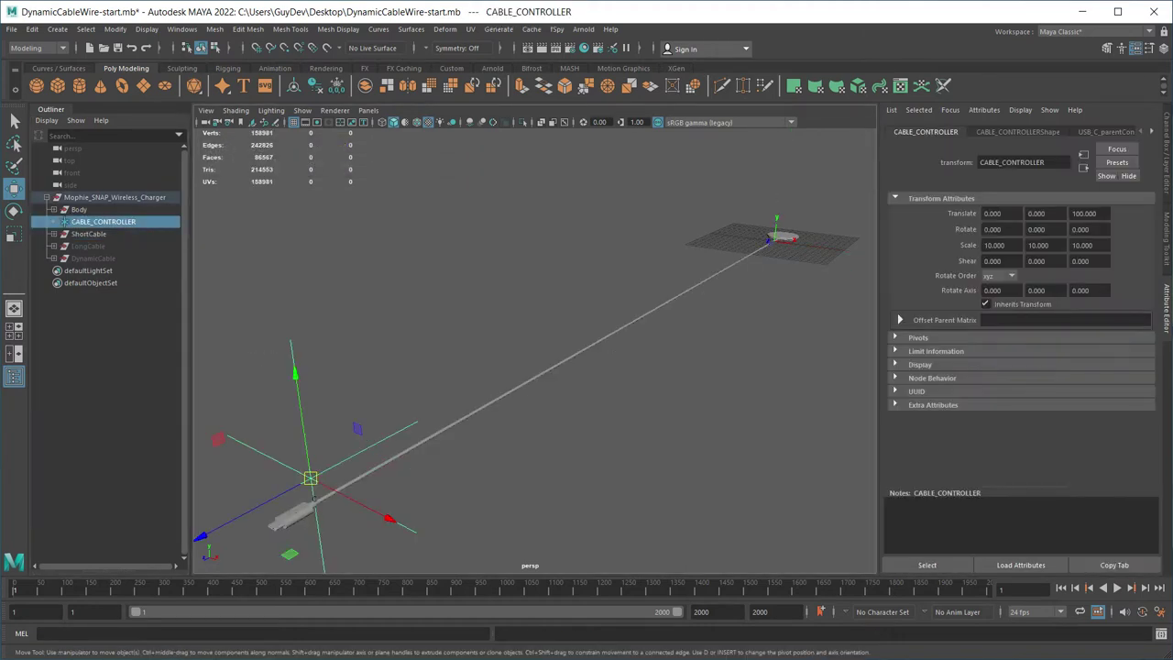
drag(199, 535, 261, 501)
scroll(261, 501, down, 5)
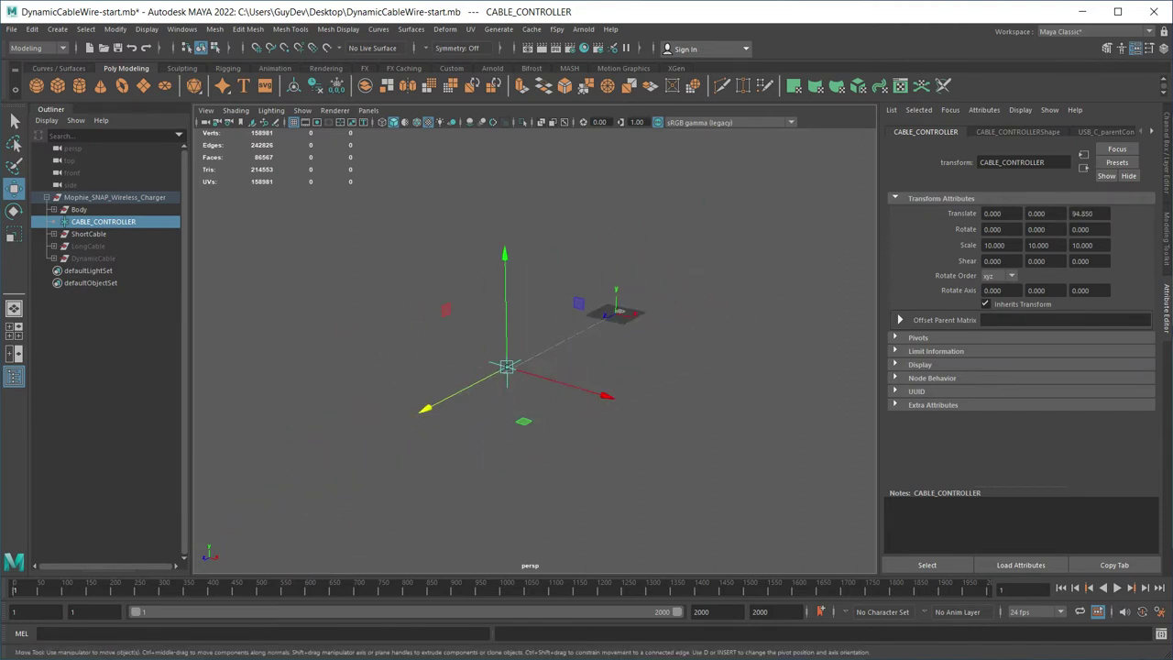
drag(422, 410, 534, 353)
scroll(534, 353, up, 6)
scroll(486, 378, up, 5)
drag(458, 393, 499, 330)
middle_drag(595, 362, 490, 324)
scroll(600, 357, up, 5)
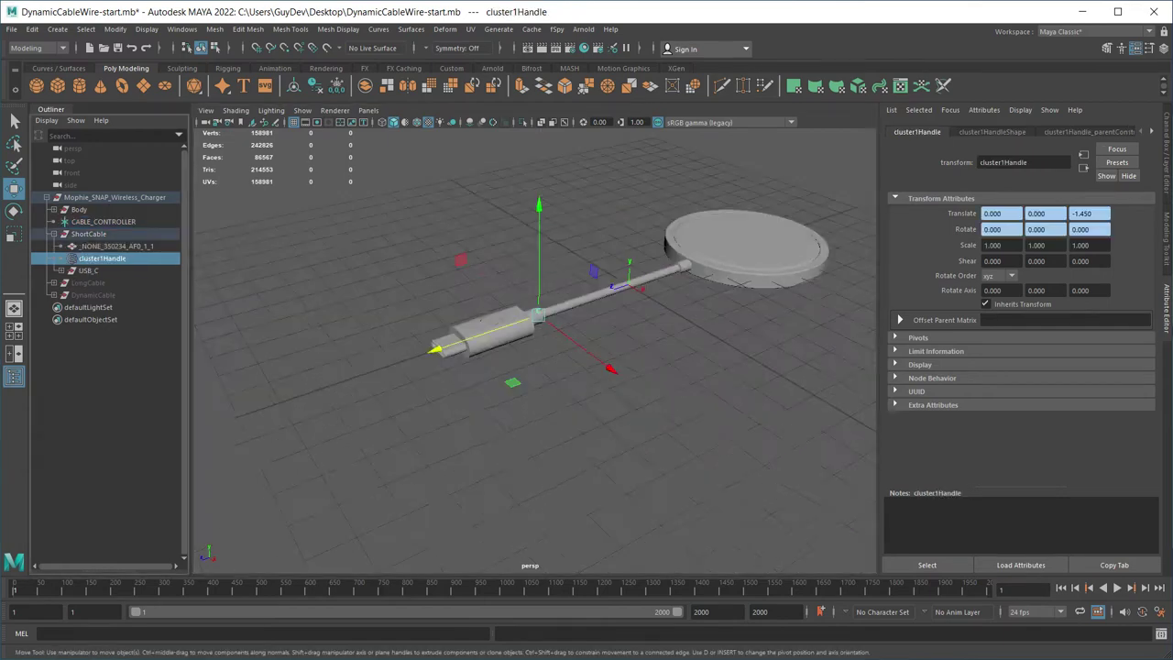
Isolate the ShortCable group's cable mesh and display the vertices at its USB end in component mode.
key(f)
click(117, 246)
alt+middle_drag(632, 311, 376, 341)
click(522, 122)
alt+drag(586, 321, 412, 284)
scroll(535, 311, up, 5)
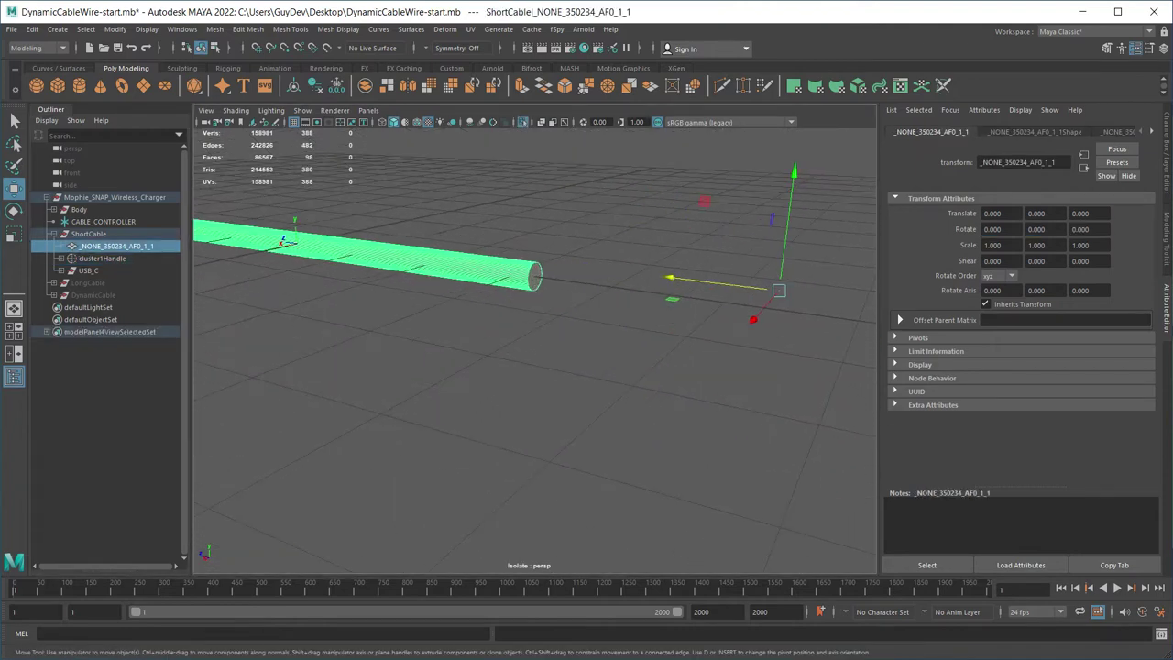
alt+middle_drag(535, 312, 531, 323)
key(F8)
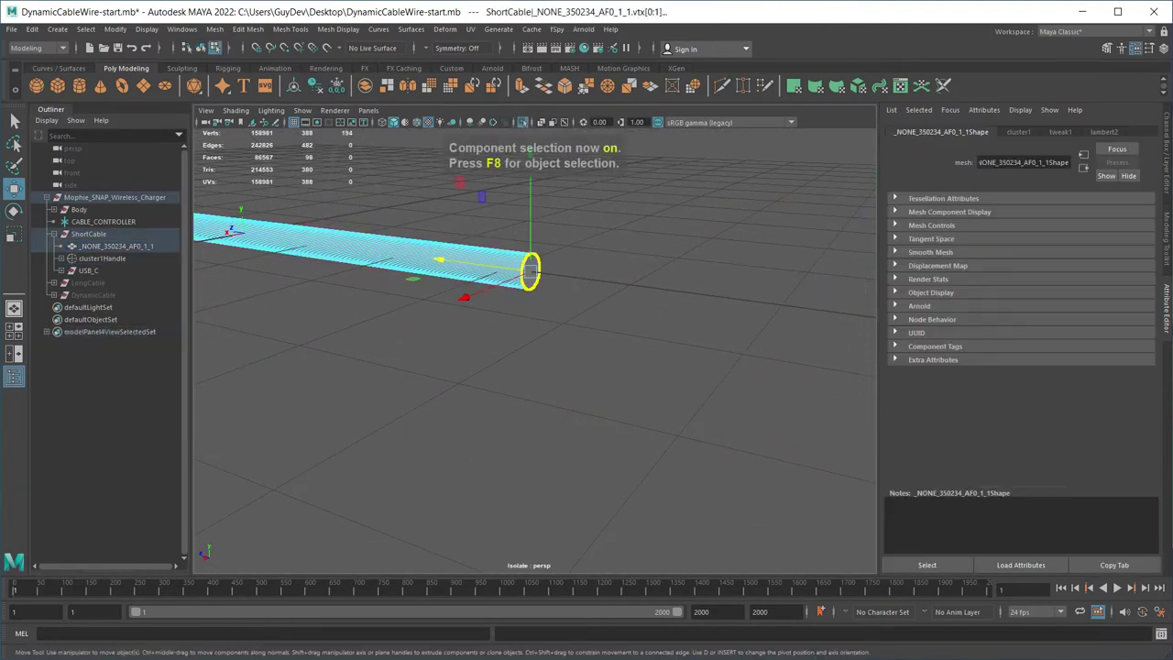
key(f)
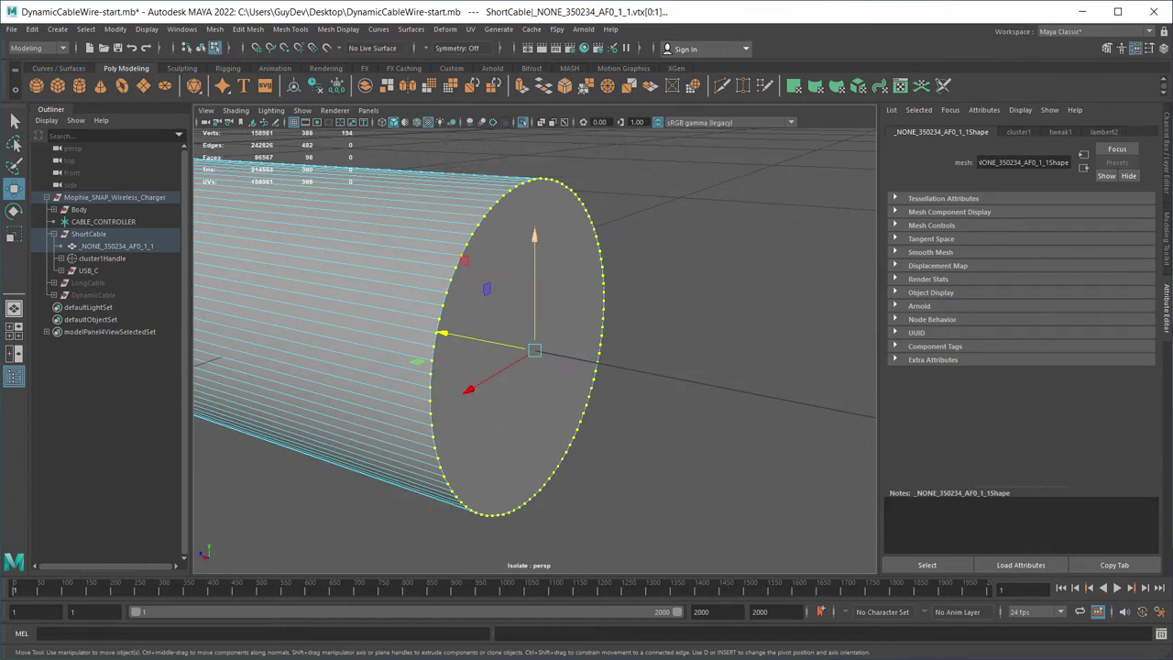
Create a cluster deformer from the upper vertices of the cable's end and move its handle about 0.109 along Z.
click(436, 157)
drag(436, 157, 618, 238)
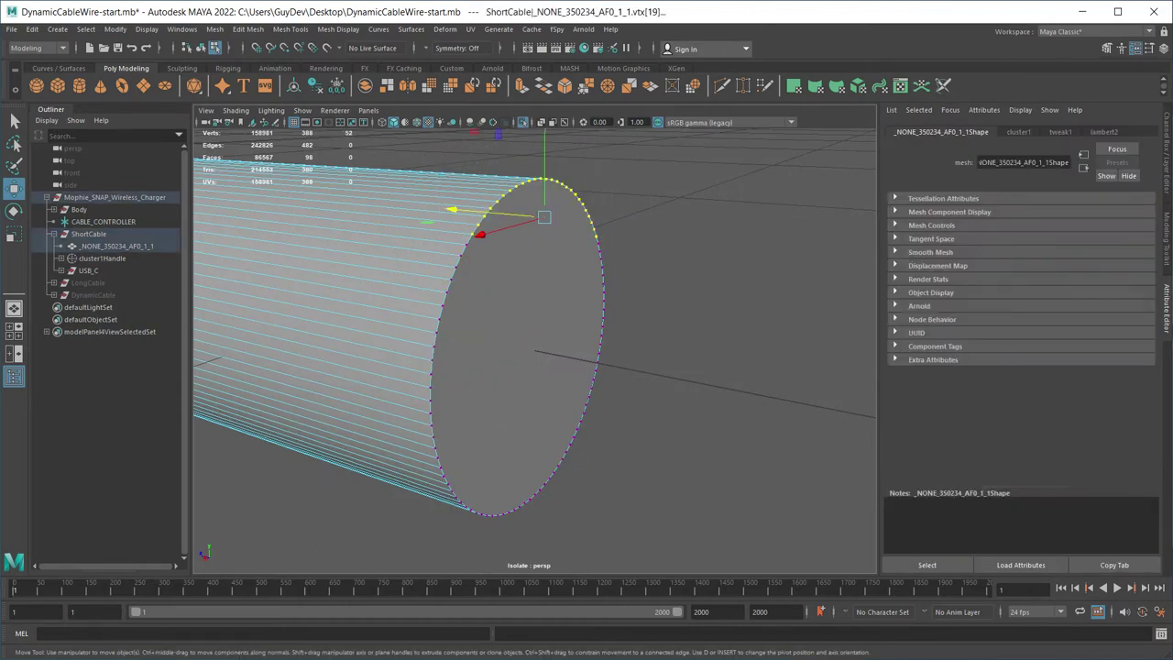
click(444, 29)
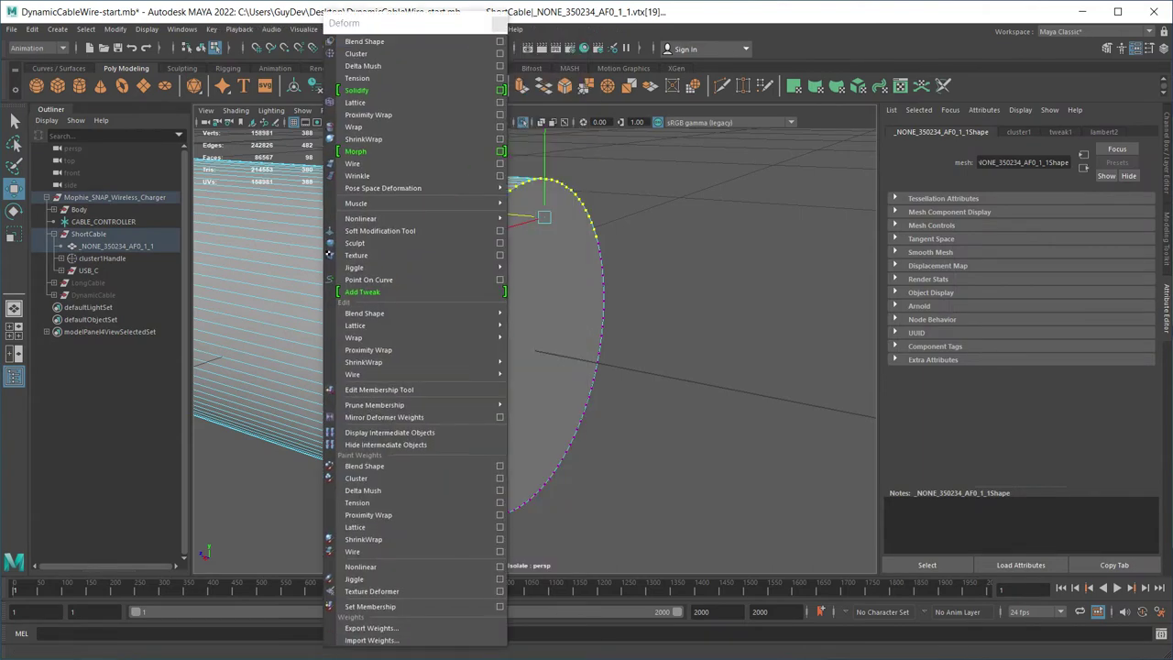
click(414, 39)
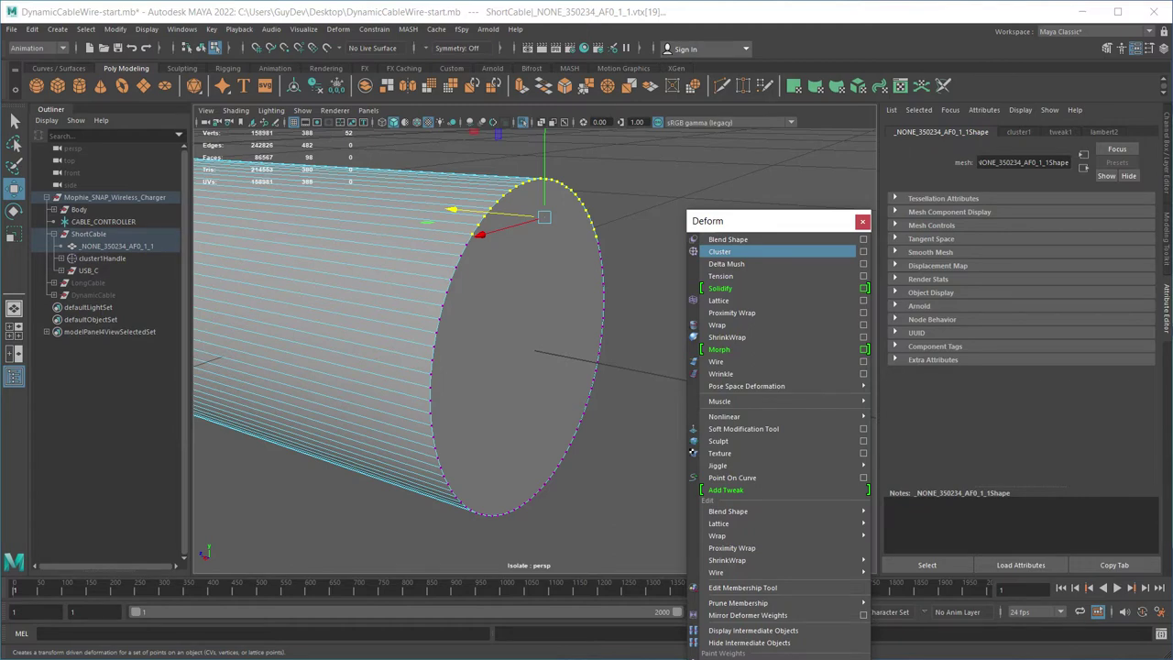
click(720, 251)
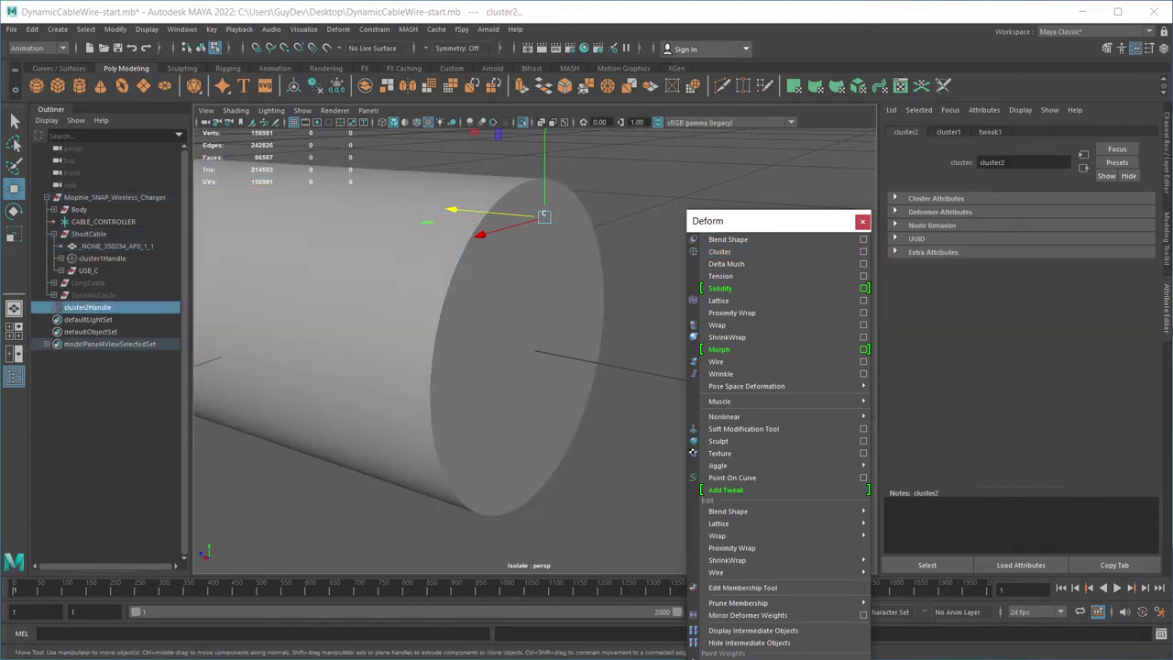
click(632, 220)
click(544, 214)
drag(450, 210, 347, 200)
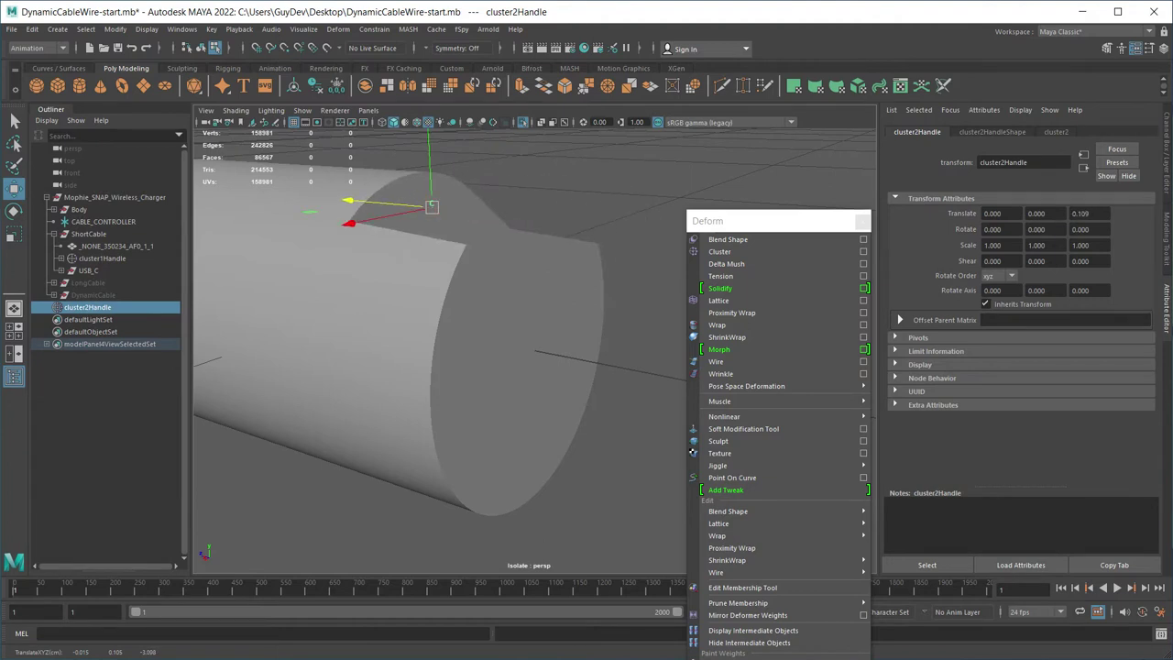
Undo the test cluster and its displacement, and return the cable mesh to vertex selection.
key(ctrl+z)
key(ctrl+z)
key(ctrl+z)
key(ctrl+z)
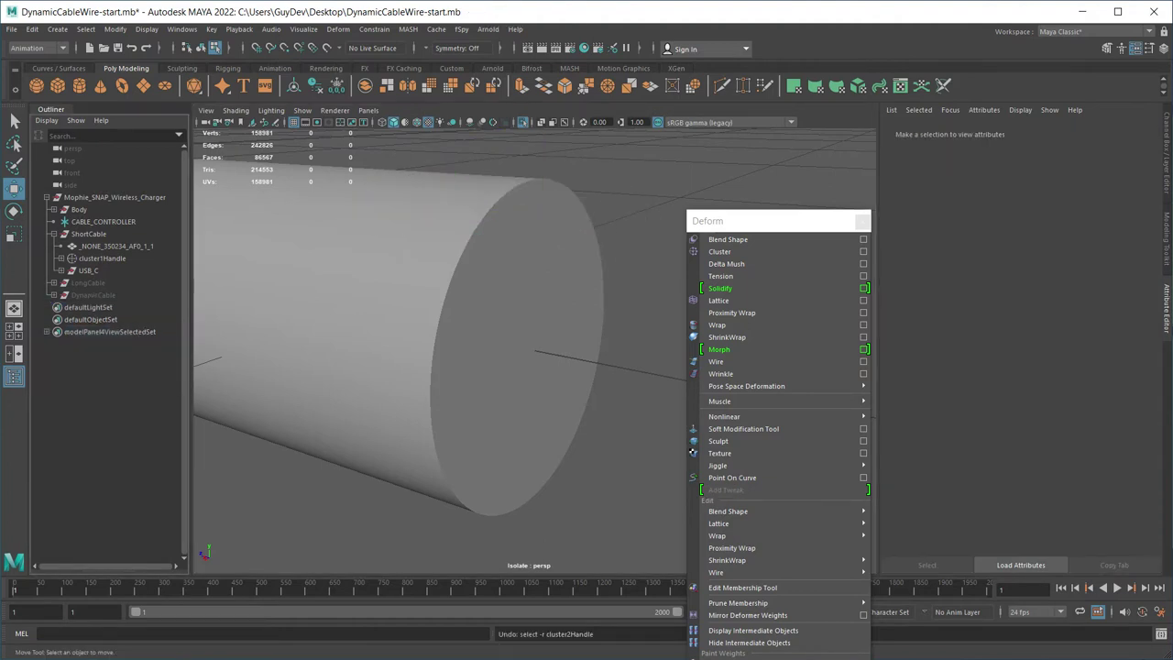
right_drag(452, 281, 394, 281)
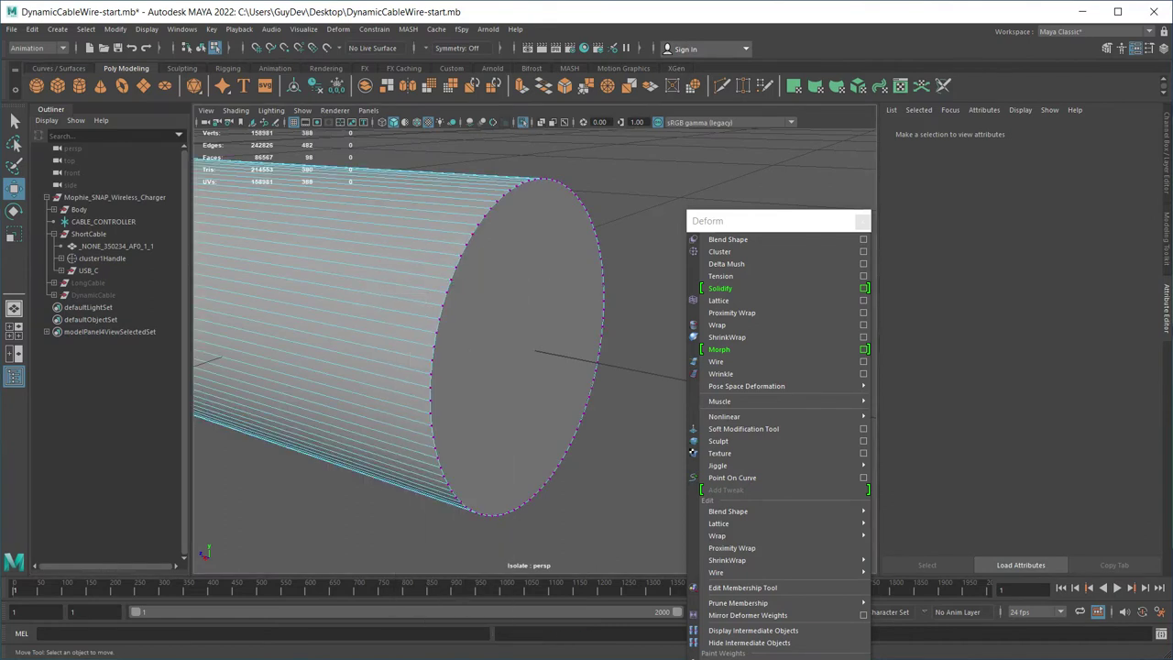
Create a cluster deformer from all vertices of the cable's end ring, then make and undo a trial move of its handle along Z.
drag(359, 133, 694, 581)
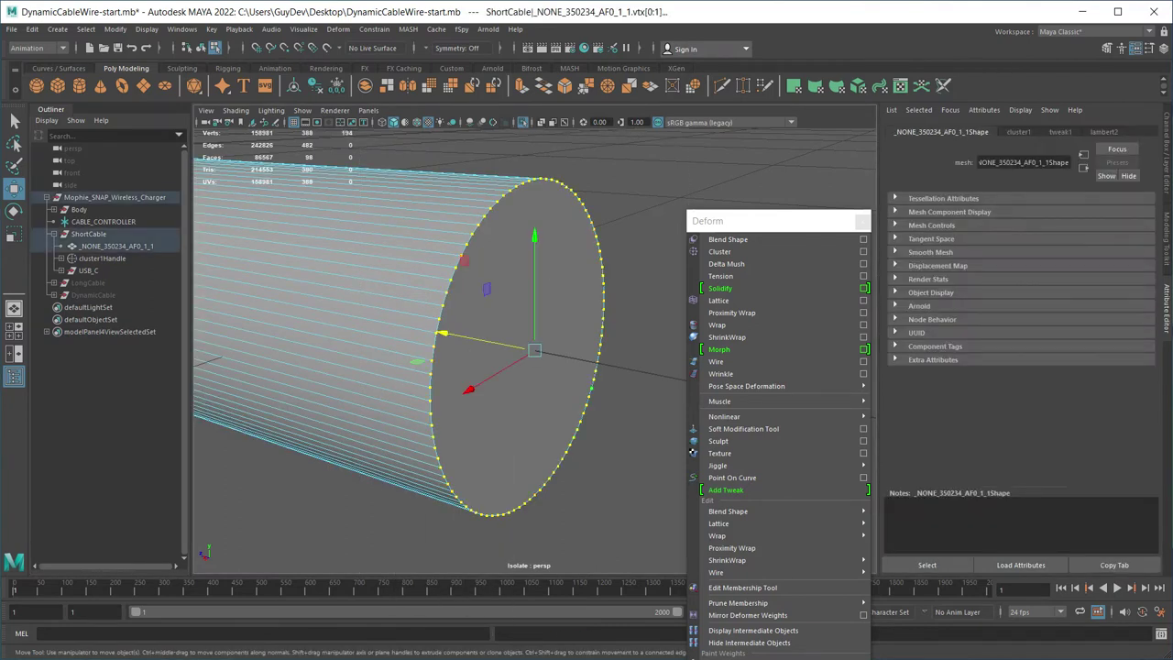
click(719, 251)
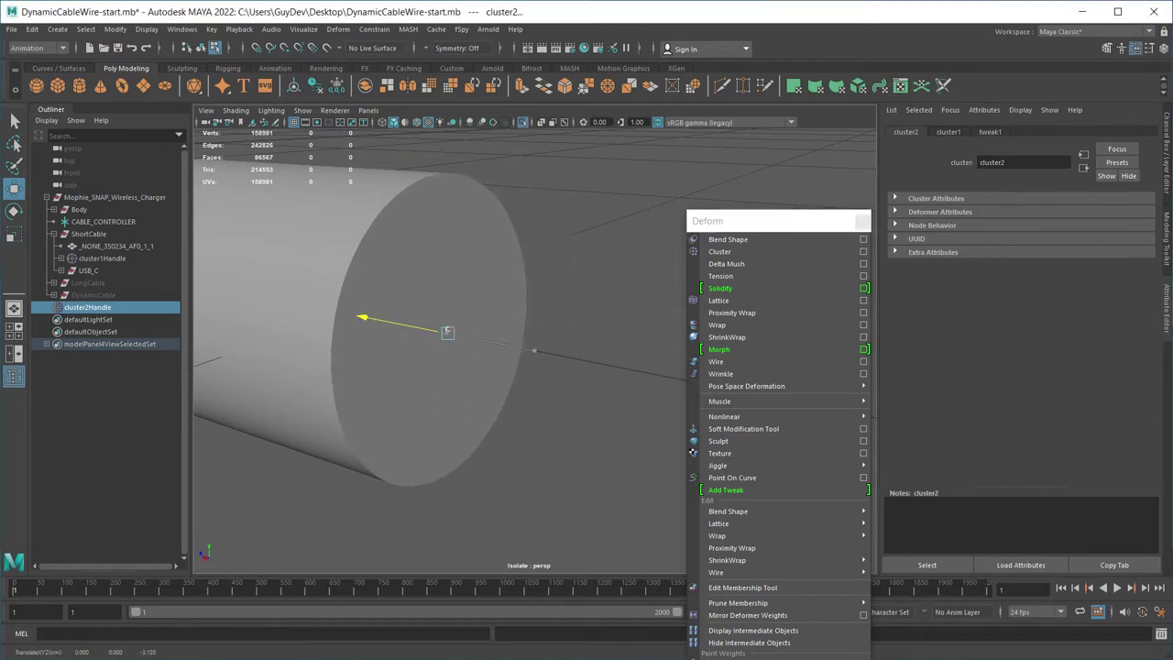
drag(363, 317, 339, 312)
key(ctrl+z)
scroll(444, 333, down, 5)
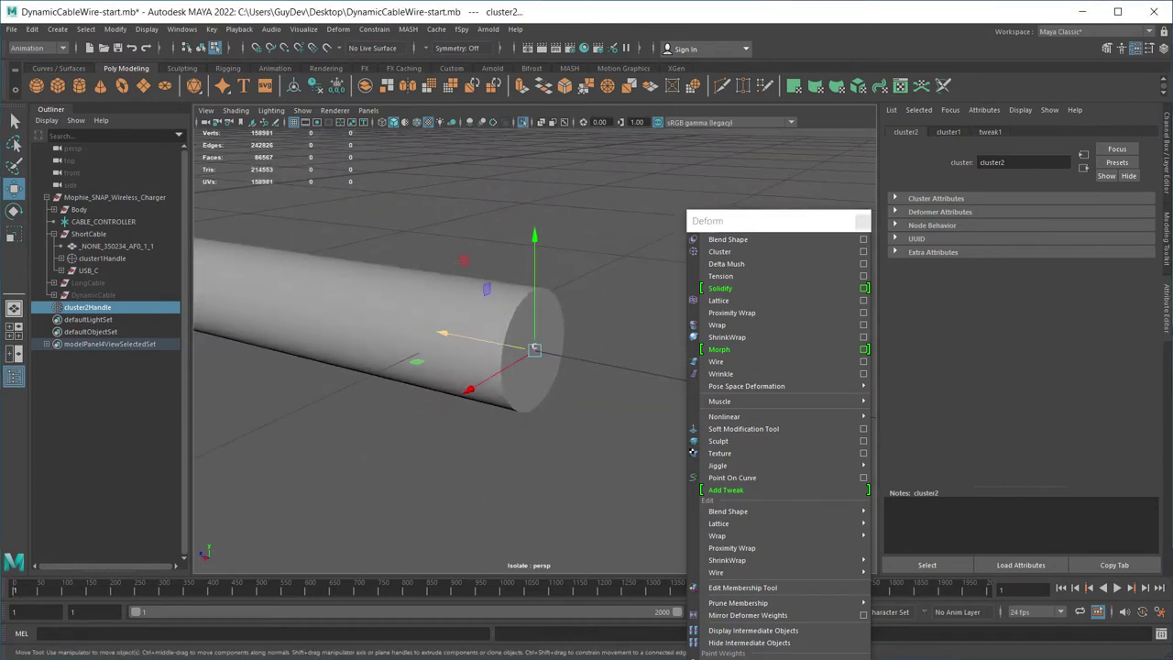
scroll(443, 333, up, 1)
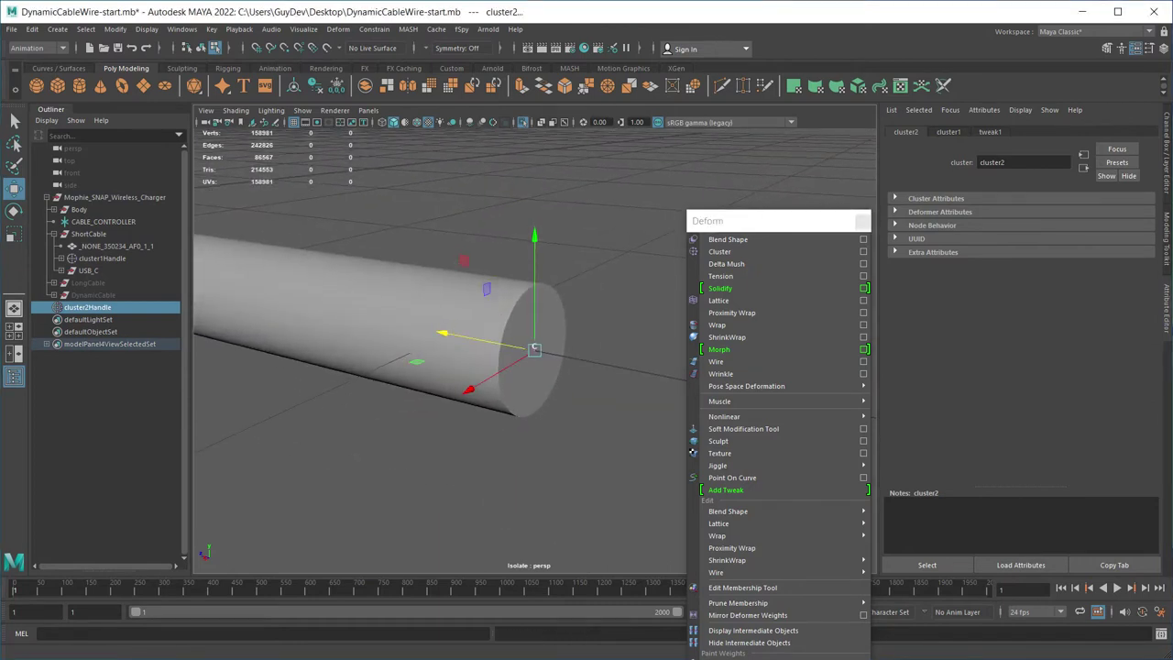
Create a locator and place it on the cluster handle at the cable's end, at Z -3.207.
click(59, 69)
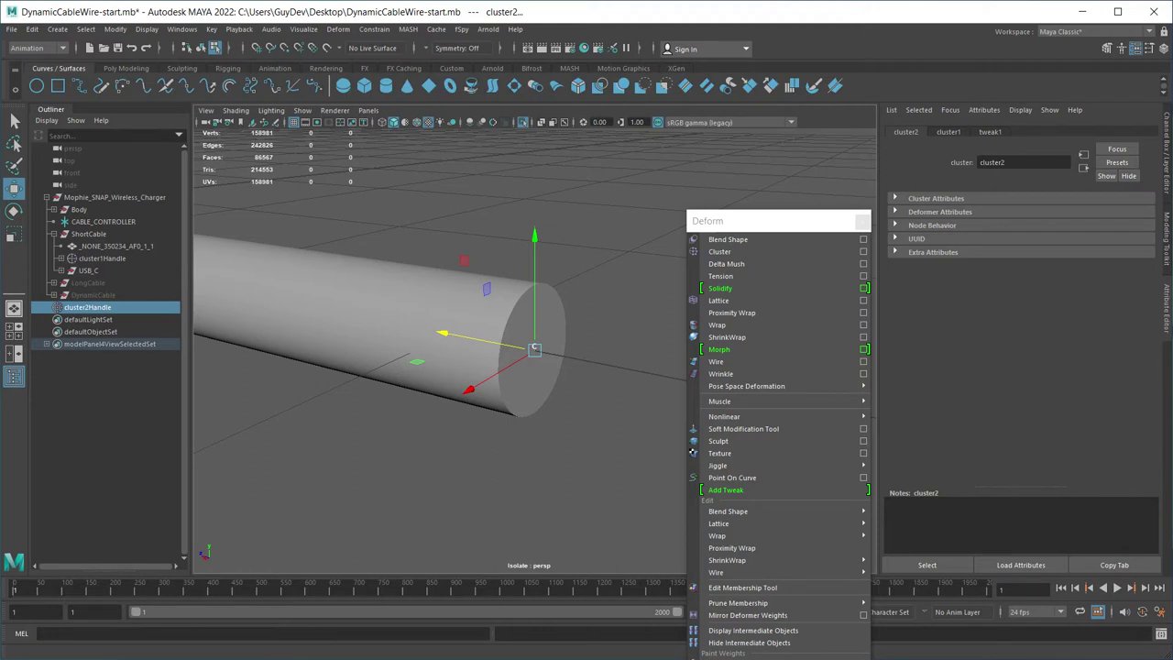
click(57, 28)
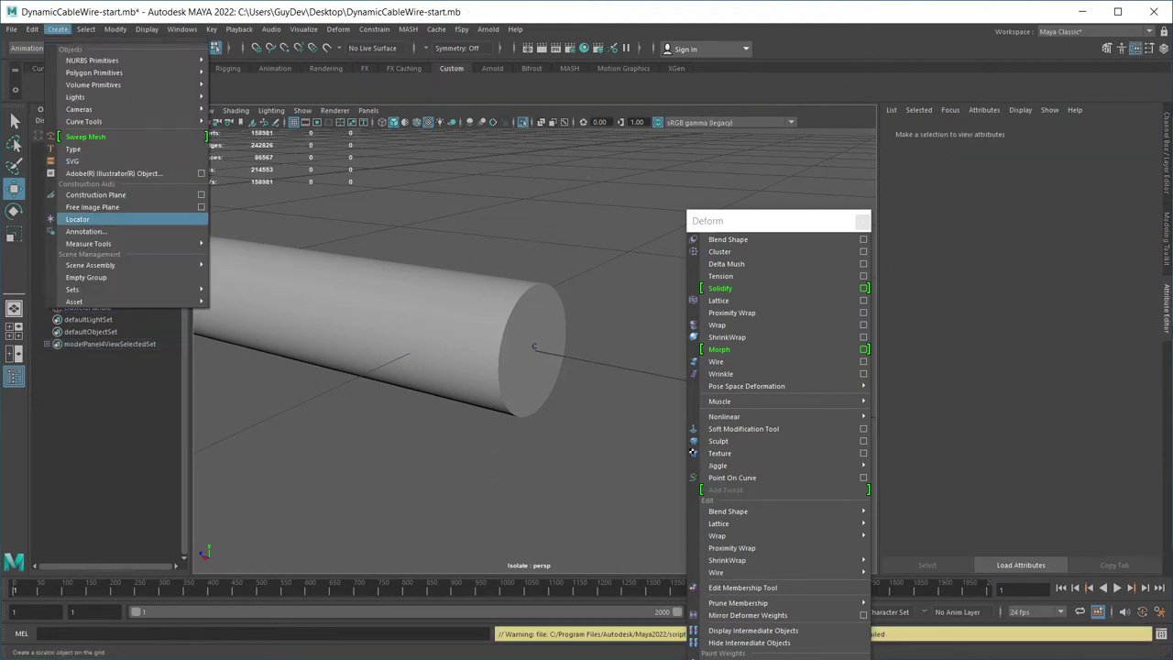
click(77, 219)
middle_click(534, 349)
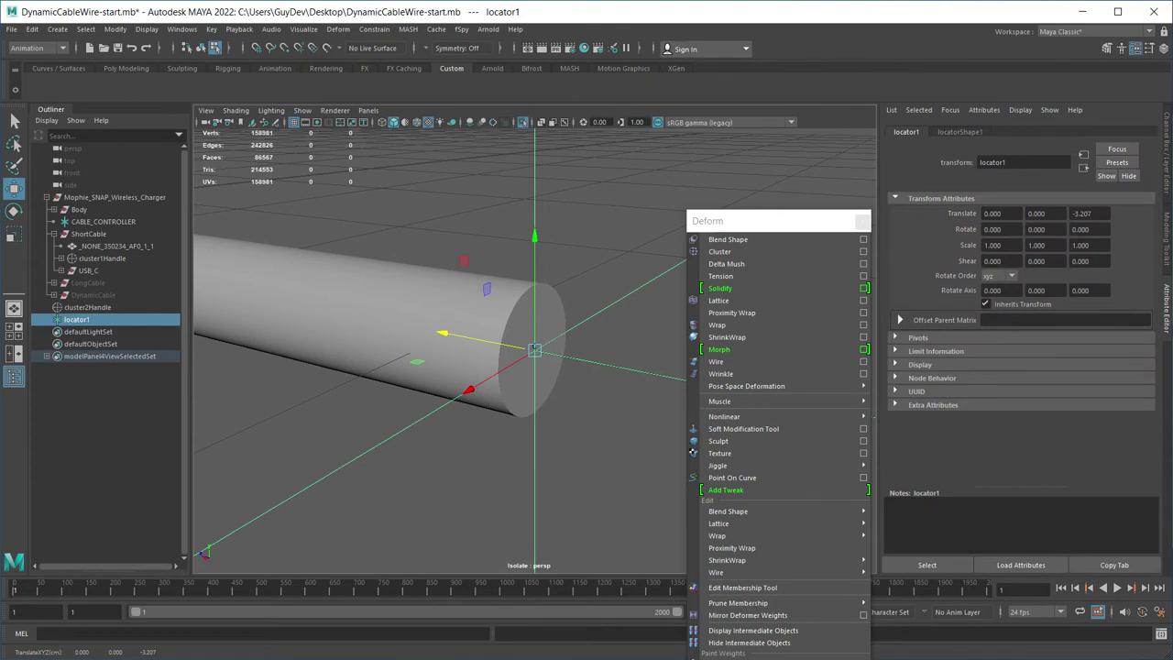
Parent cluster2Handle under locator1 and select the locator.
click(87, 306)
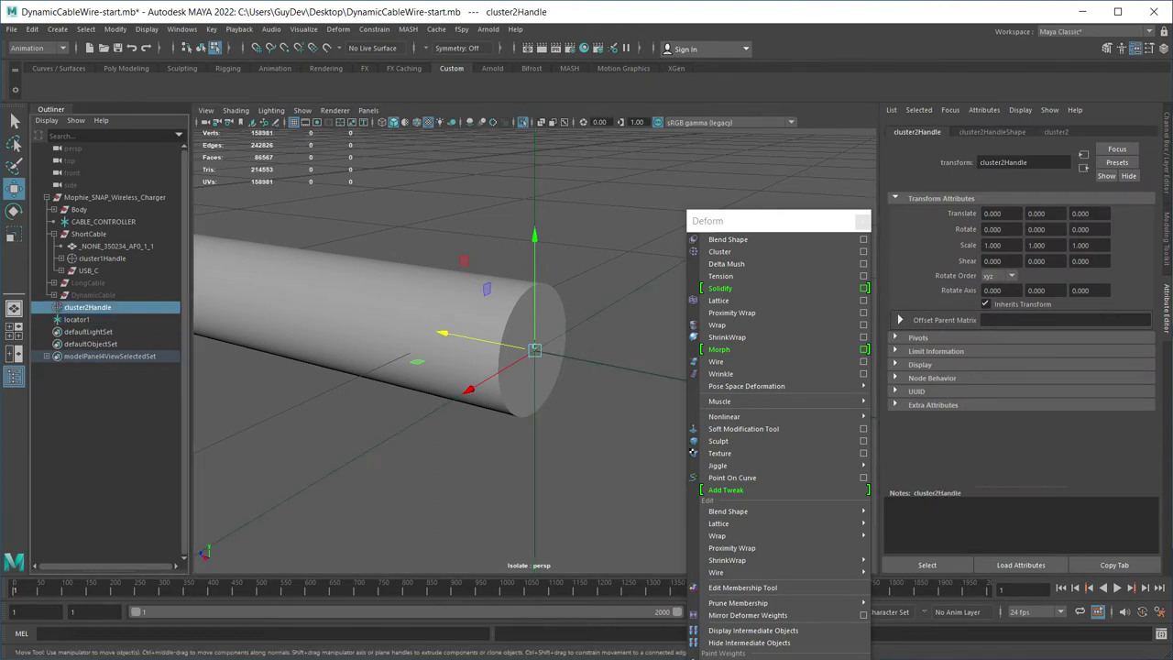
middle_drag(87, 306, 79, 320)
click(77, 307)
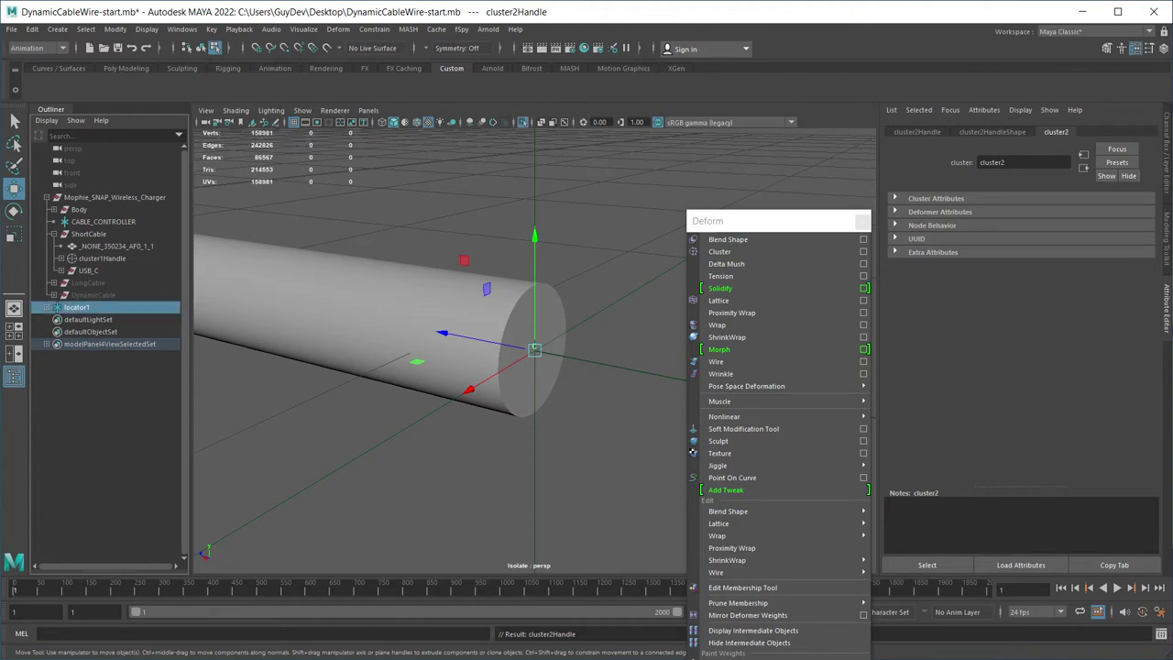
Restore the full model in object selection mode, and make and undo a trial move of locator1 about 3.93 along Z.
scroll(440, 351, down, 7)
key(ctrl+1)
scroll(440, 351, down, 5)
key(q)
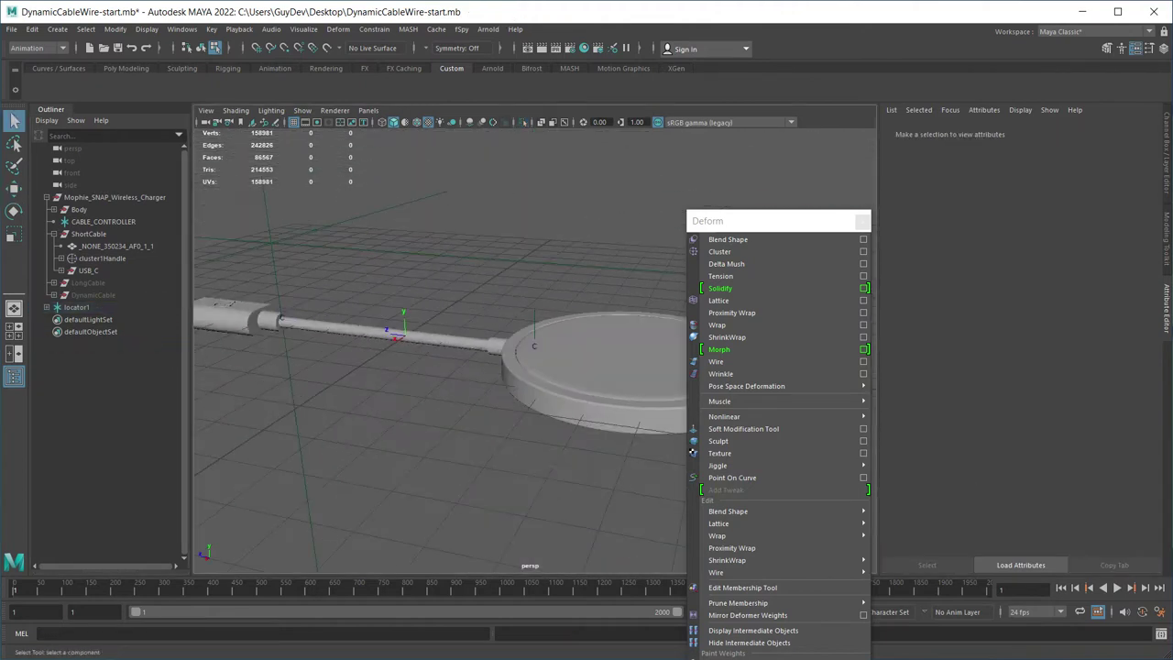
key(F8)
key(w)
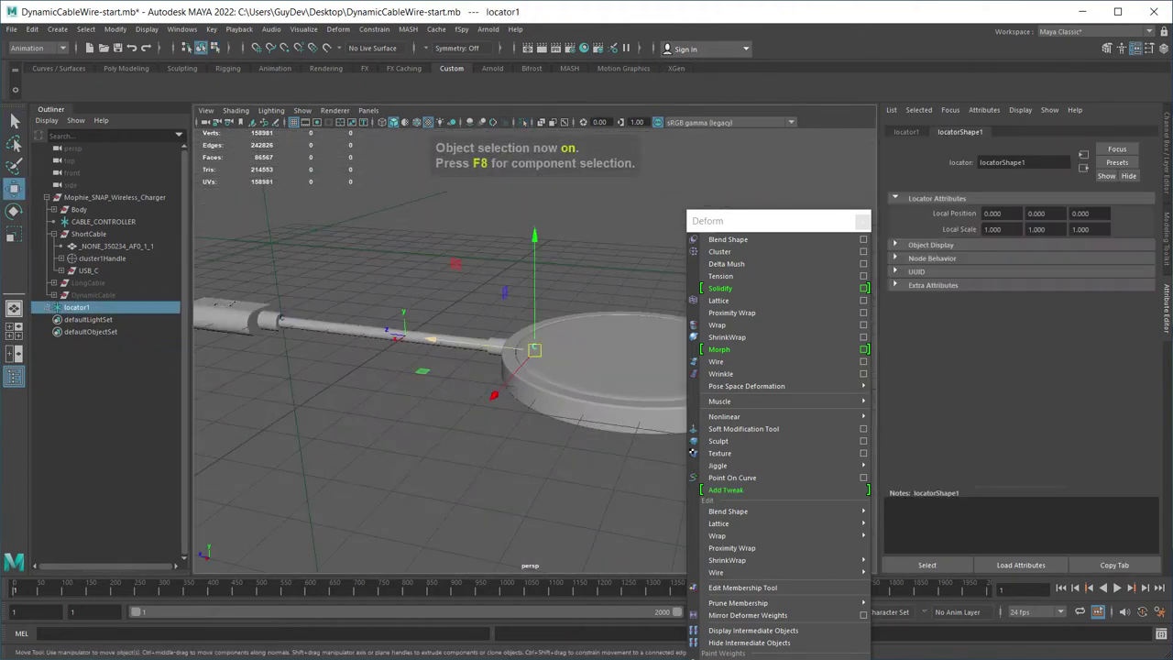
drag(435, 339, 295, 323)
key(ctrl+z)
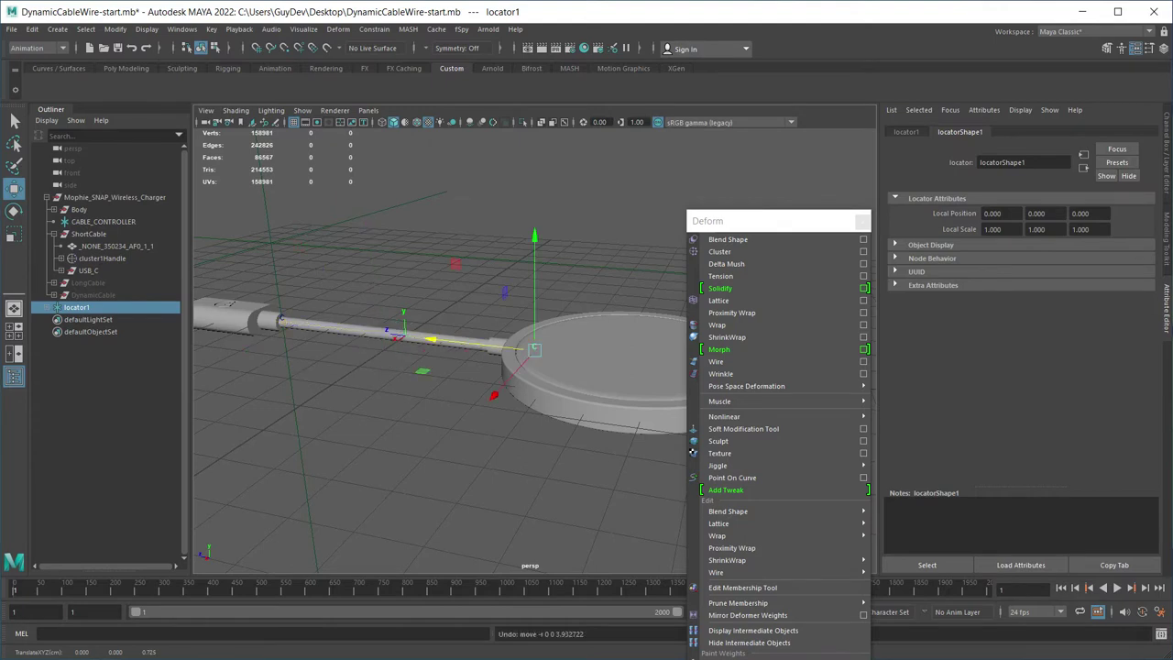
Set locator1's local scale to 5 on X, Y and Z.
double_click(1000, 229)
text(5)
key(Tab)
text(5)
key(Tab)
text(5)
key(Return)
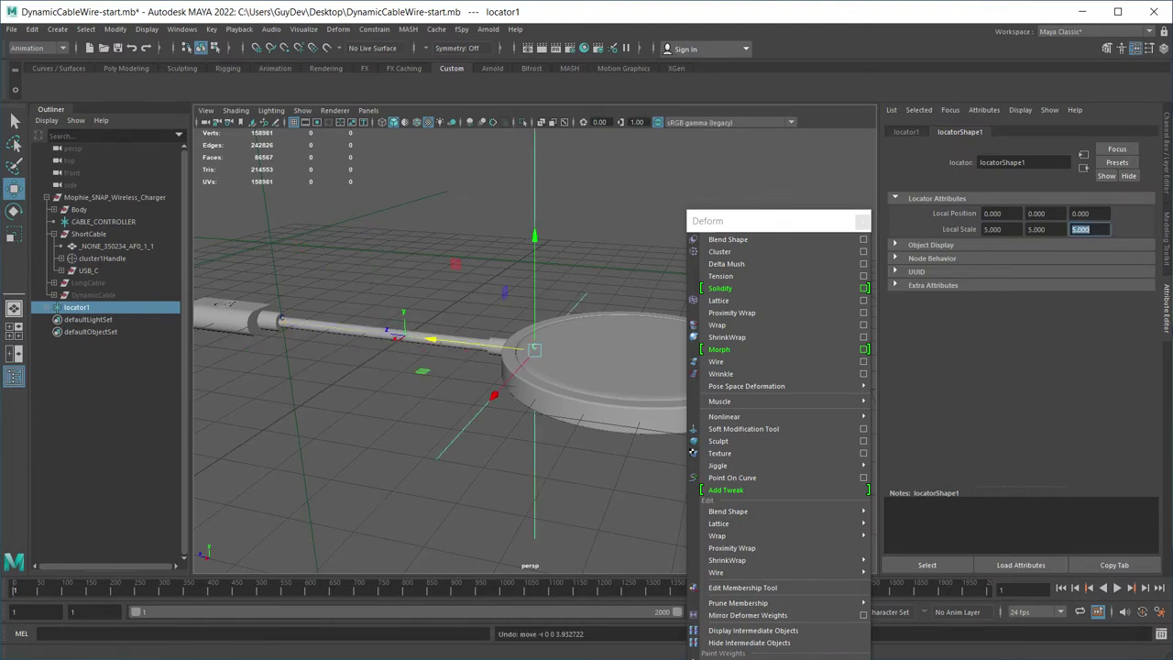
Reselect the enlarged locator at the puck end, try moving it, and undo the trial changes.
click(595, 229)
click(534, 220)
alt+drag(534, 219, 495, 235)
drag(447, 328, 458, 273)
key(ctrl+z)
key(ctrl+z)
key(ctrl+z)
key(ctrl+z)
key(ctrl+z)
Try moving CABLE_CONTROLLER along Z, and undo the move together with the demonstration locator and cluster.
drag(222, 278, 264, 295)
drag(233, 255, 226, 255)
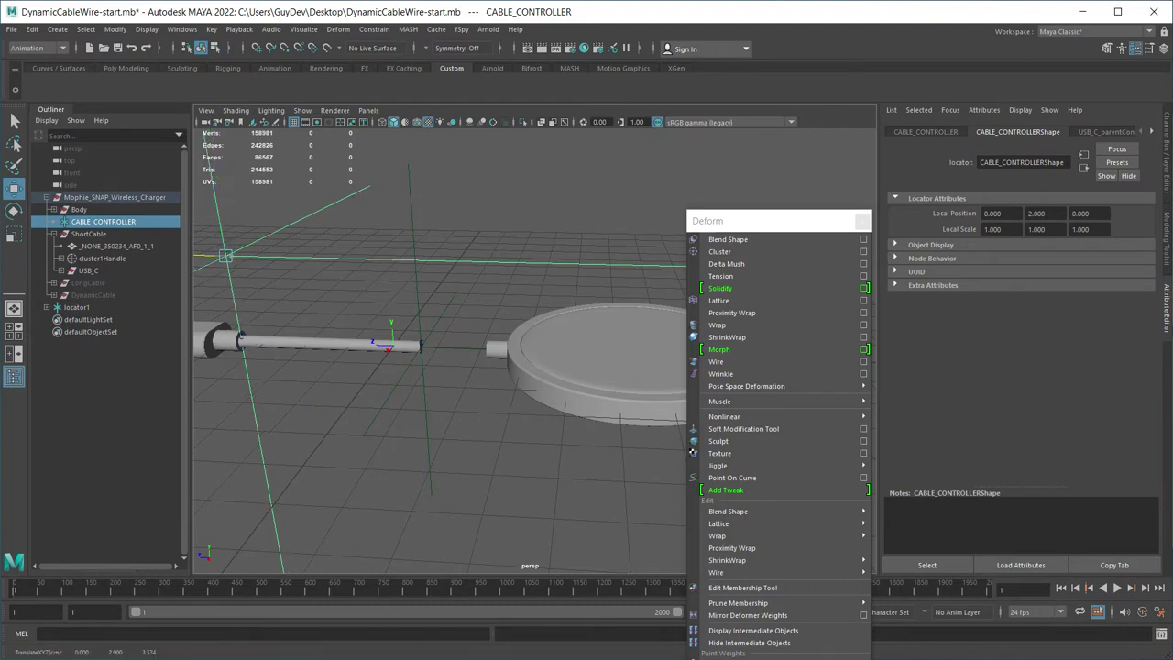
key(ctrl+z)
key(ctrl+z)
key(ctrl+z)
key(ctrl+z)
key(ctrl+z)
Hide CABLE_CONTROLLER and the ShortCable group, and collapse the ShortCable hierarchy.
click(102, 222)
alt+drag(568, 366, 467, 363)
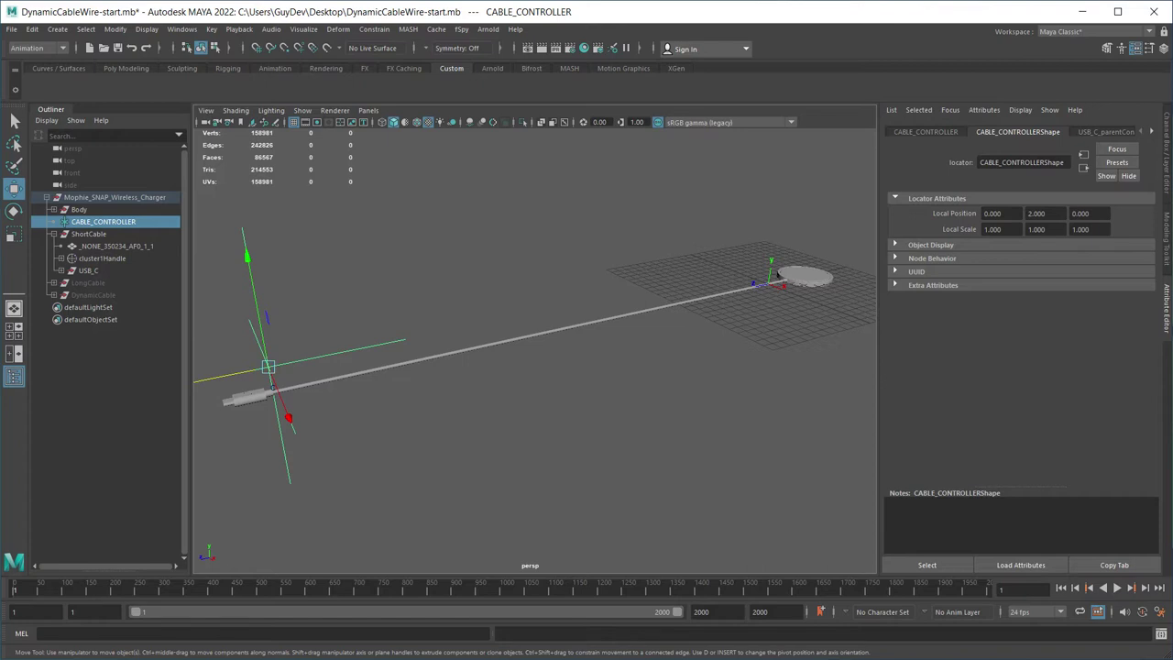
ctrl+click(89, 234)
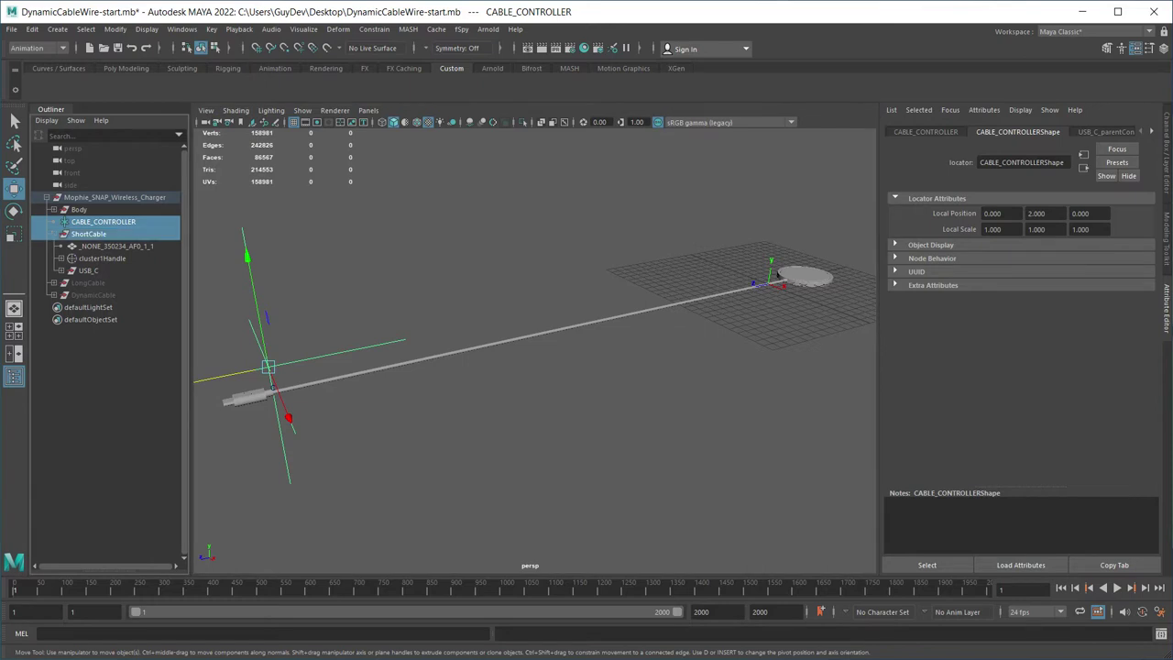
key(ctrl+h)
click(89, 234)
click(54, 233)
Frame the charging puck's Body and unhide the DynamicCable group.
click(89, 247)
click(93, 259)
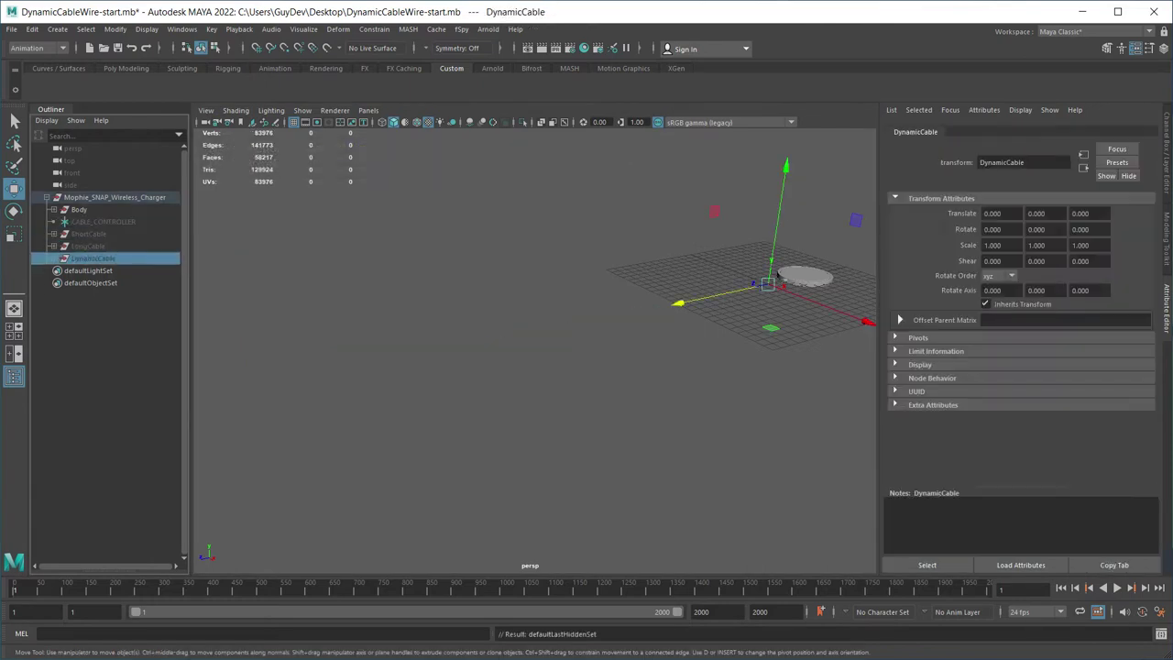
key(f)
scroll(535, 339, up, 5)
alt+middle_drag(504, 317, 565, 358)
drag(725, 423, 352, 156)
click(79, 210)
alt+drag(495, 353, 549, 380)
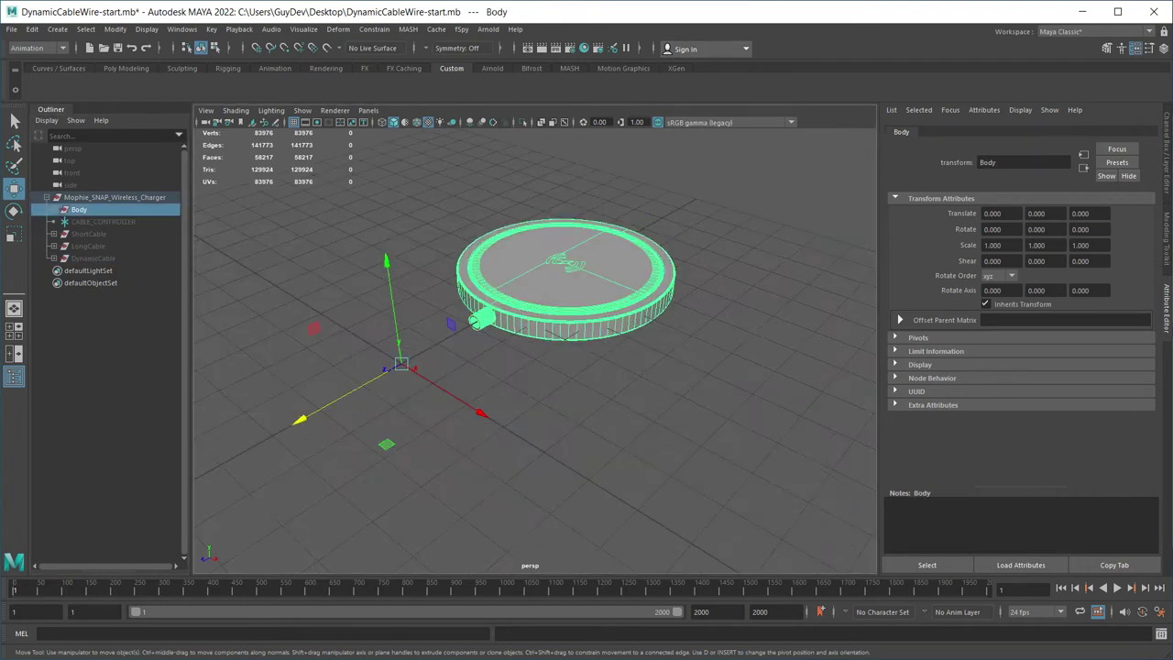
click(93, 259)
key(shift+h)
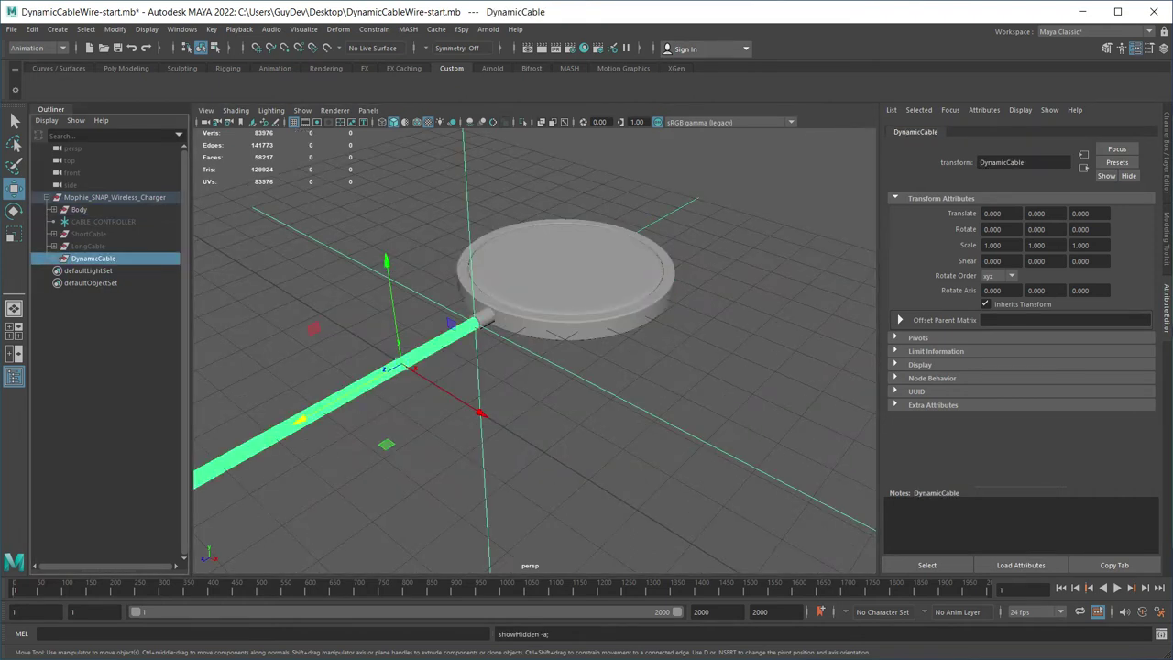
Expand the DynamicCable group and select its USB and puck dynamic cable controllers.
scroll(534, 351, down, 10)
alt+drag(534, 350, 472, 347)
click(54, 259)
click(513, 458)
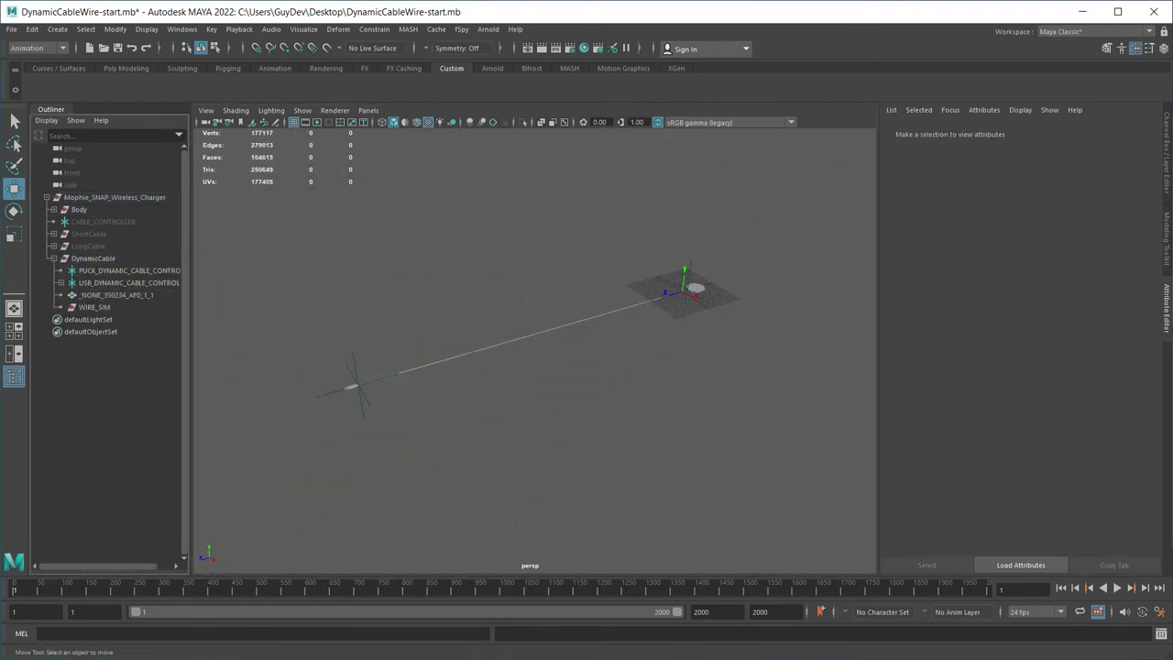
click(358, 385)
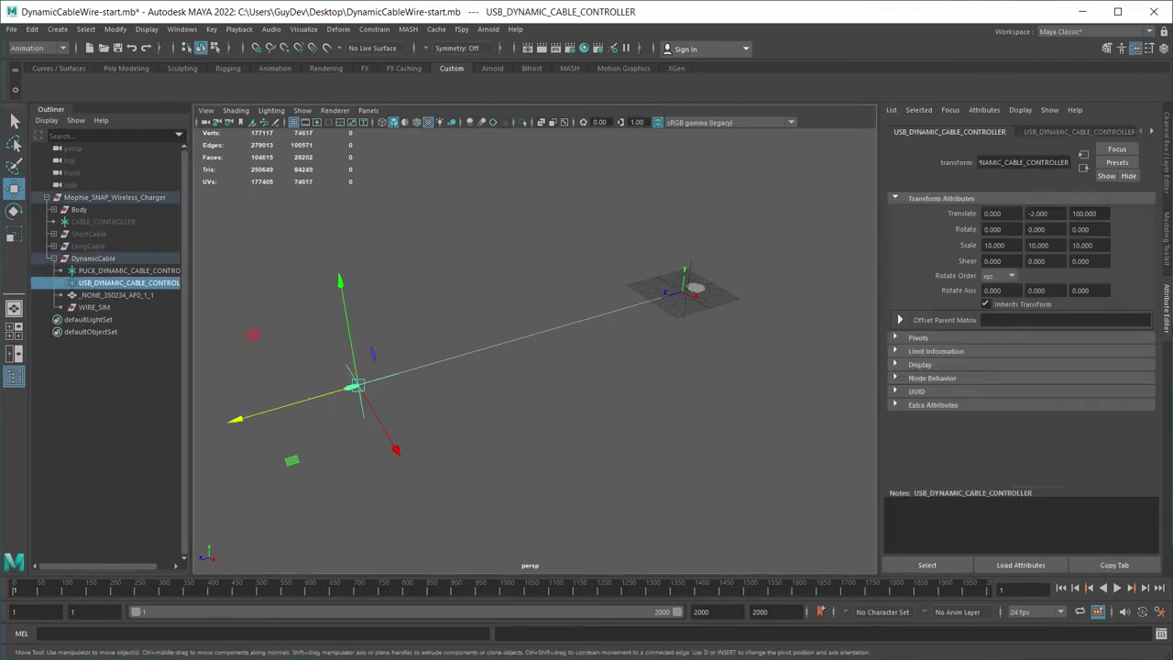
shift+click(685, 290)
Examine where the dynamic cable meets the charging puck and the USB connector at its other end.
scroll(701, 301, up, 15)
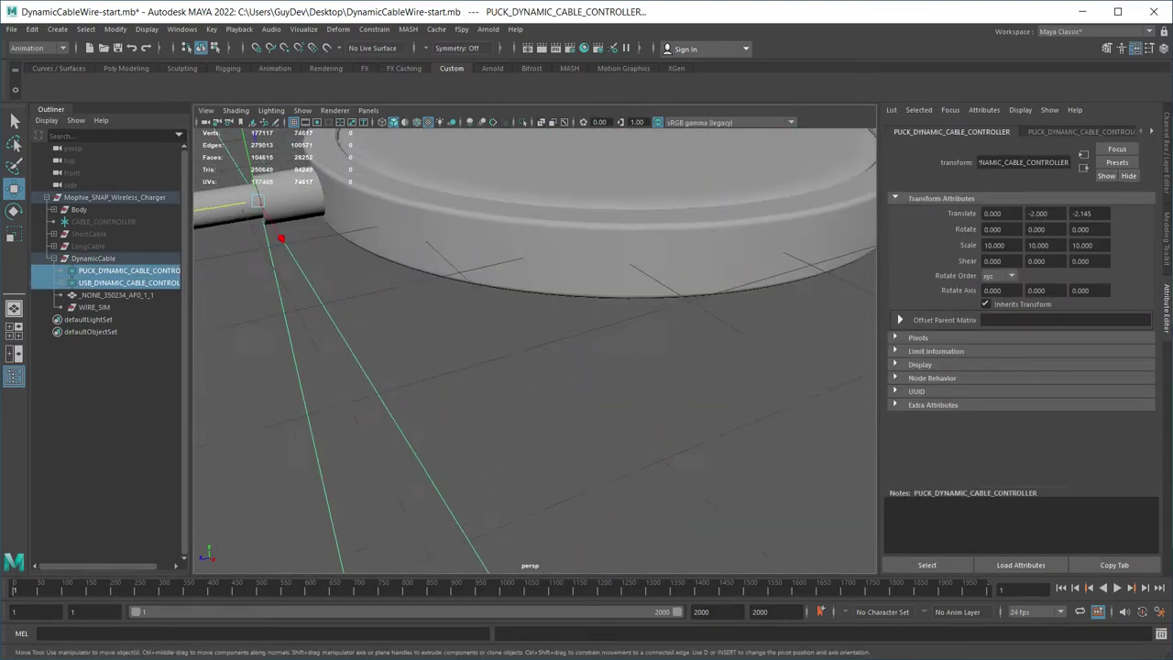
alt+middle_drag(550, 312, 696, 403)
scroll(534, 351, down, 4)
scroll(534, 351, down, 12)
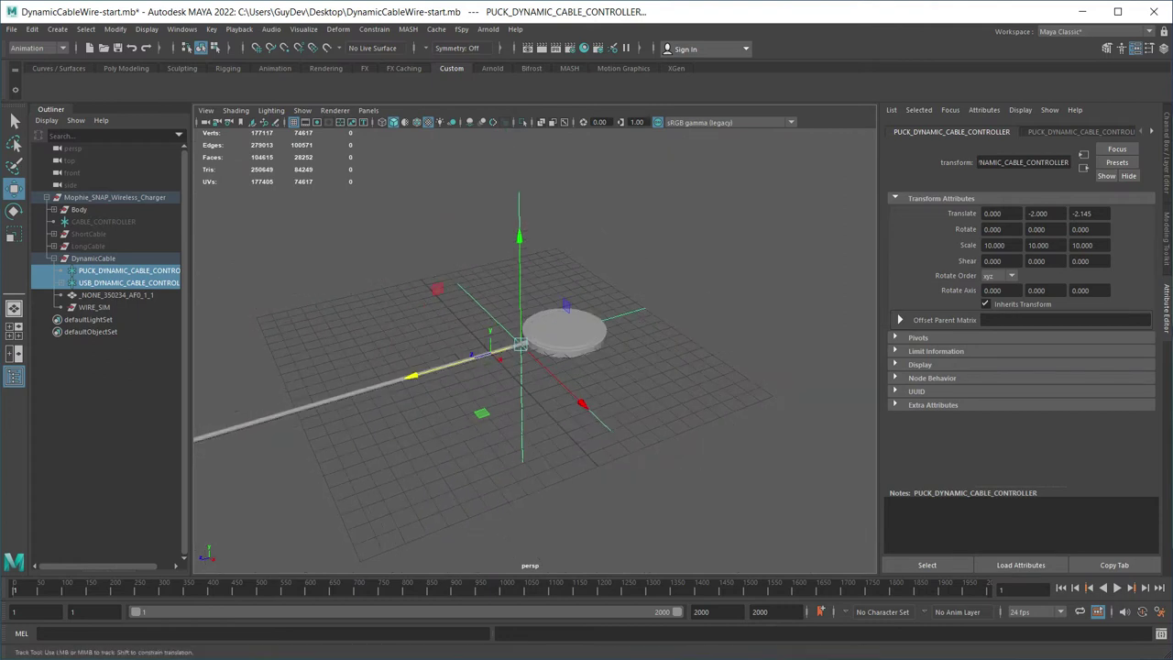
alt+middle_drag(516, 346, 587, 321)
scroll(534, 351, down, 6)
alt+middle_drag(476, 366, 815, 285)
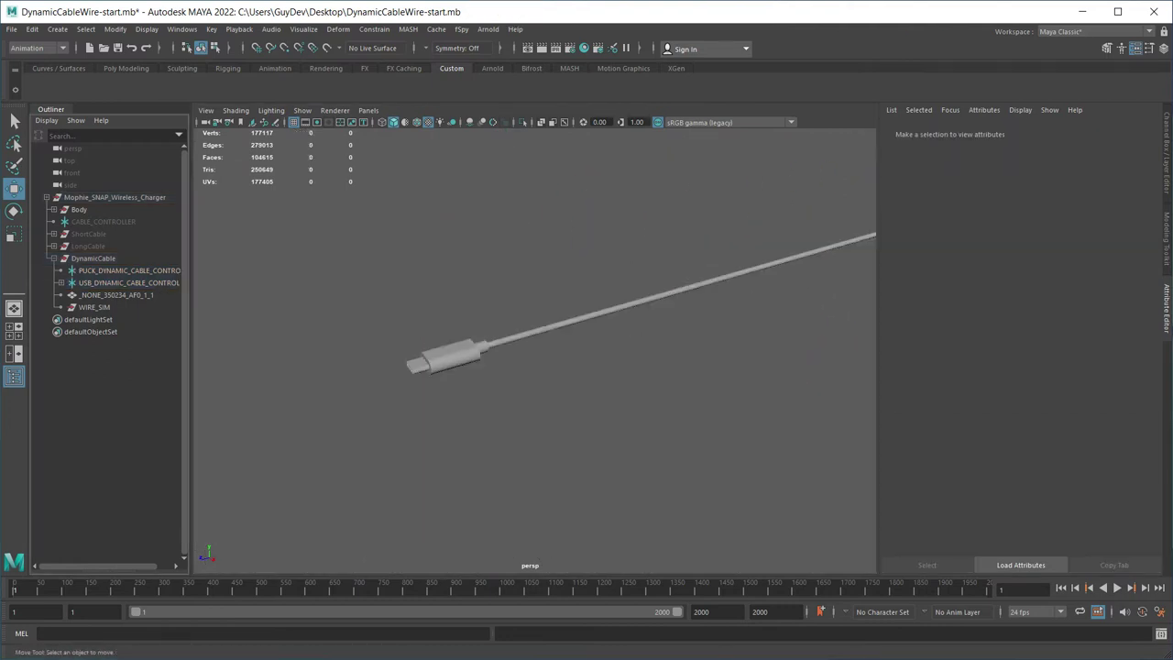
scroll(534, 350, down, 8)
scroll(534, 351, down, 6)
scroll(534, 351, up, 4)
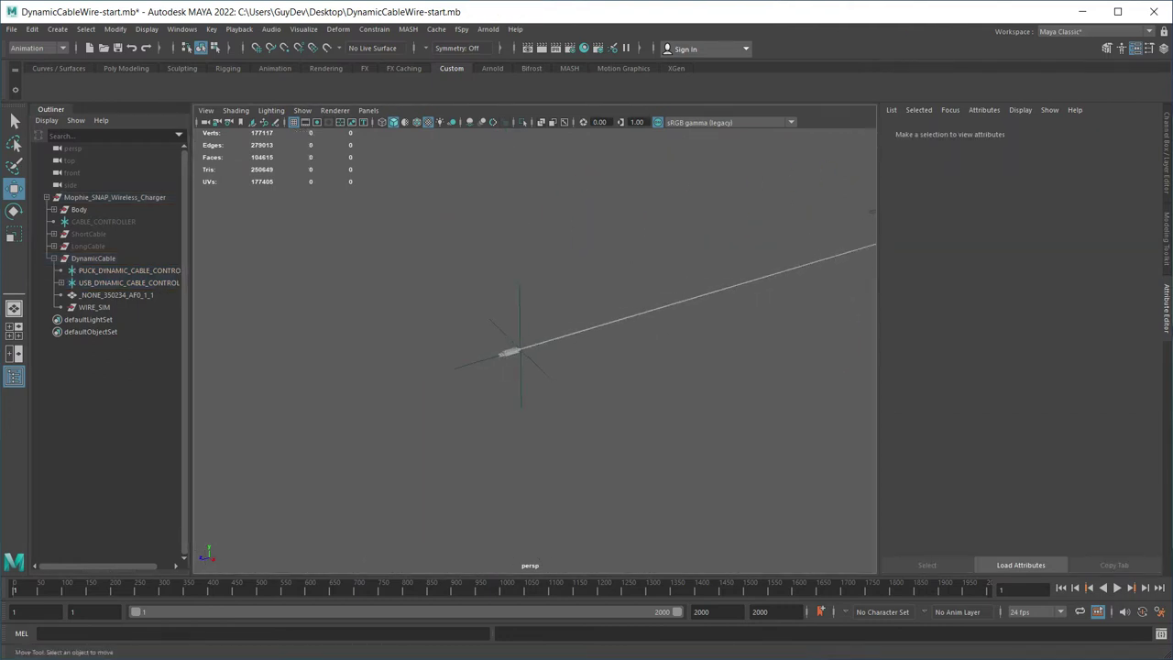
alt+middle_drag(510, 351, 452, 456)
scroll(453, 455, up, 3)
alt+middle_drag(417, 501, 417, 435)
alt+middle_drag(417, 435, 409, 365)
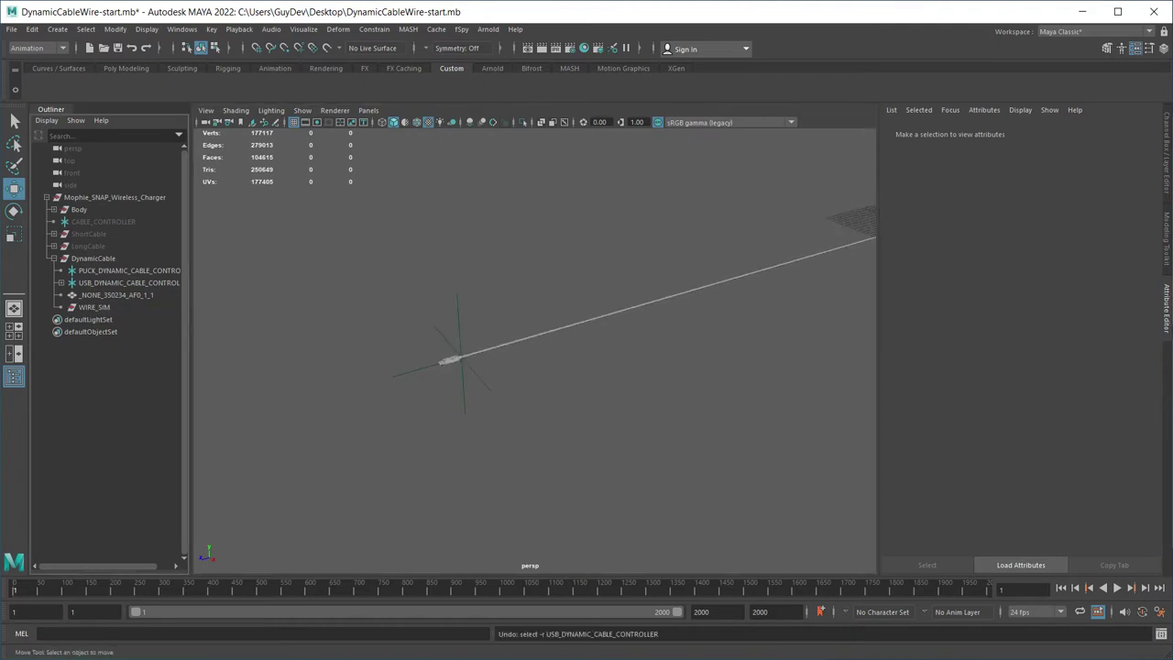
Raise USB_DYNAMIC_CABLE_CONTROLLER along Y to 13.672 and select it again.
drag(443, 288, 487, 317)
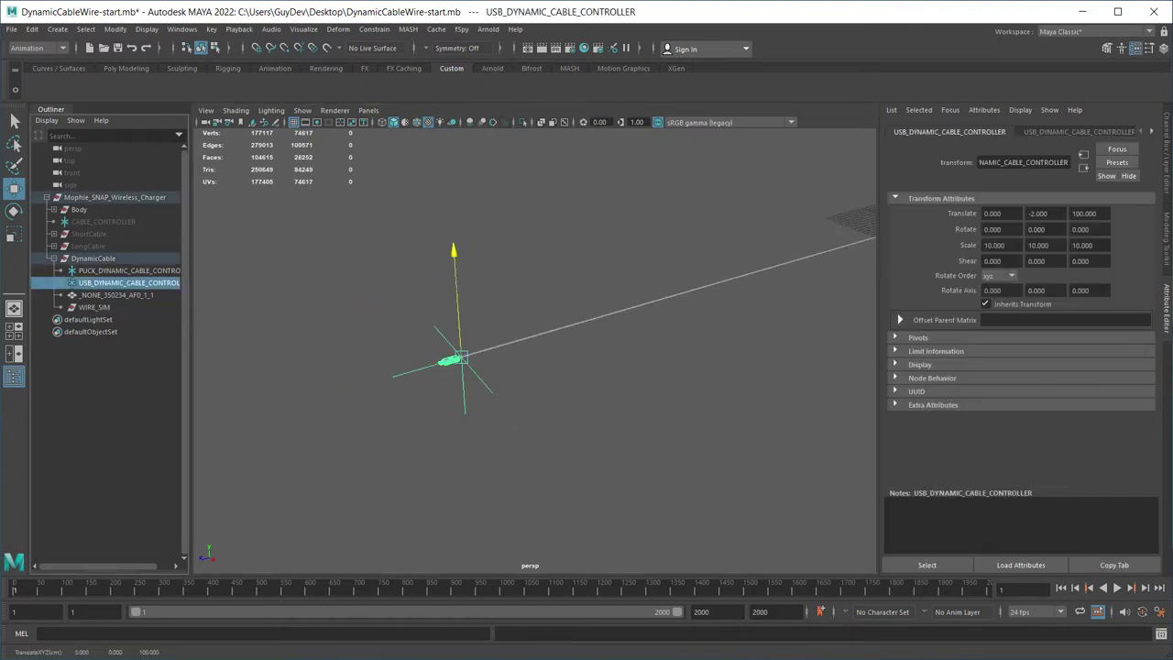
drag(453, 251, 446, 139)
click(549, 201)
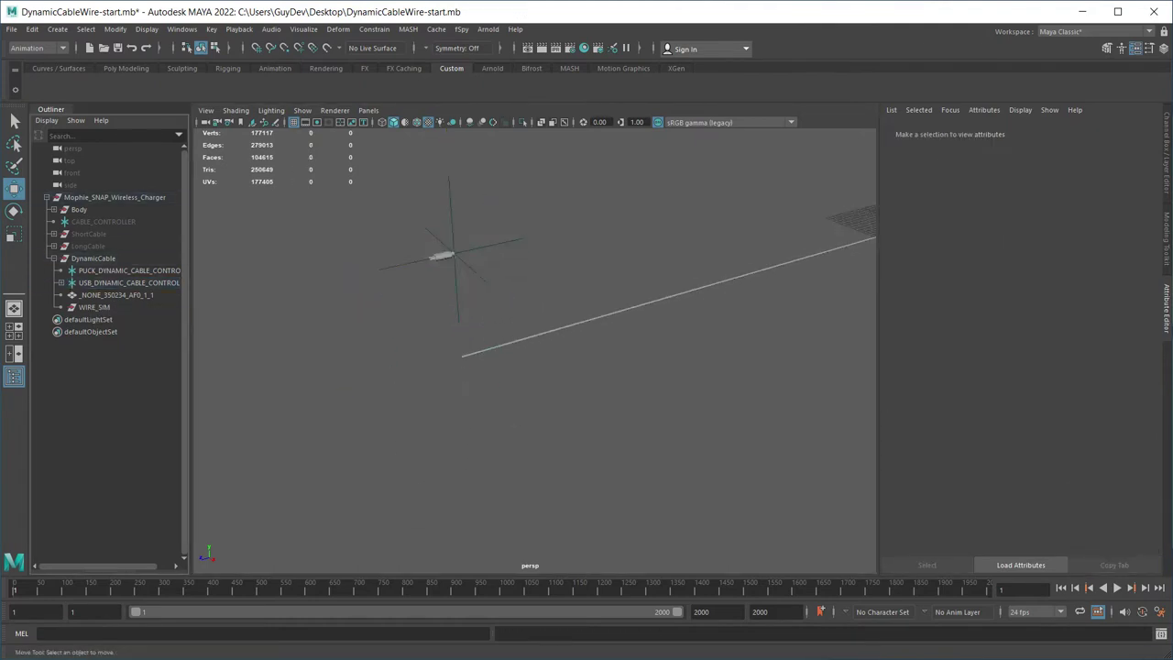
drag(439, 187, 480, 202)
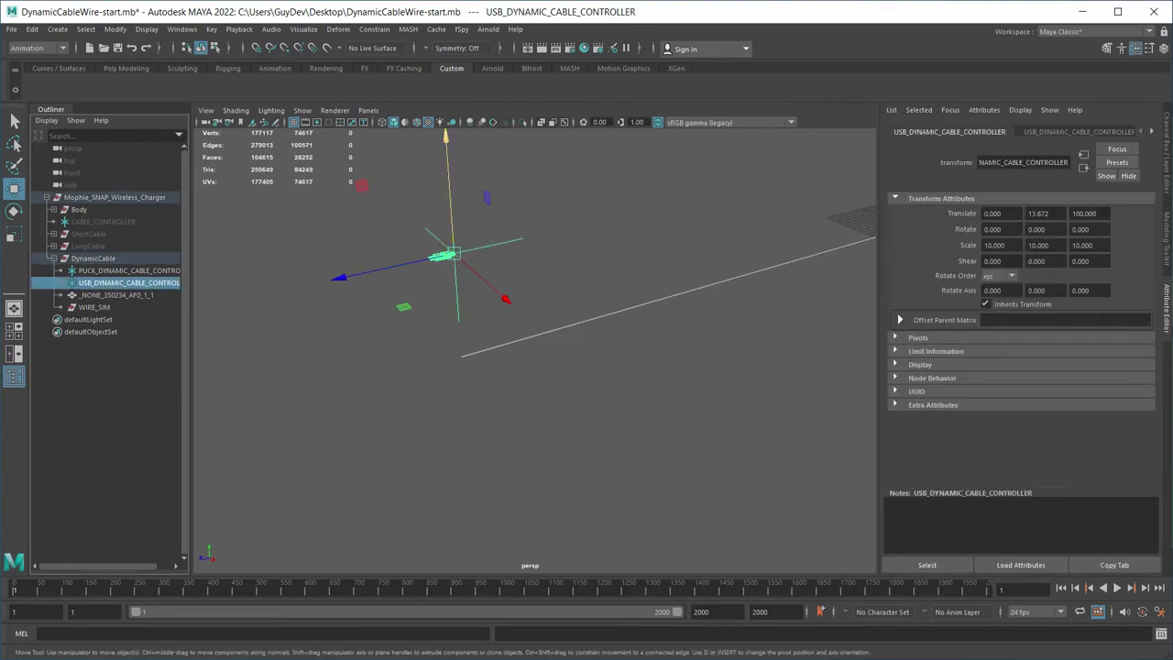
Expand and collapse the USB controller's child meshes, and undo the controller's upward move.
click(61, 283)
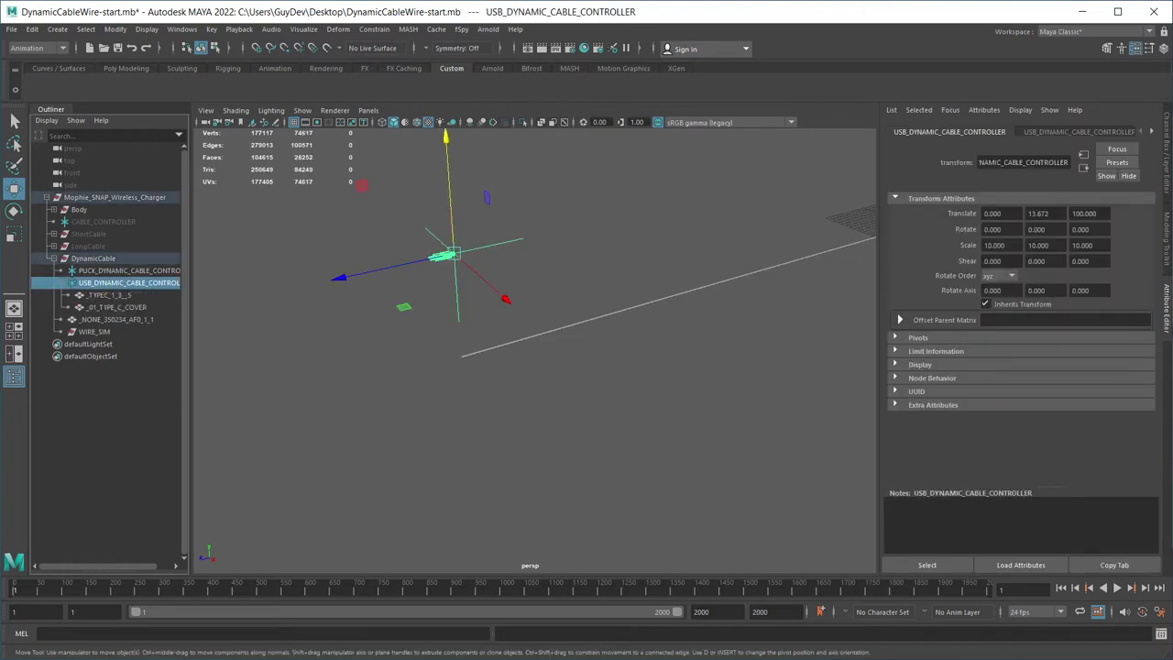
click(60, 283)
key(ctrl+z)
key(ctrl+z)
key(ctrl+z)
Display the DynamicCable mesh's vertices in component mode and select a section of them near the USB connector.
click(115, 295)
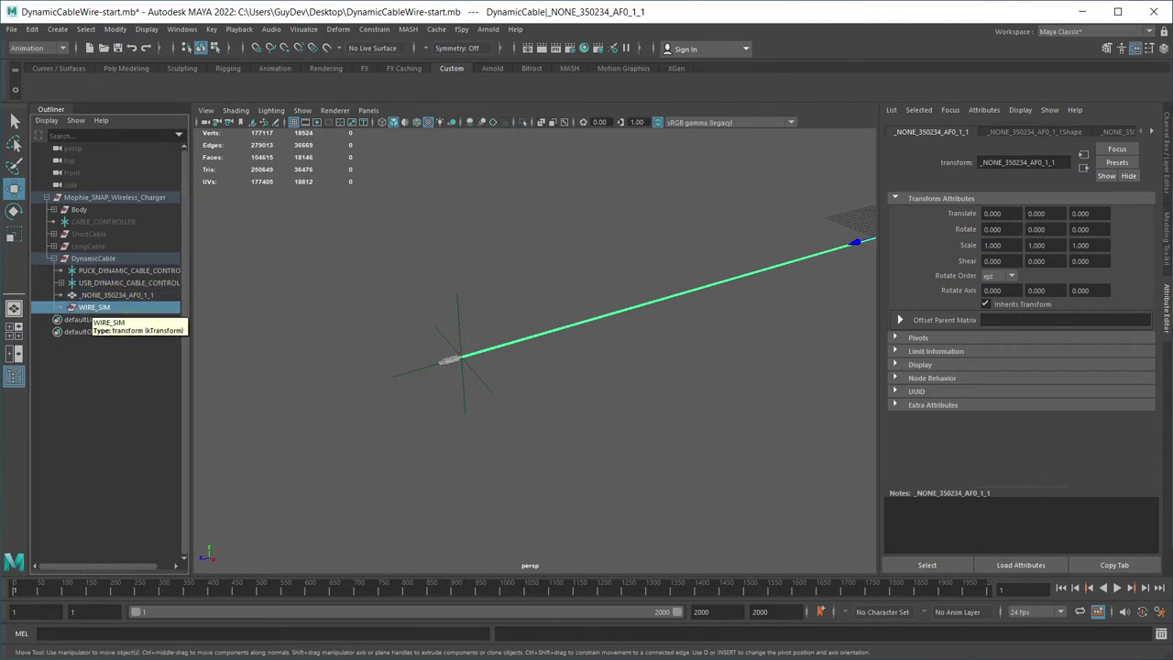
click(92, 307)
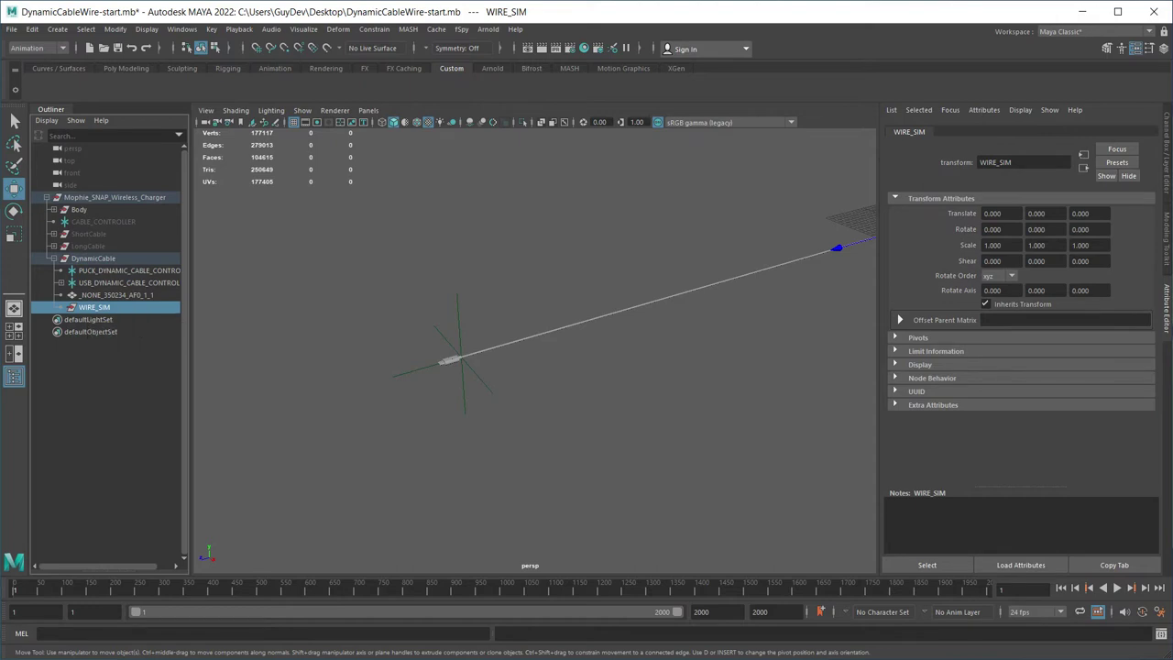
click(115, 295)
key(f)
scroll(535, 351, up, 4)
alt+middle_drag(477, 376, 636, 298)
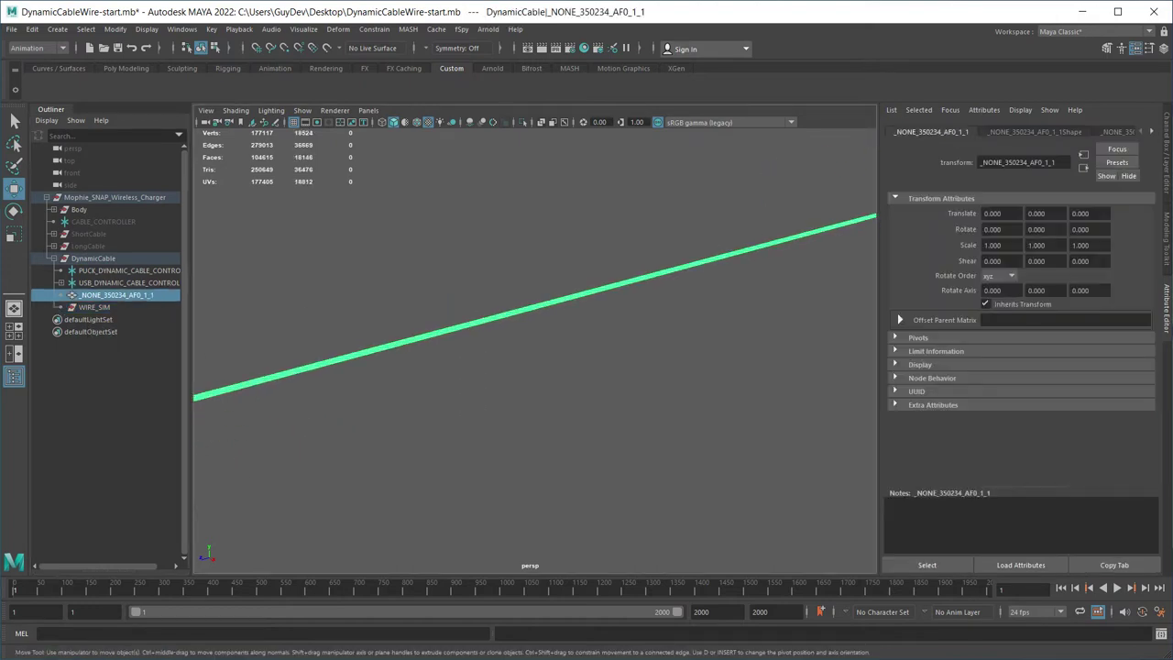
key(F8)
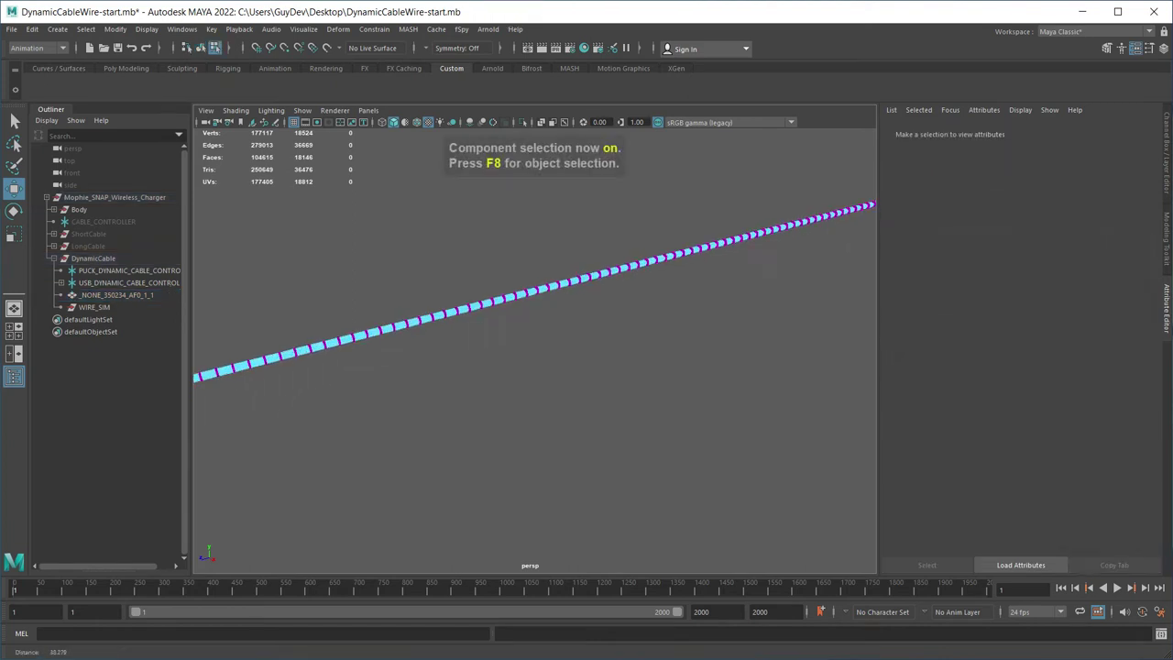
scroll(534, 351, down, 5)
drag(367, 298, 518, 389)
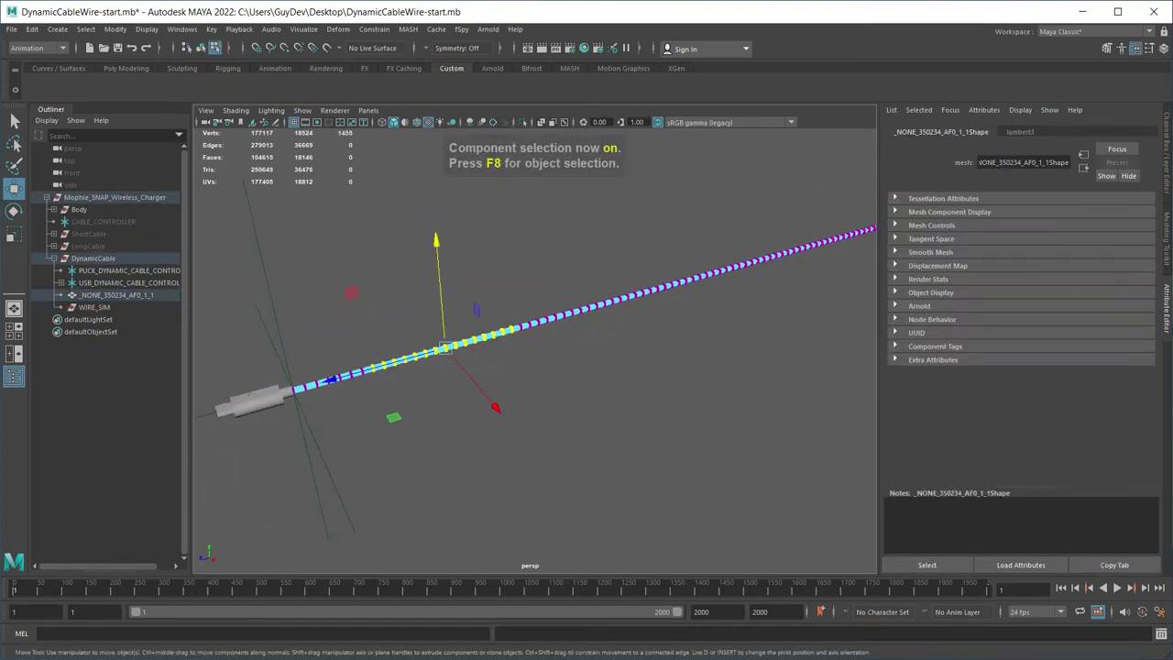
Inspect another section of the cable mesh's vertices towards the puck and return to object selection mode.
drag(533, 238, 641, 376)
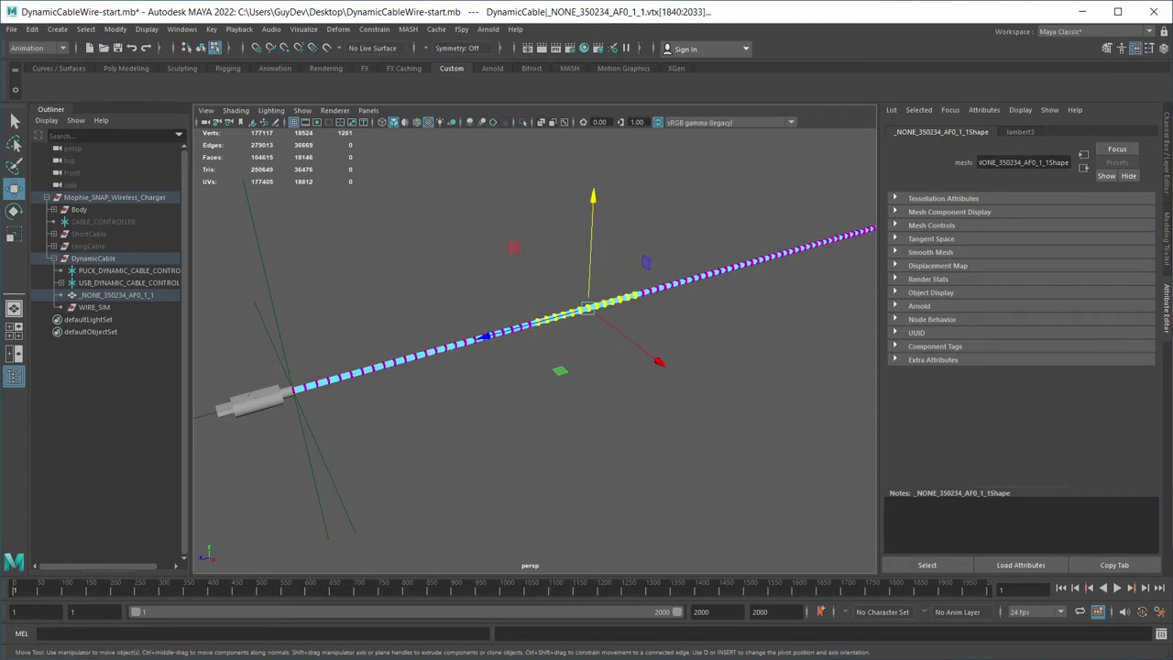
click(640, 394)
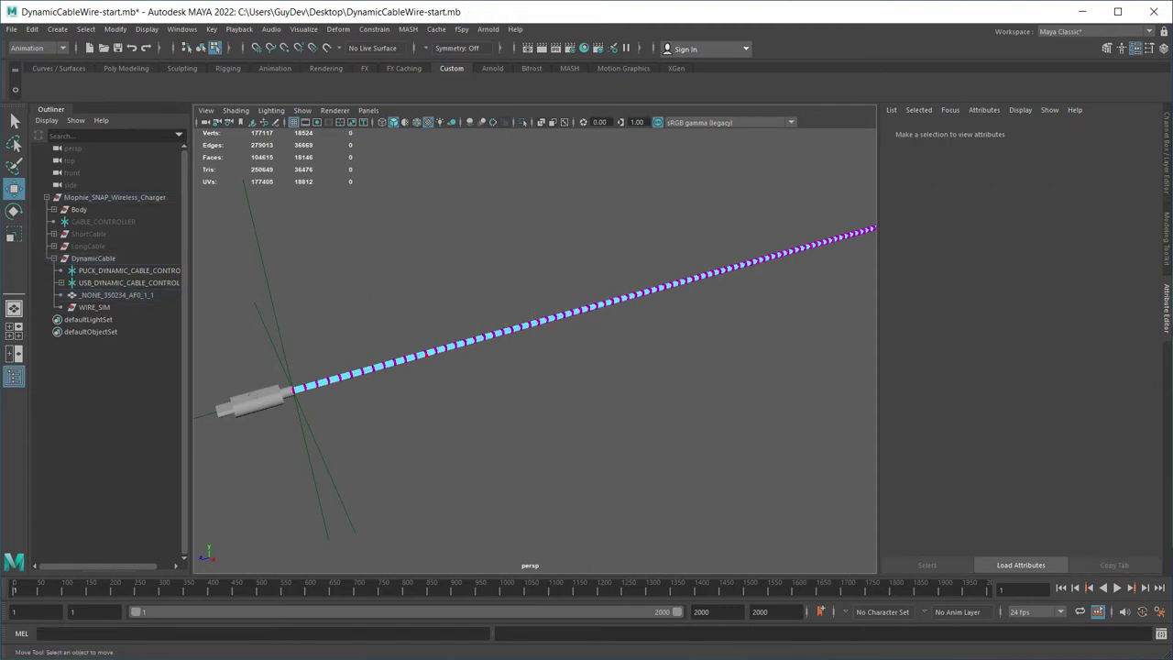
alt+middle_drag(605, 367, 430, 415)
alt+drag(513, 385, 458, 384)
scroll(534, 351, down, 5)
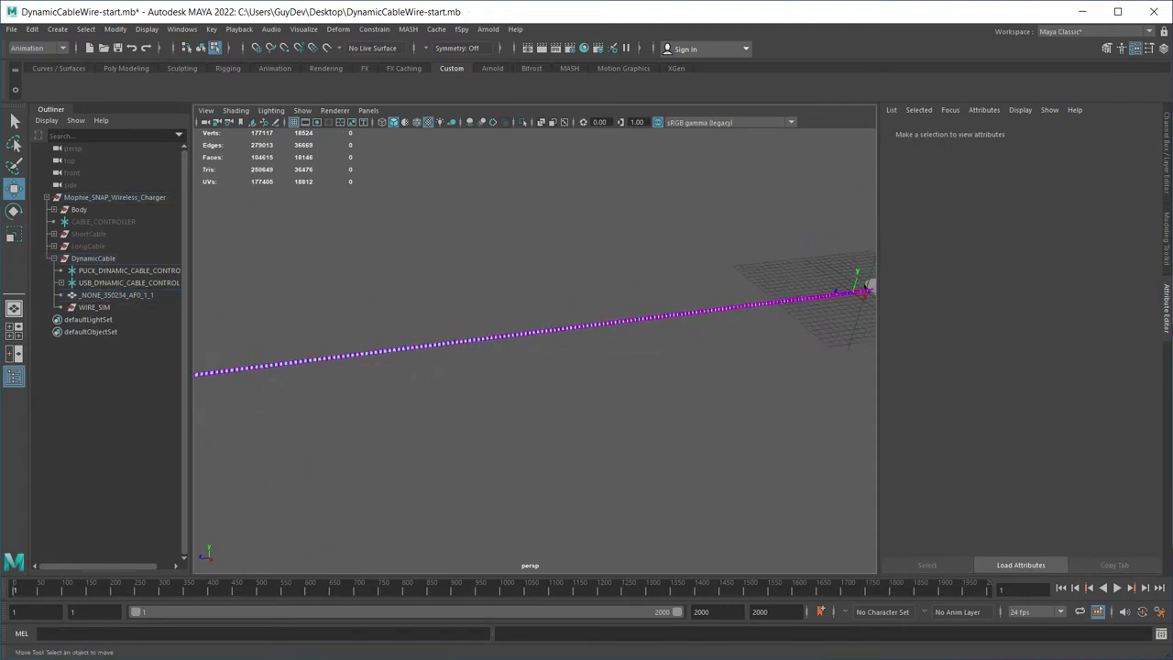
alt+drag(568, 366, 469, 375)
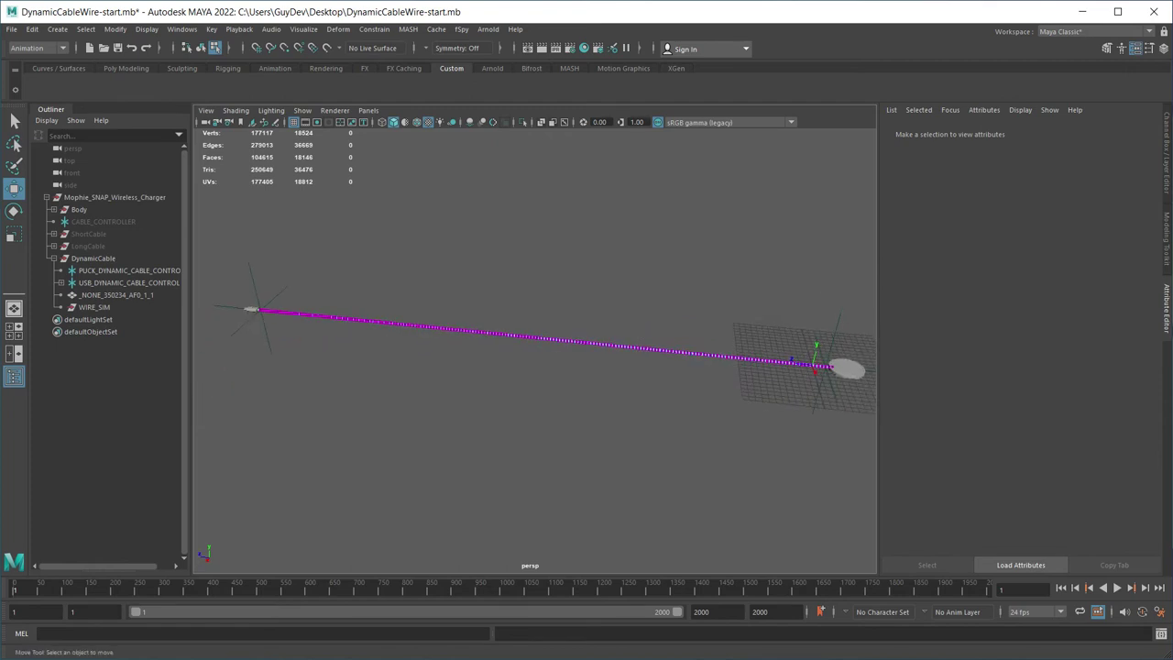
key(F8)
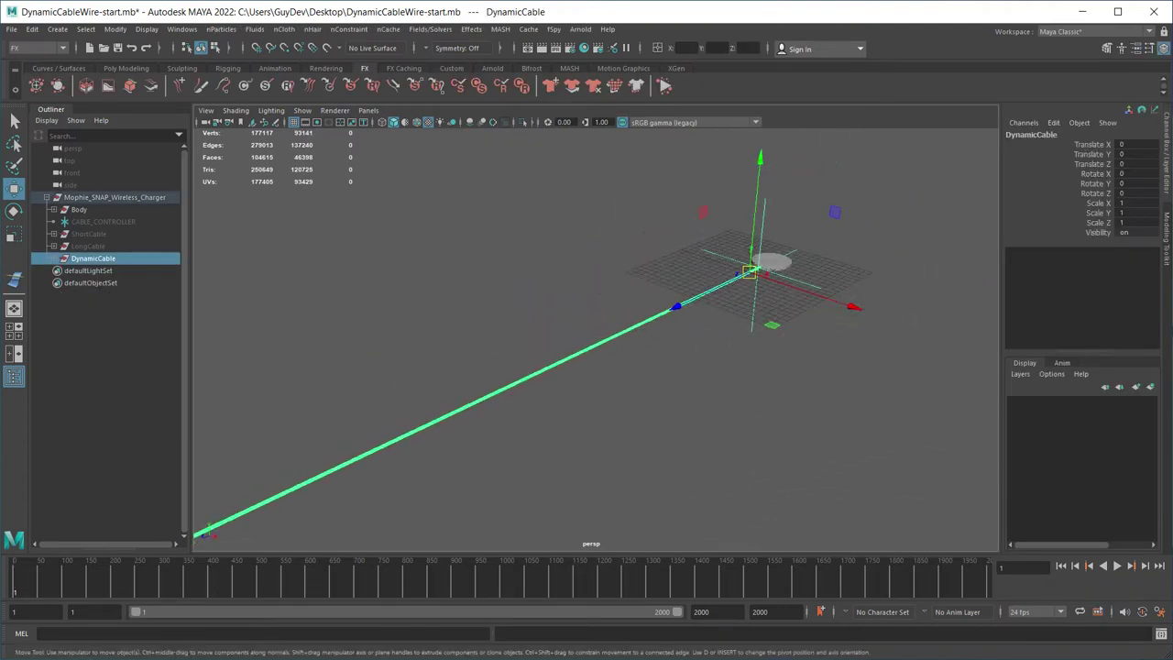
Select a lengthwise edge loop along the dynamic cable mesh, starting from an edge near the USB connector.
scroll(595, 339, down, 4)
alt+drag(632, 348, 566, 337)
alt+middle_drag(566, 337, 574, 355)
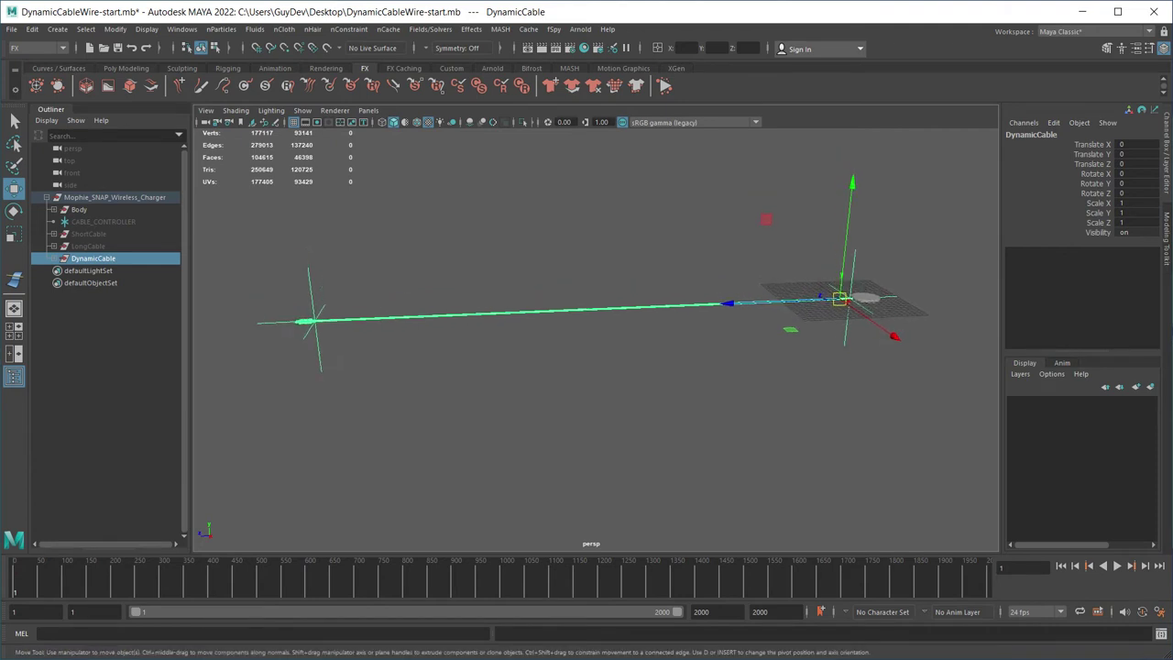
click(574, 310)
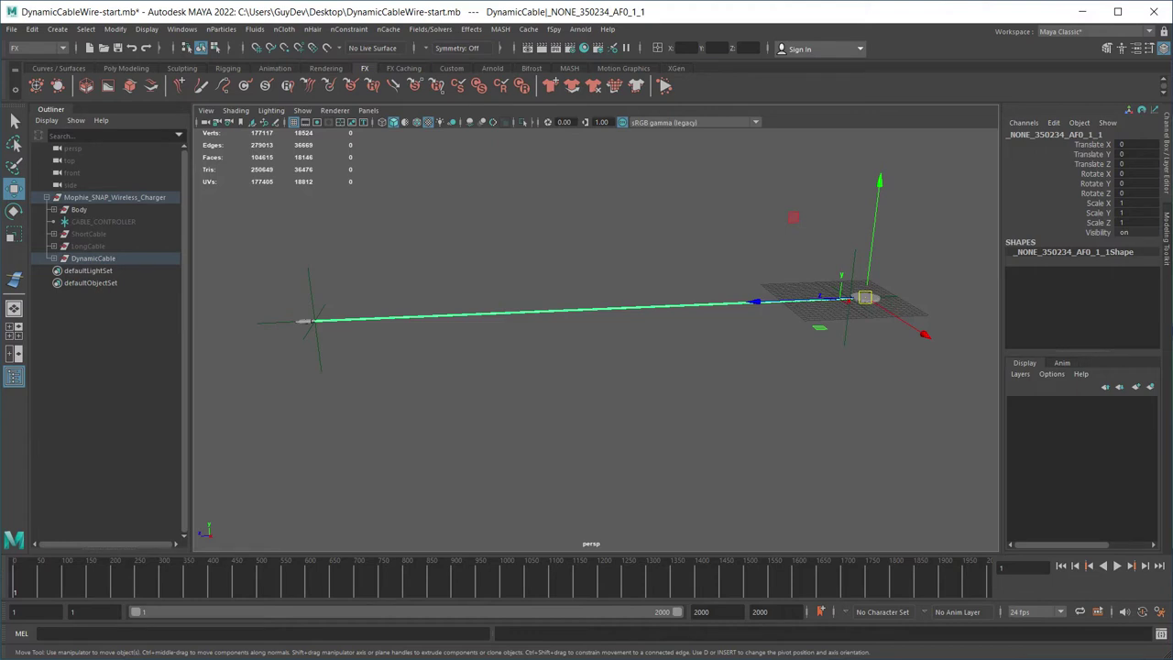
scroll(595, 338, up, 5)
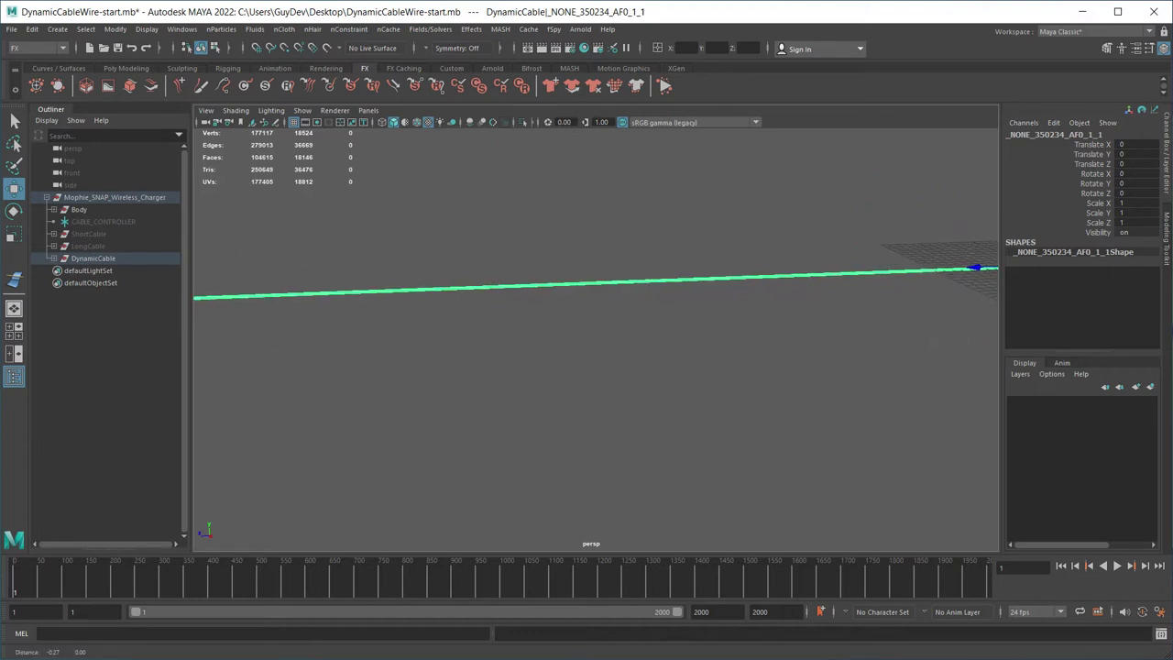
alt+middle_drag(458, 302, 921, 397)
scroll(596, 394, up, 8)
alt+middle_drag(595, 499, 799, 343)
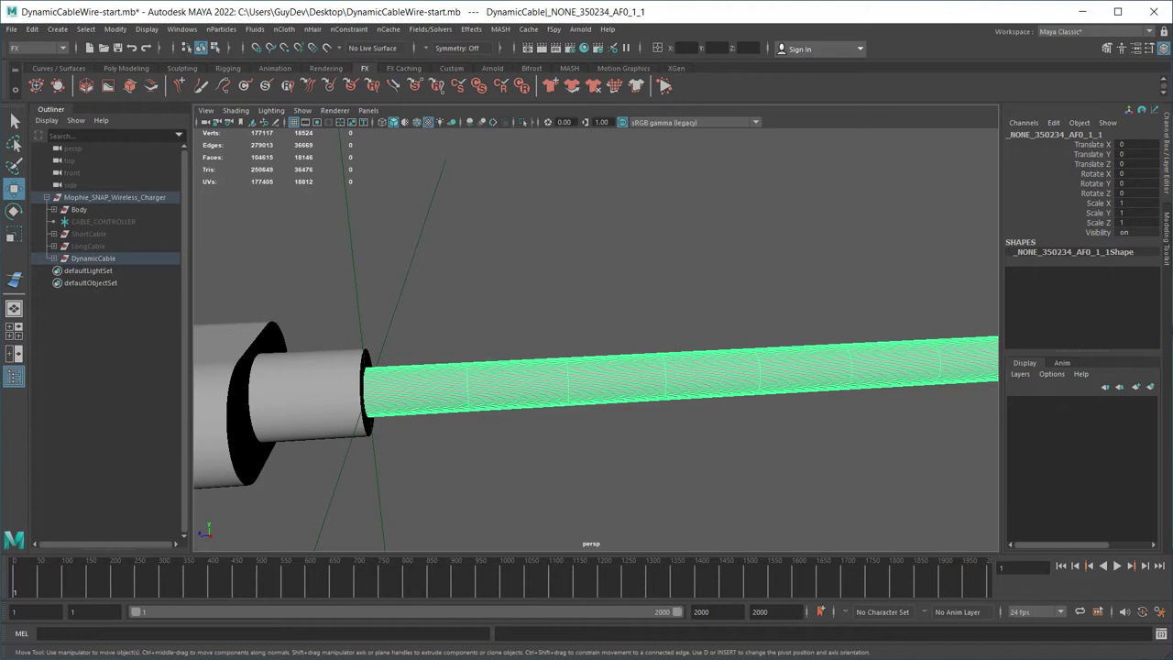
right_drag(583, 334, 582, 295)
double_click(615, 367)
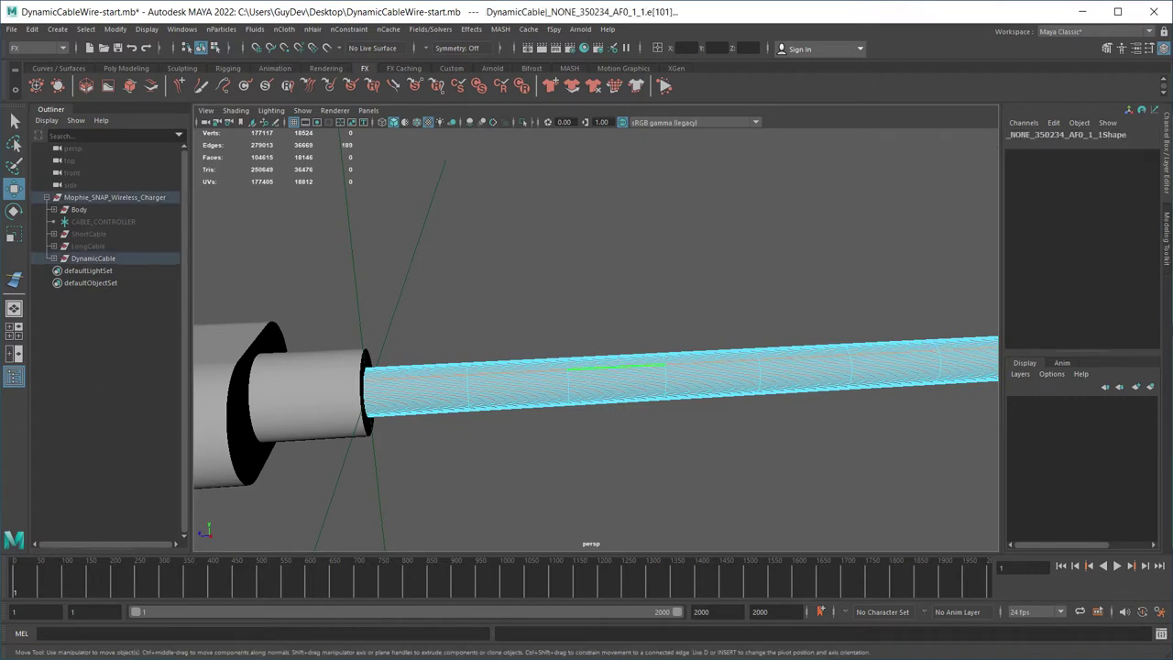
Convert the selected polygon edges to a curve and rename it nurbesCurve1.
click(115, 29)
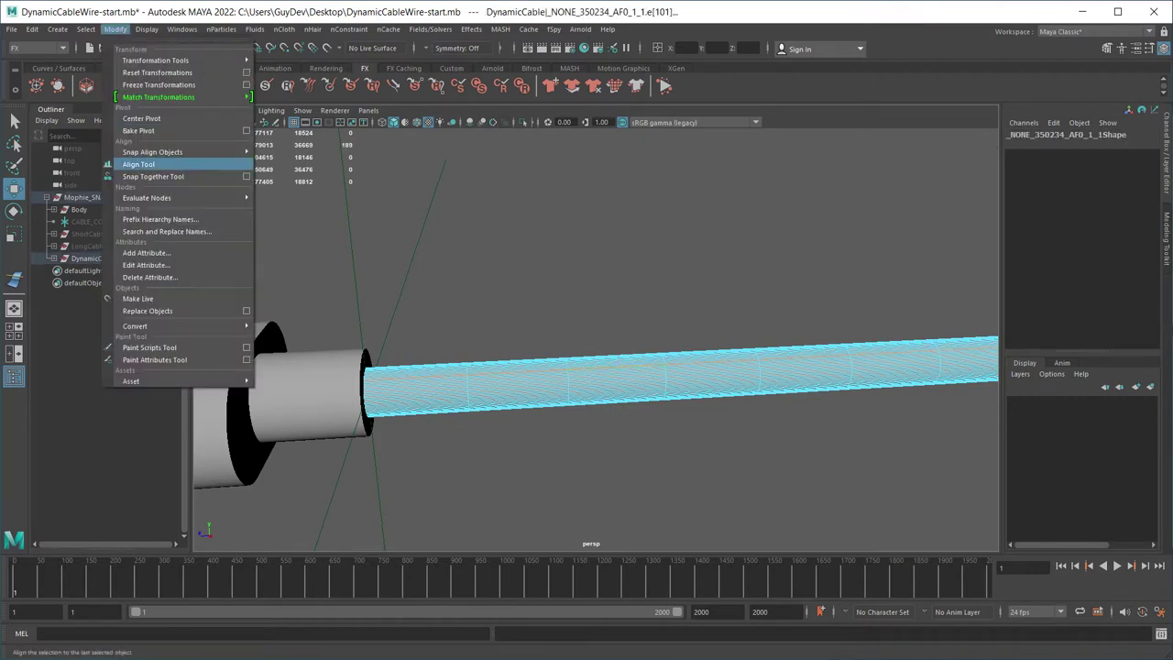
mouse_move(147, 325)
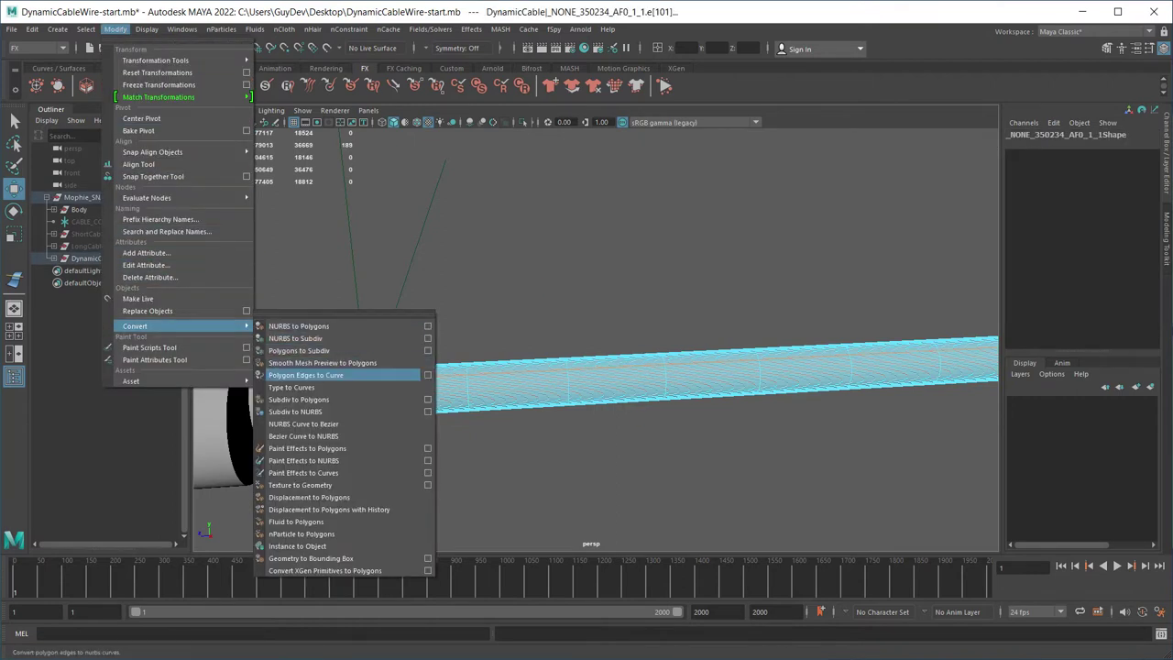
click(306, 375)
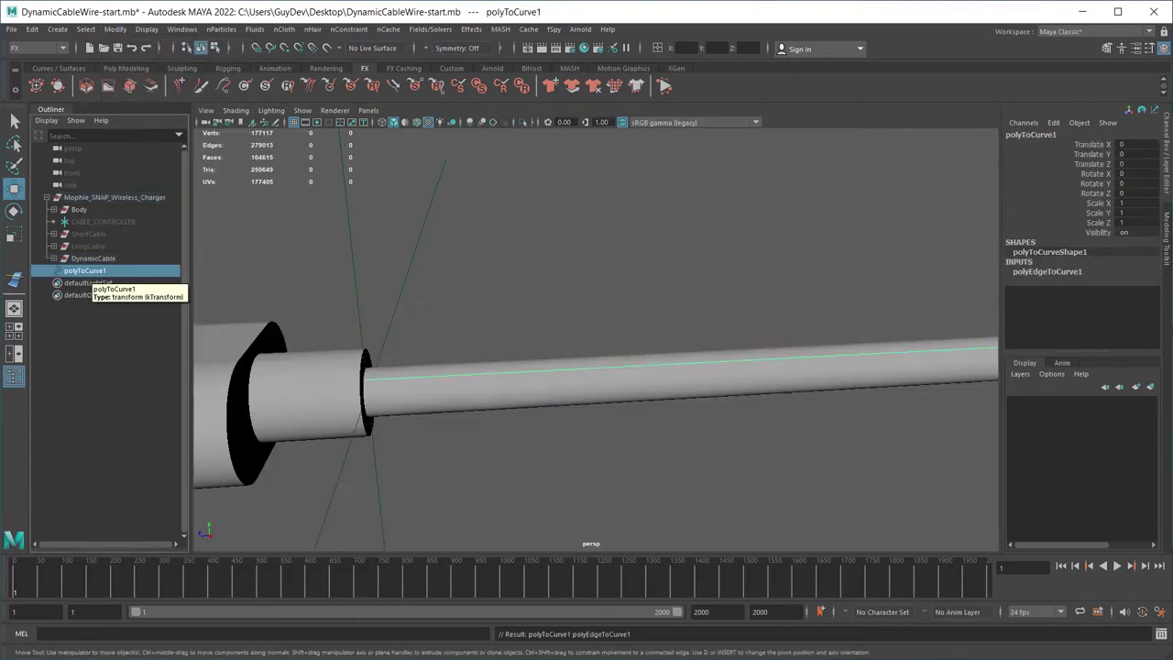
double_click(87, 271)
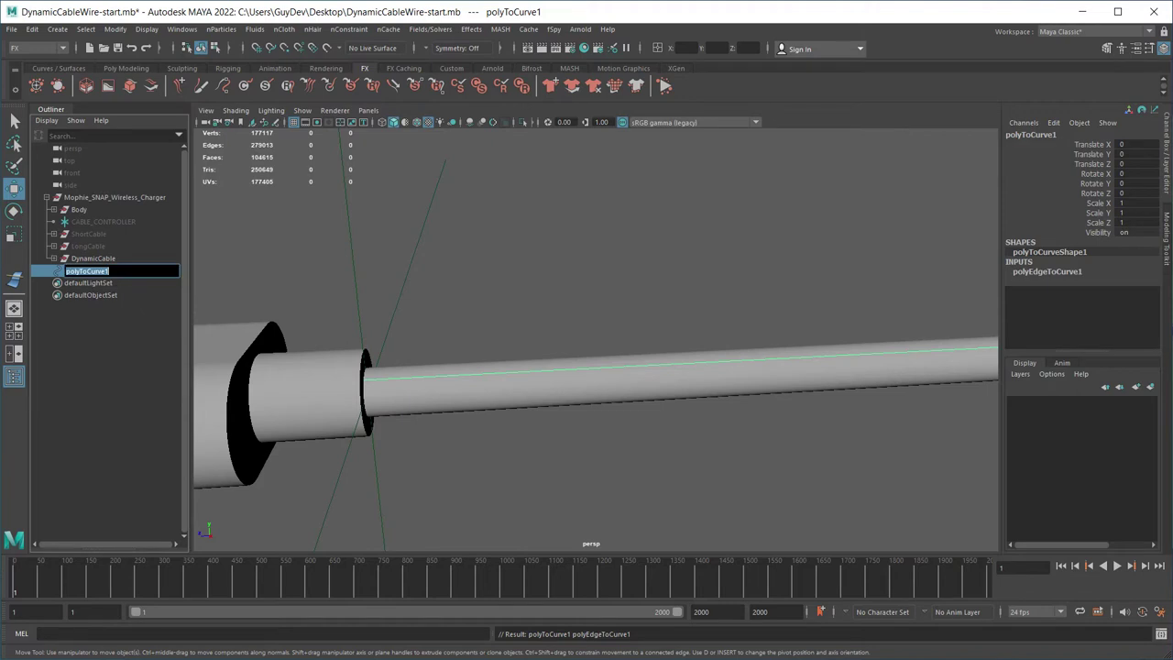
text(nurbesCurve1)
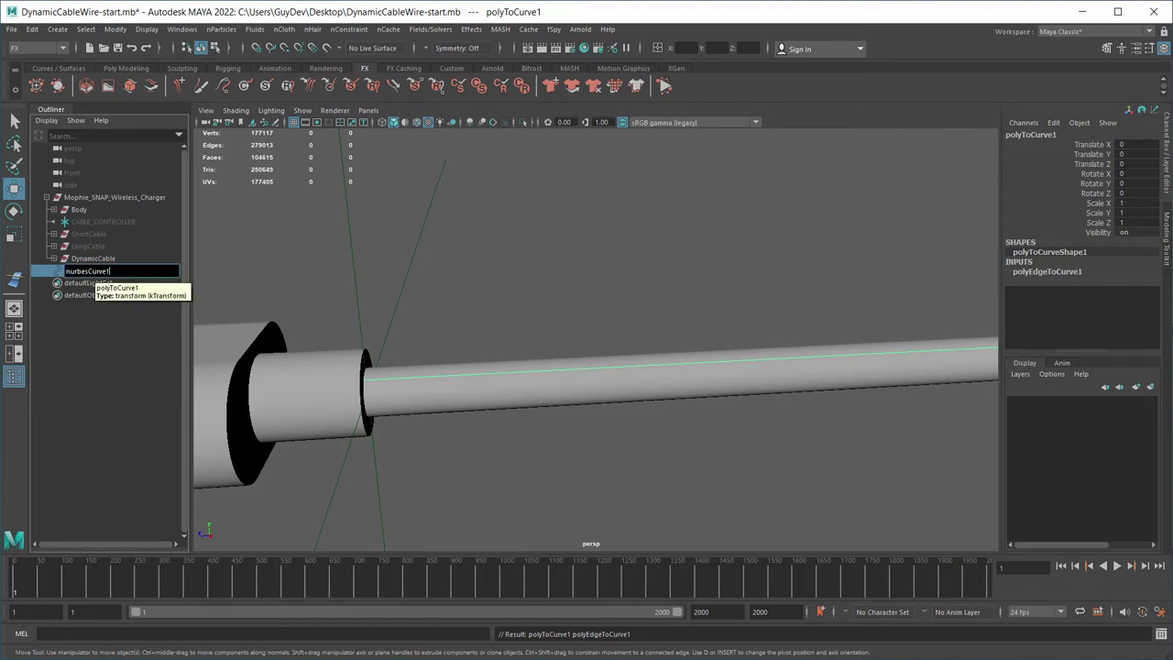
key(Return)
Center the pivot of nurbesCurve1 and set its absolute X and Y positions to 0.
click(116, 29)
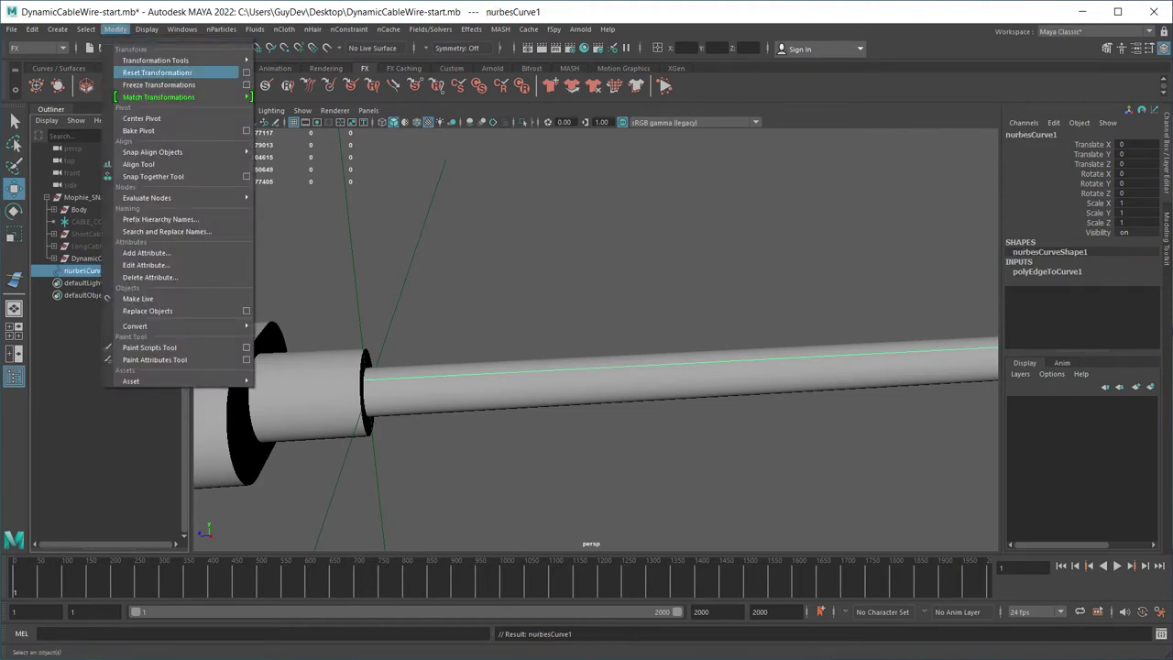
click(142, 119)
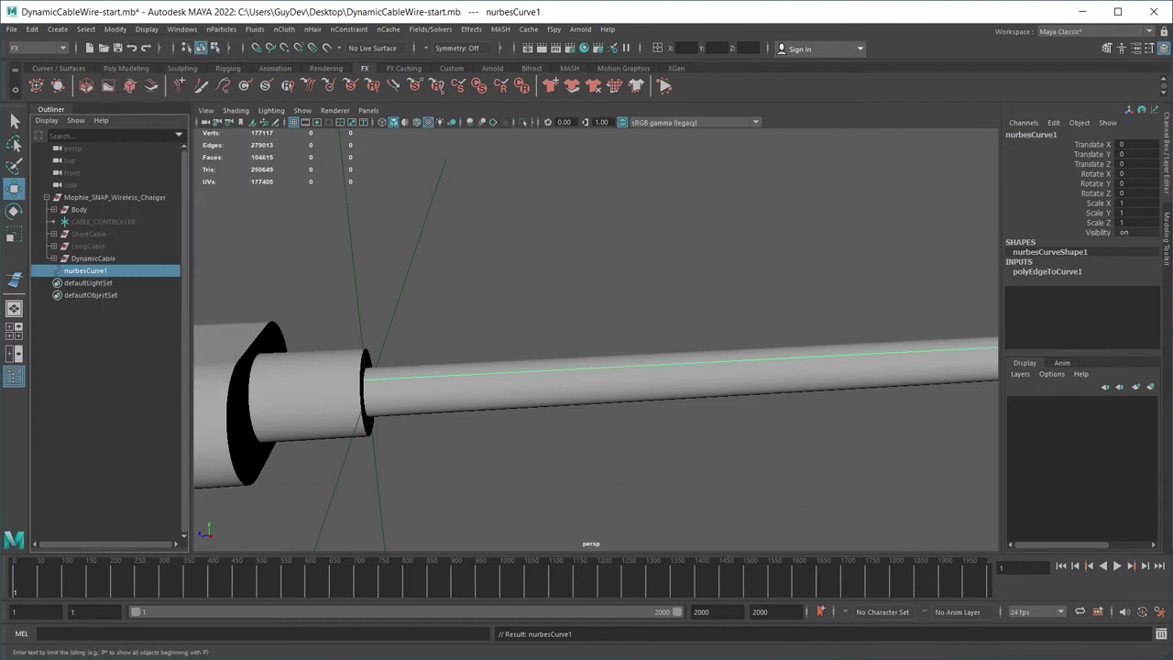
click(659, 47)
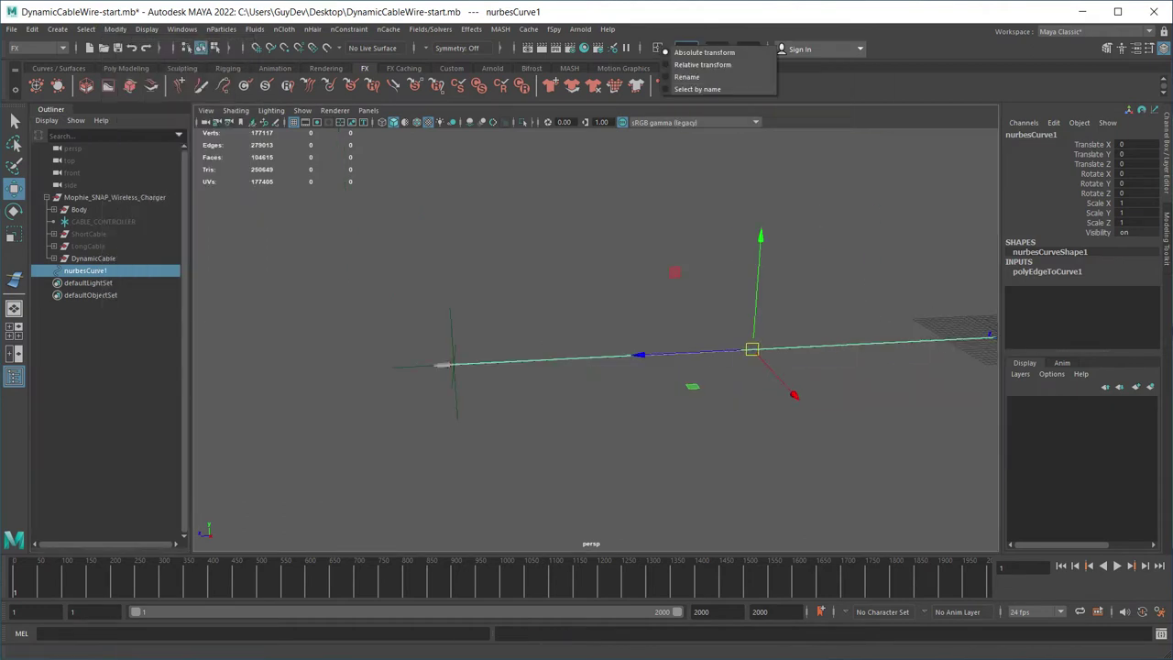
click(703, 52)
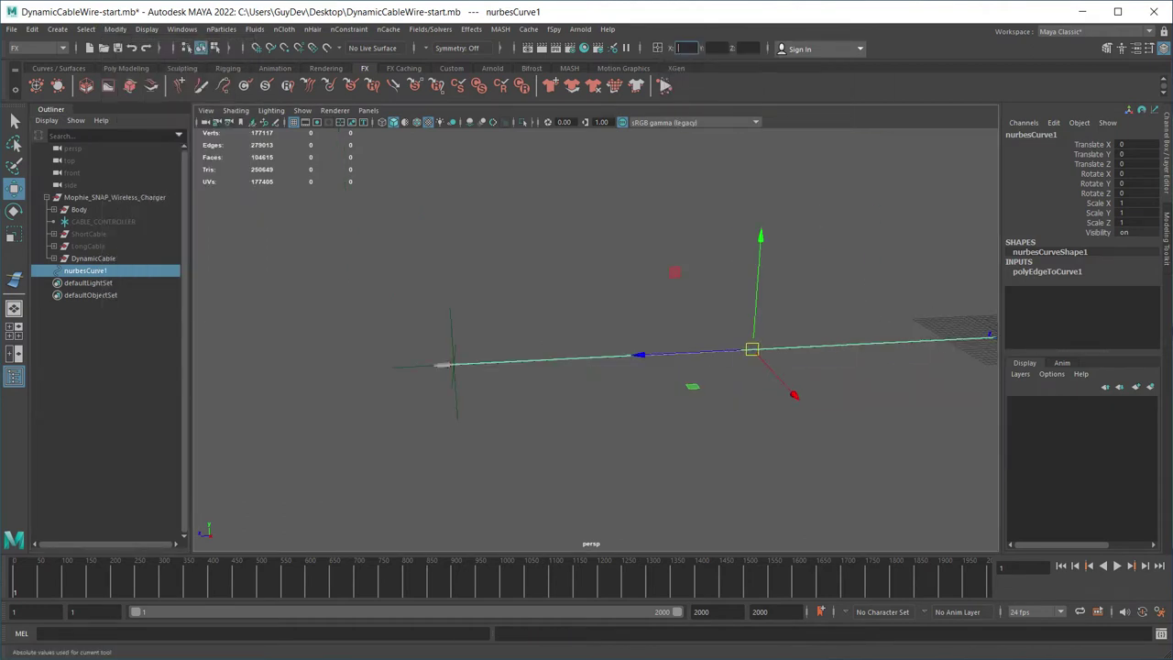
text(0)
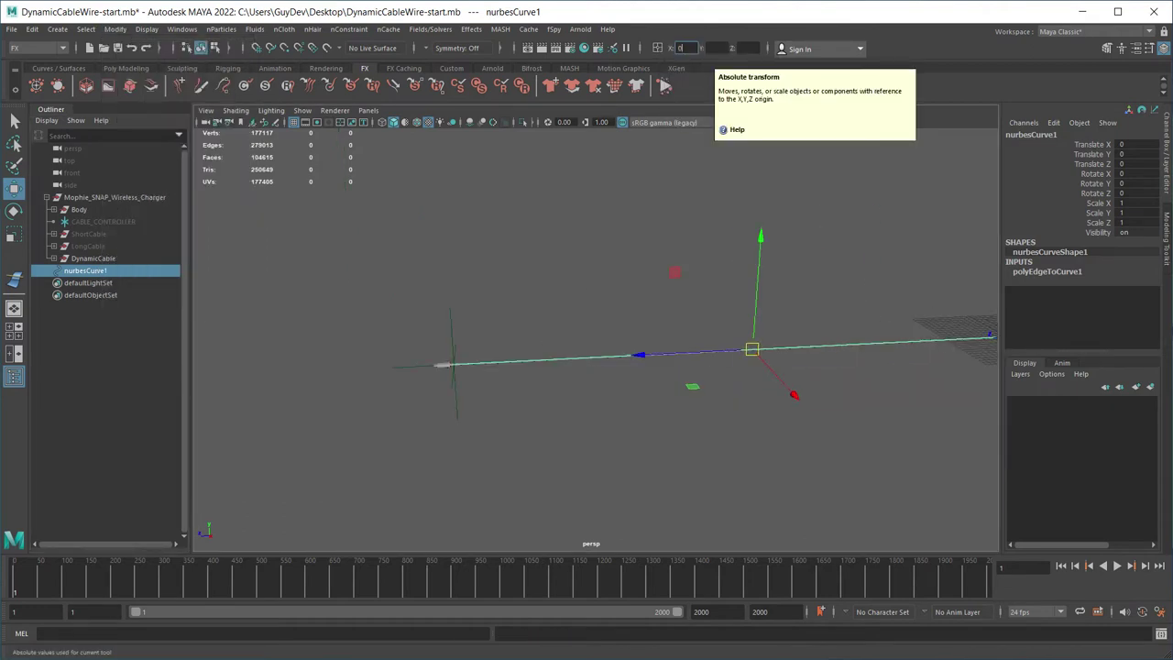
key(Tab)
text(0)
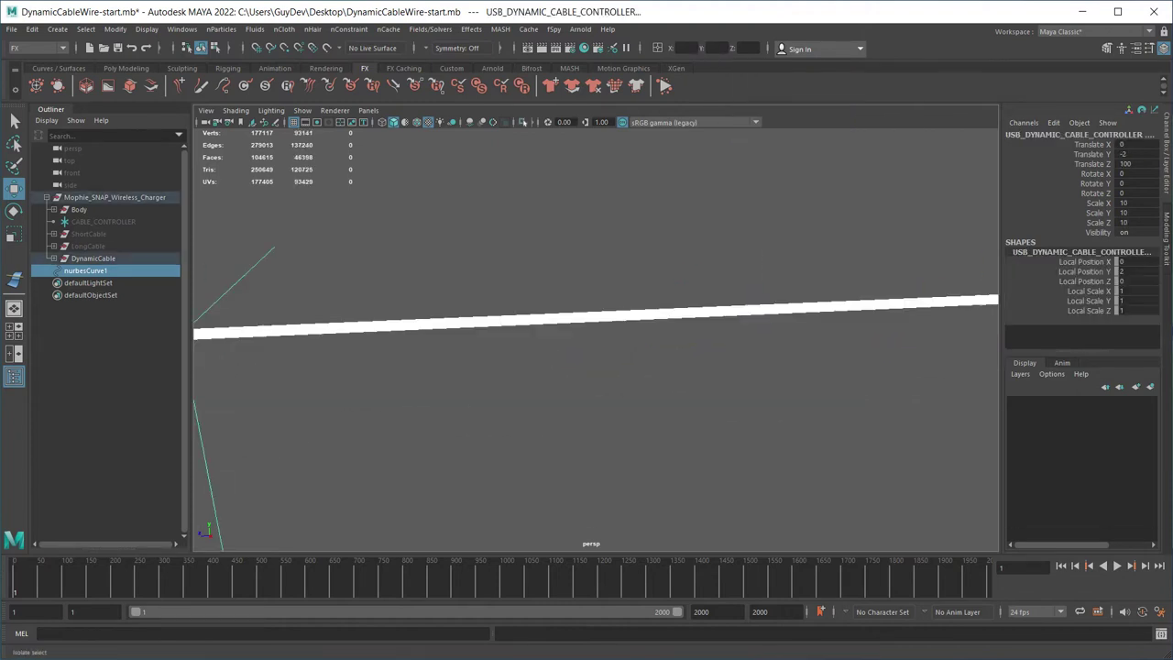
Isolate the cable mesh together with nurbesCurve1 in the viewport, leaving only the curve selected.
key(ctrl+1)
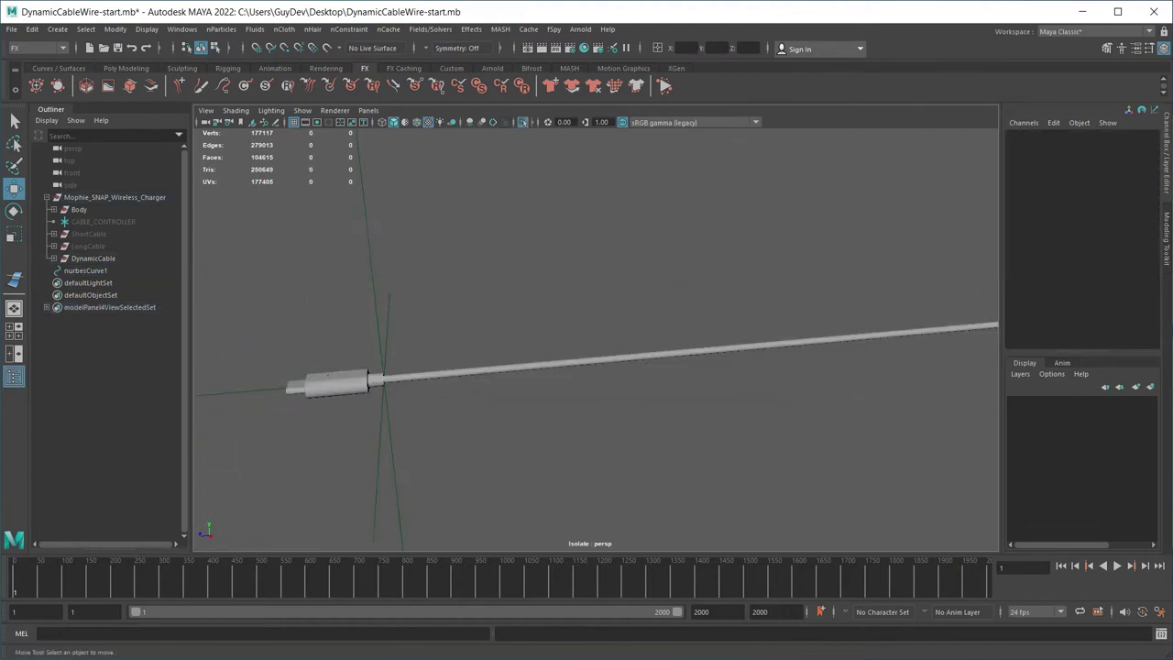
click(586, 361)
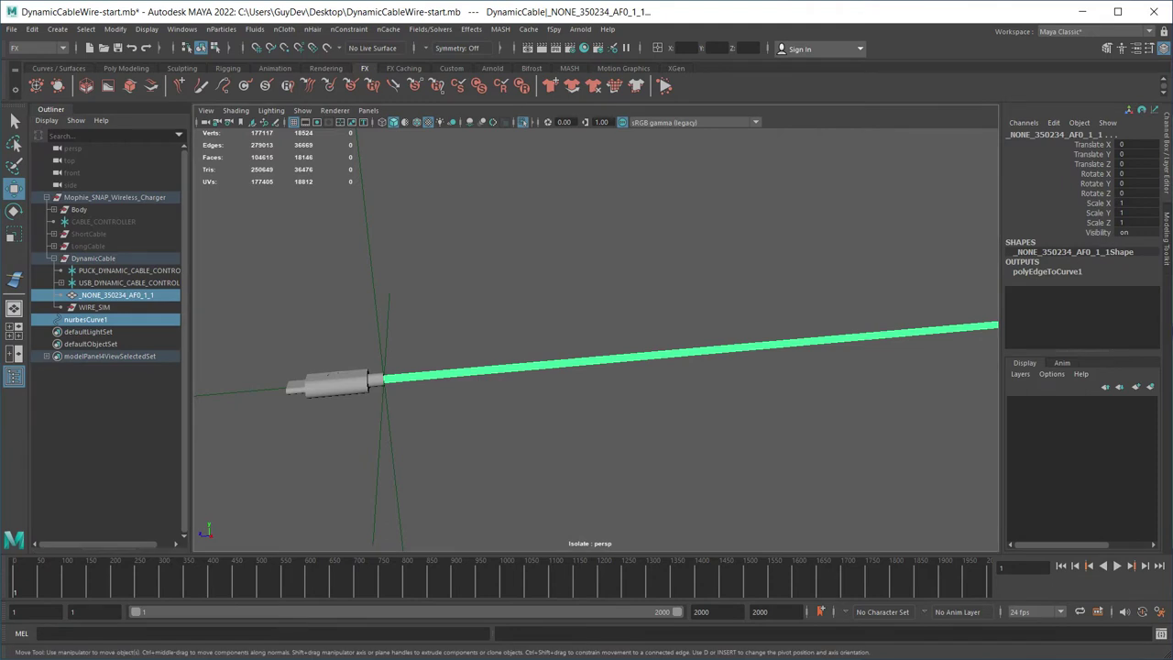
ctrl+click(117, 295)
ctrl+click(86, 319)
ctrl+click(86, 320)
ctrl+click(117, 295)
alt+drag(568, 366, 596, 371)
key(ctrl+1)
key(ctrl+1)
alt+middle_drag(482, 372, 558, 335)
ctrl+click(641, 325)
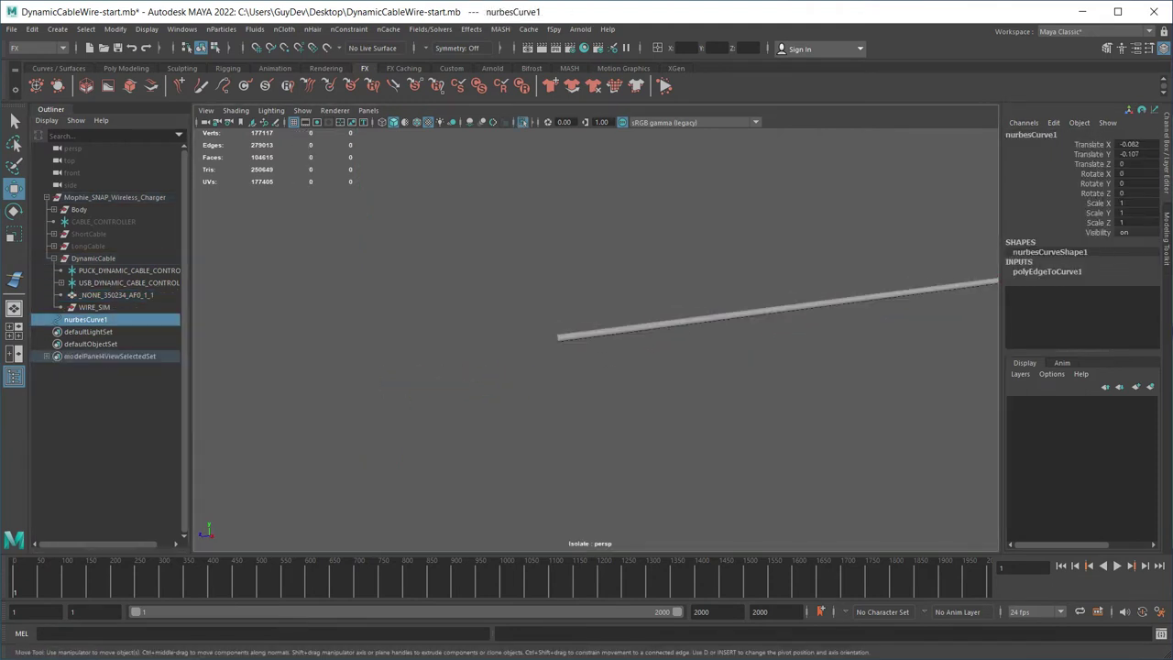
Try to move nurbesCurve1 along Z out of the cable's USB end and undo the move.
alt+right_drag(549, 339, 732, 338)
alt+middle_drag(439, 339, 916, 375)
scroll(641, 366, down, 5)
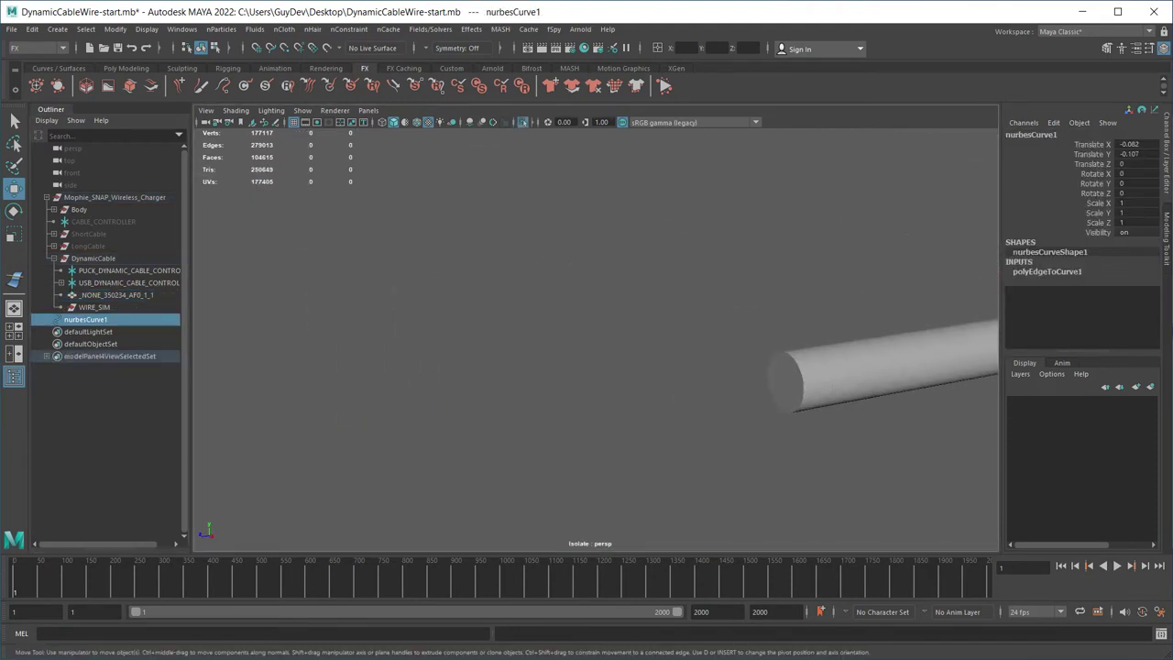
drag(788, 381, 572, 418)
key(ctrl+z)
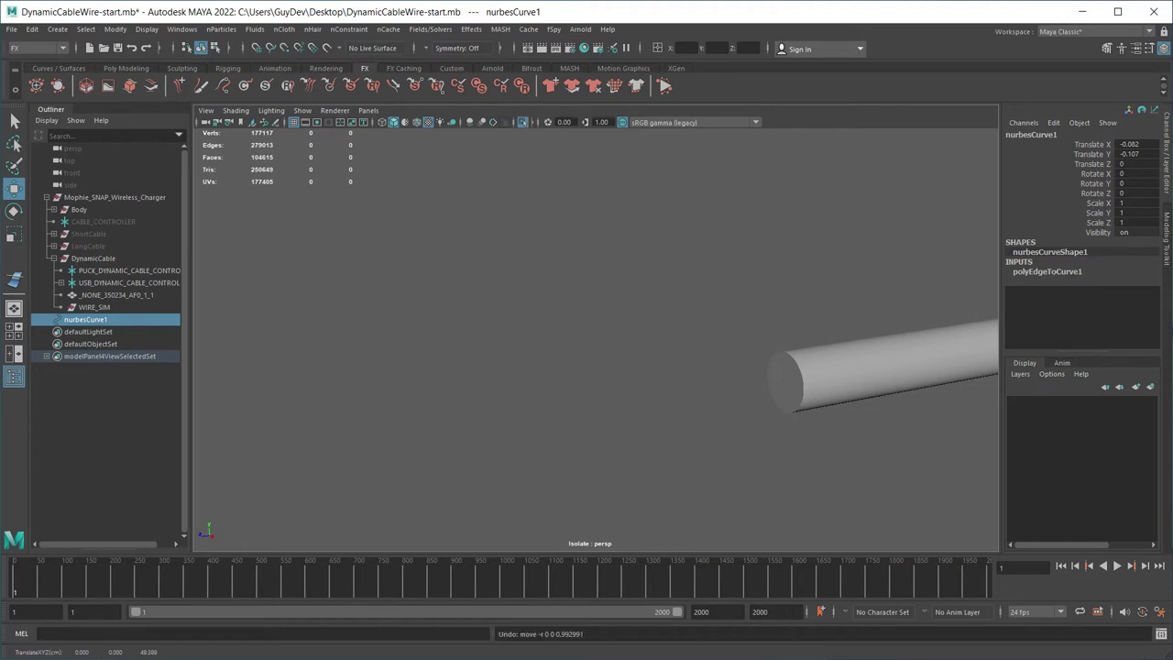
Isolate only nurbesCurve1 in the viewport and make it a dynamic nHair curve.
click(587, 275)
key(ctrl+1)
scroll(587, 339, down, 15)
alt+drag(587, 339, 618, 346)
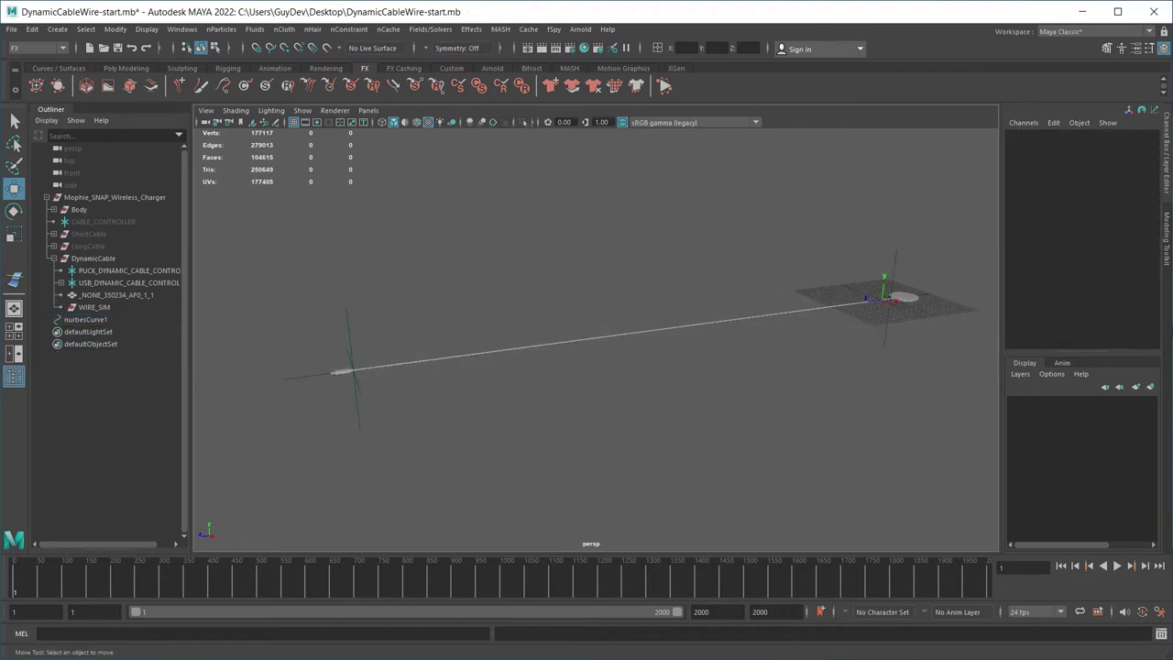
click(87, 320)
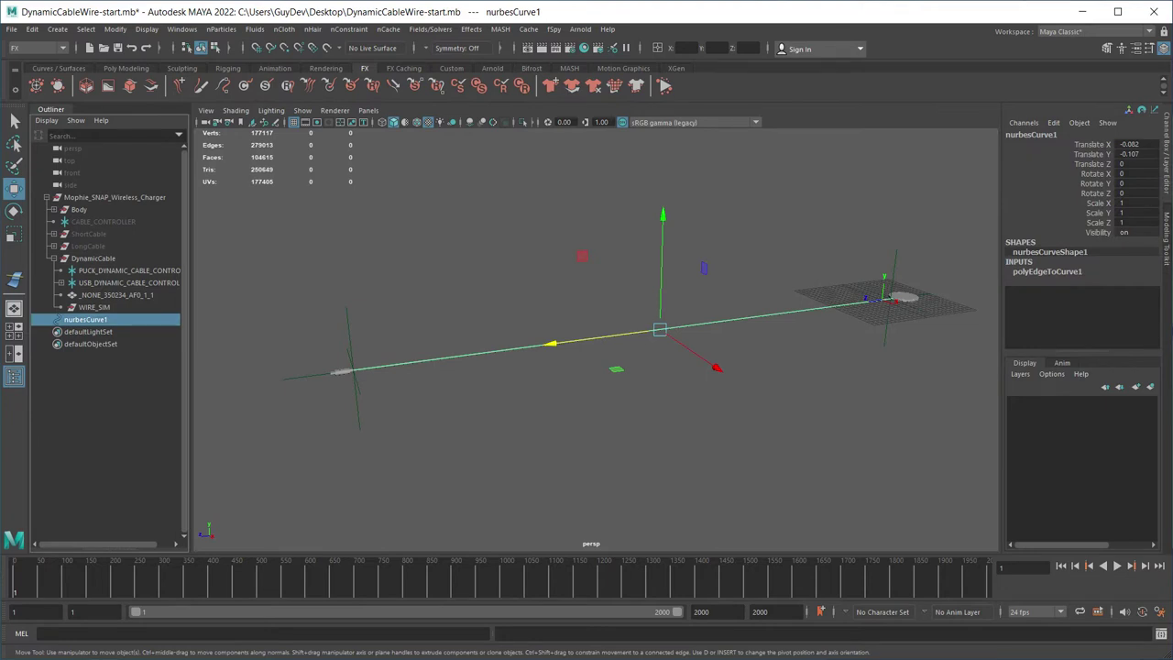
key(ctrl+1)
click(312, 30)
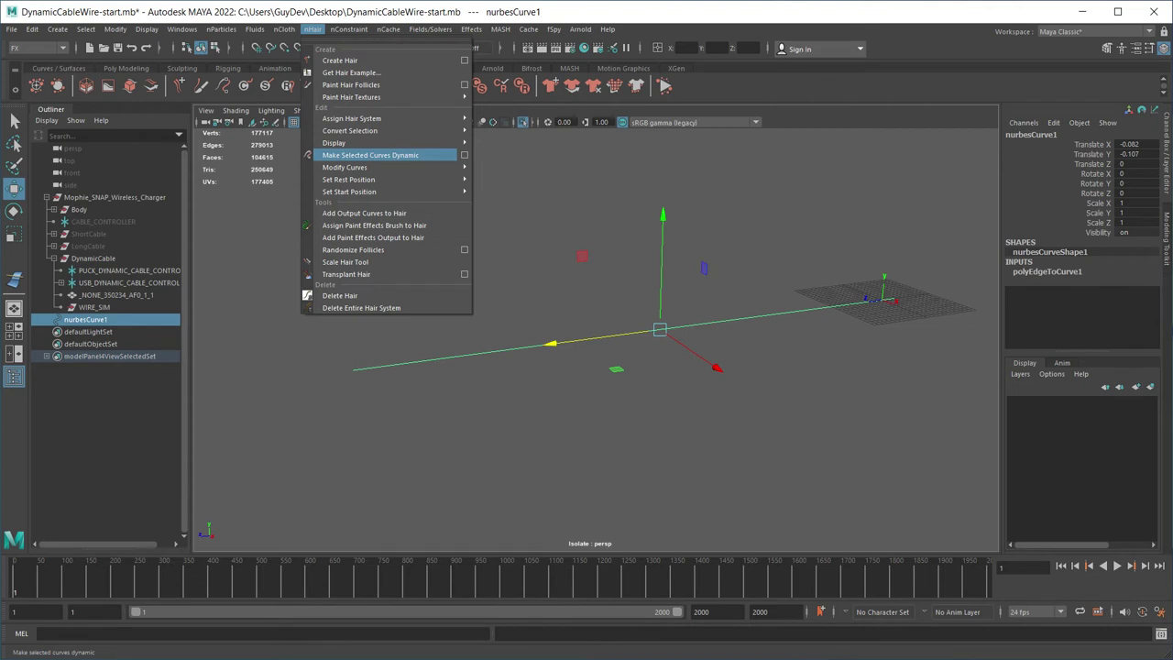
click(370, 155)
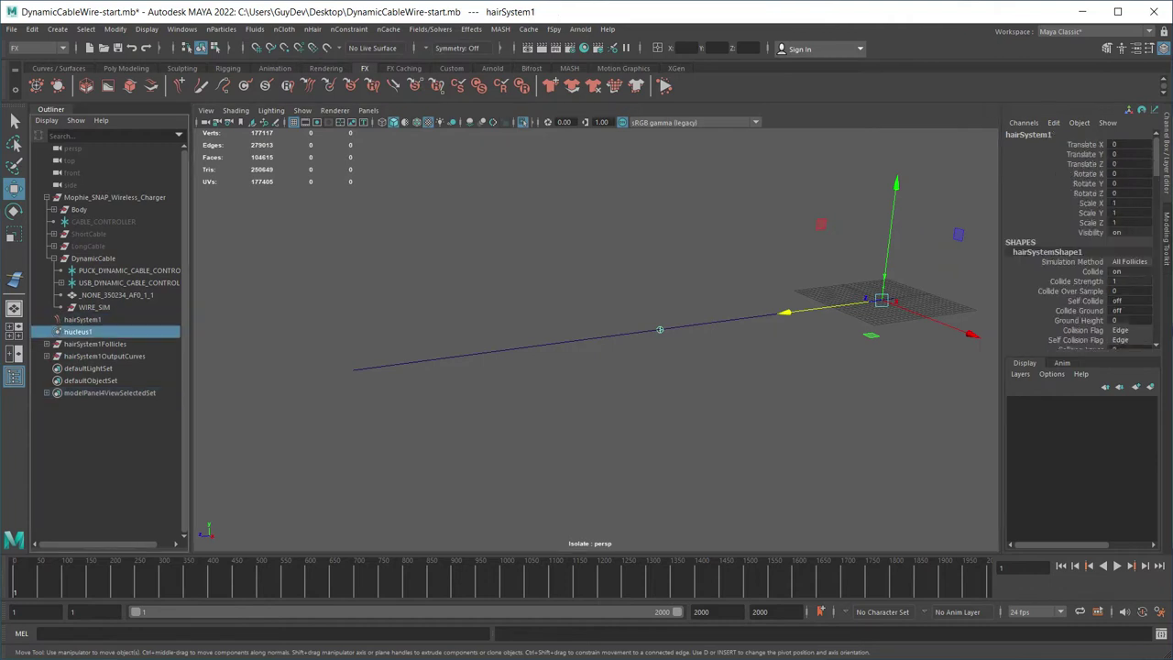
Parent hairSystem1, nucleus1, hairSystem1Follicles and hairSystem1OutputCurves under the WIRE_SIM group.
click(105, 357)
shift+click(82, 320)
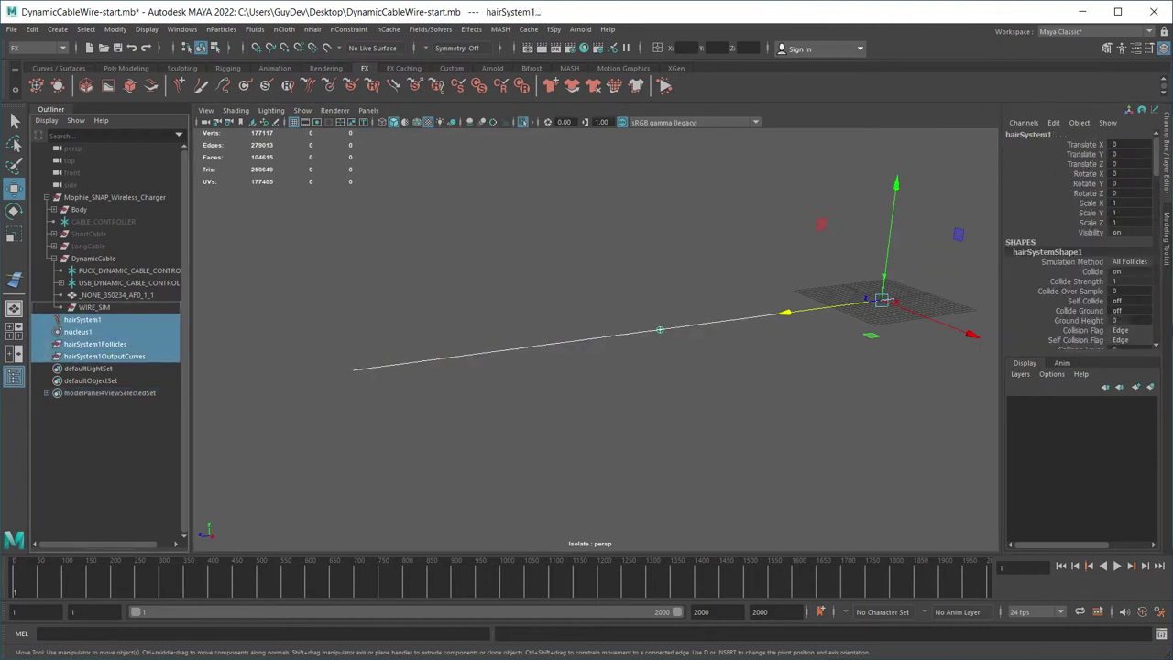
middle_drag(82, 319, 93, 307)
click(540, 273)
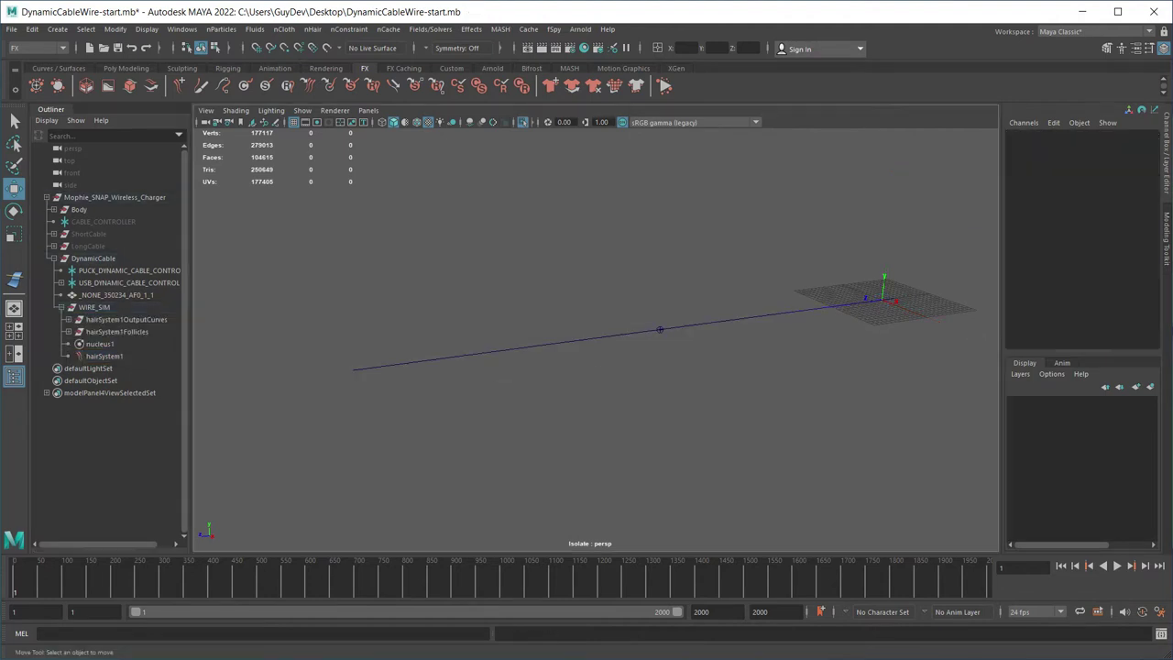
Reveal nurbesCurve1 in the Outliner hierarchy, expand hairSystem1OutputCurves and select curve1 inside it.
drag(540, 273, 553, 371)
key(f)
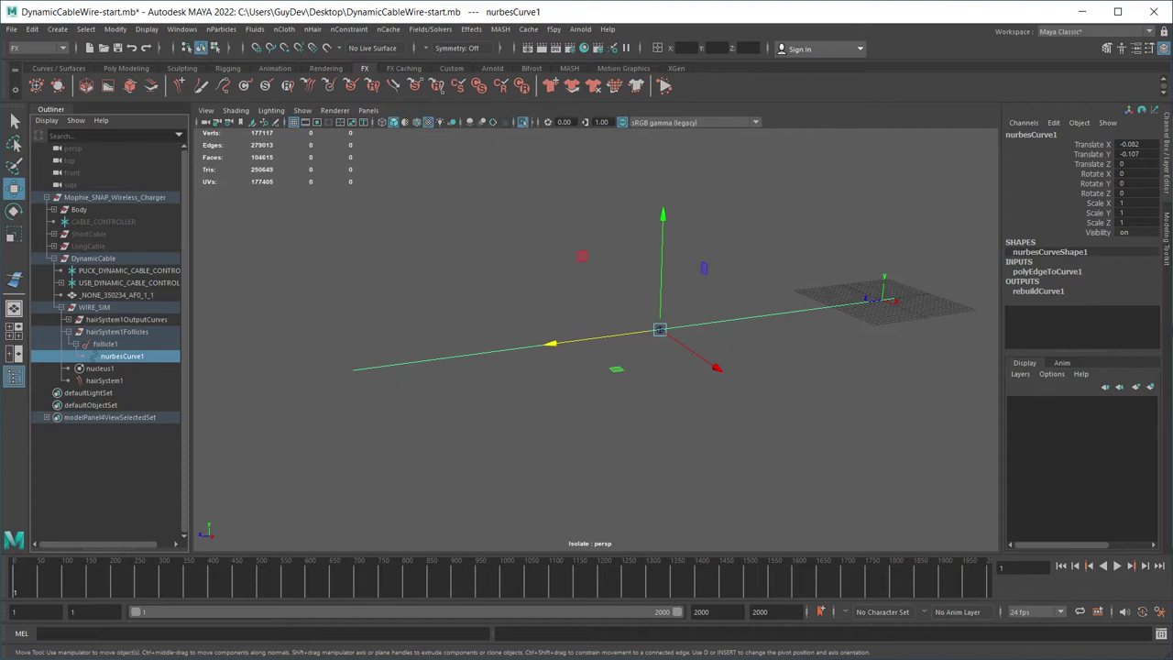
click(69, 320)
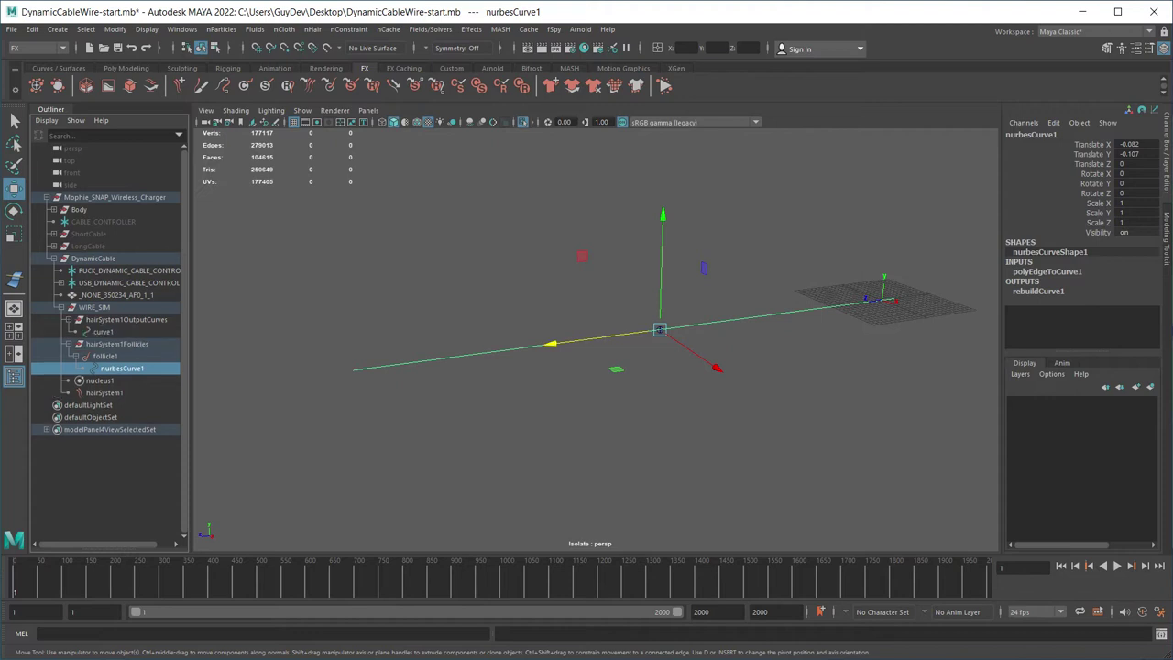
click(104, 332)
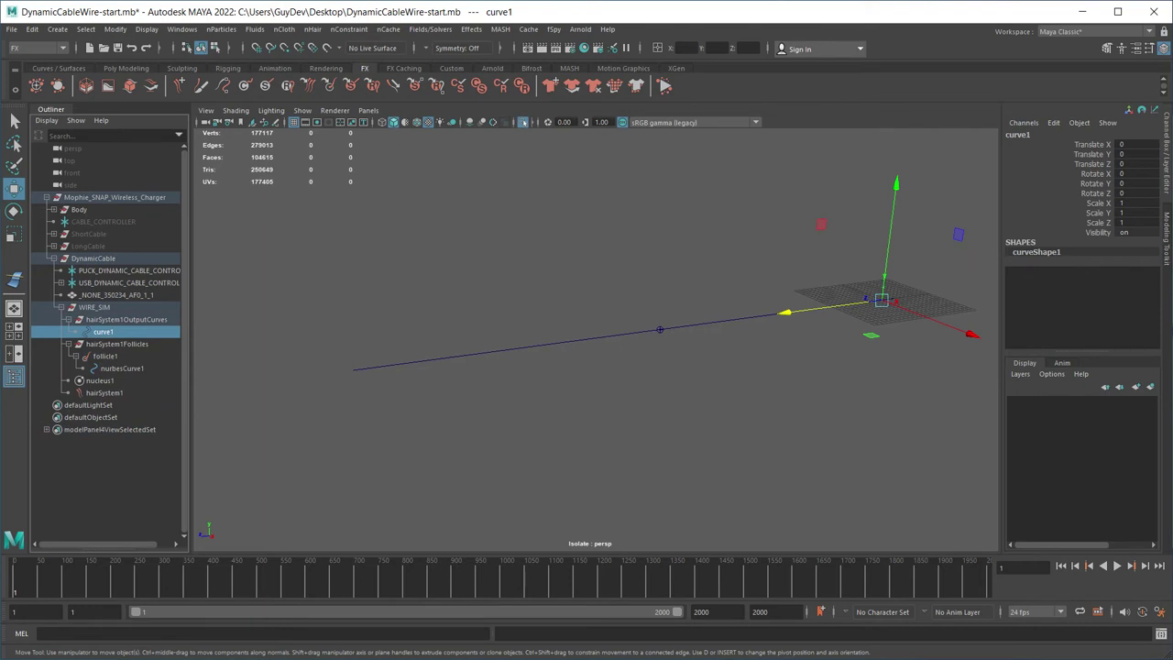
Play the simulation of curve1 to test it, and set hairSystemShape1's Stretch Resistance to 2000 in its dynamic properties.
double_click(524, 122)
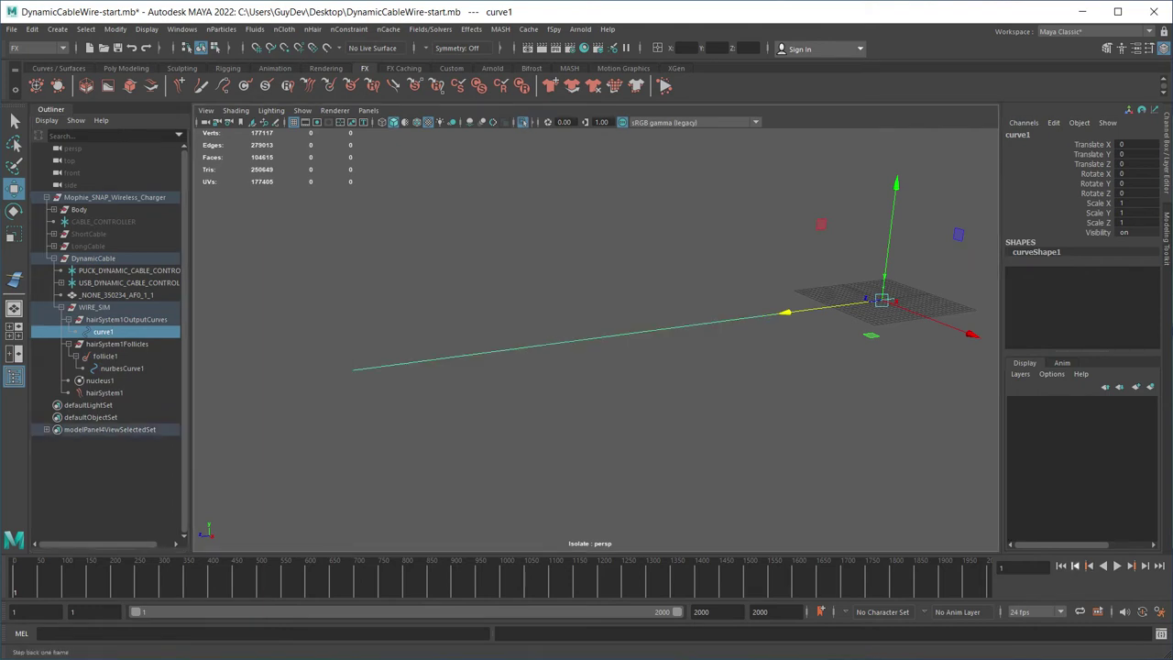
click(1117, 565)
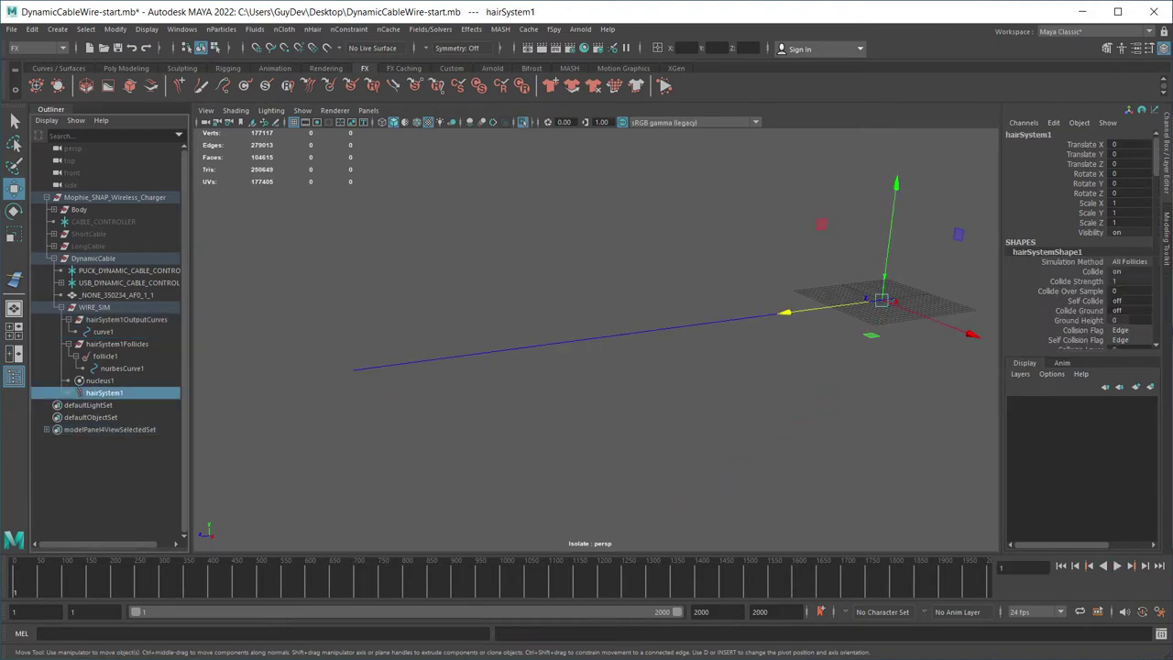
key(ctrl+a)
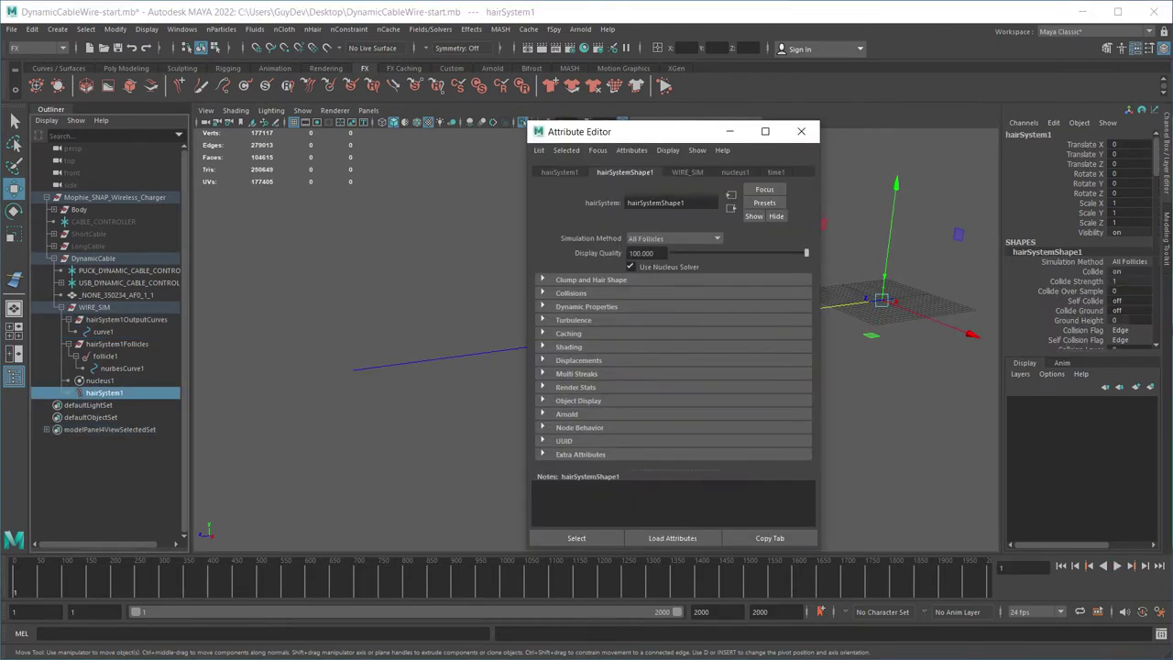
click(571, 293)
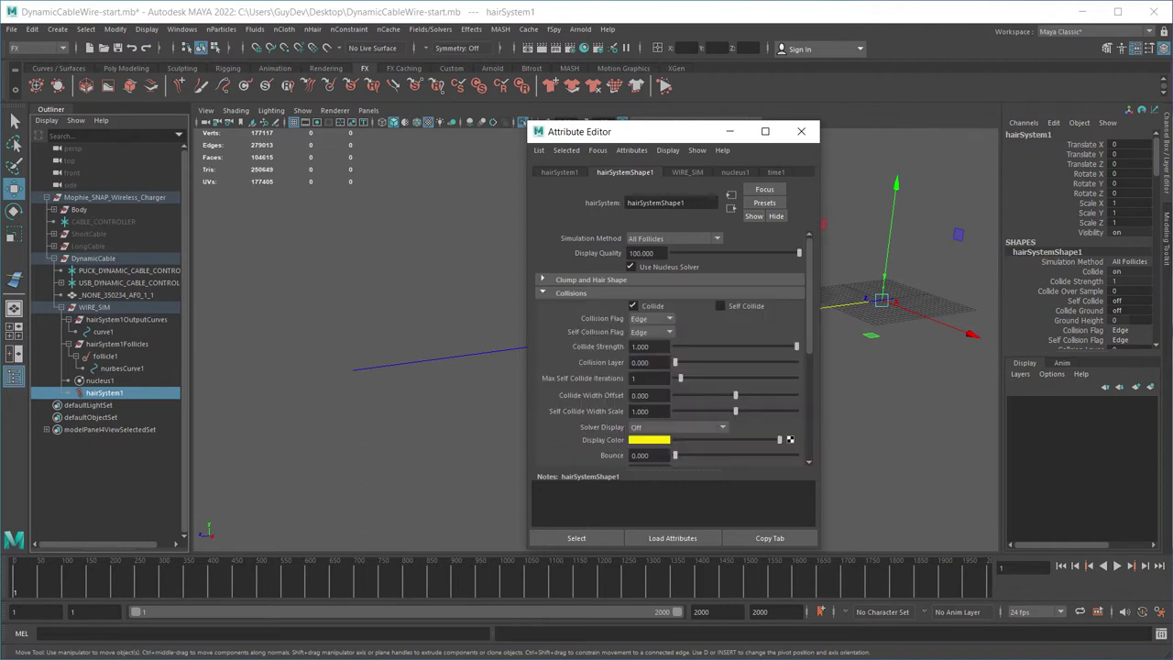
scroll(668, 366, down, 3)
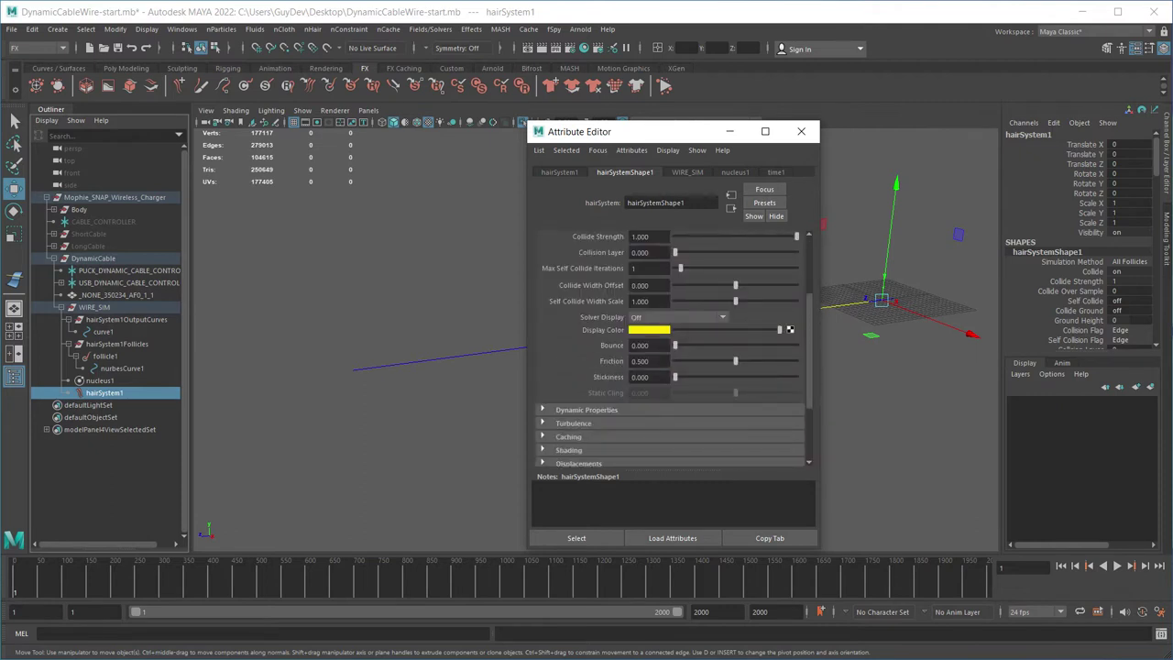
click(586, 410)
scroll(682, 440, down, 3)
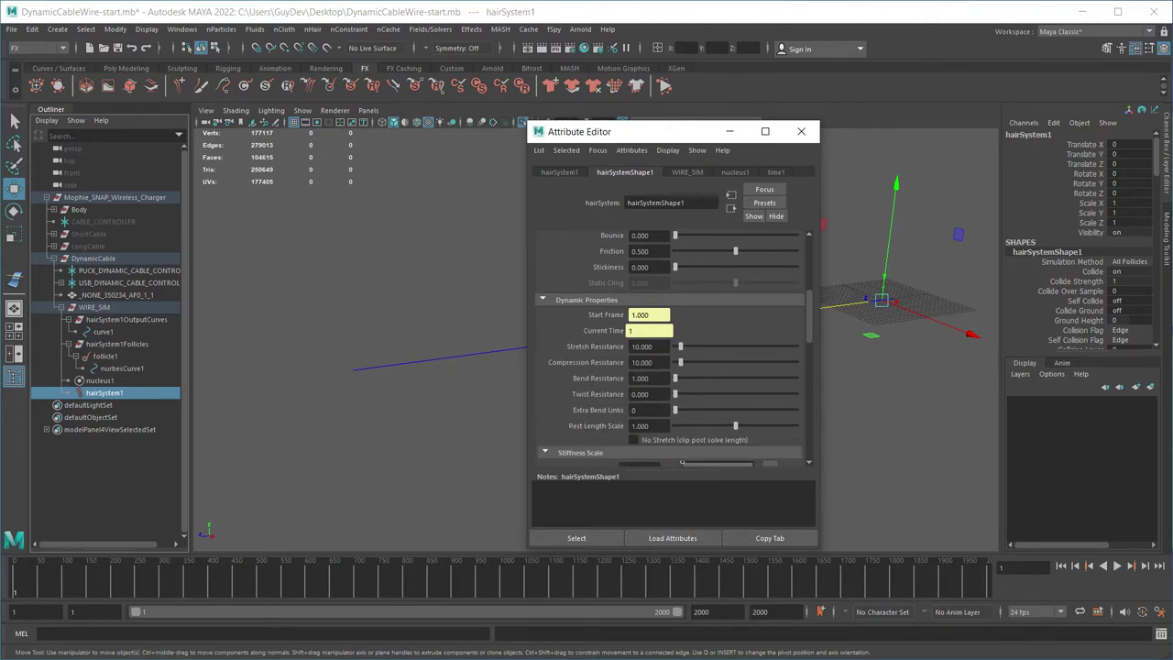
double_click(643, 346)
text(2000)
key(Return)
click(586, 299)
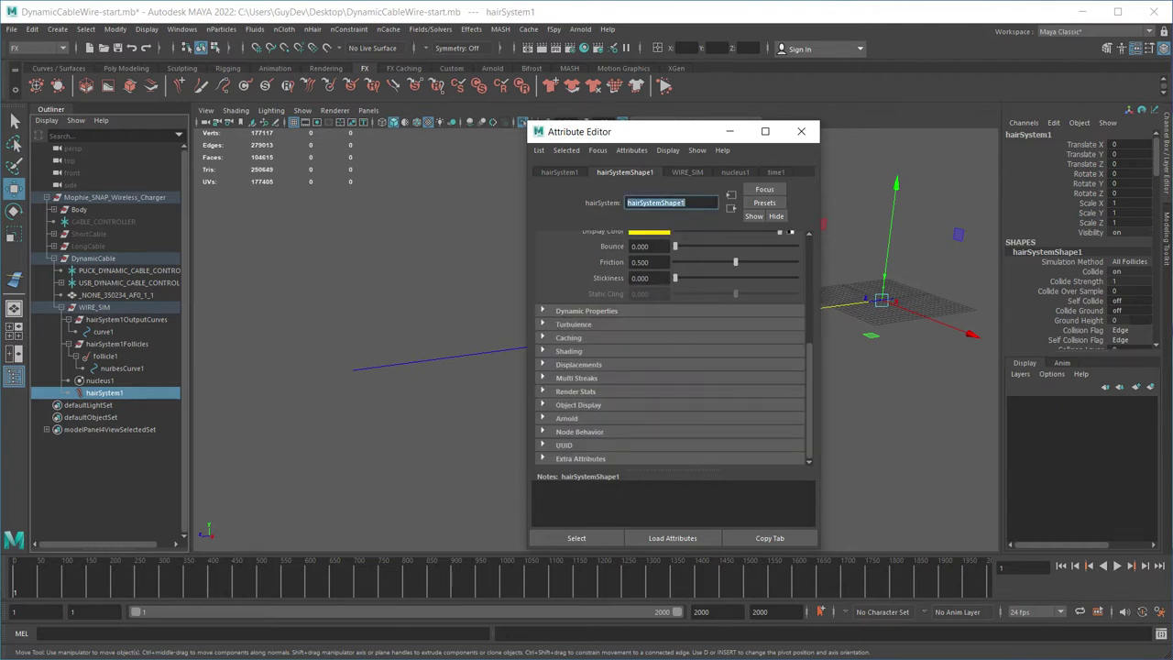
Enable Self Collide with Collide Width Offset 0.239 and Self Collide Width Scale 1.777, displaying Self Collision Thickness against the unisolated cable at its USB end.
scroll(586, 311, up, 5)
scroll(586, 312, down, 1)
scroll(586, 348, up, 1)
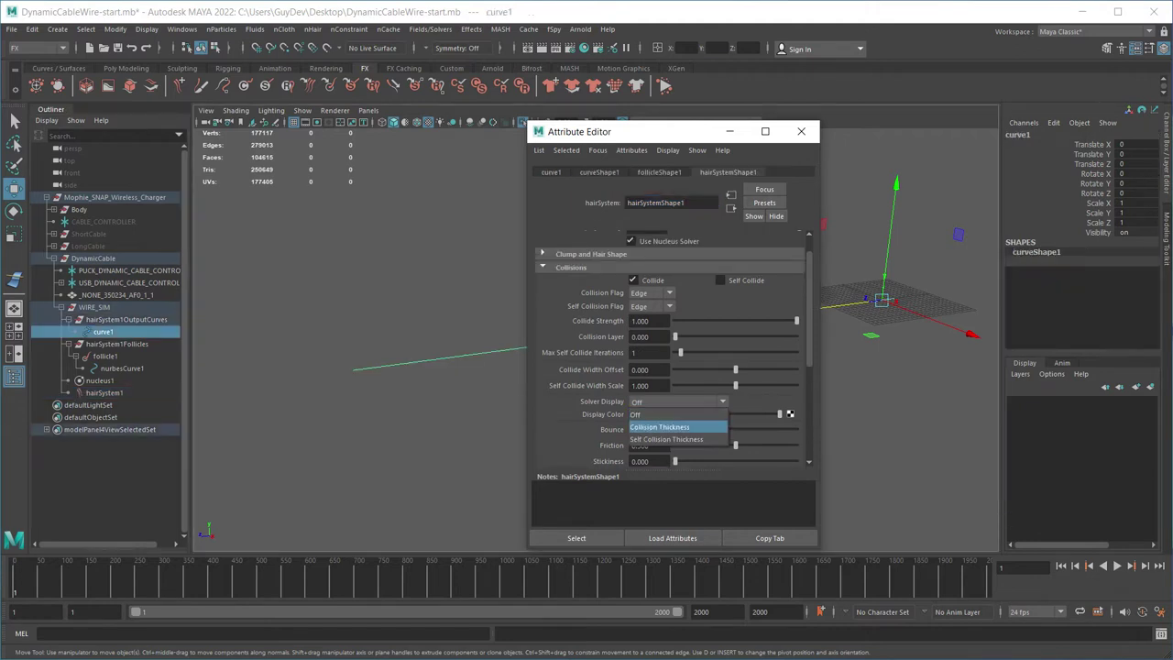
click(667, 439)
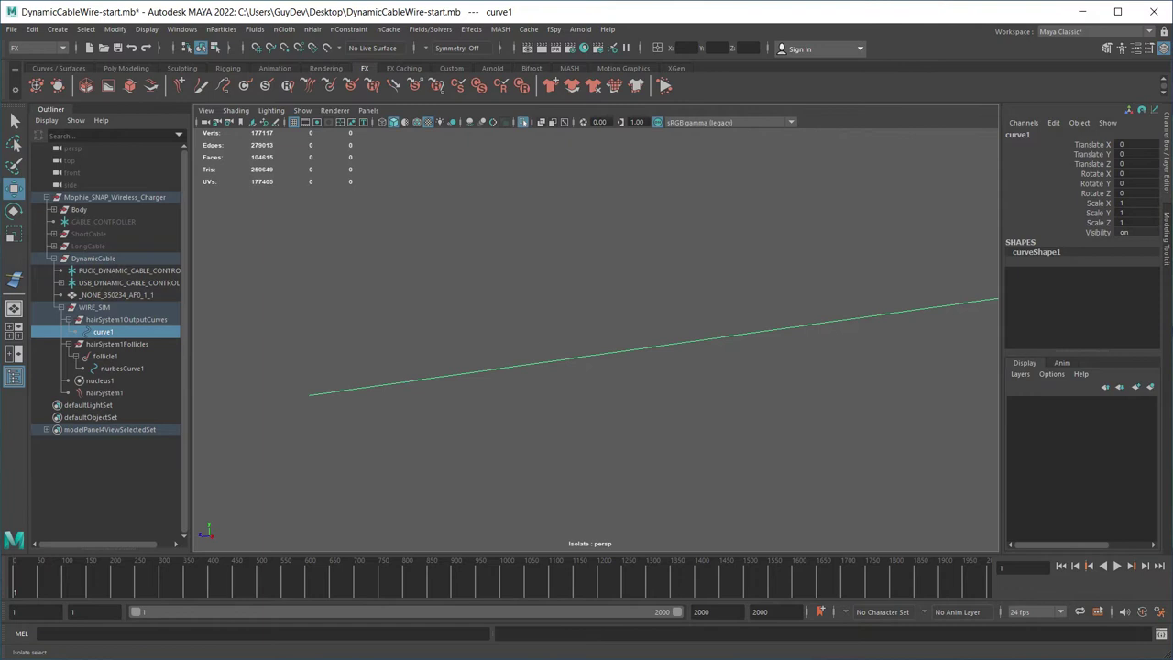
click(523, 122)
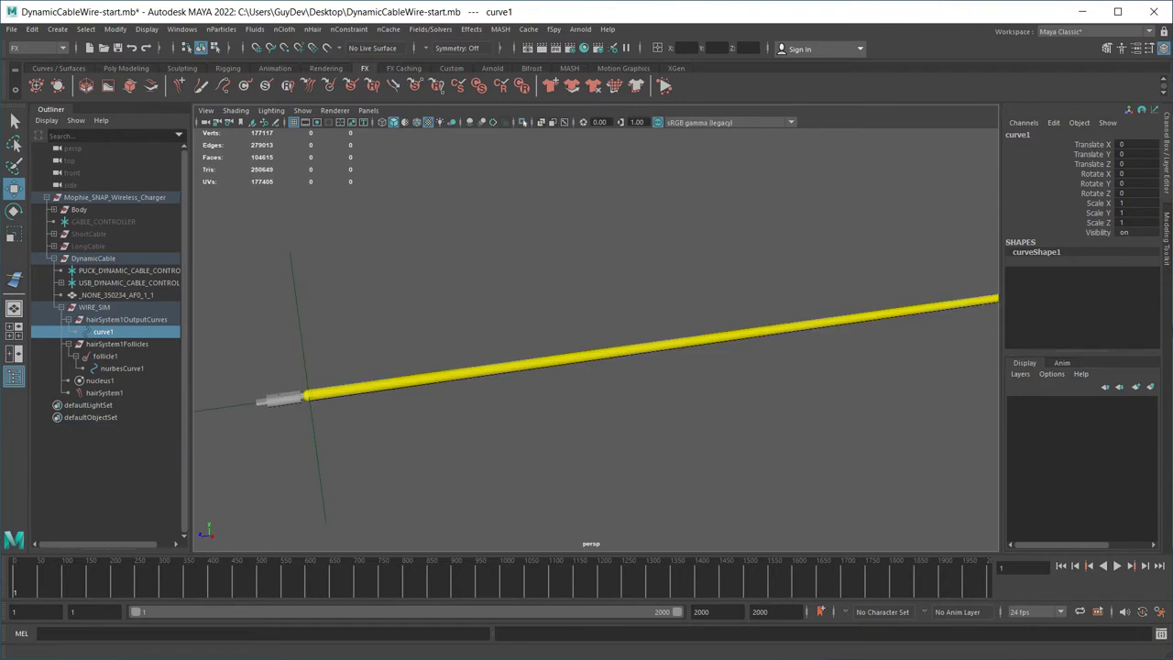
scroll(513, 367, up, 1)
alt+middle_drag(477, 385, 755, 341)
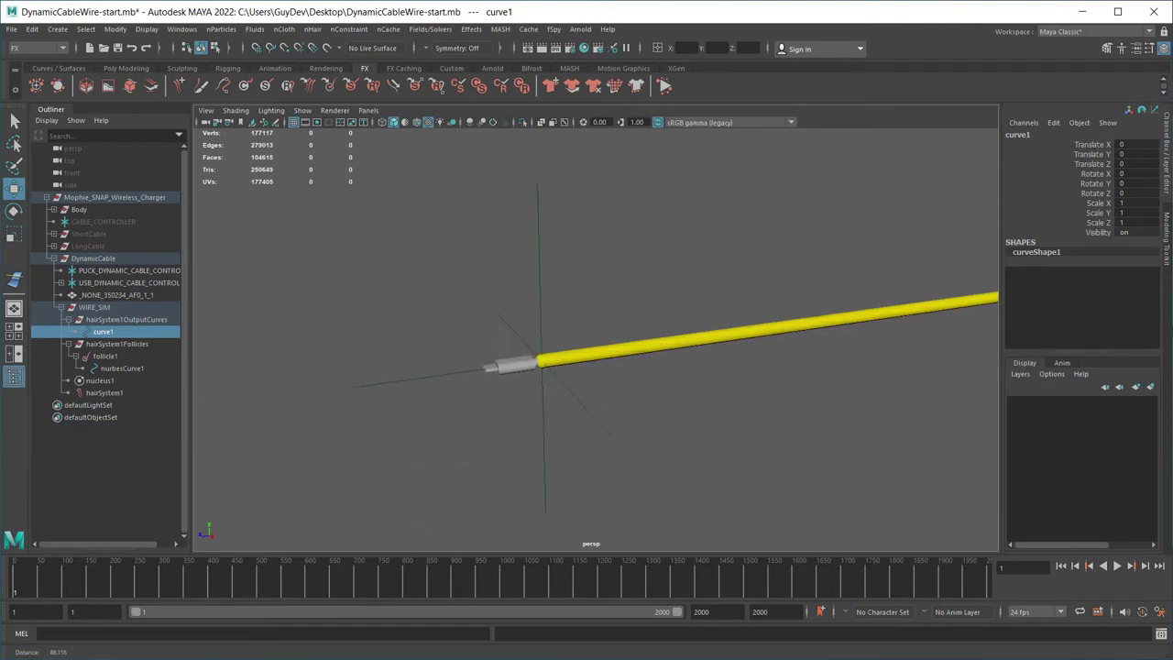
scroll(595, 339, up, 5)
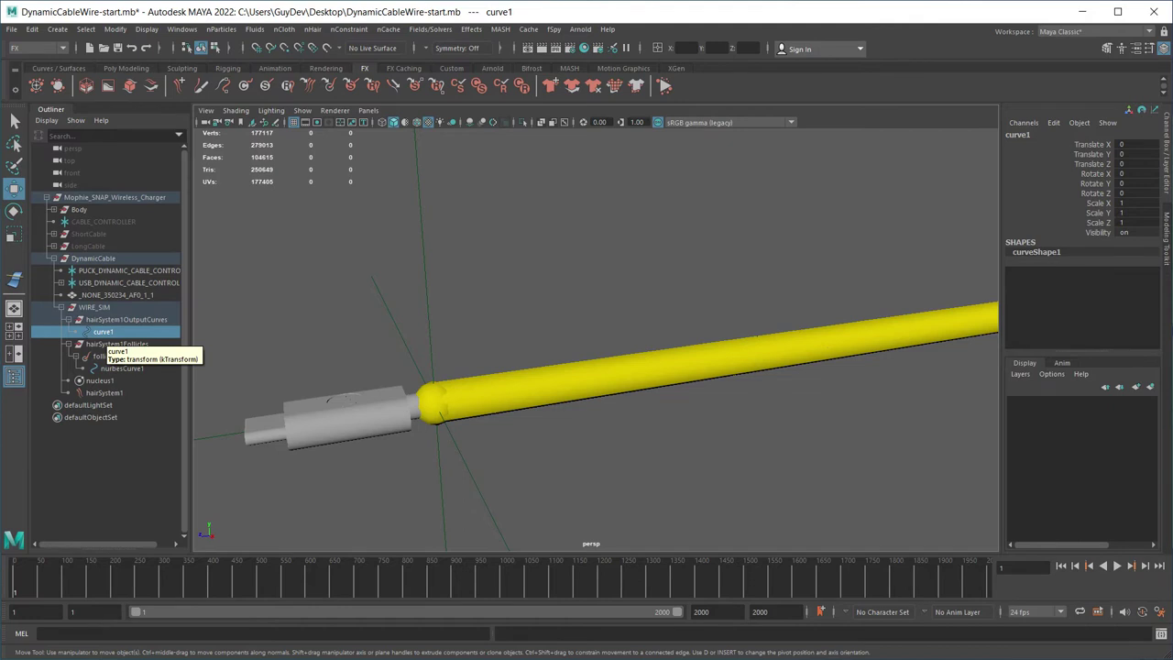
Reduce the hair system's Self Collide Width Scale to 0.681 to fit the cable's thickness, and turn Solver Display off.
key(ctrl+a)
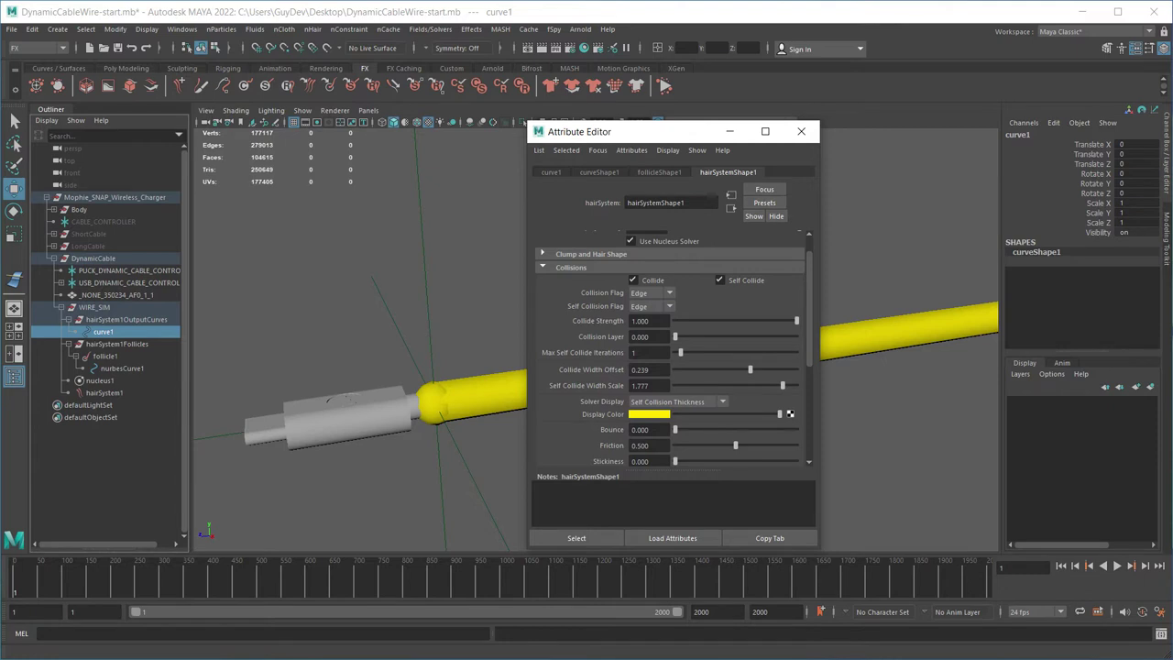
drag(782, 386, 716, 386)
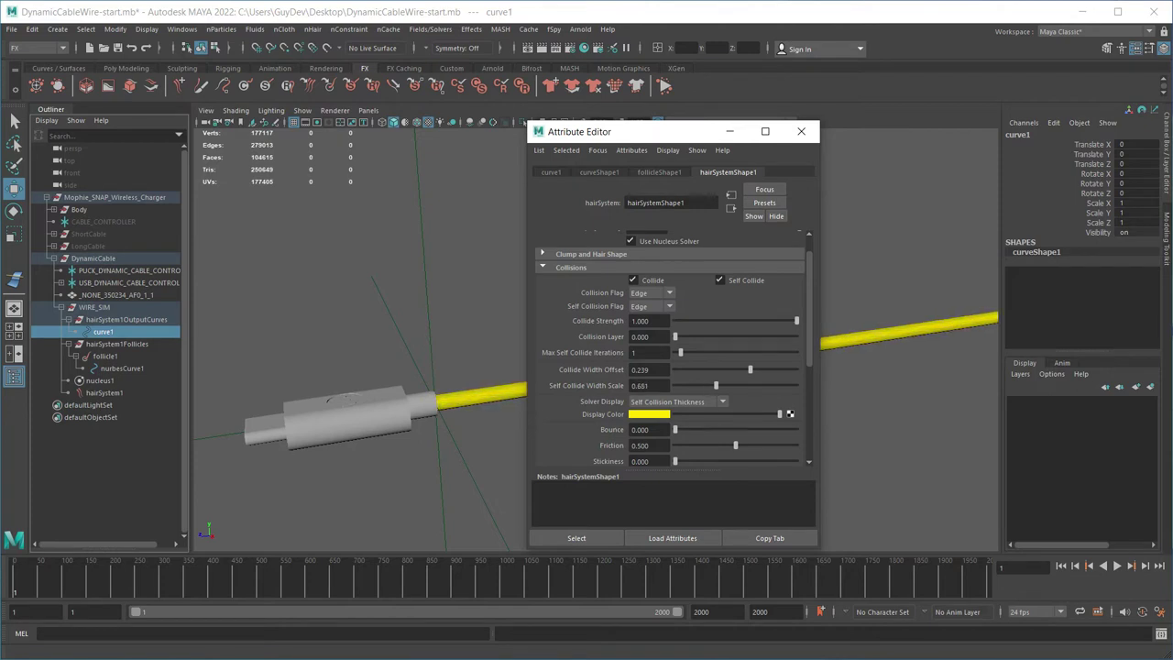
drag(634, 133, 806, 133)
scroll(841, 366, up, 1)
click(848, 428)
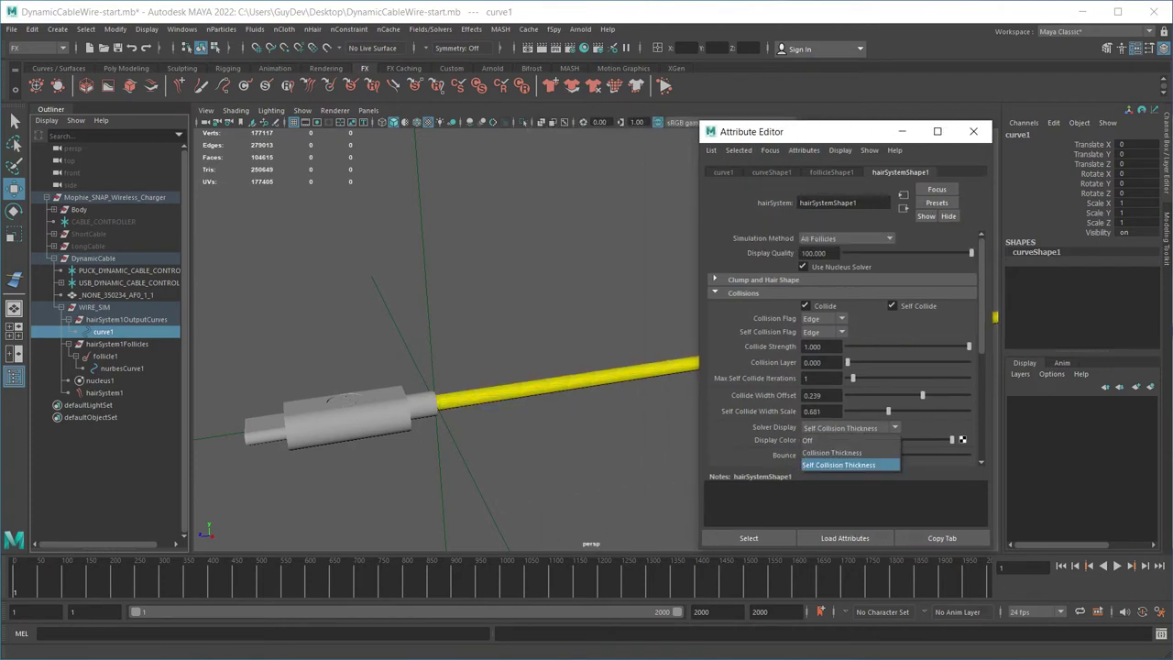
click(813, 440)
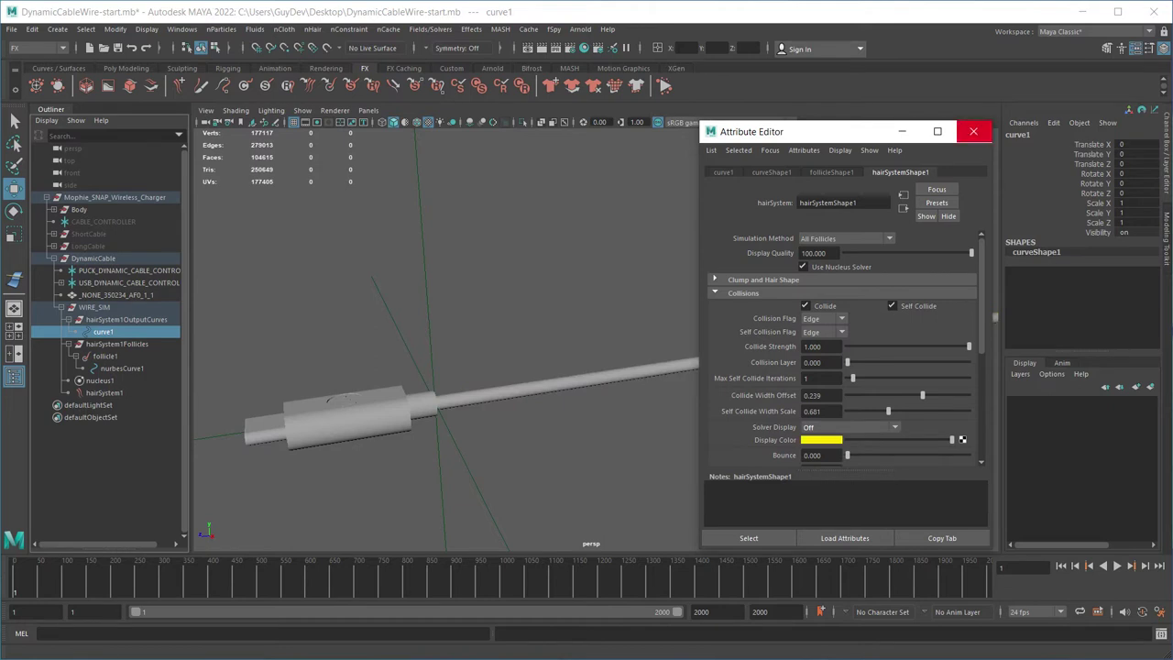
click(904, 195)
click(973, 131)
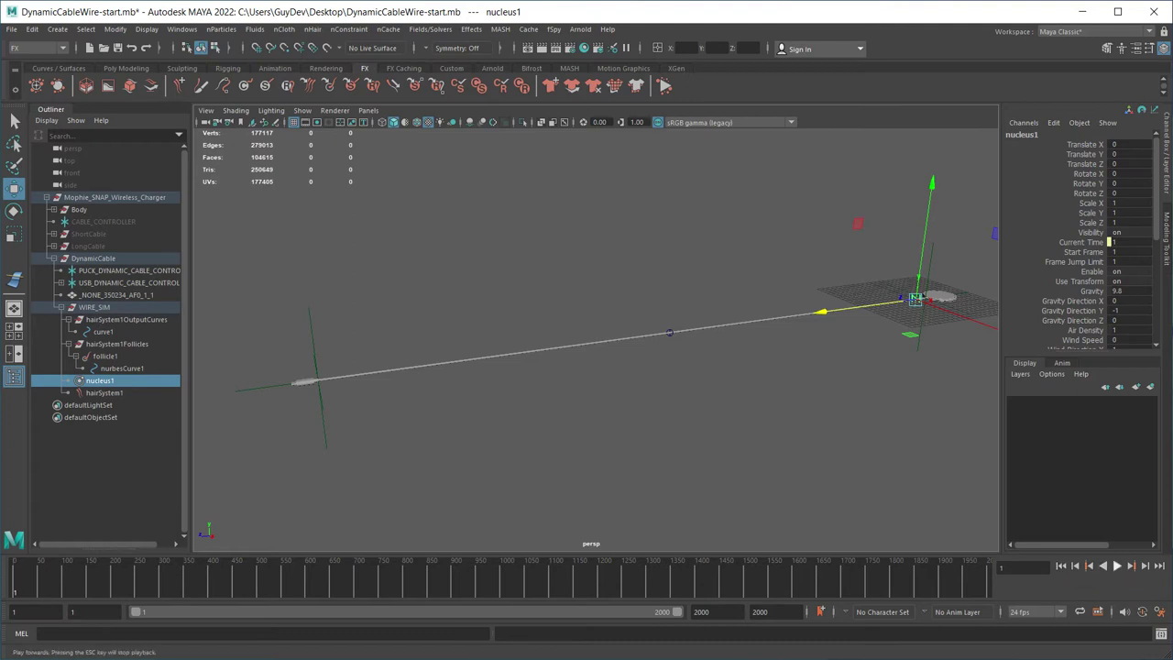
Play the simulation and set the Point Lock of curve1's follicle to No Attach.
click(1117, 566)
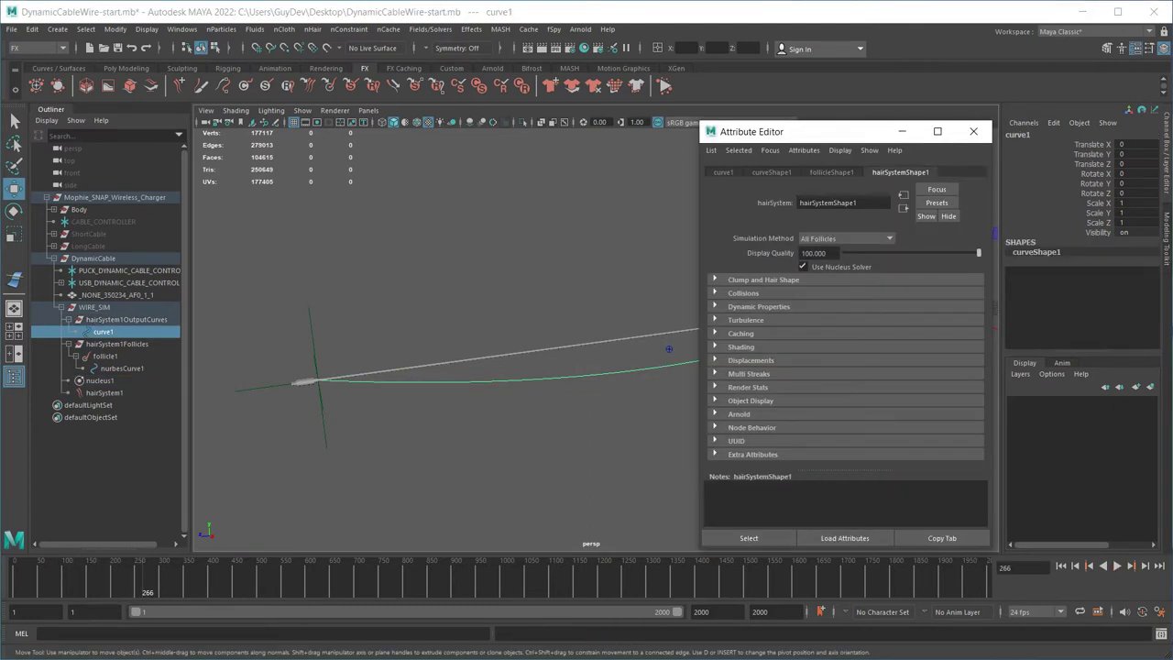
click(831, 172)
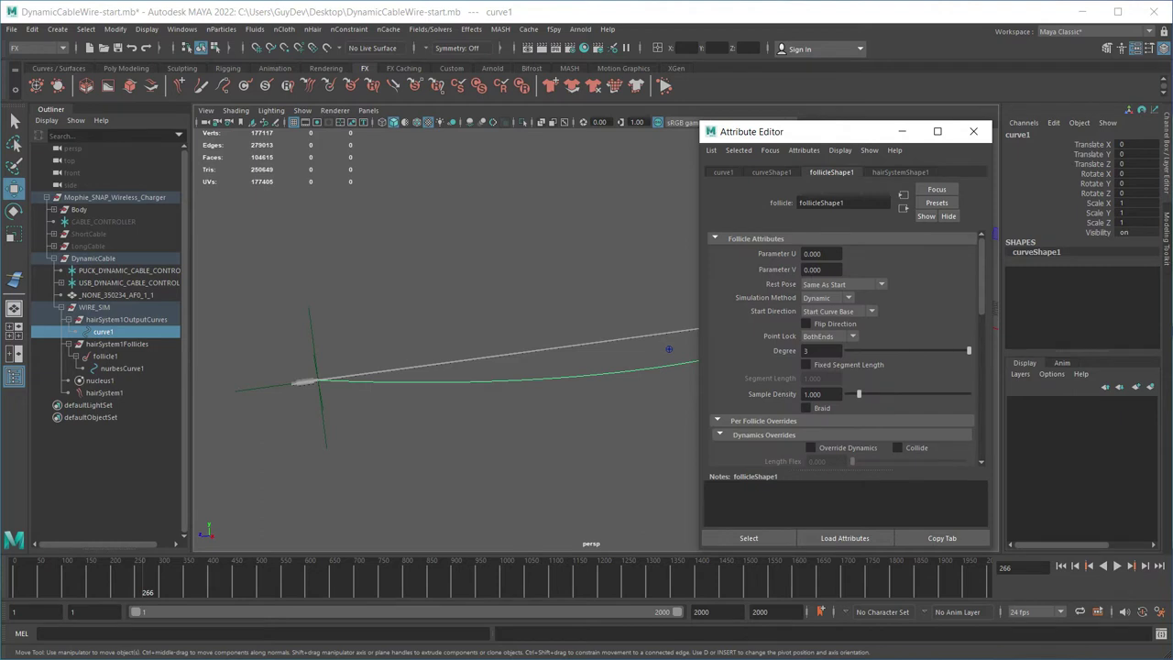
click(806, 302)
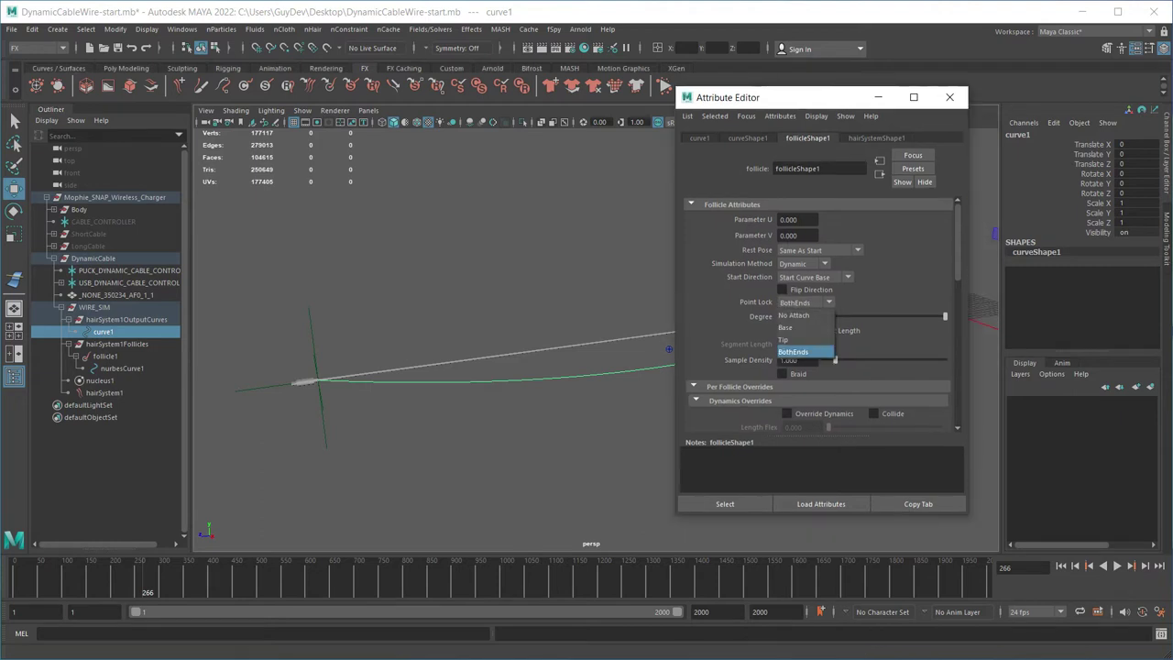
click(801, 315)
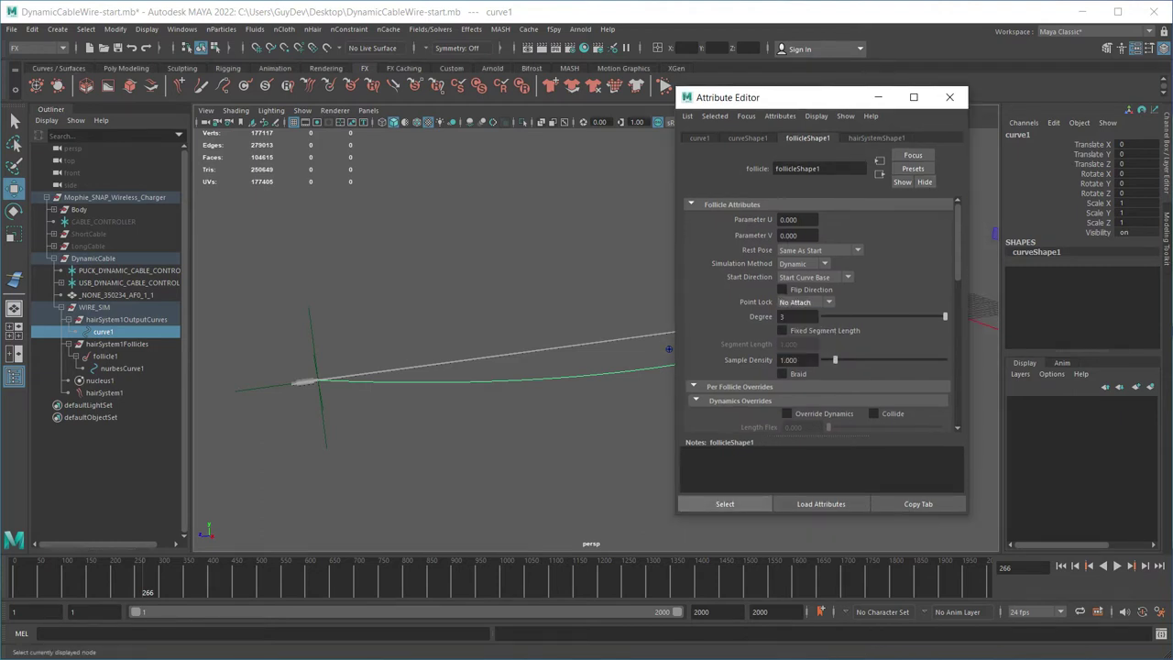
click(725, 504)
click(949, 97)
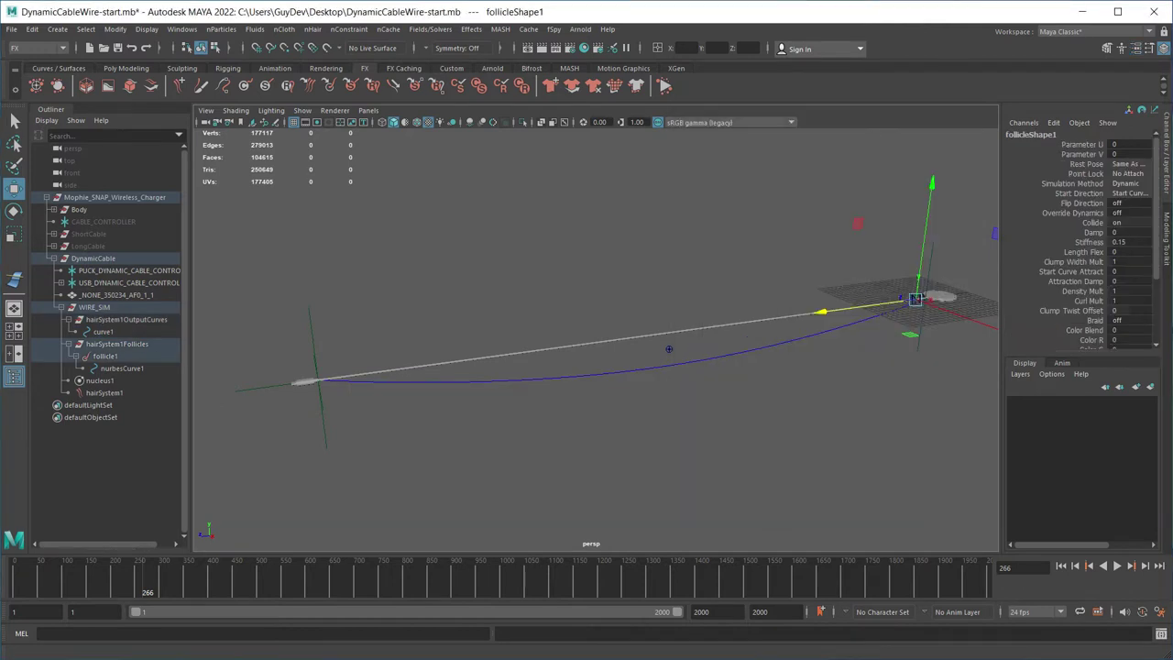
Replay the simulation from the first frame to check the unattached curve, and return to the start.
click(1060, 566)
click(1117, 566)
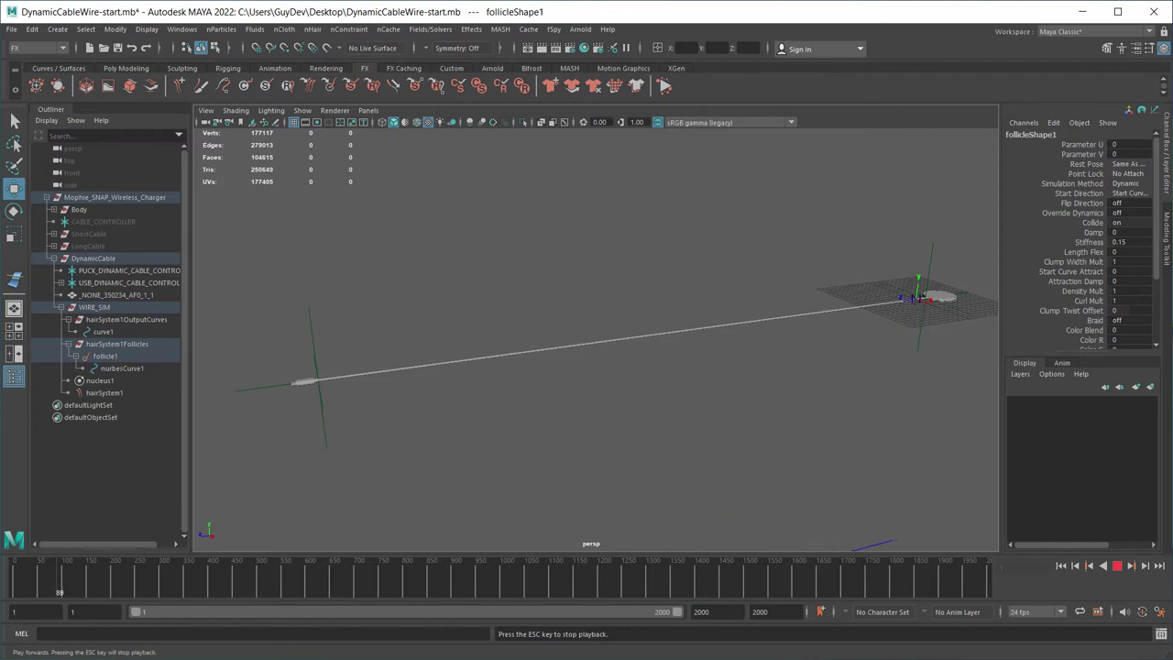
click(1117, 566)
click(1061, 566)
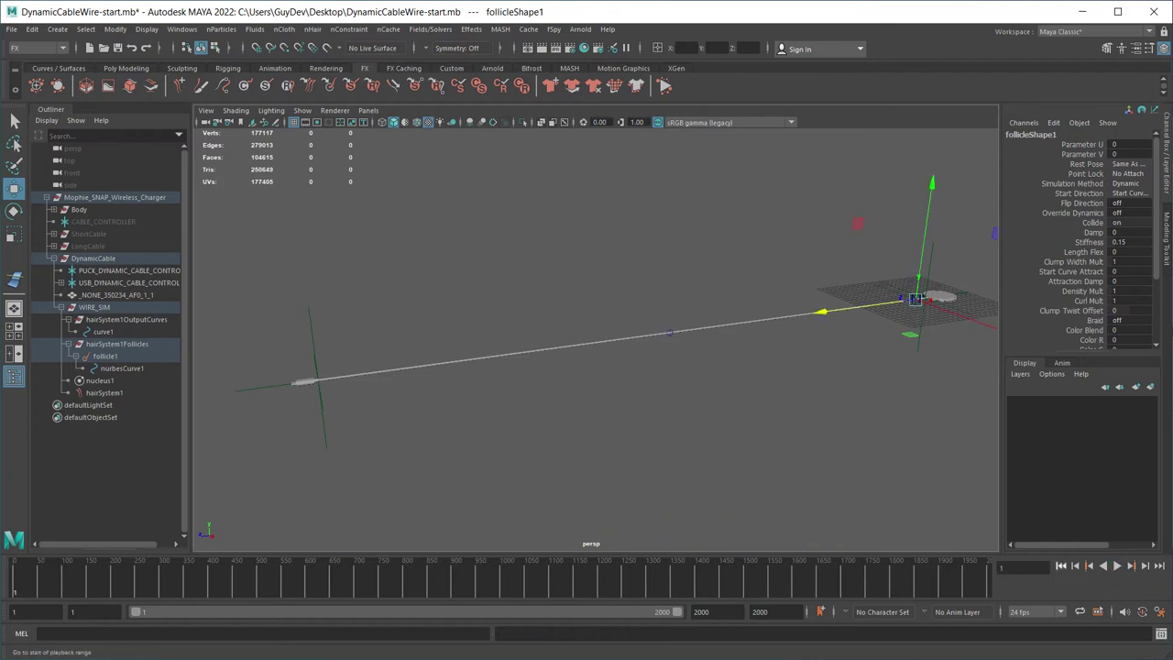
click(129, 282)
drag(882, 202, 976, 253)
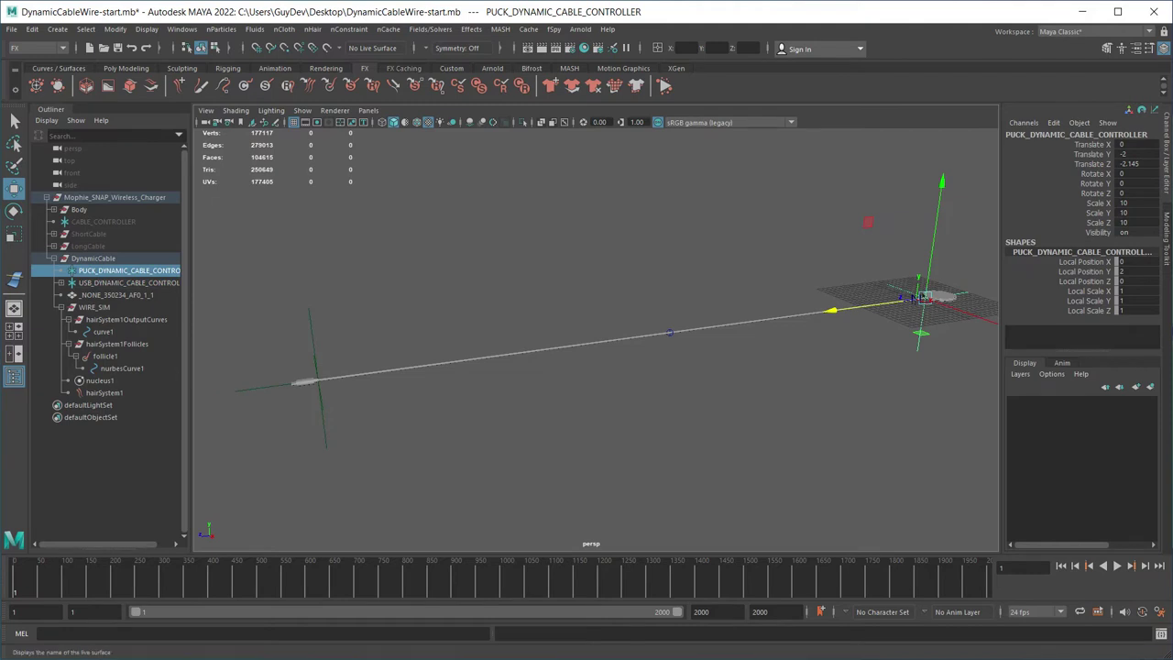
click(349, 29)
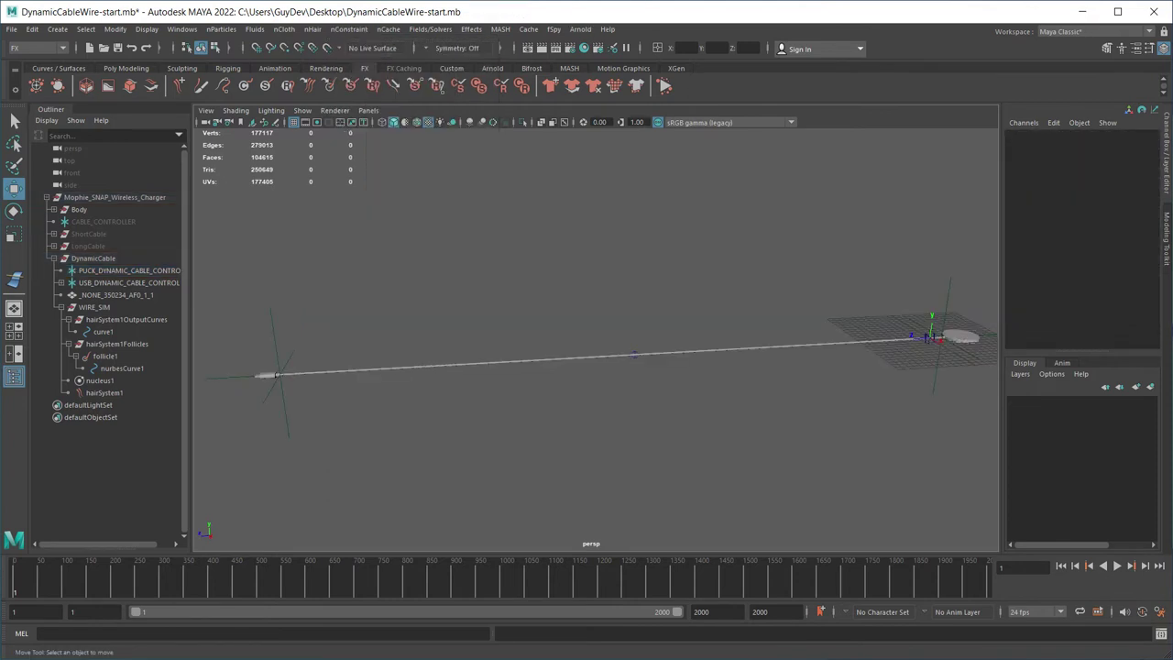
Isolate curve1 in the viewport and display its control vertices for selection.
click(104, 332)
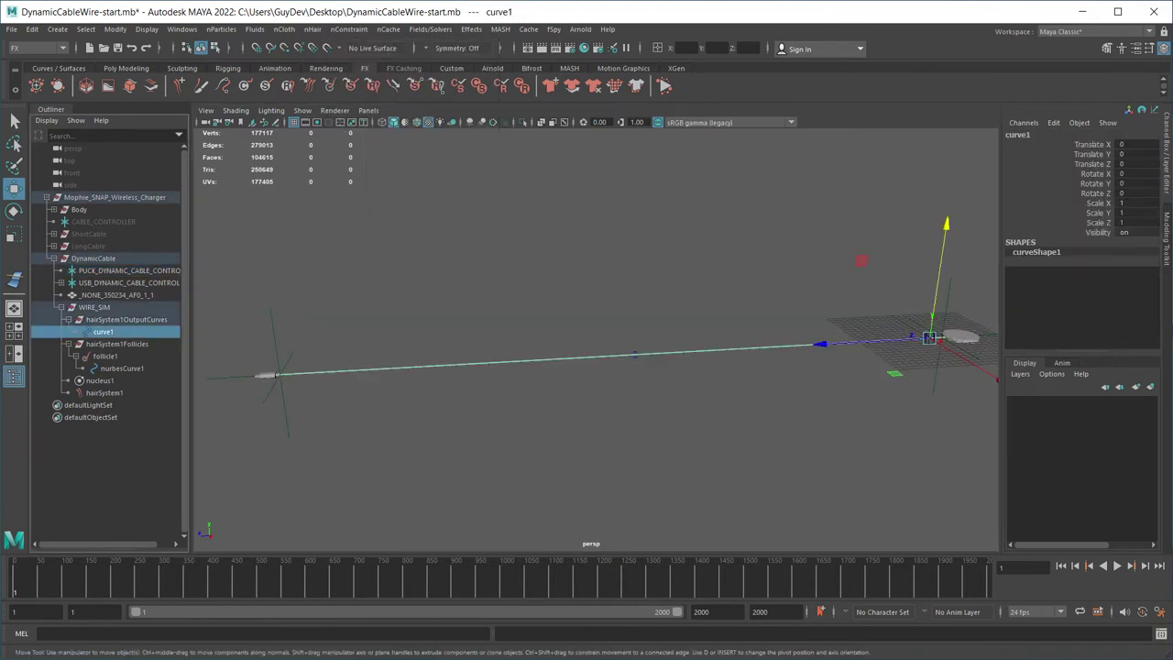
click(523, 122)
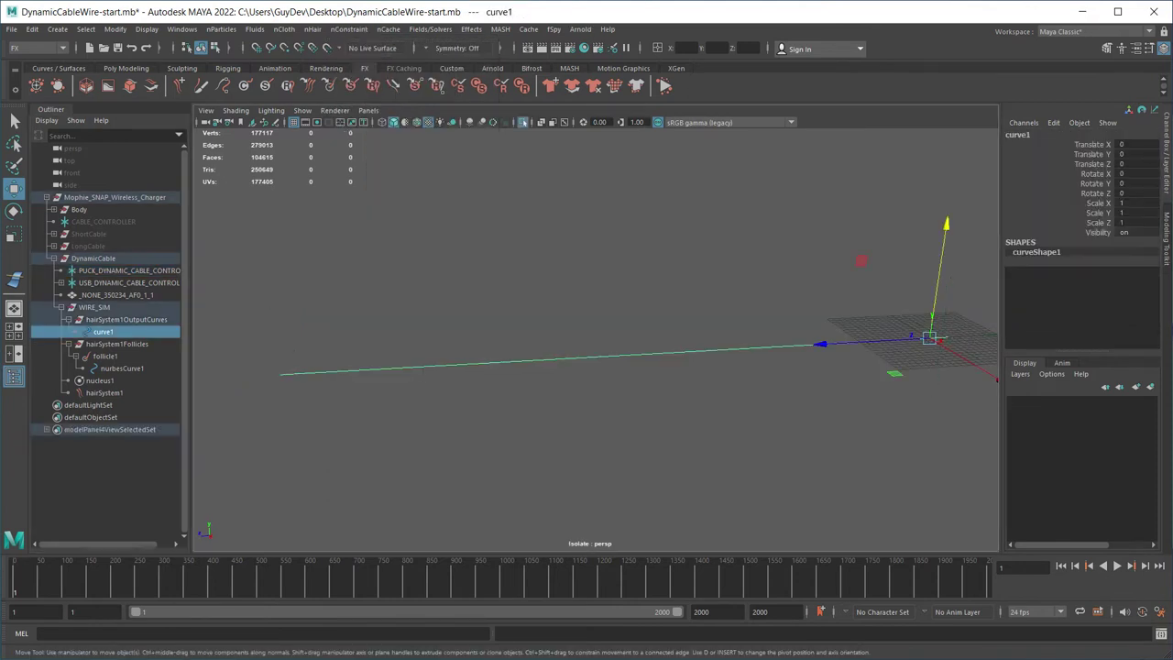
right_click(375, 313)
right_drag(374, 313, 299, 303)
Create a Transform nConstraint on the last control vertex at curve1's USB end and play the simulation to test it.
alt+middle_drag(281, 373, 465, 350)
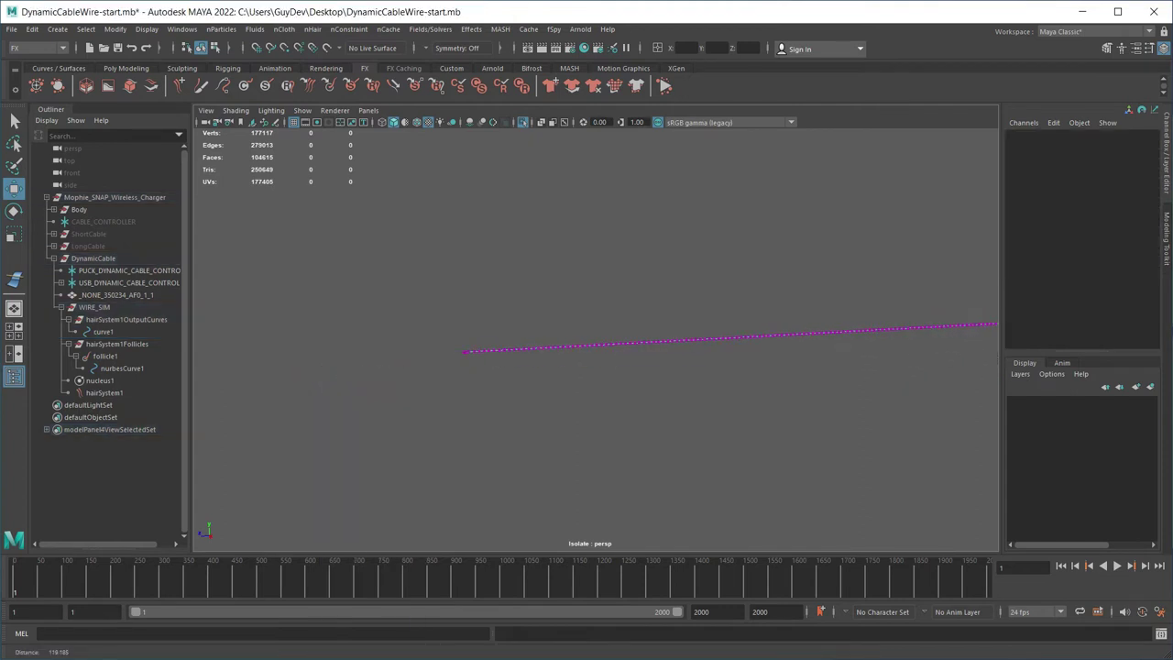
scroll(596, 339, up, 6)
alt+middle_drag(196, 376, 412, 345)
scroll(596, 339, up, 3)
scroll(596, 339, up, 2)
scroll(595, 339, up, 2)
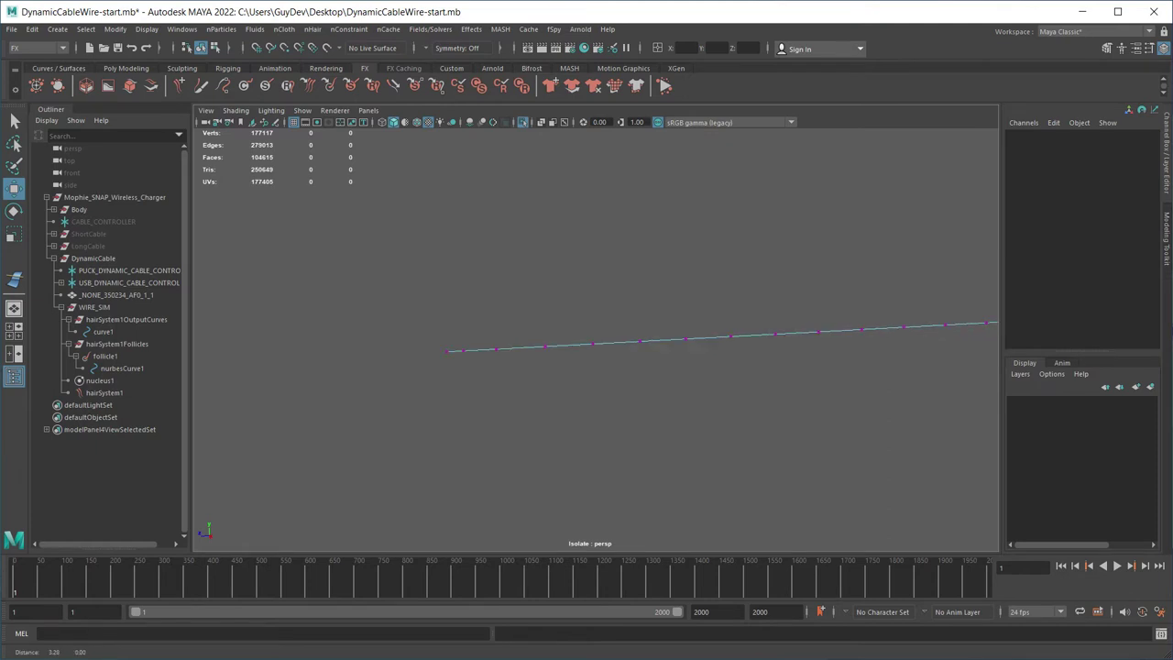
drag(435, 342, 460, 374)
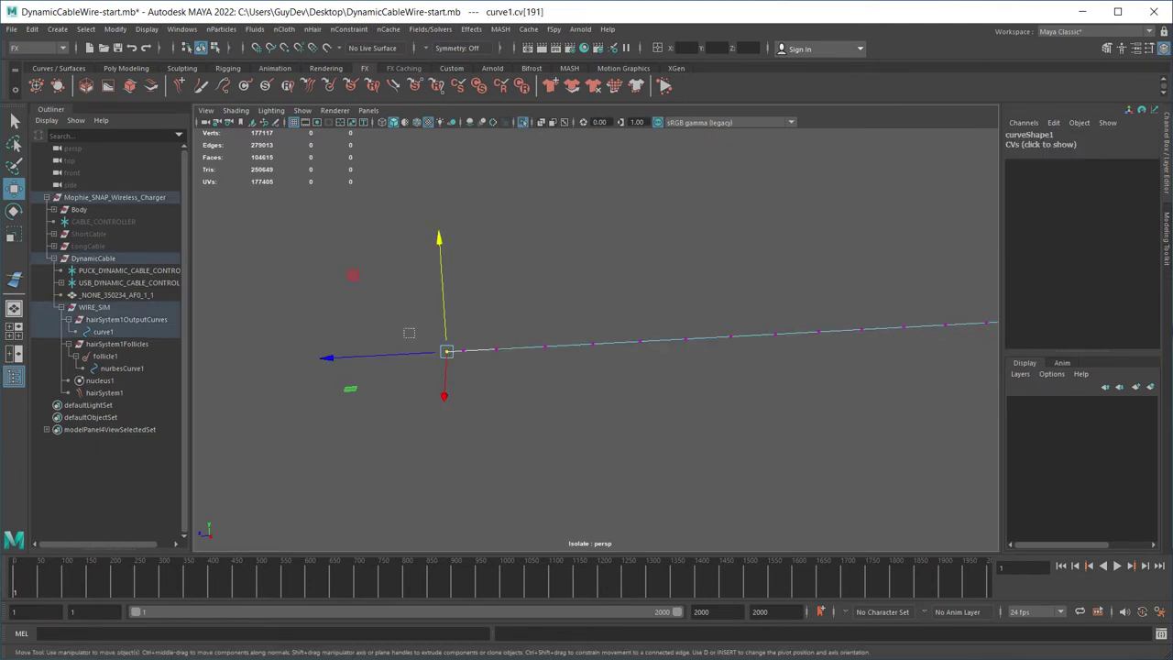
click(348, 29)
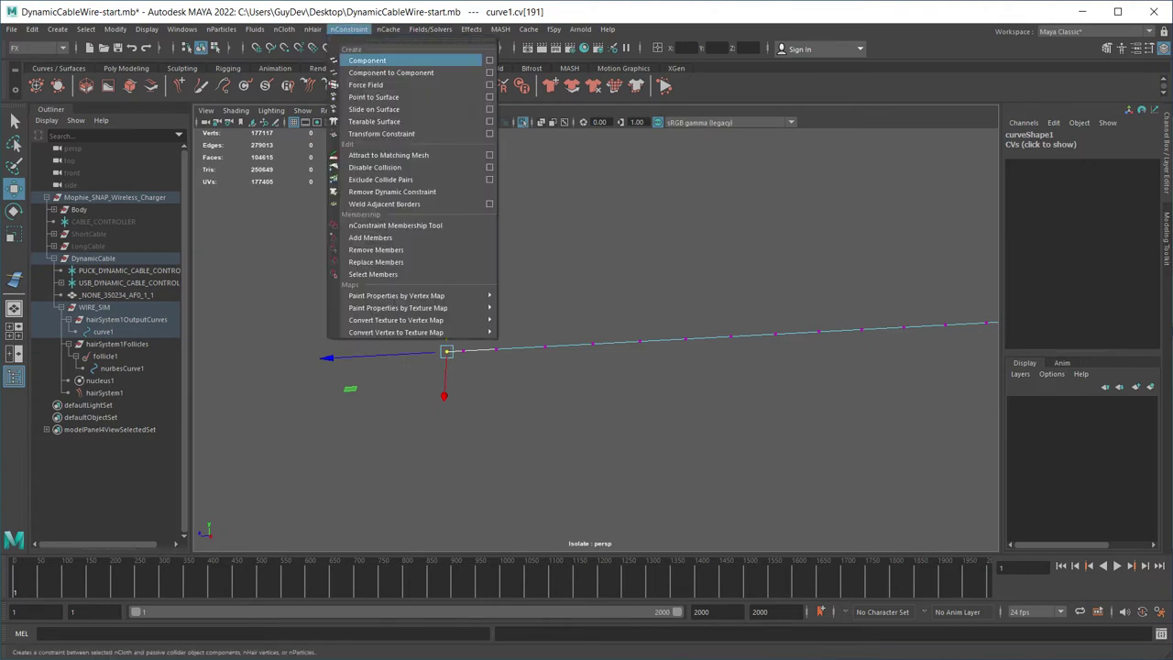
click(381, 132)
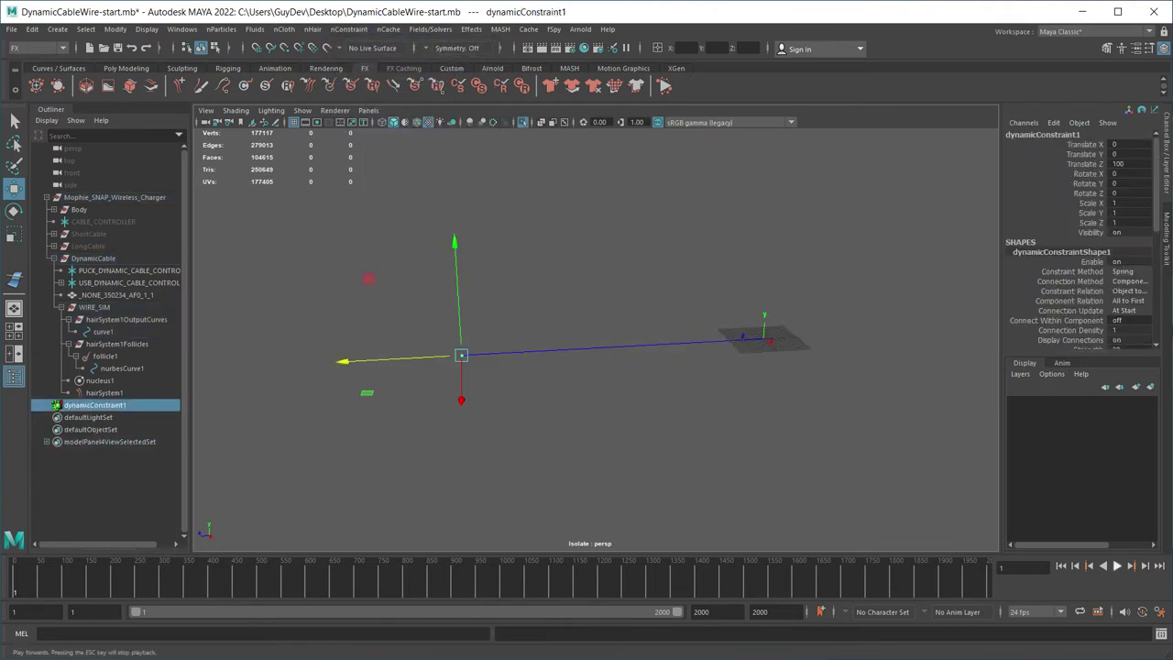
click(1117, 565)
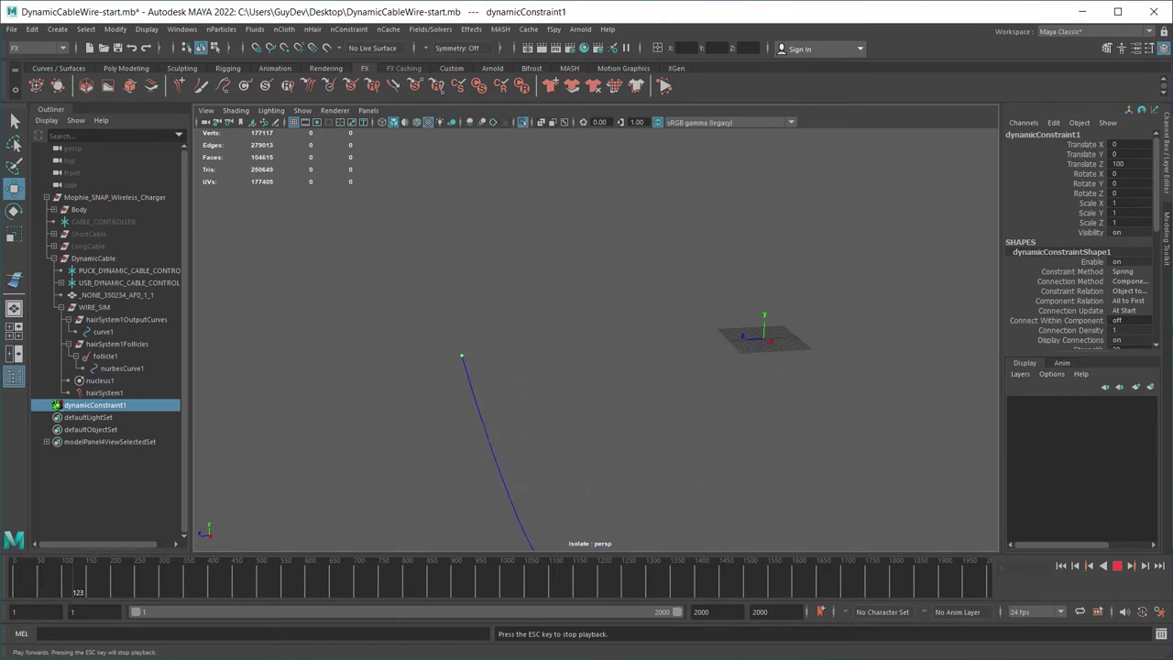
click(1117, 565)
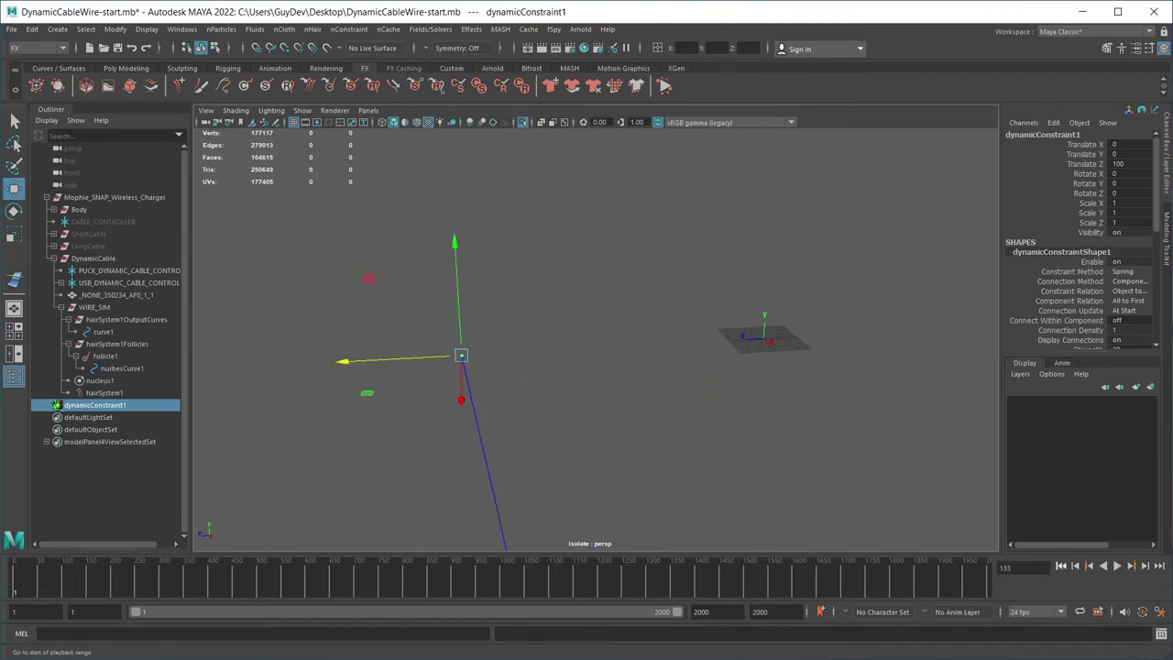
Return to the start of the playback range and select the first three control vertices at curve1's puck end.
click(1061, 565)
alt+middle_drag(696, 366, 564, 369)
scroll(321, 365, up, 6)
click(104, 332)
scroll(270, 339, up, 4)
alt+middle_drag(270, 334, 469, 370)
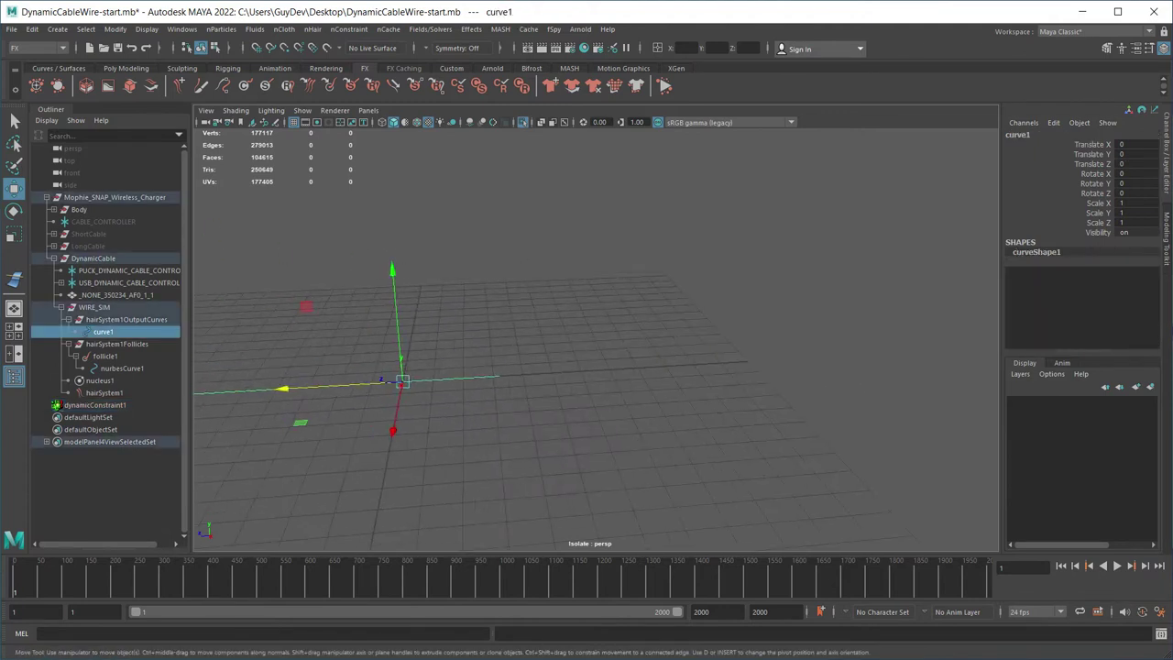
right_drag(471, 370, 398, 371)
drag(537, 346, 478, 392)
key(f)
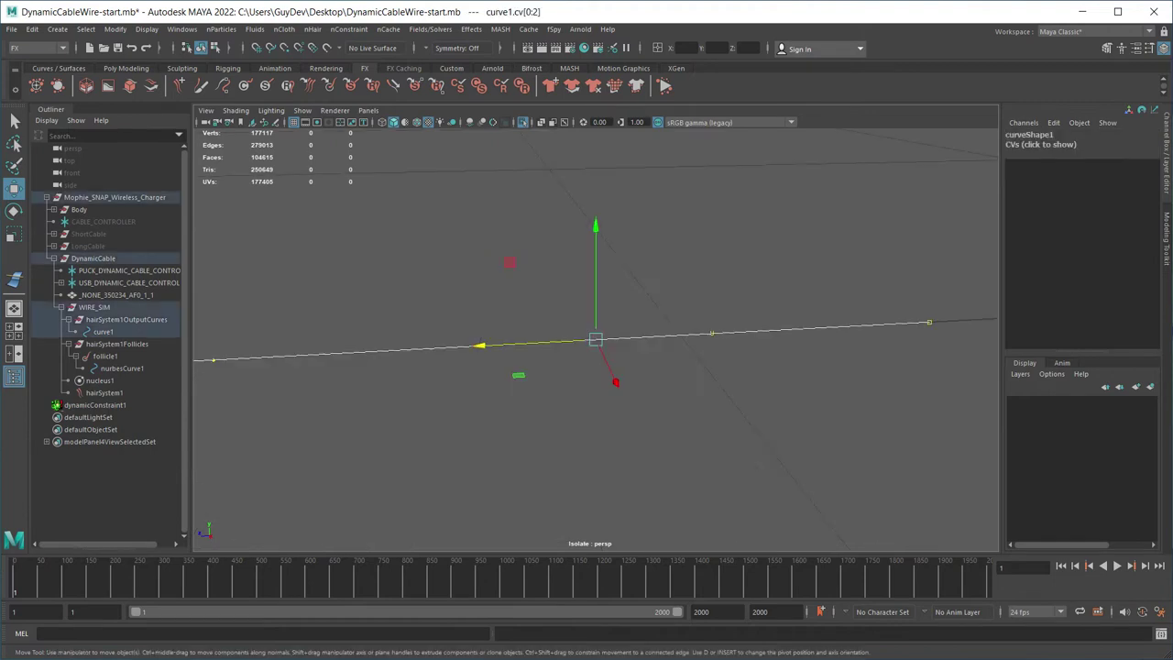
Add curve1's fourth control vertex to the selection, checking its position against the cable and puck models.
scroll(596, 339, down, 8)
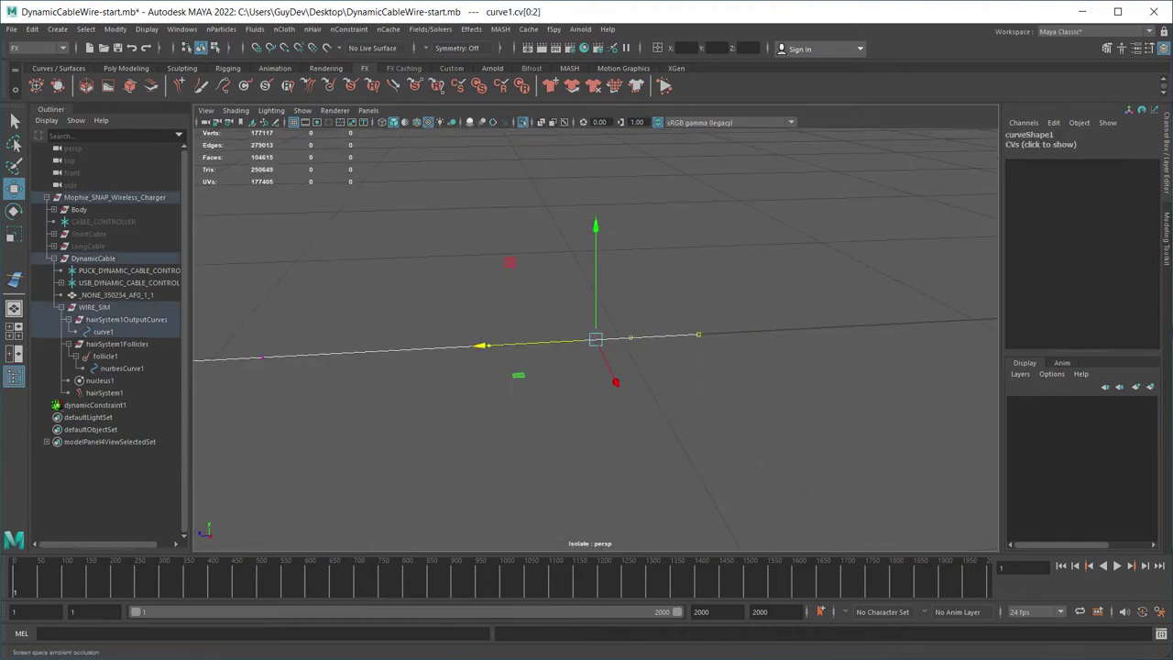
click(522, 122)
key(ctrl+1)
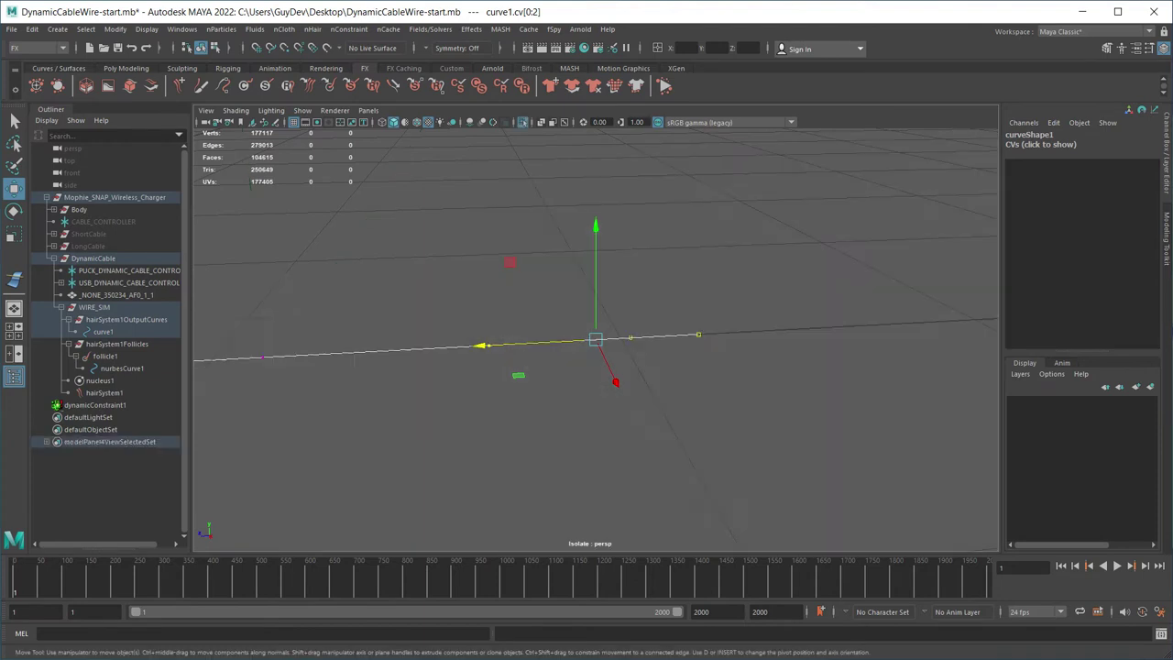
shift+drag(438, 312, 265, 410)
alt+middle_drag(264, 409, 371, 420)
key(ctrl+1)
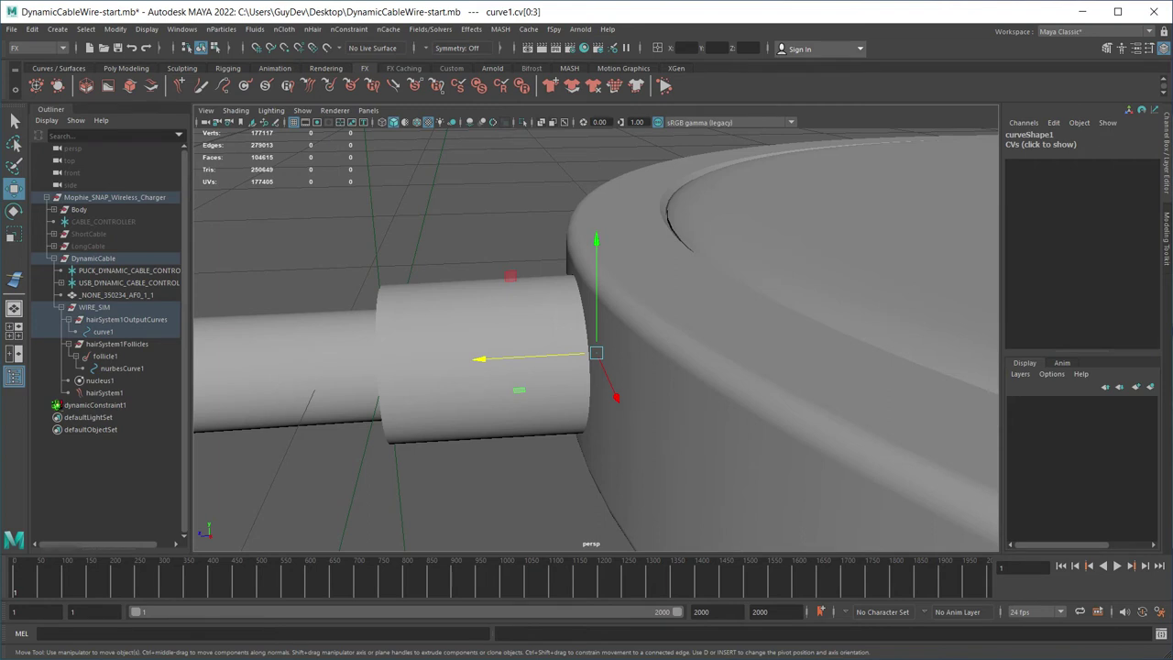
key(ctrl+1)
Create a Transform nConstraint on the four selected puck-end vertices and move it along Z to the fourth vertex.
click(349, 29)
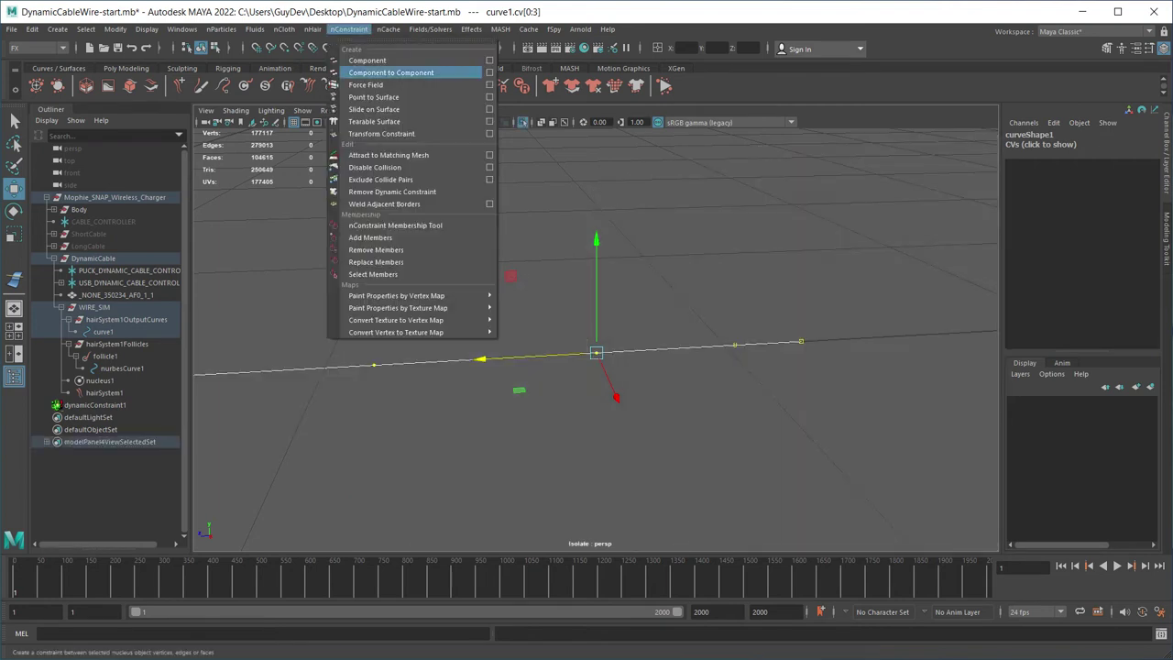
click(378, 134)
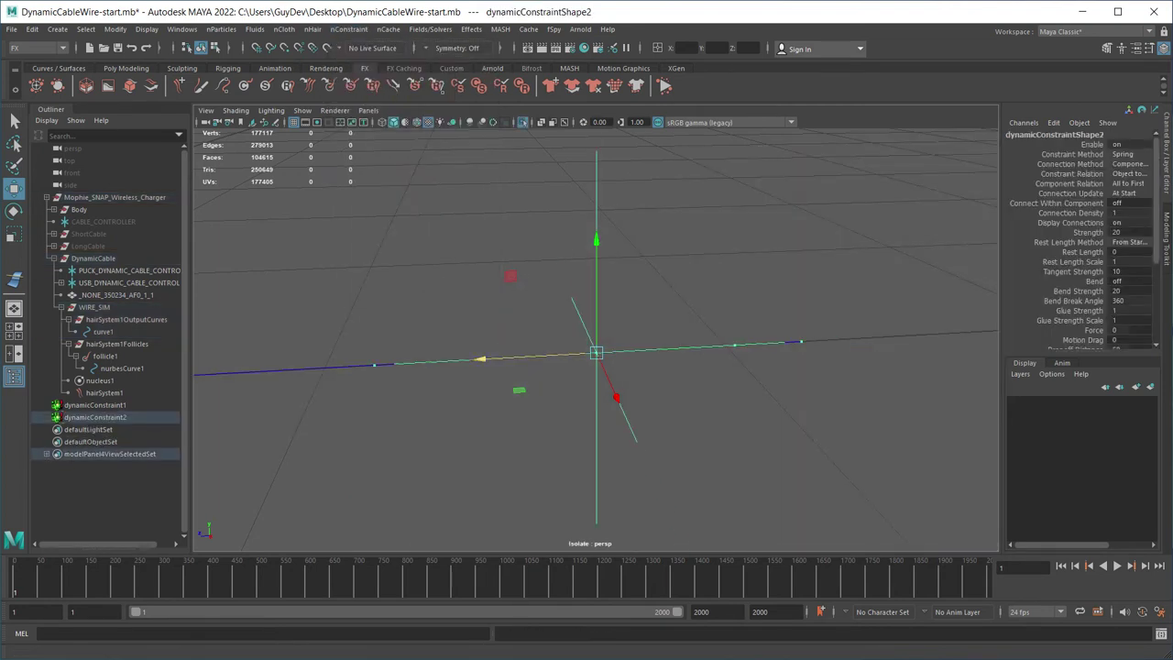
drag(480, 358, 252, 371)
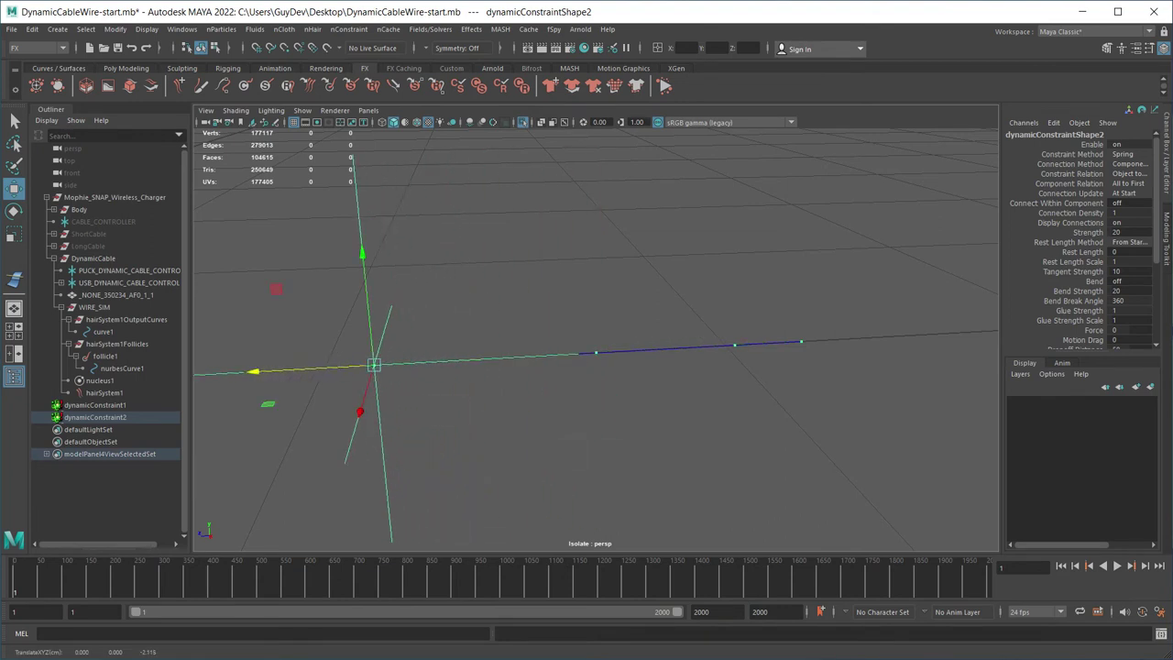
Play the simulation with the isolated curve constrained at both ends, and return to the first frame.
scroll(596, 339, down, 15)
alt+middle_drag(583, 338, 779, 321)
scroll(595, 339, down, 5)
alt+middle_drag(668, 332, 966, 312)
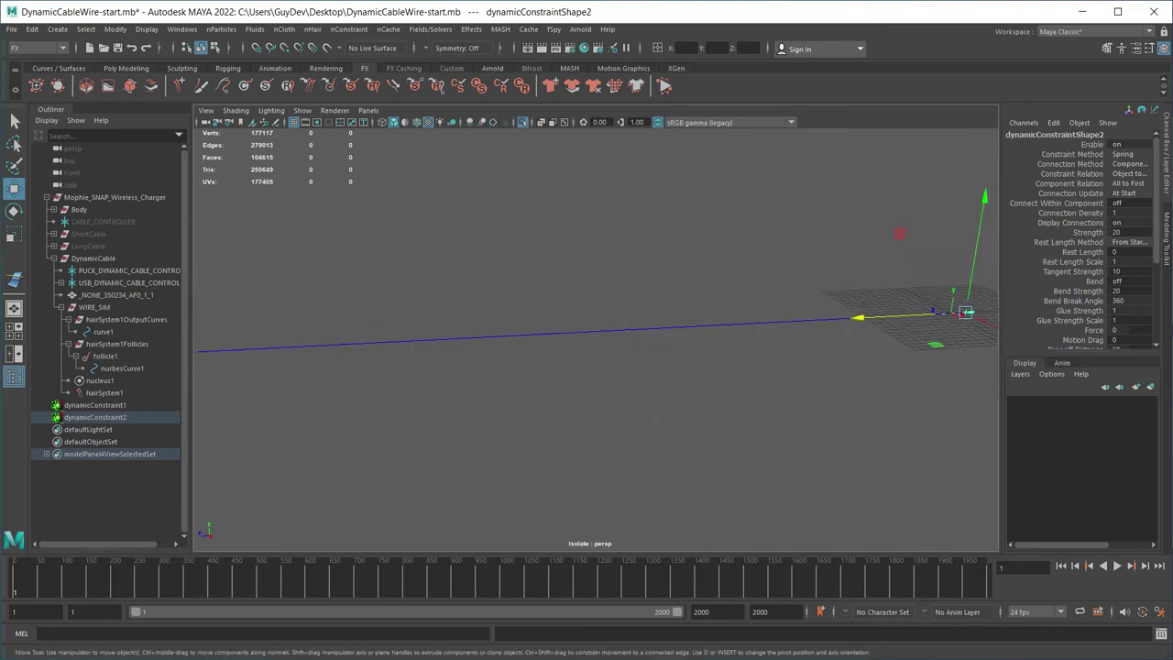
scroll(595, 339, down, 3)
alt+middle_drag(596, 339, 592, 338)
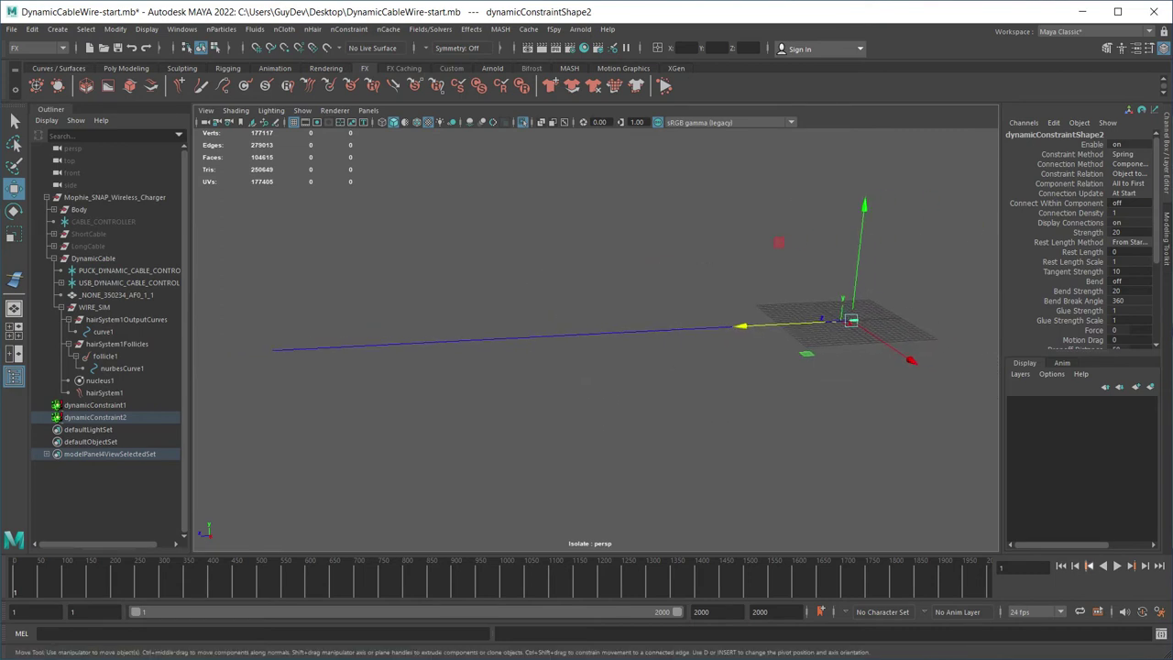
click(1117, 566)
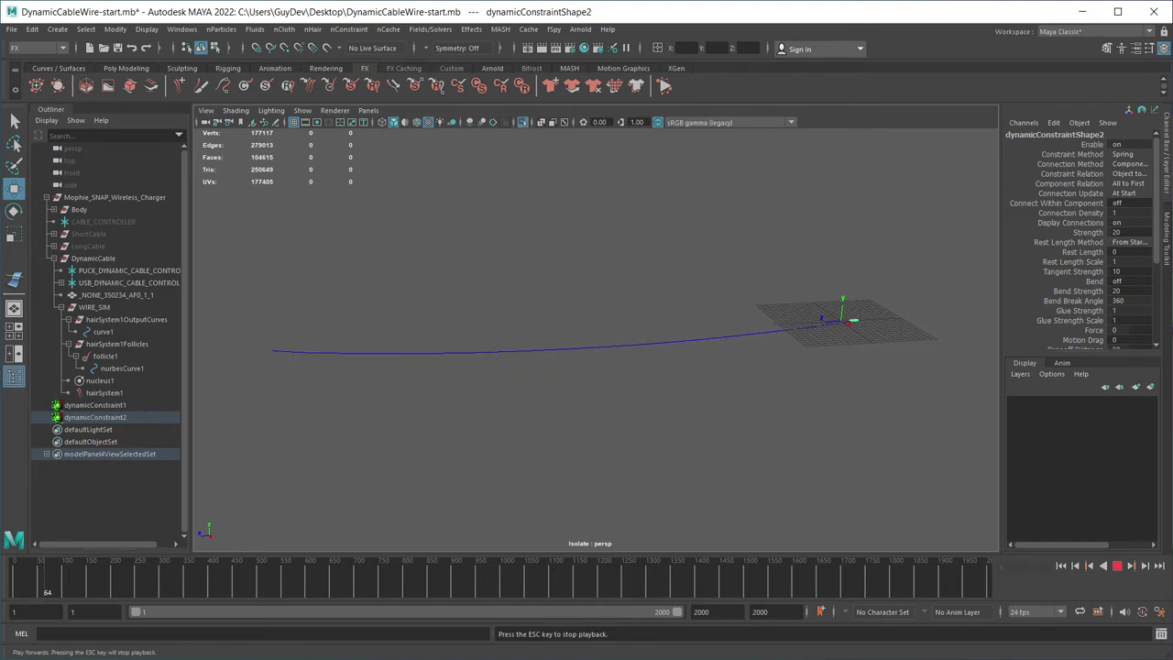
click(1116, 567)
click(1060, 566)
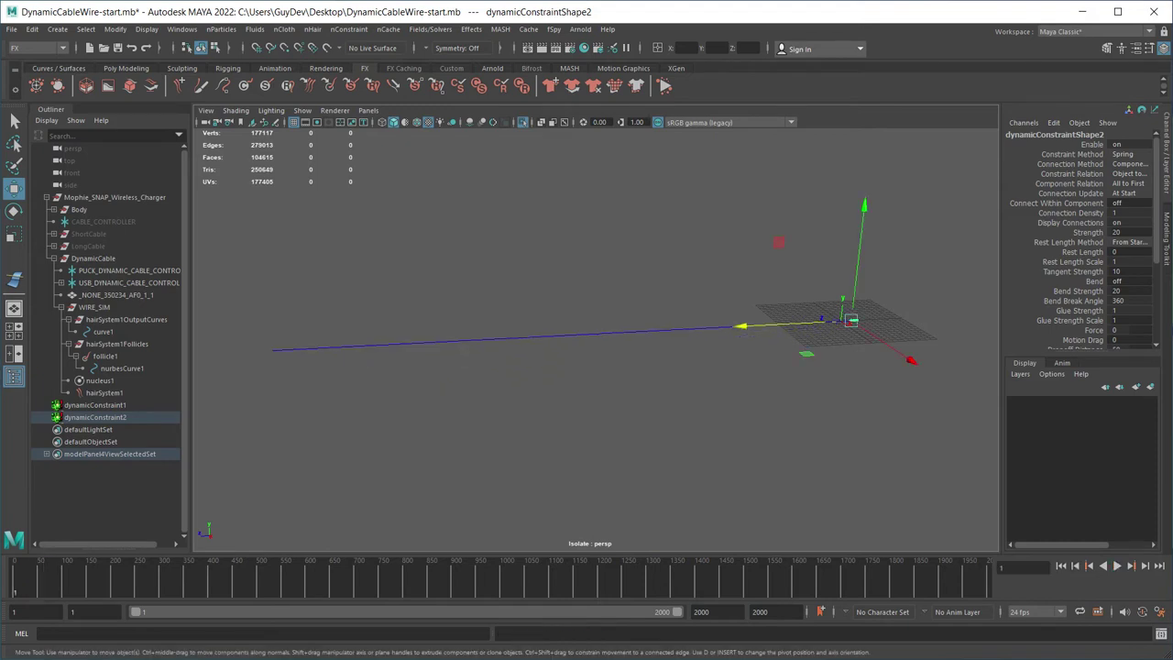
Turn off isolation and replay the simulation with the full charger model shown, then return to the start.
click(523, 122)
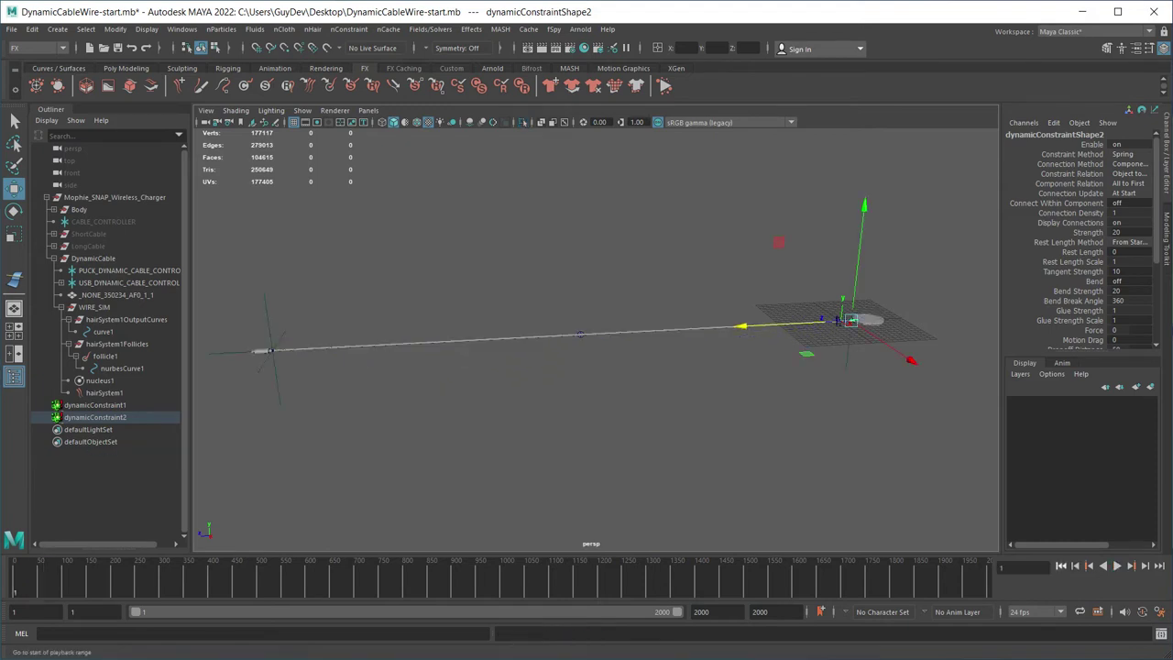
click(1116, 565)
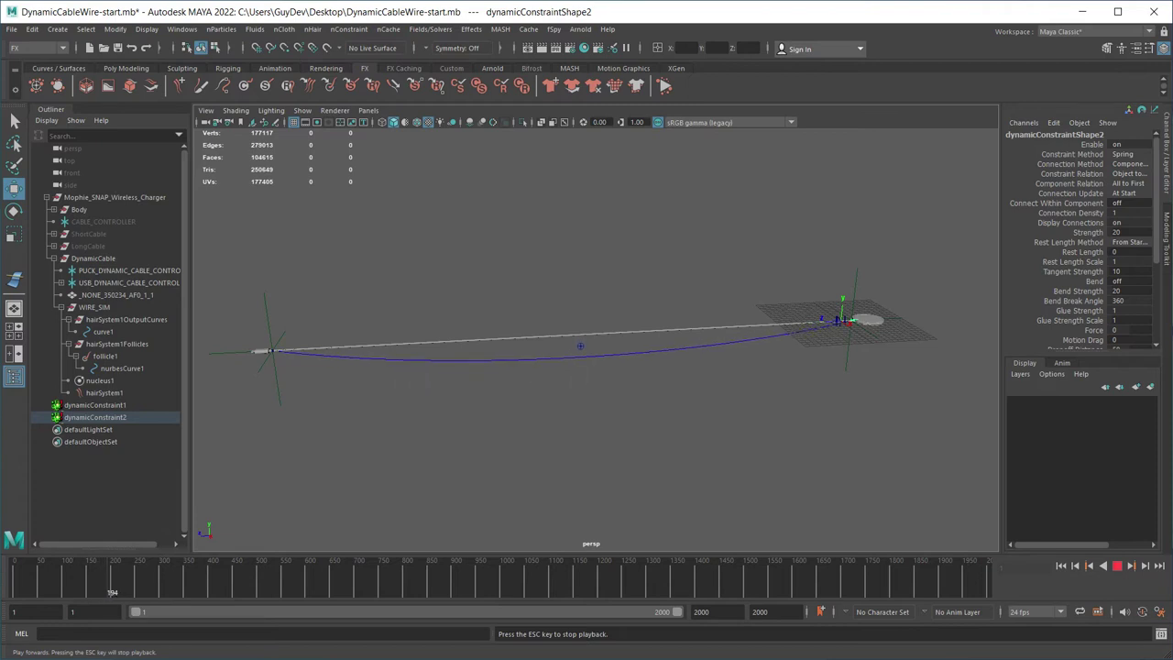
click(1060, 565)
Create a Wire deformer on the _NONE_350234_AF0_1_1 cable mesh using curve1 as the wire, and play the simulation to test it.
key(F4)
click(338, 29)
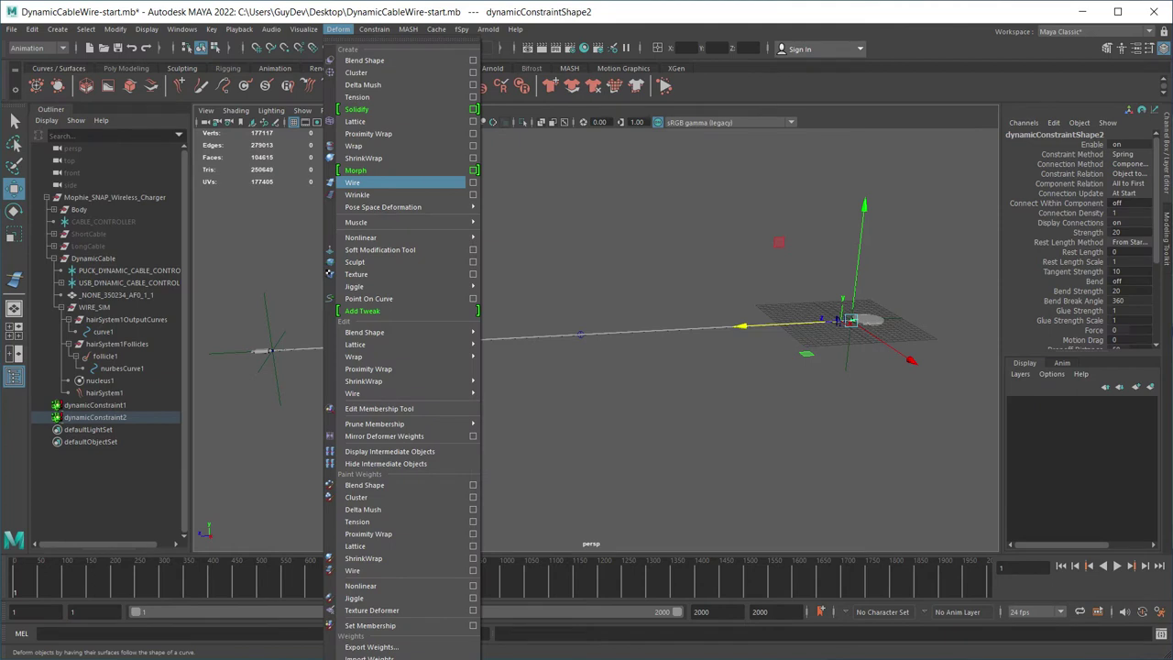
click(354, 182)
click(117, 295)
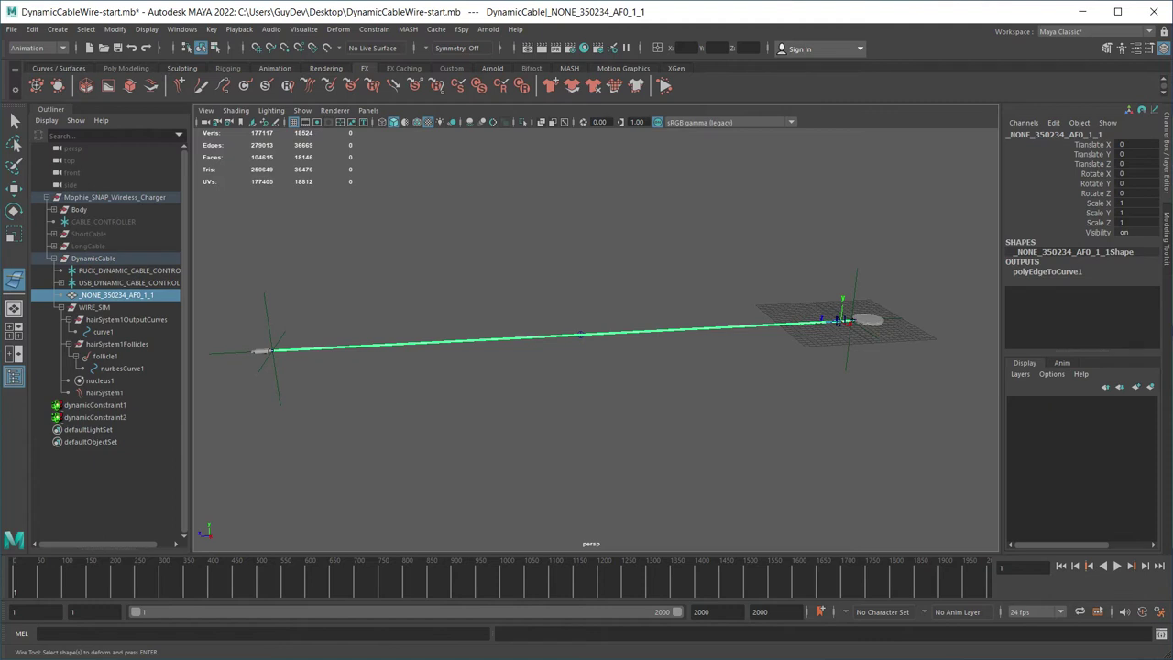
key(Return)
click(76, 356)
click(103, 332)
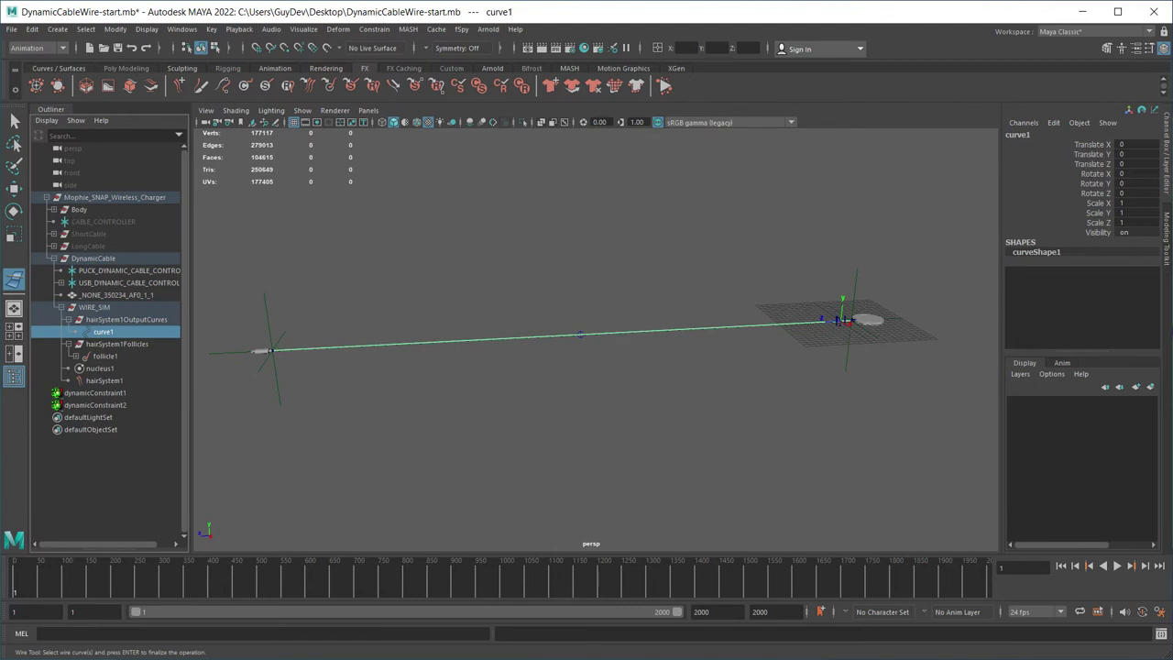
key(Return)
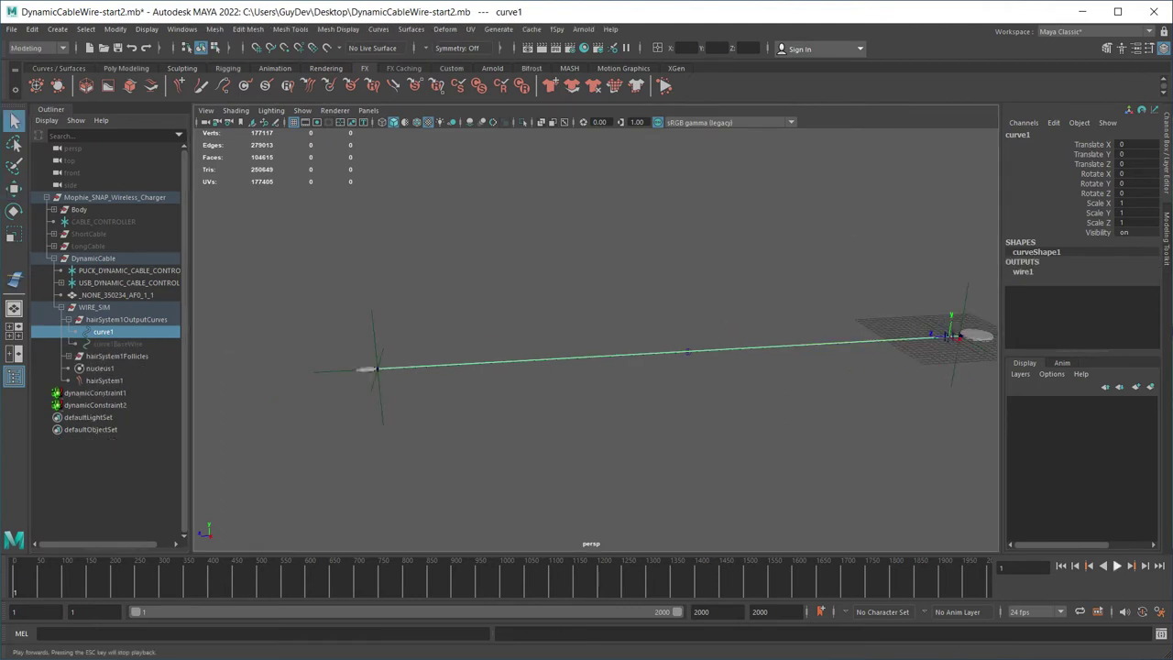
click(1117, 565)
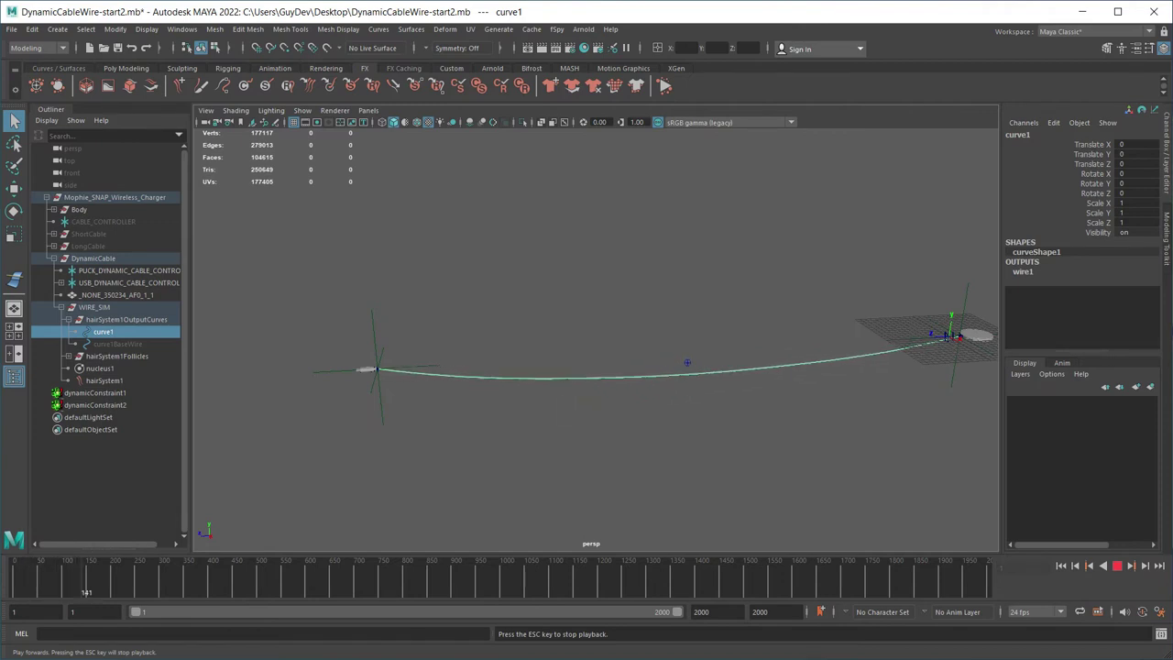
key(alt+shift+v)
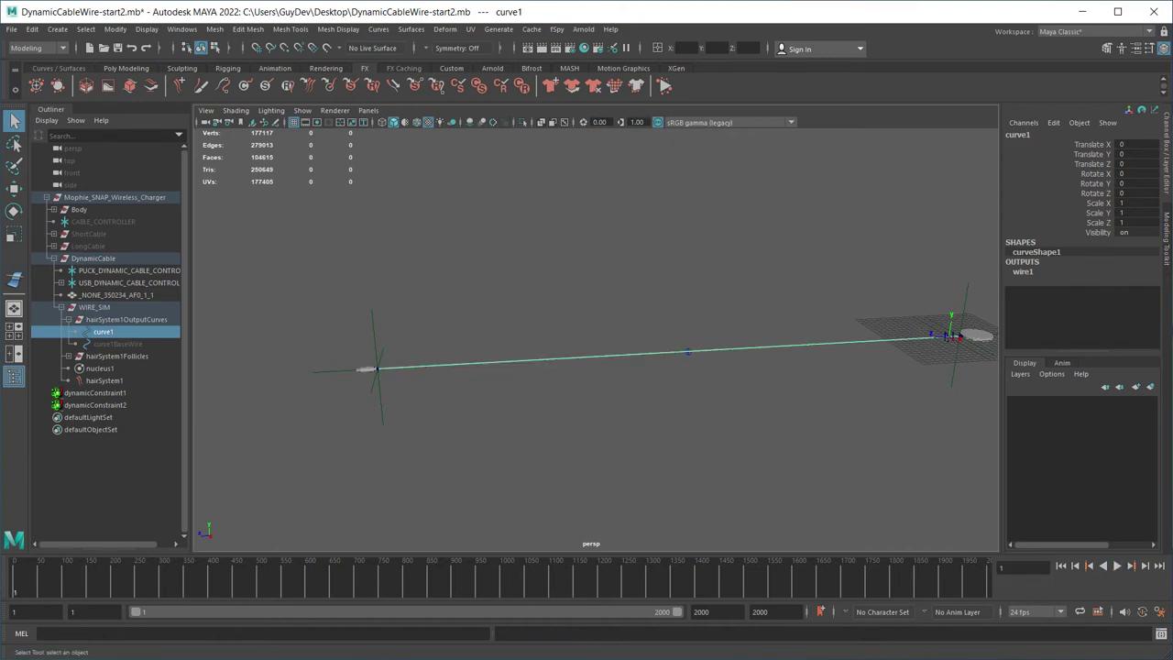
Open the wire1 deformer's Dropoff Distance value for curve1 for editing.
key(ctrl+a)
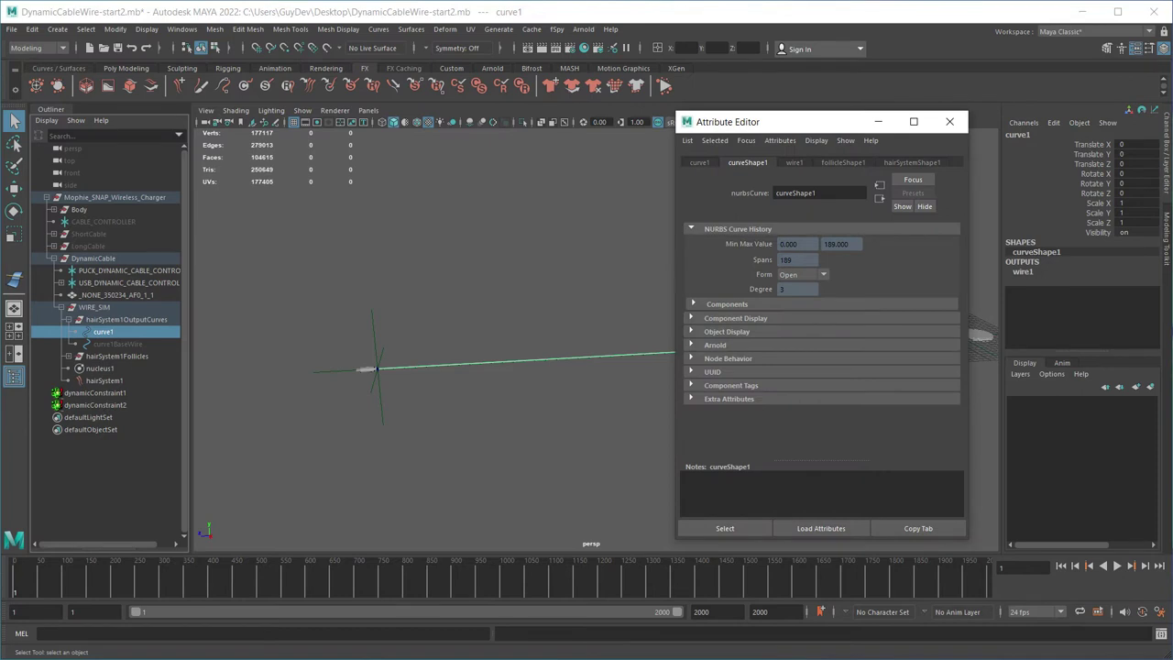
click(794, 162)
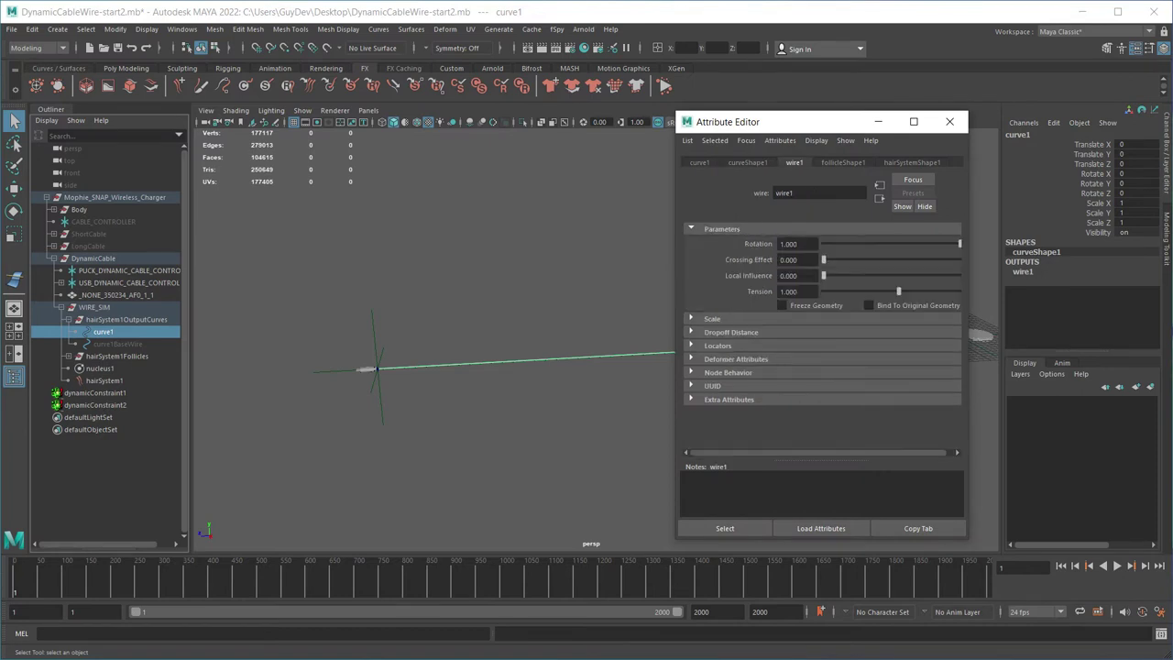
click(730, 333)
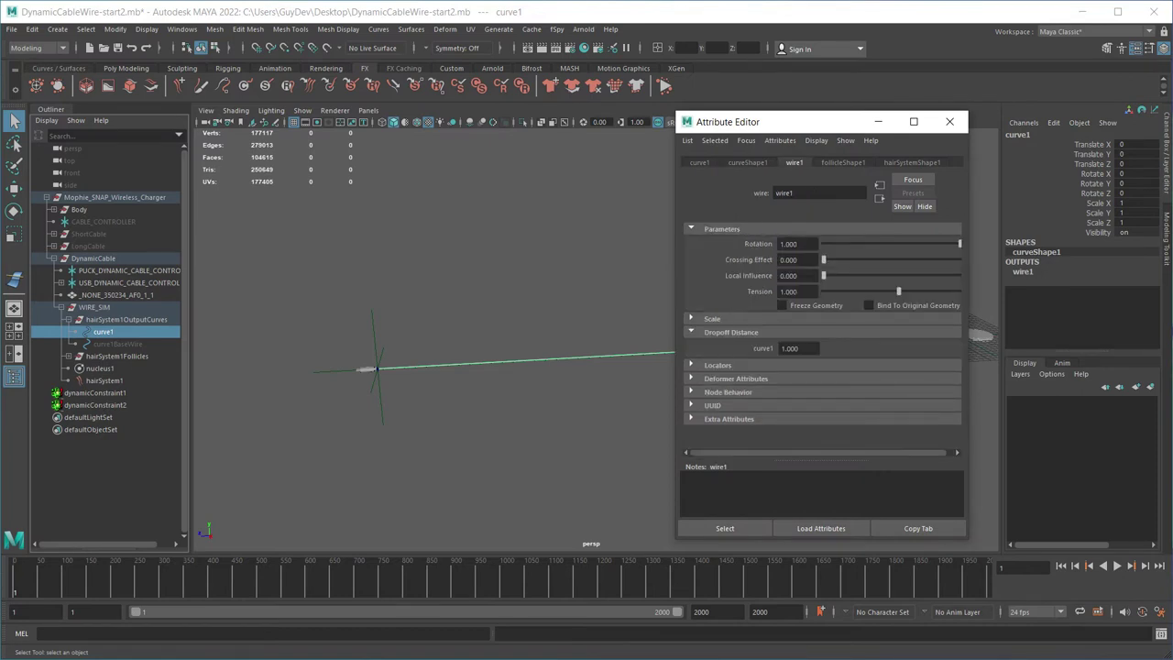
double_click(791, 348)
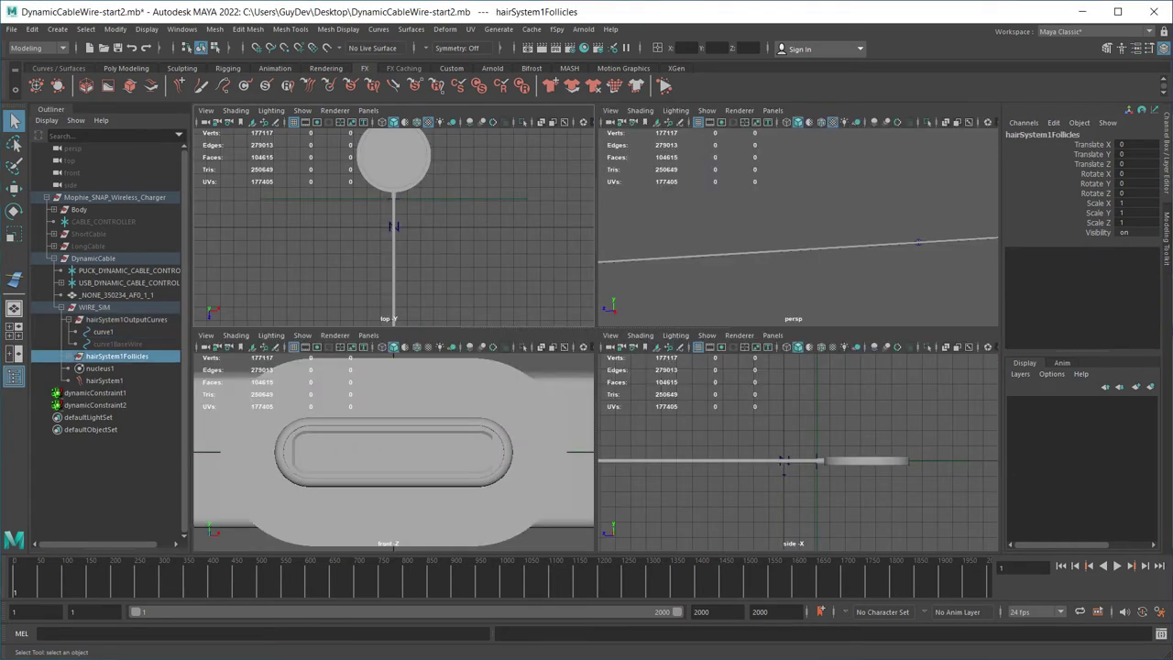
Play the simulation in the side view and examine how the cable mesh bends at the puck end.
key(space)
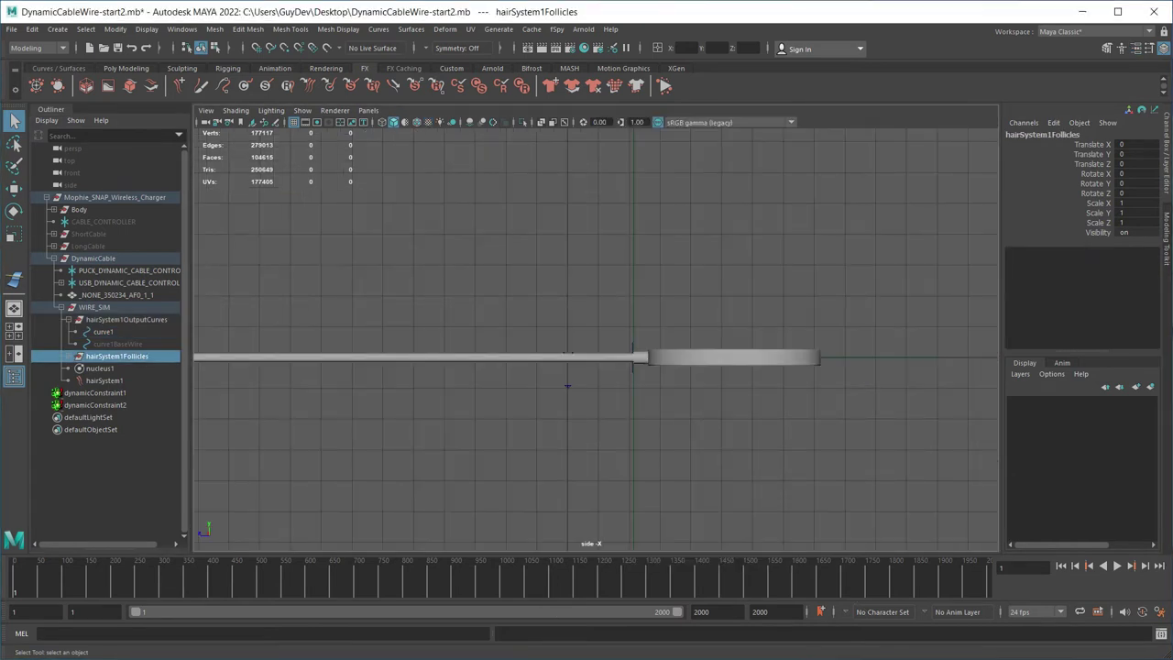
key(alt+v)
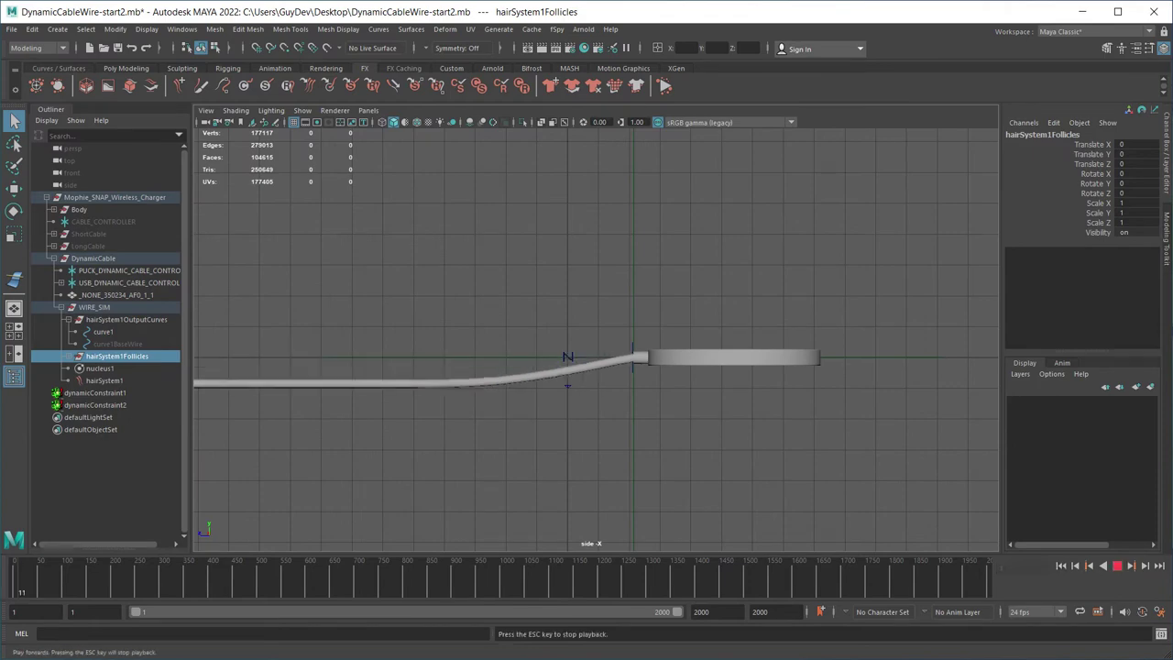
scroll(595, 339, down, 4)
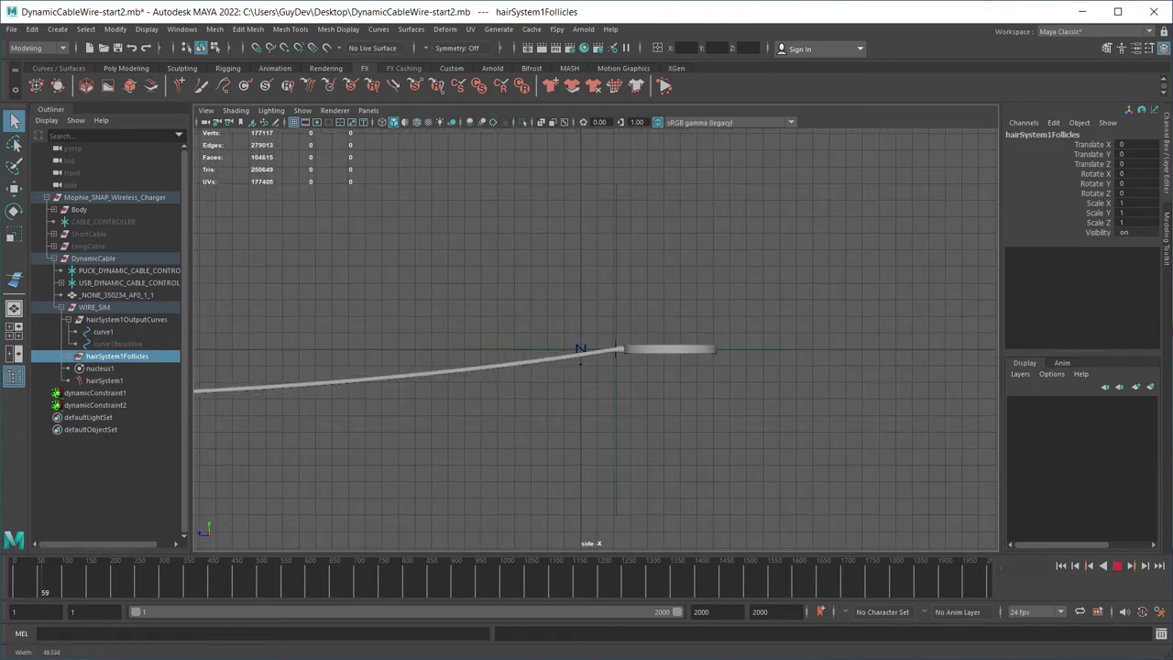
alt+middle_drag(412, 339, 432, 399)
scroll(595, 339, up, 4)
scroll(596, 339, up, 2)
alt+middle_drag(623, 412, 601, 306)
scroll(595, 339, up, 6)
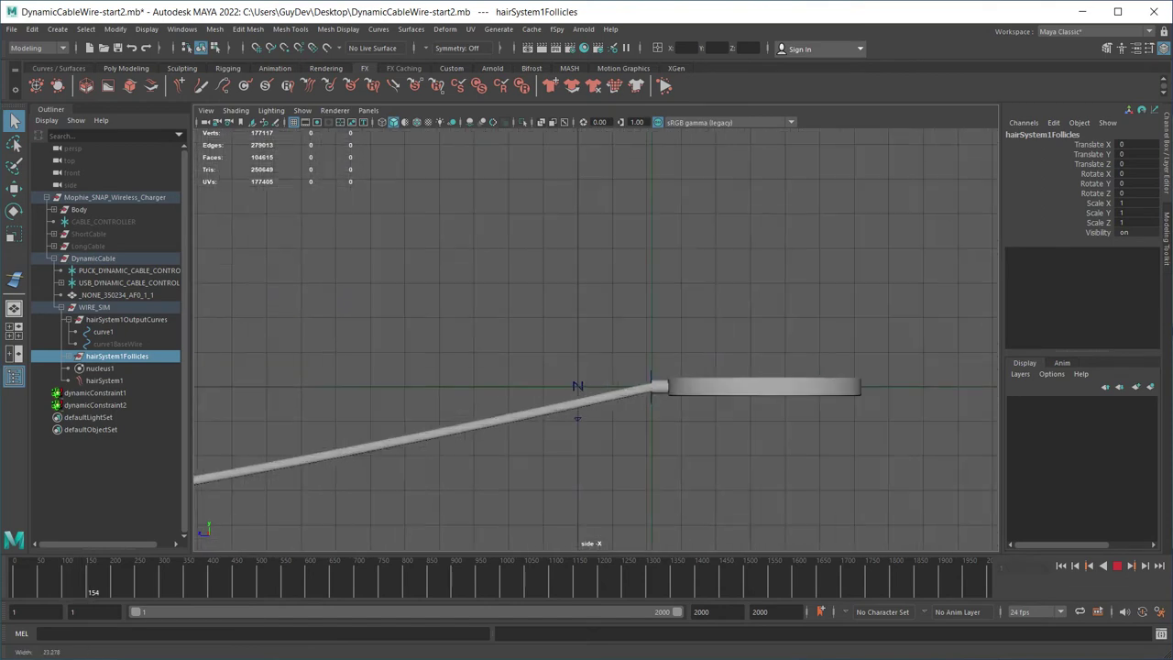
alt+middle_drag(715, 412, 561, 309)
With interactive playback running, enable nucleus1's ground plane and set its Plane Origin Y to -0.28.
click(665, 85)
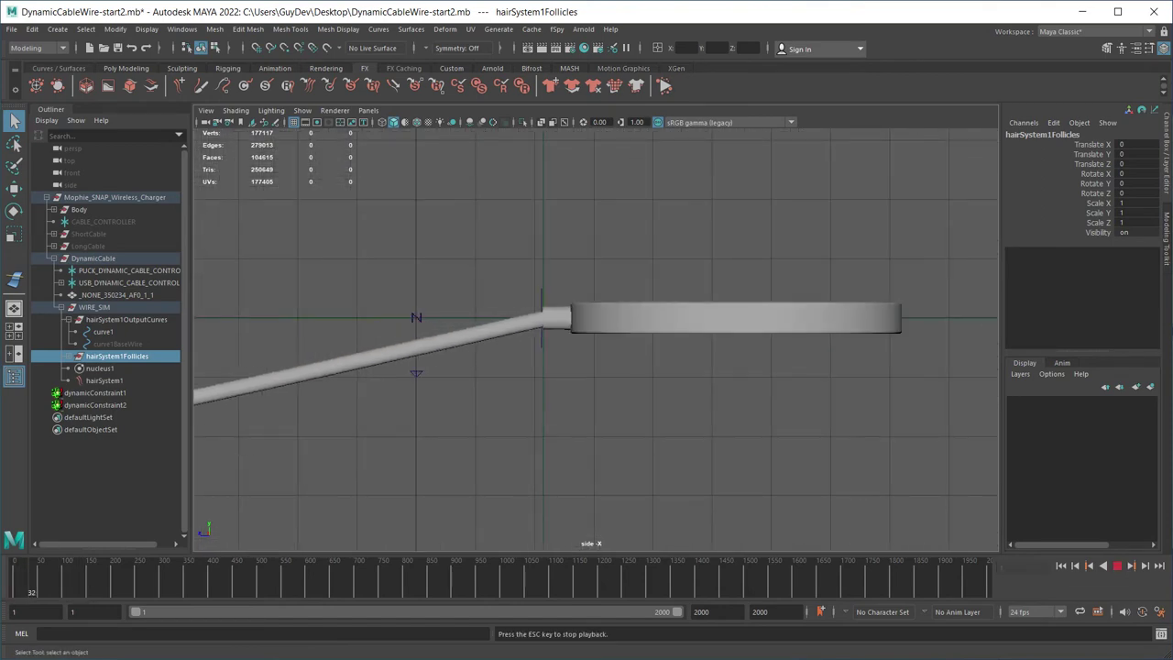
double_click(80, 368)
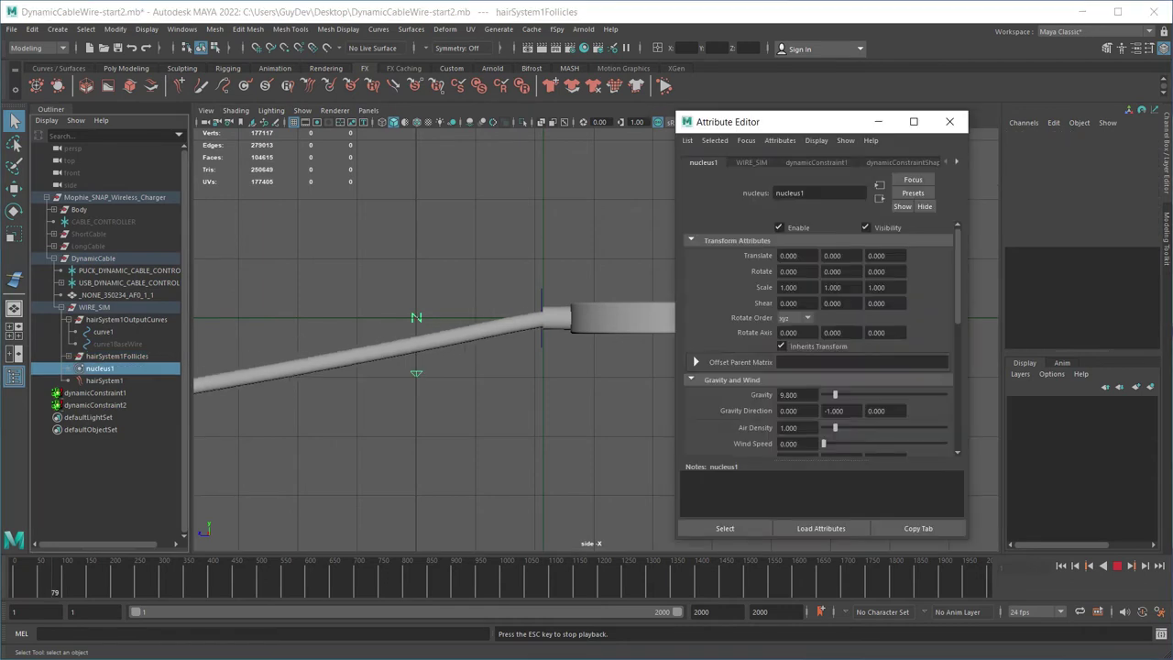
scroll(692, 281, down, 5)
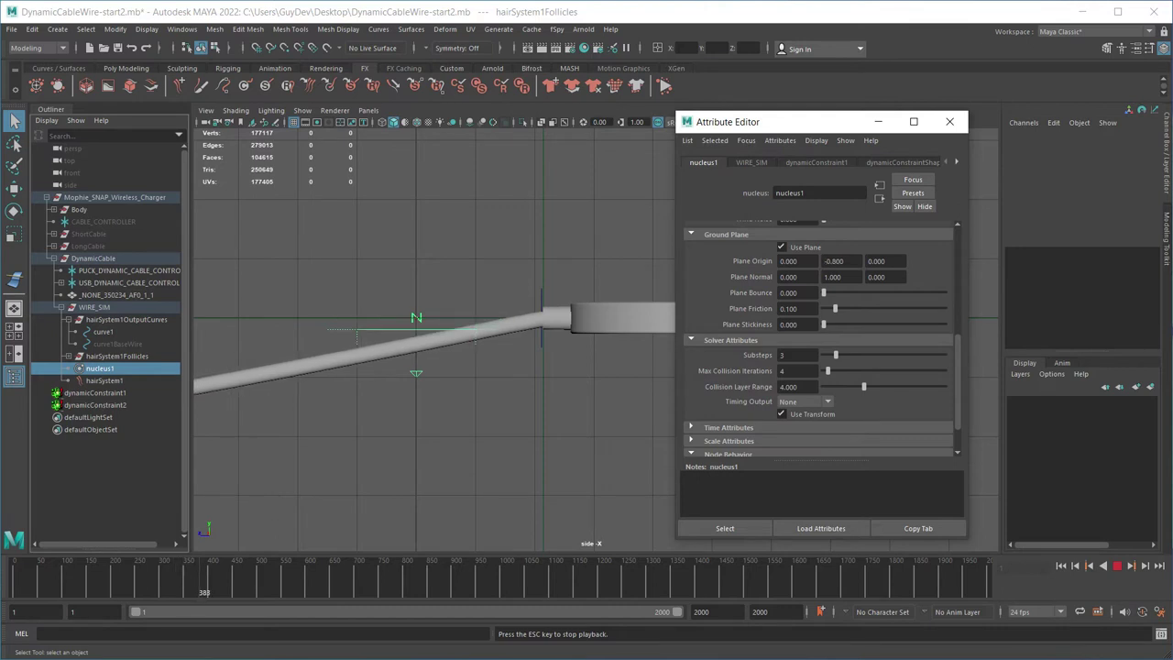
drag(851, 261, 822, 261)
text(-0)
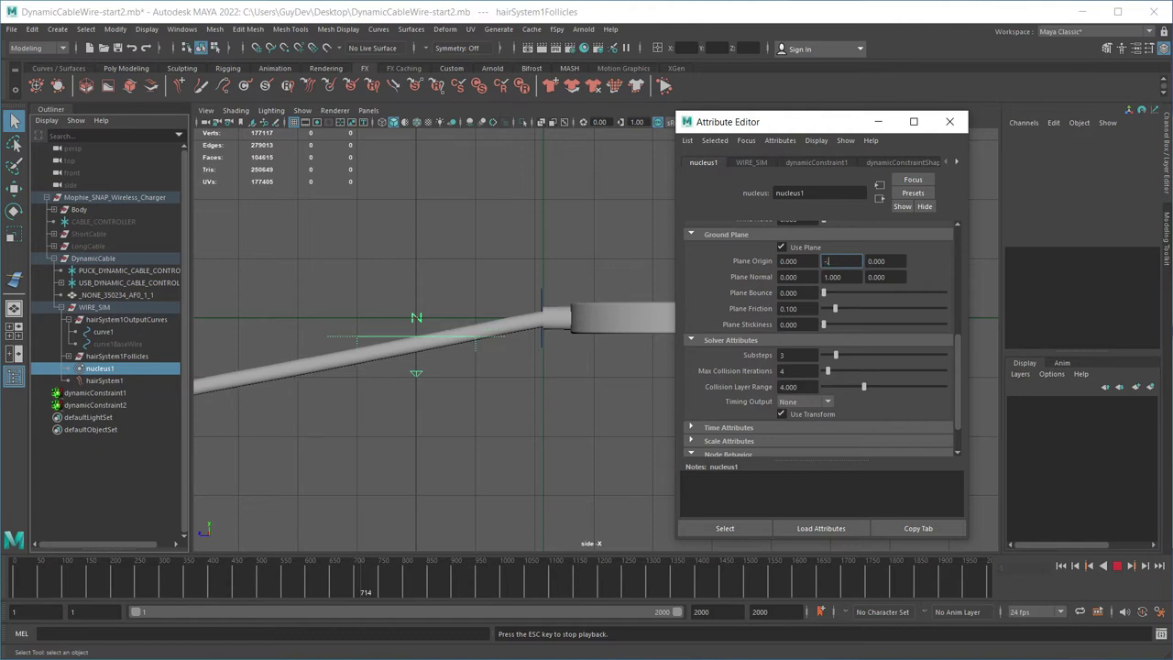
text(.28)
key(Return)
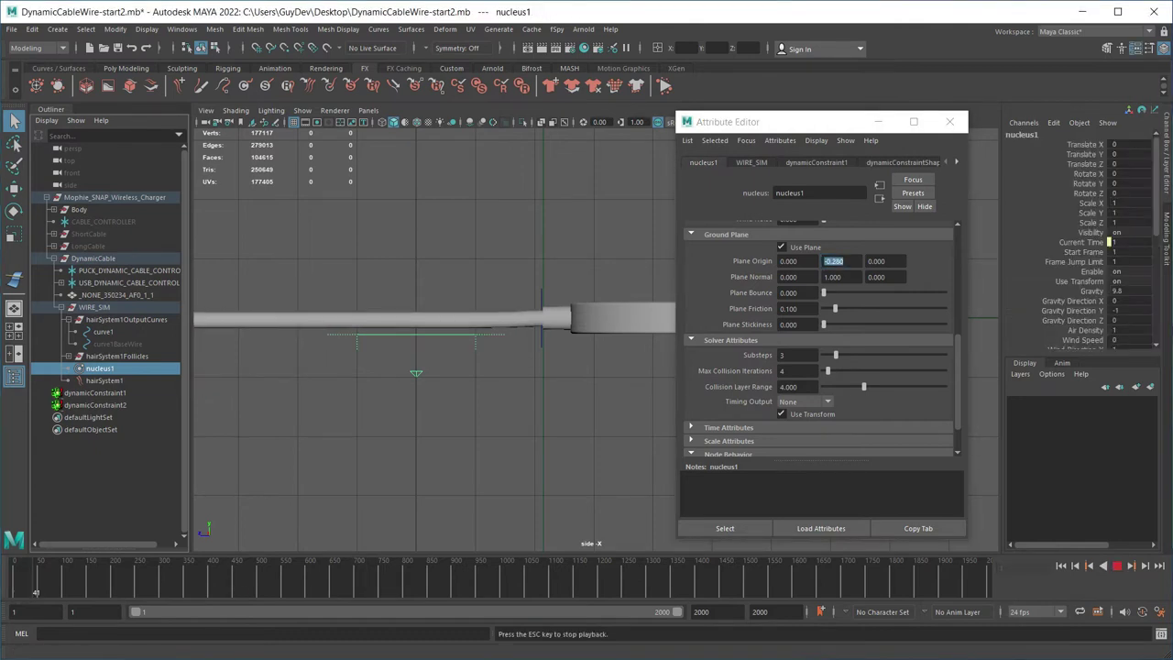
Set the hair system's Solver Display to Self Collision Thickness and its Self Collide Width Scale to 0.661 to fit the cable mesh.
scroll(549, 329, down, 2)
scroll(550, 330, up, 7)
alt+middle_drag(550, 312, 529, 382)
scroll(528, 382, up, 3)
scroll(528, 382, up, 3)
alt+middle_drag(394, 394, 658, 354)
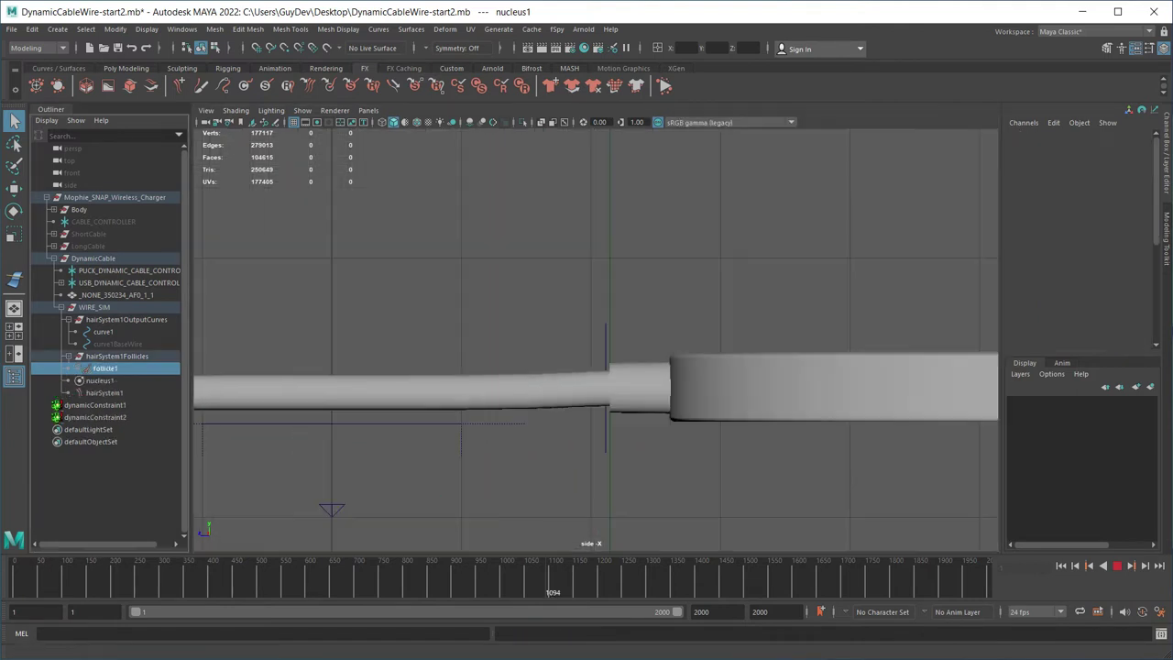
click(513, 284)
key(ctrl+a)
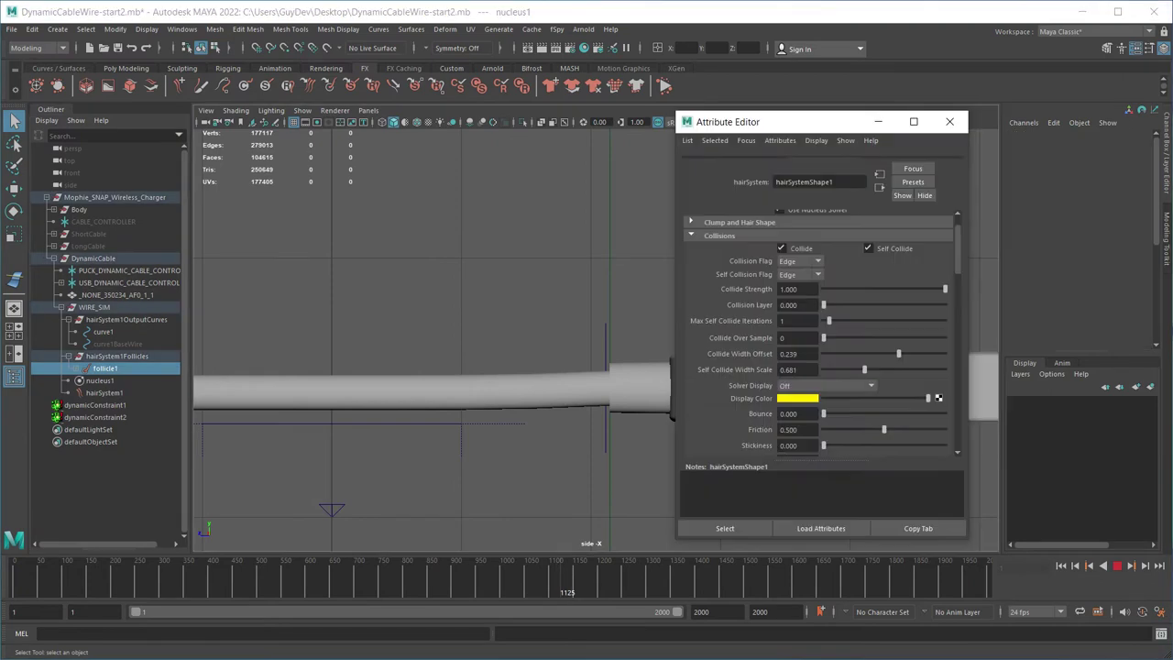
click(827, 397)
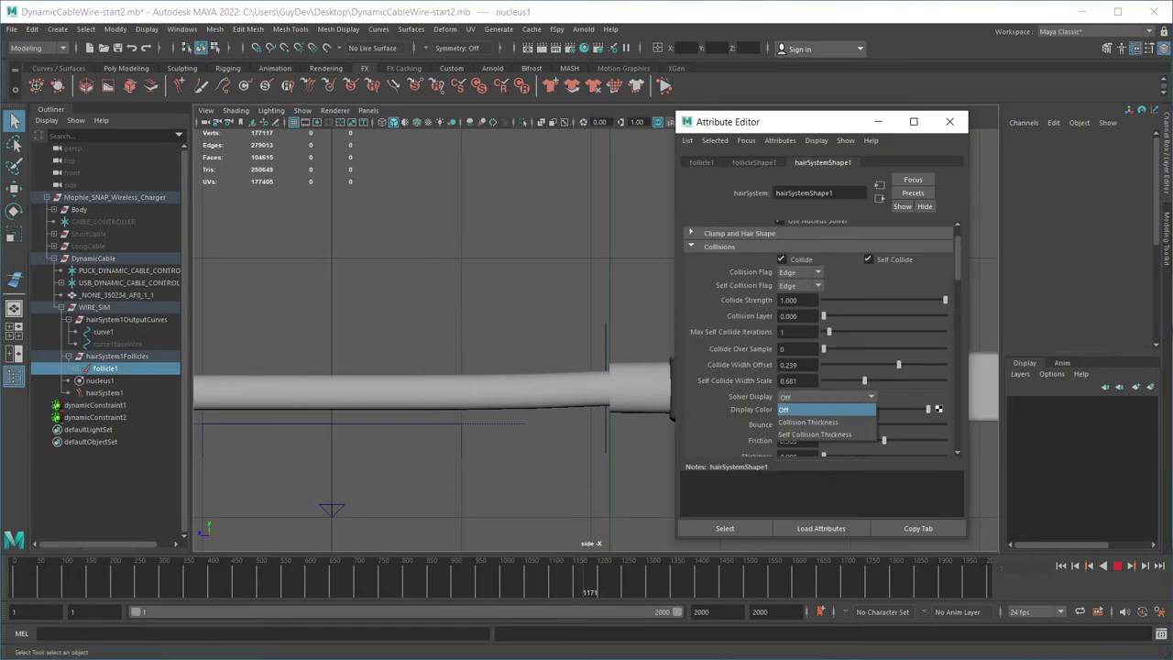
click(826, 434)
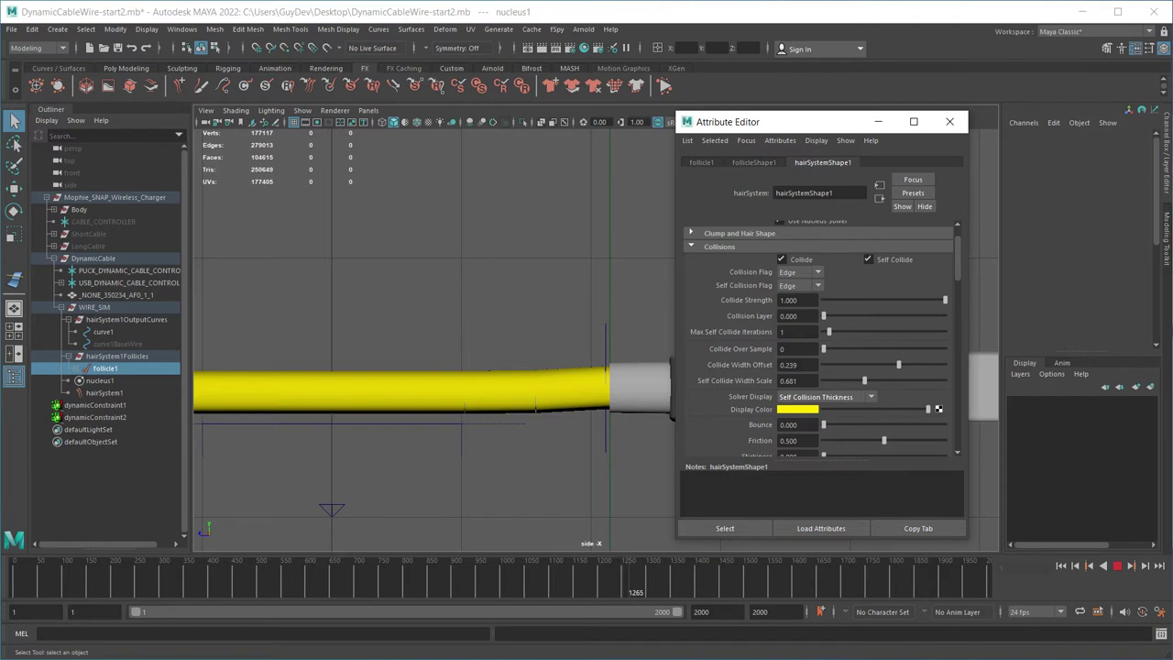
drag(864, 380, 863, 380)
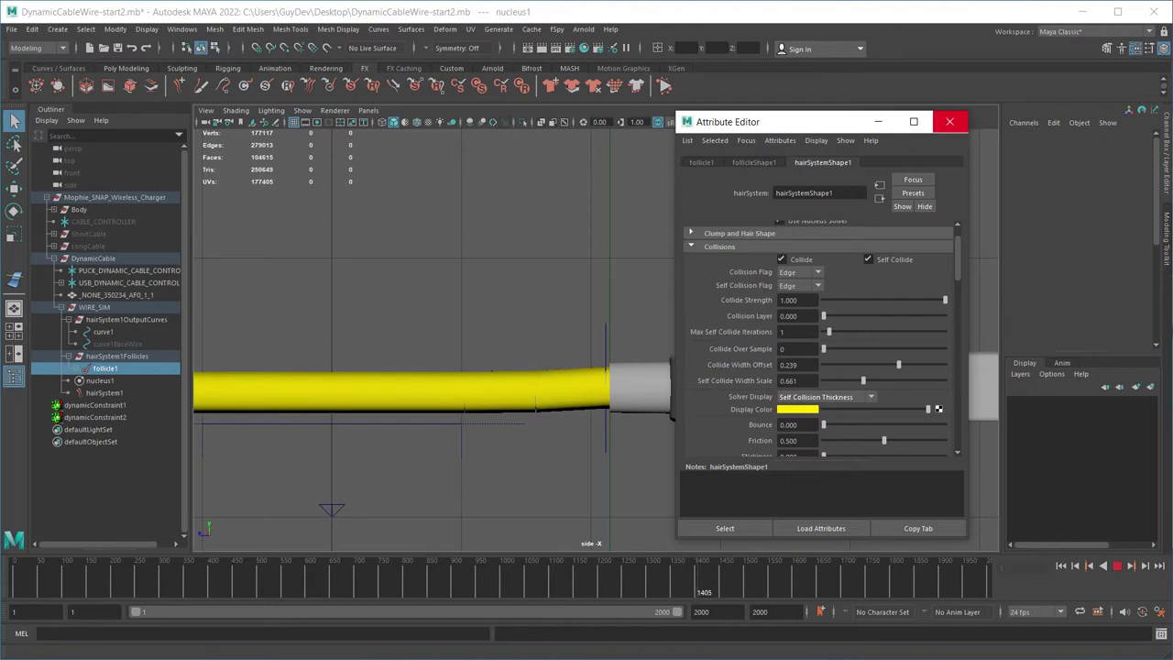
click(949, 121)
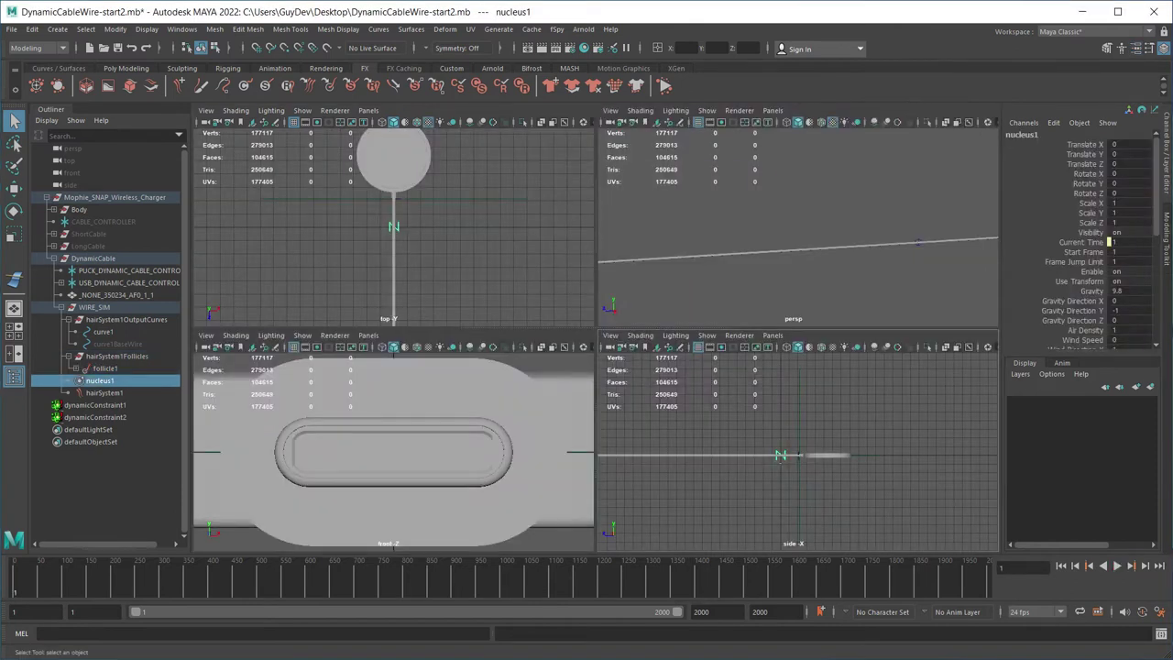
Collapse the WIRE_SIM group and parent dynamicConstraint2 under the PUCK_DYNAMIC_CABLE_CONTROLLER.
key(space)
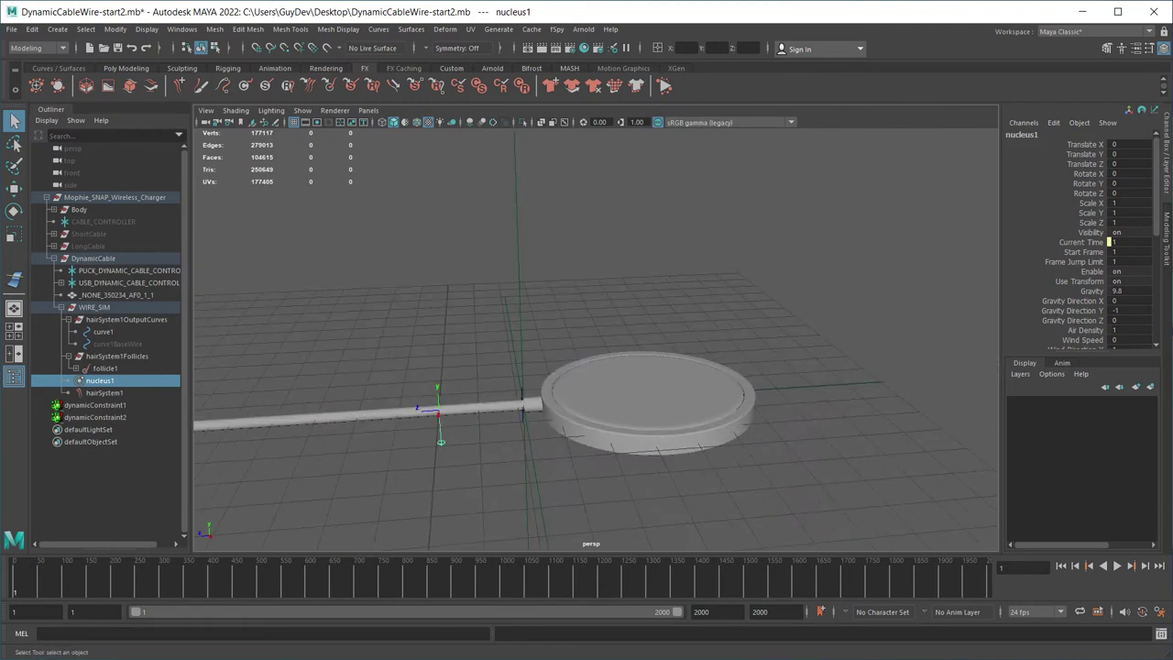
drag(95, 404, 94, 416)
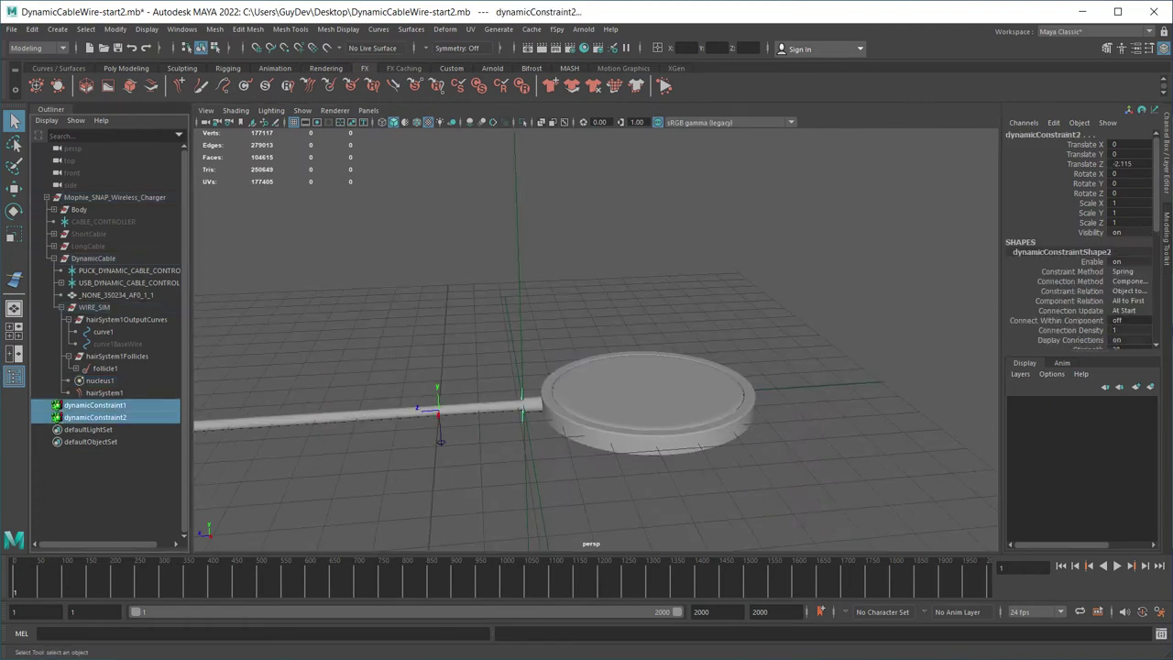
click(61, 307)
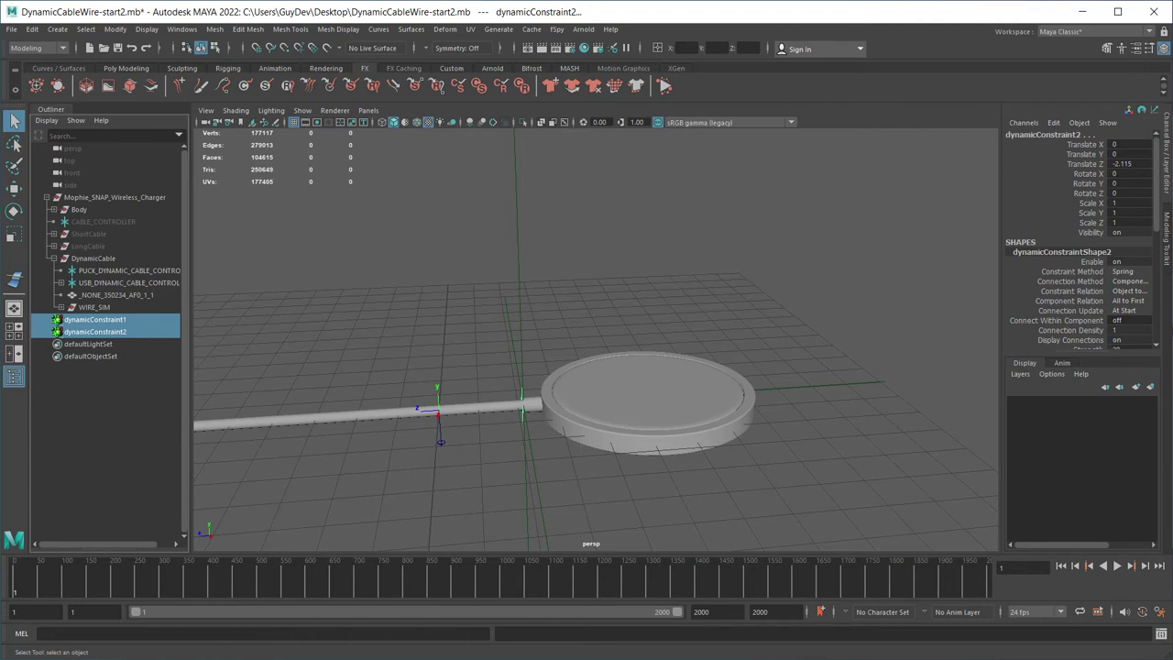
click(129, 270)
click(128, 282)
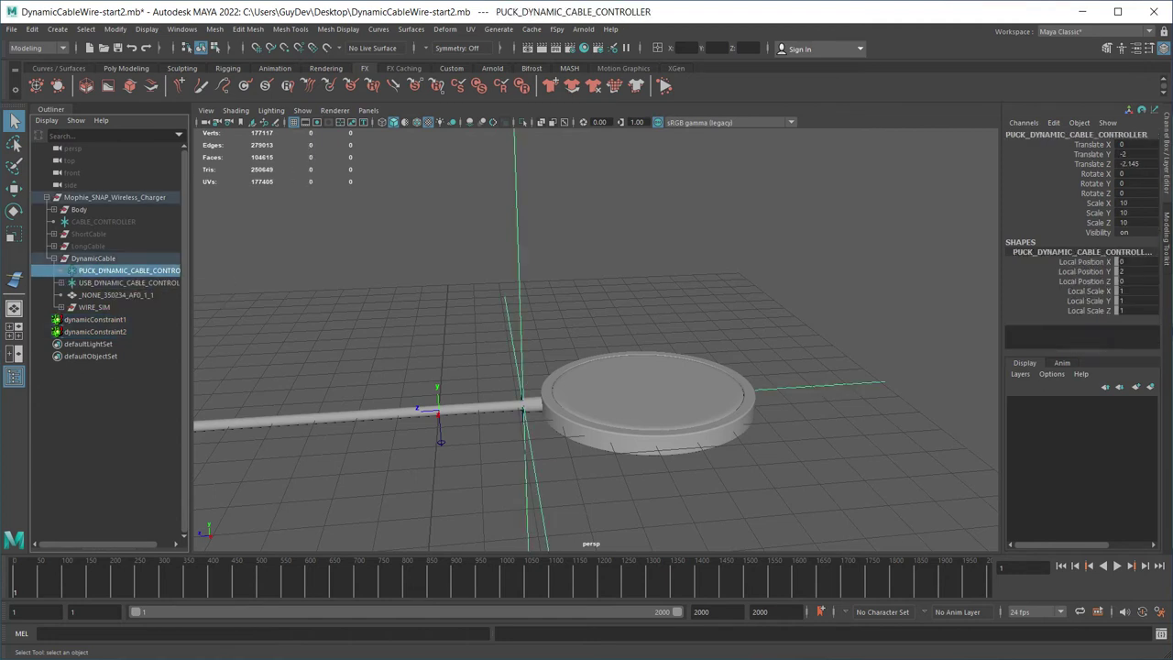
click(129, 283)
click(95, 320)
click(96, 331)
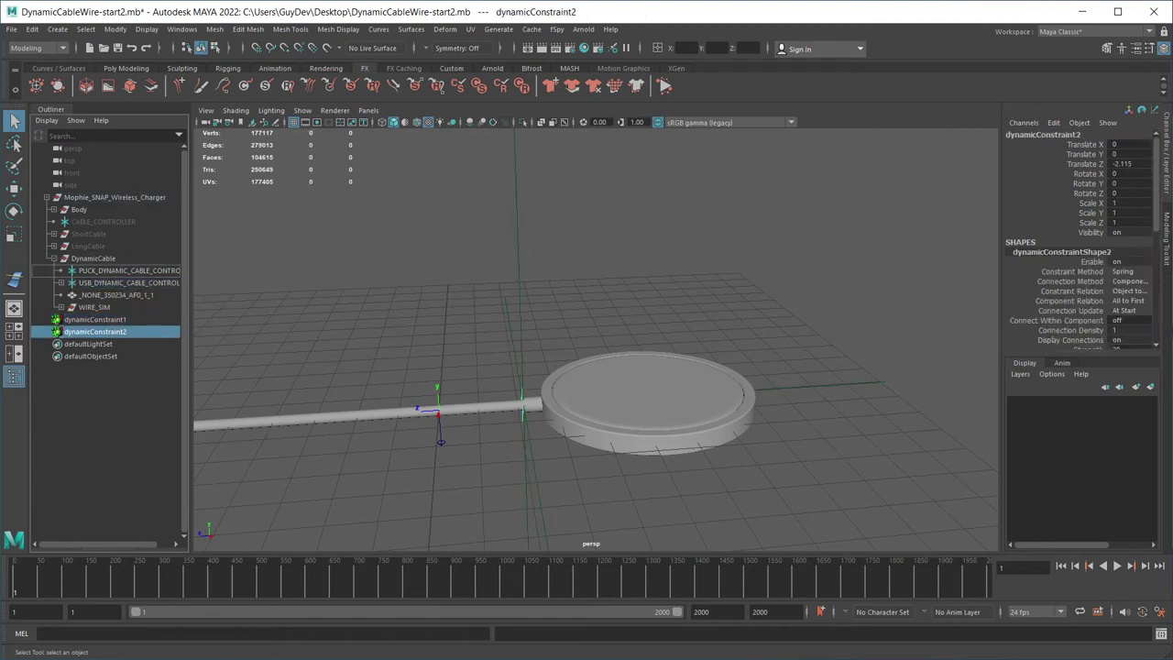
middle_drag(95, 332, 120, 272)
click(129, 270)
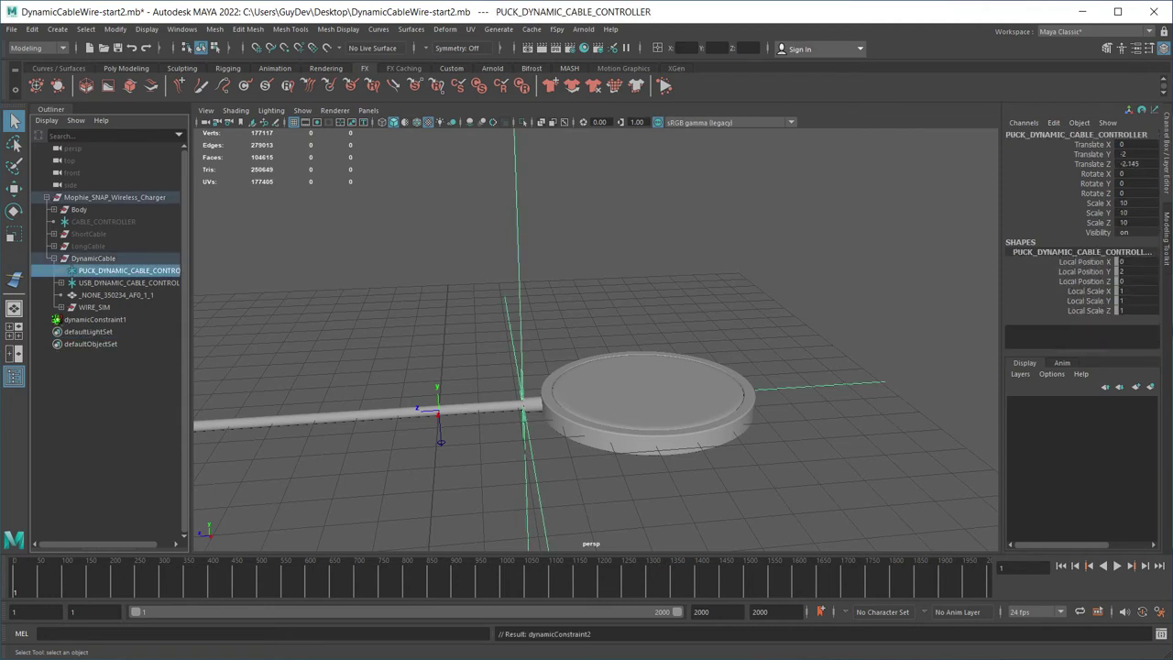
Parent dynamicConstraint1 under the USB_DYNAMIC_CABLE_CONTROLLER at the cable's USB end.
alt+drag(587, 367, 636, 366)
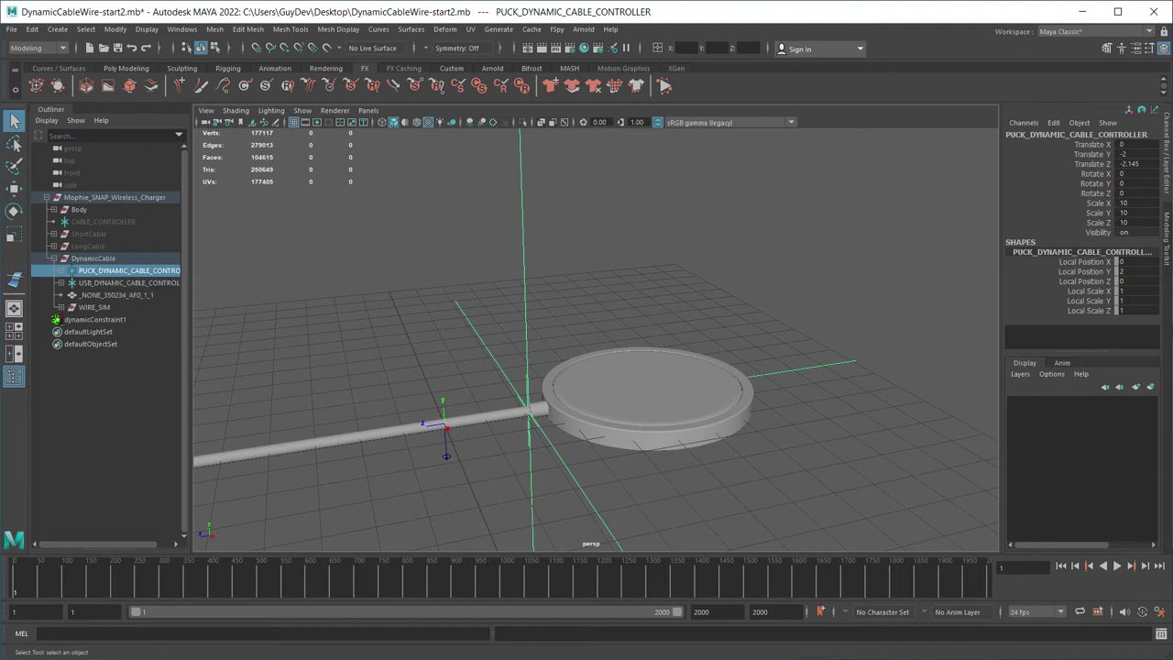
scroll(595, 367, down, 3)
alt+drag(642, 366, 532, 371)
alt+middle_drag(531, 371, 669, 365)
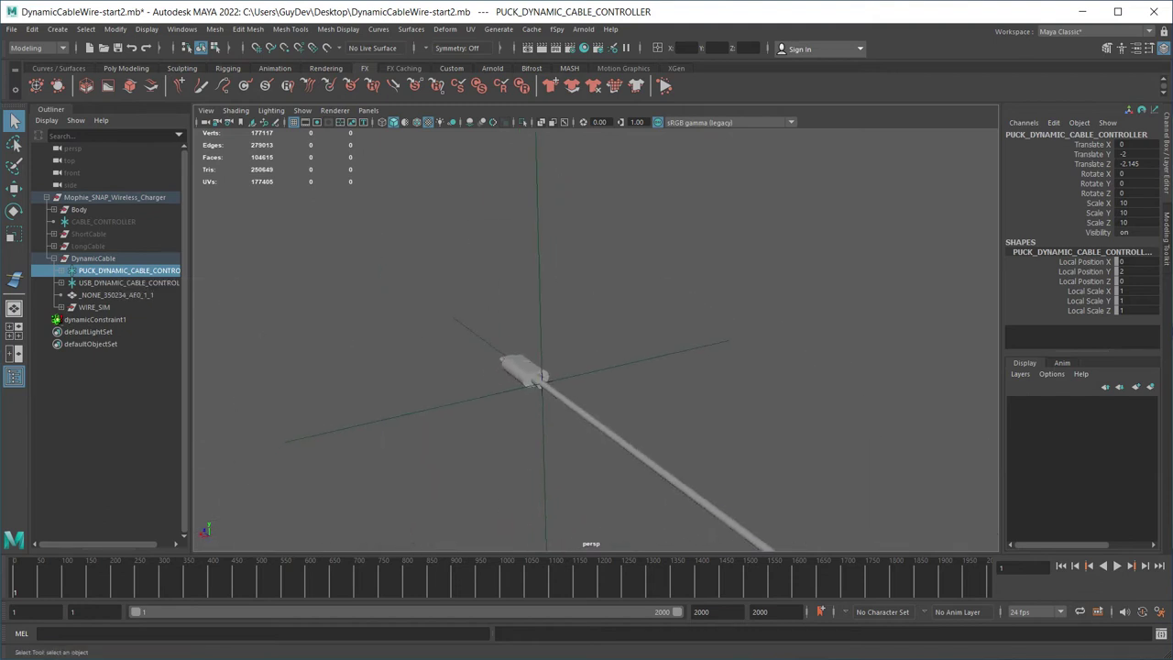
click(129, 283)
click(95, 319)
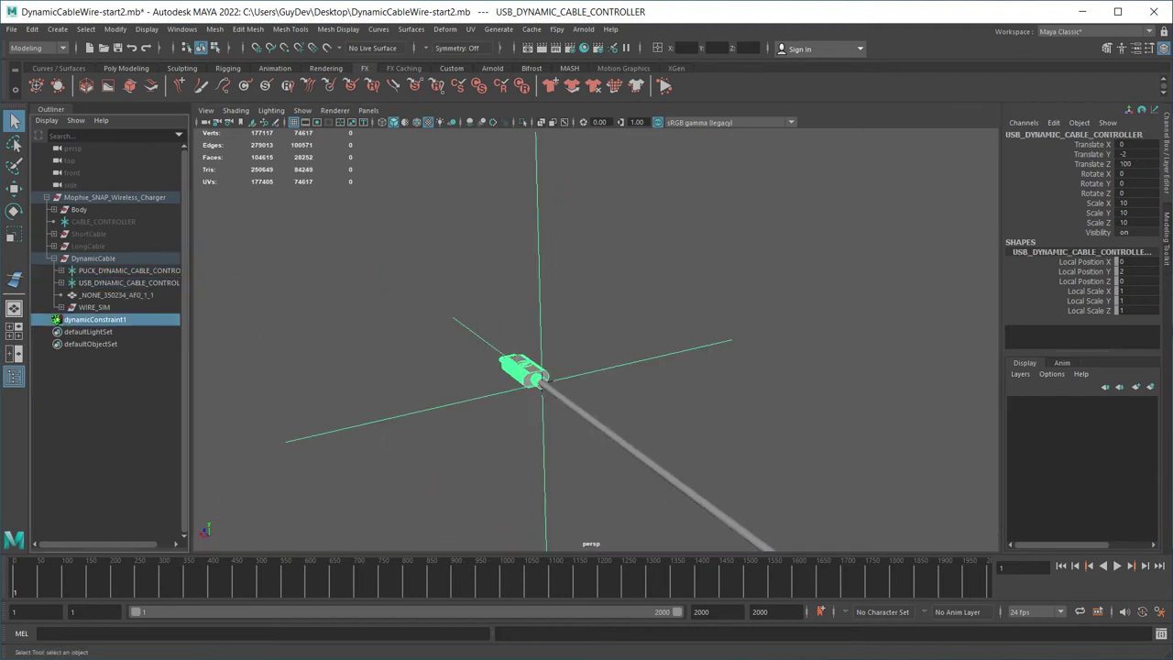
middle_drag(96, 319, 128, 283)
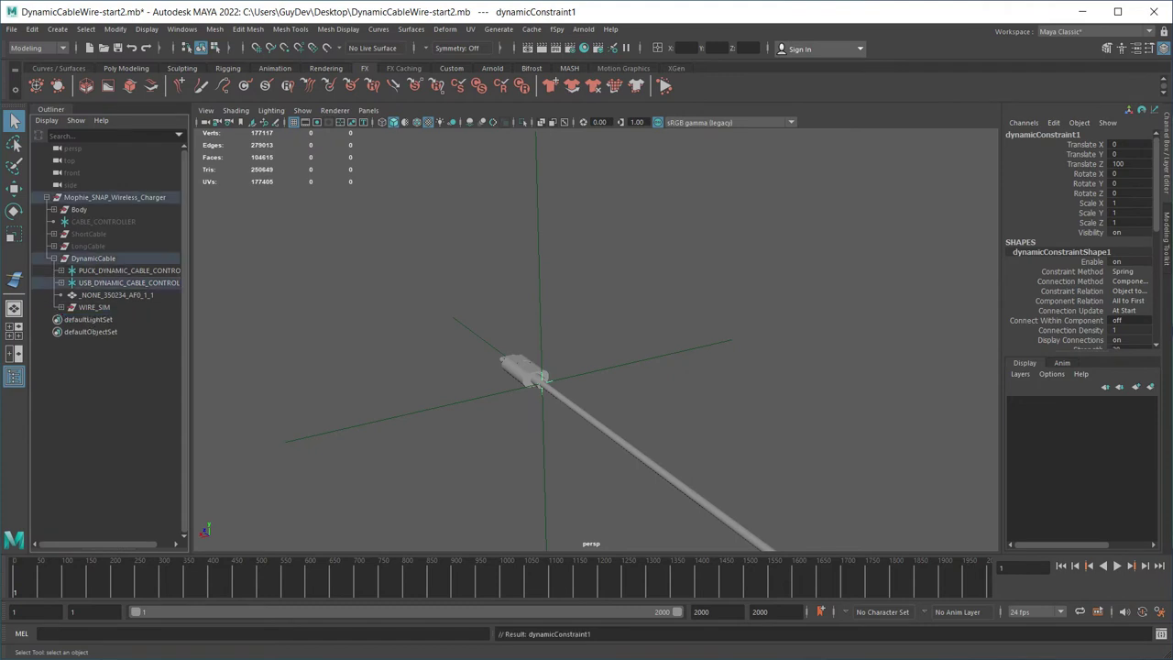
click(128, 283)
Run interactive playback, move the USB_DYNAMIC_CABLE_CONTROLLER around to test how the cable follows, and undo the last downward move.
alt+drag(550, 367, 659, 339)
scroll(596, 339, down, 6)
alt+middle_drag(779, 339, 413, 312)
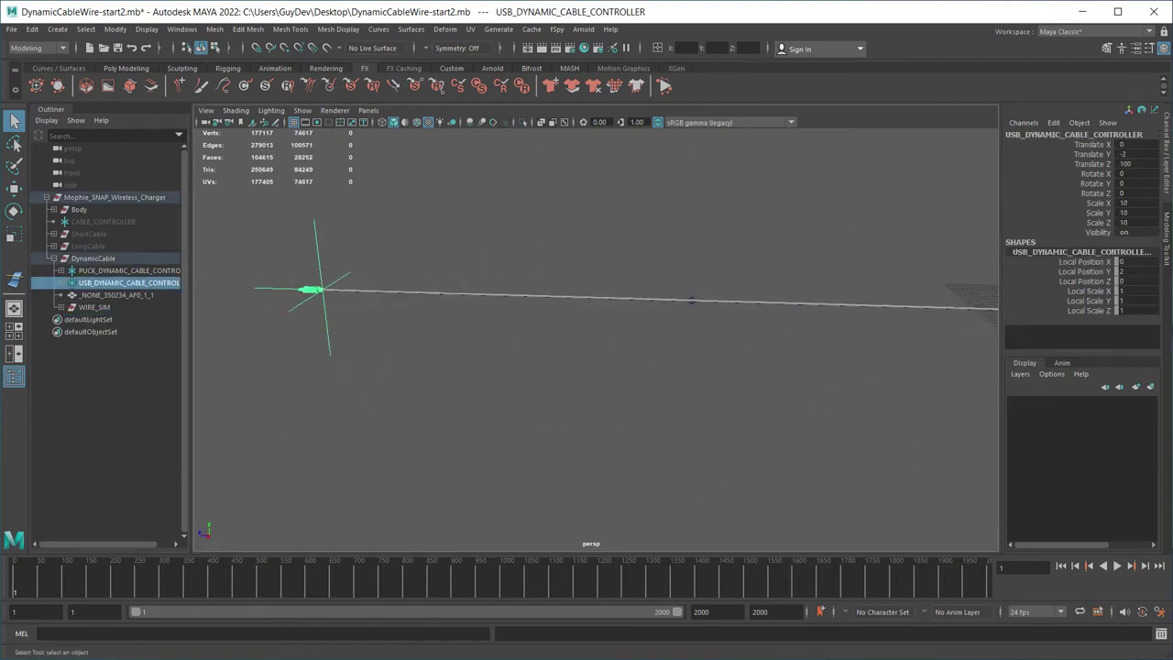
scroll(583, 320, down, 2)
click(581, 403)
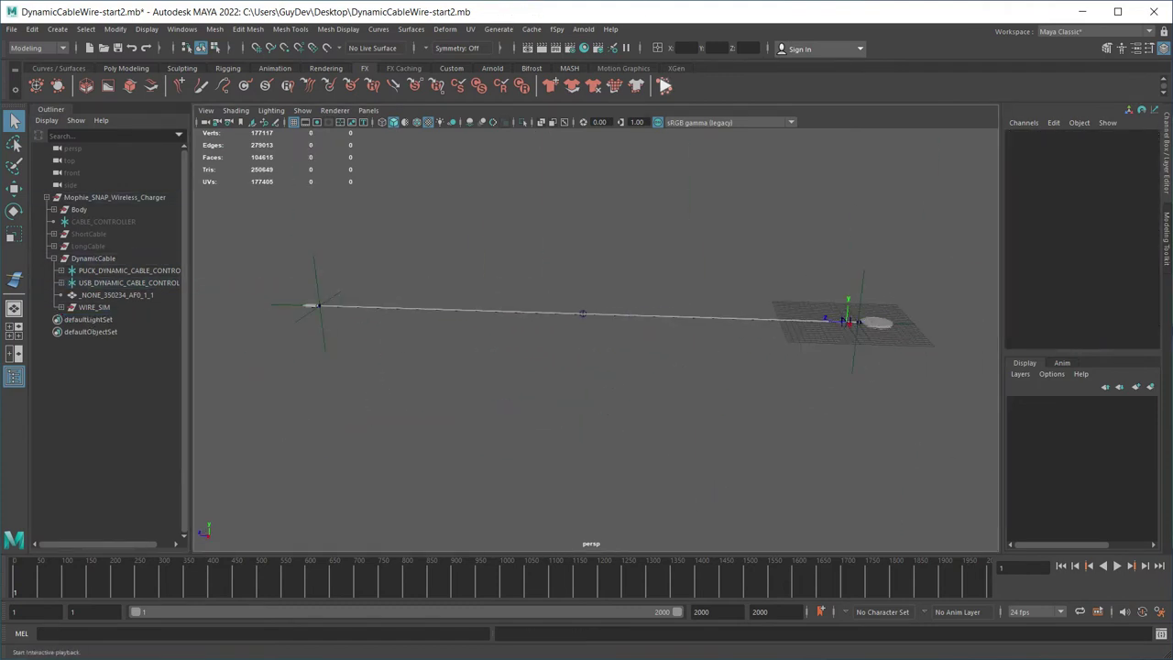
click(664, 87)
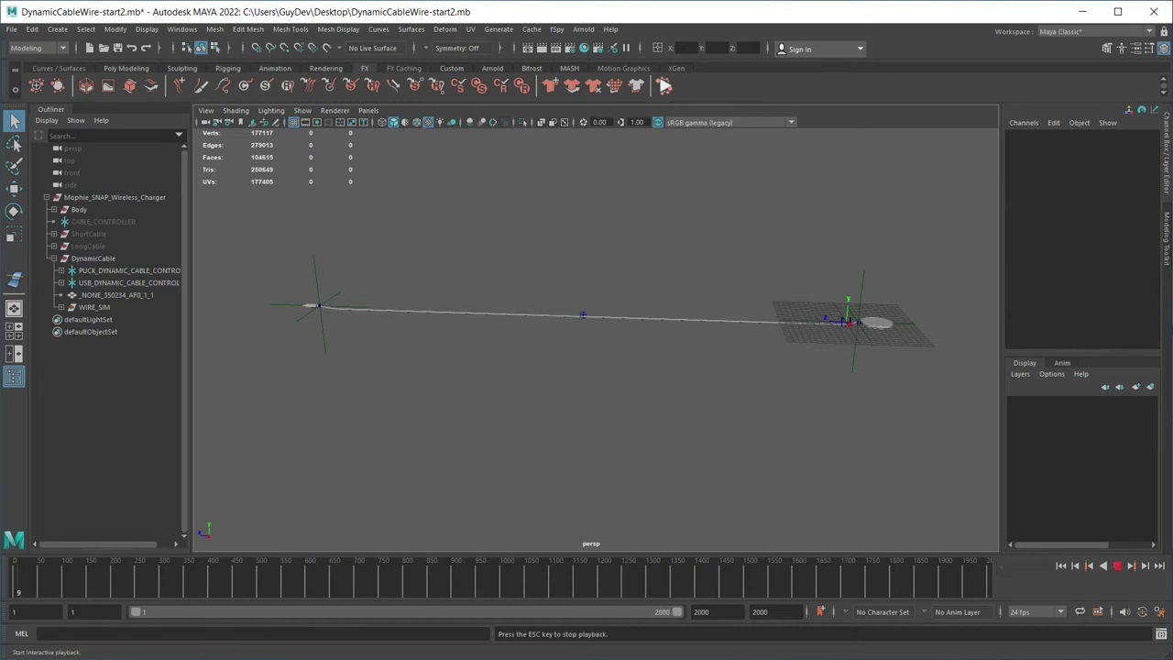
click(128, 283)
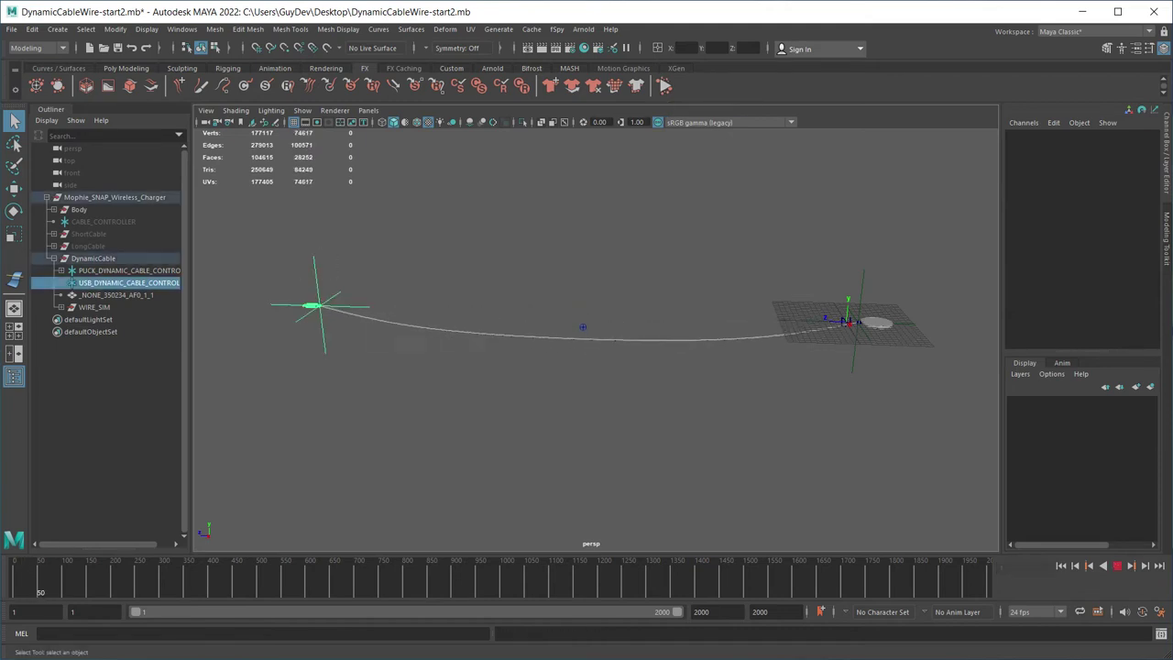
key(w)
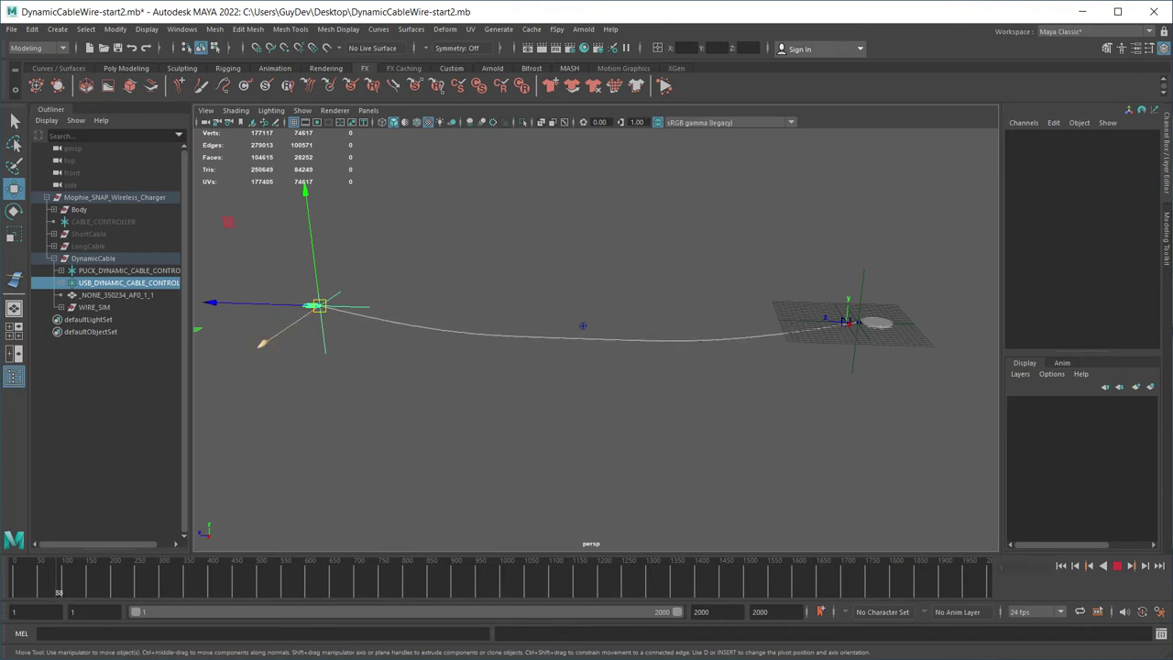
drag(197, 328, 249, 309)
drag(368, 287, 675, 305)
drag(588, 328, 199, 331)
alt+drag(223, 223, 346, 265)
drag(551, 259, 549, 189)
drag(548, 303, 550, 488)
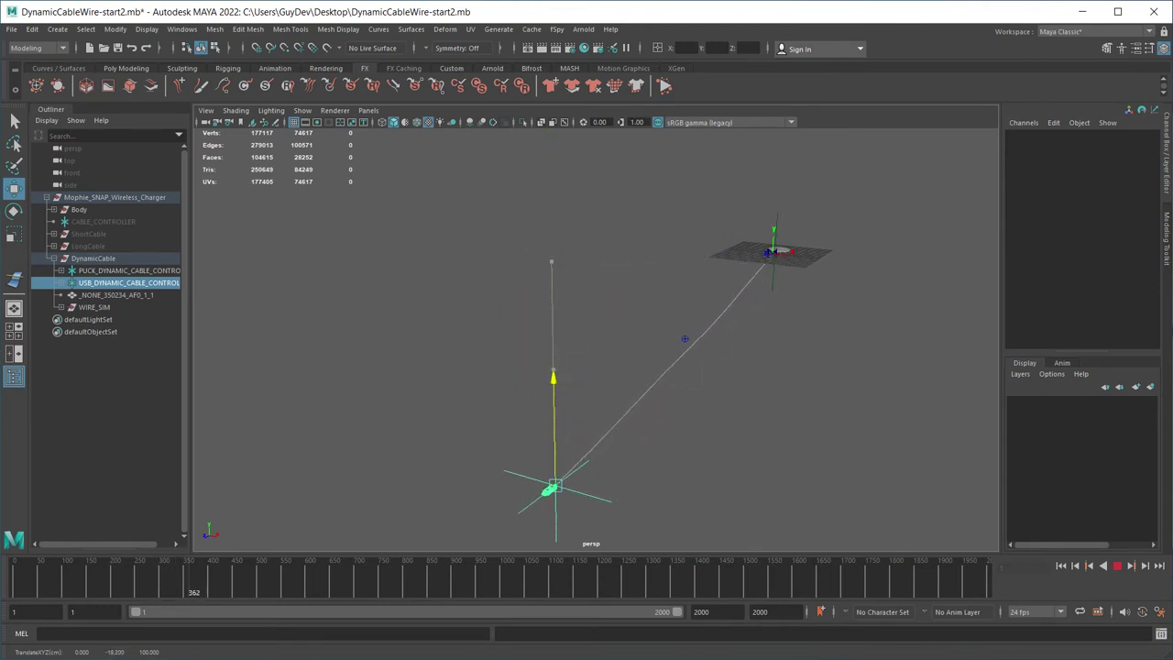
key(ctrl+z)
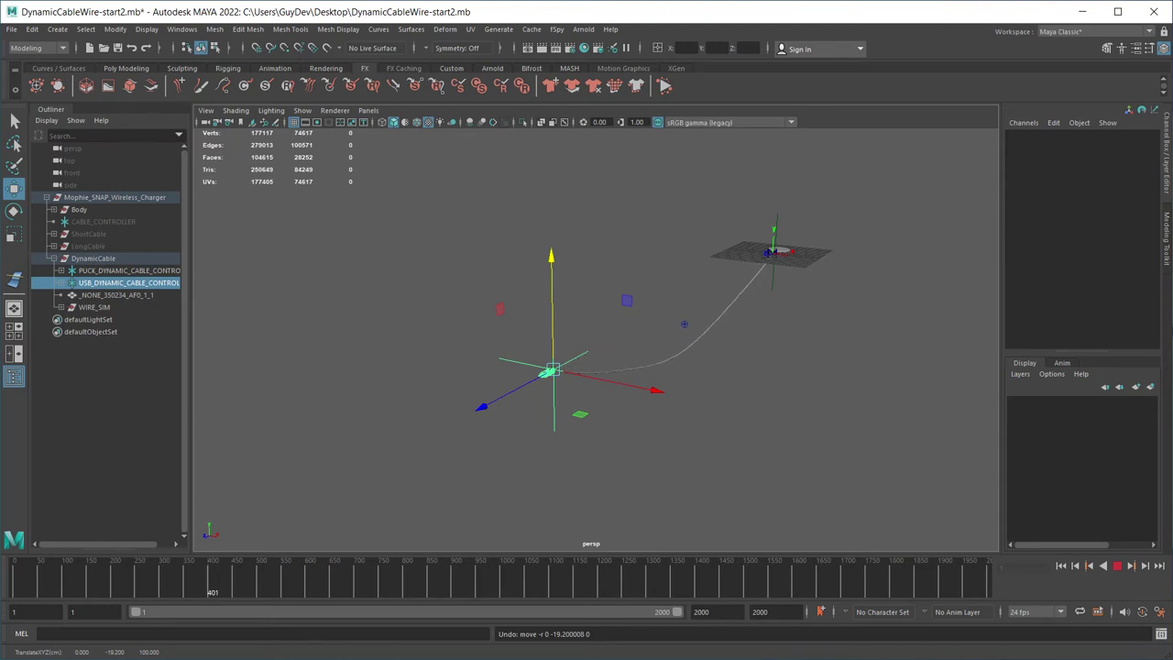
Expand the WIRE_SIM group and check the Ground Plane attributes of nucleus1.
click(95, 307)
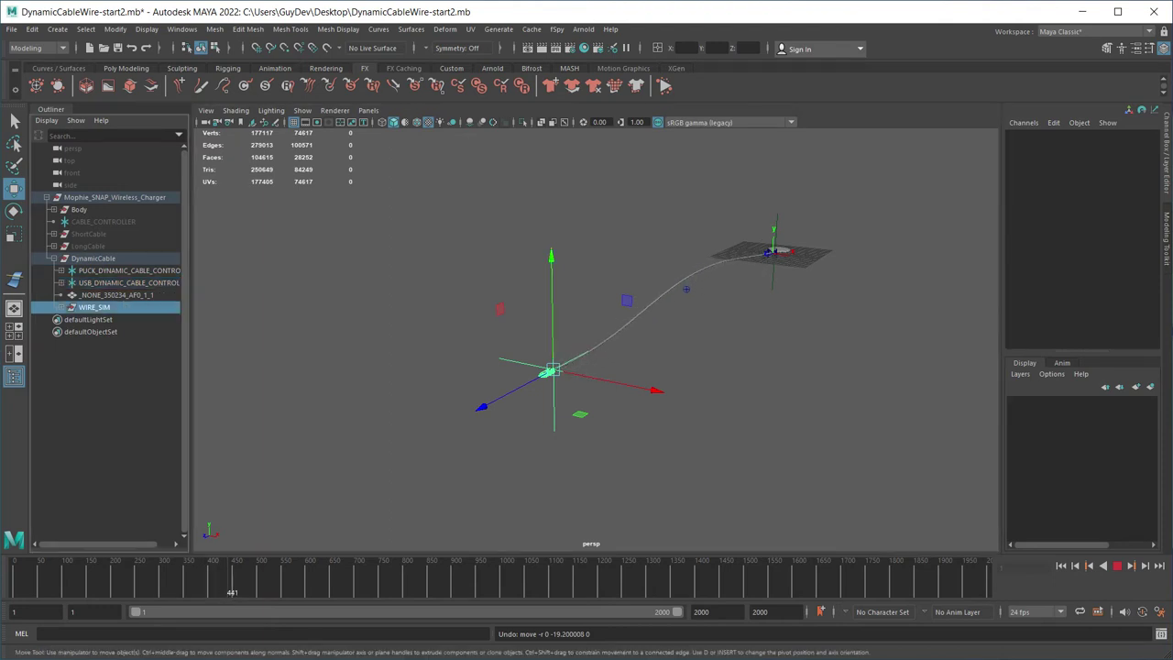
click(62, 307)
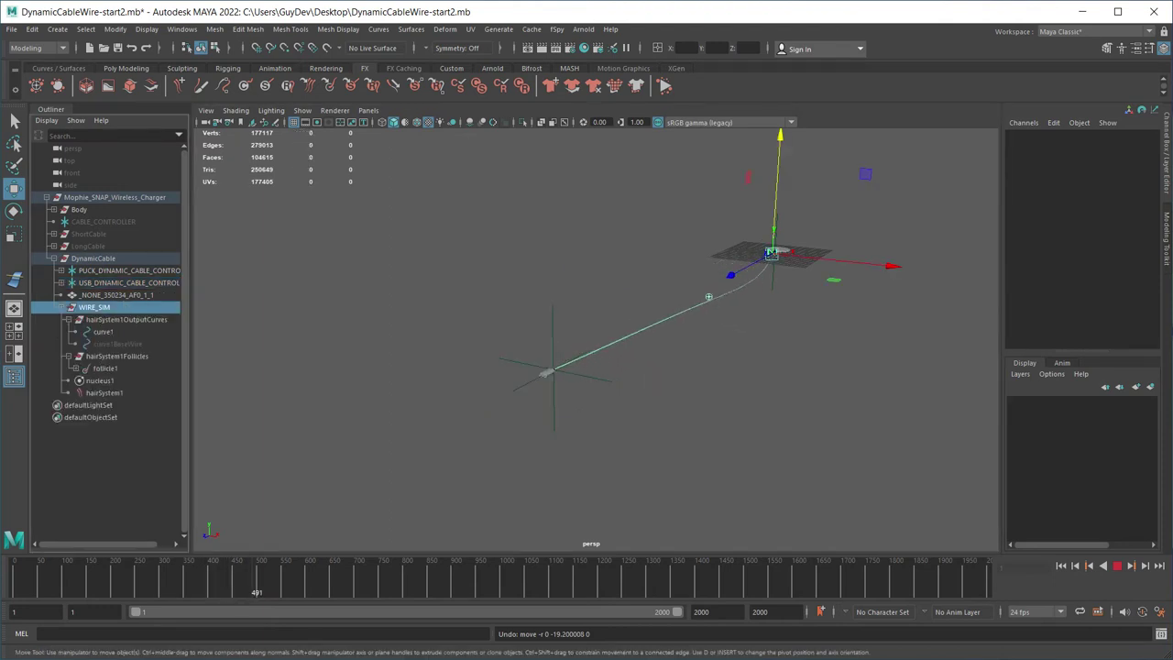
double_click(79, 380)
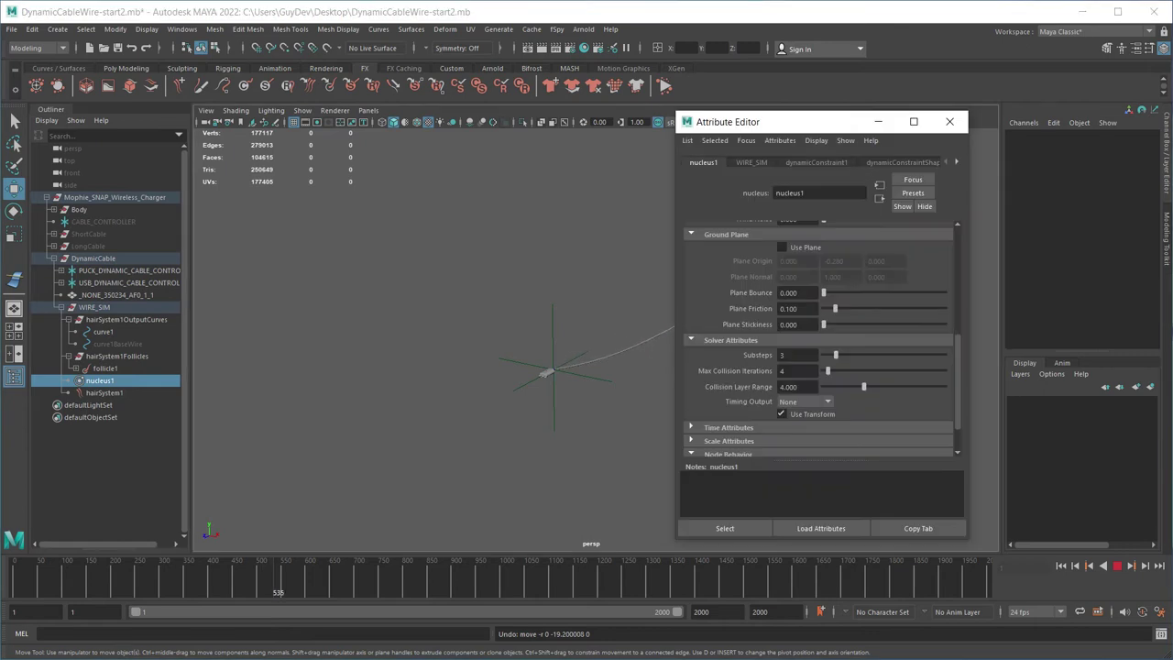
click(949, 122)
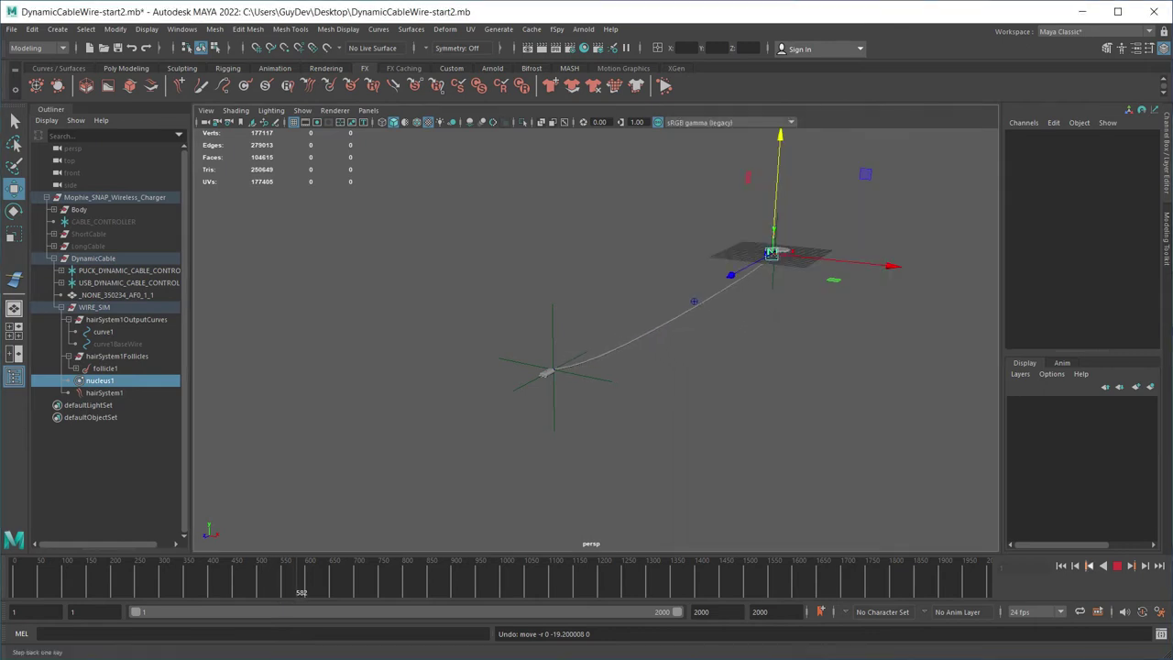
Restart the simulation from the first frame and move the USB_DYNAMIC_CABLE_CONTROLLER up and down to test the cable's motion.
click(1115, 565)
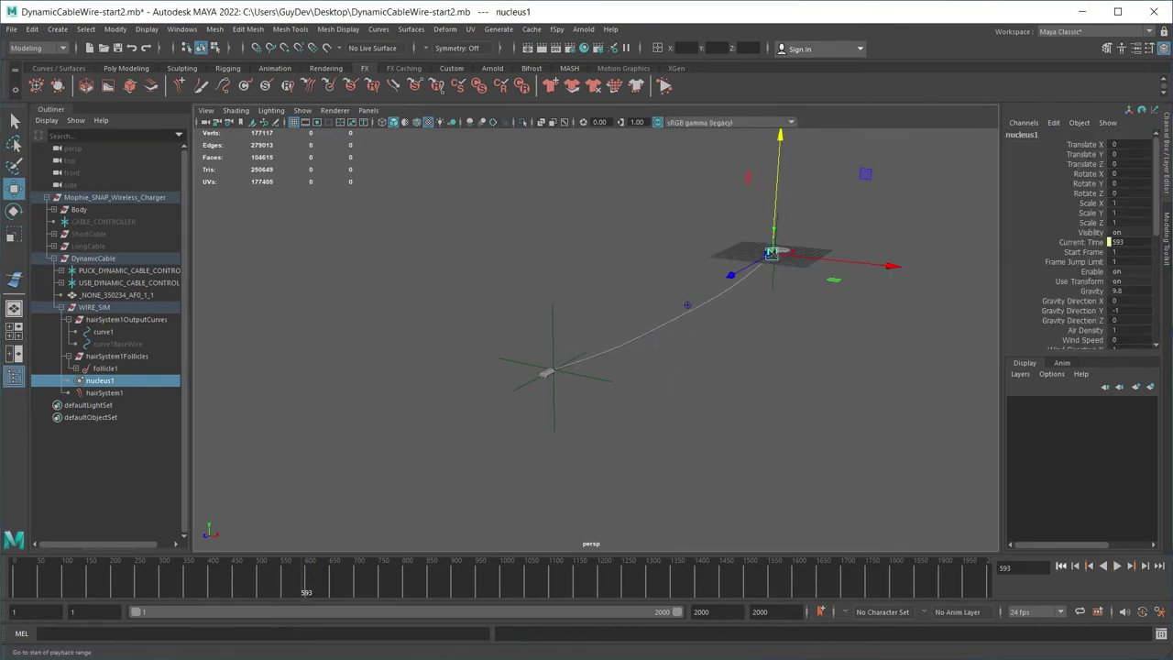
click(1061, 565)
click(1117, 565)
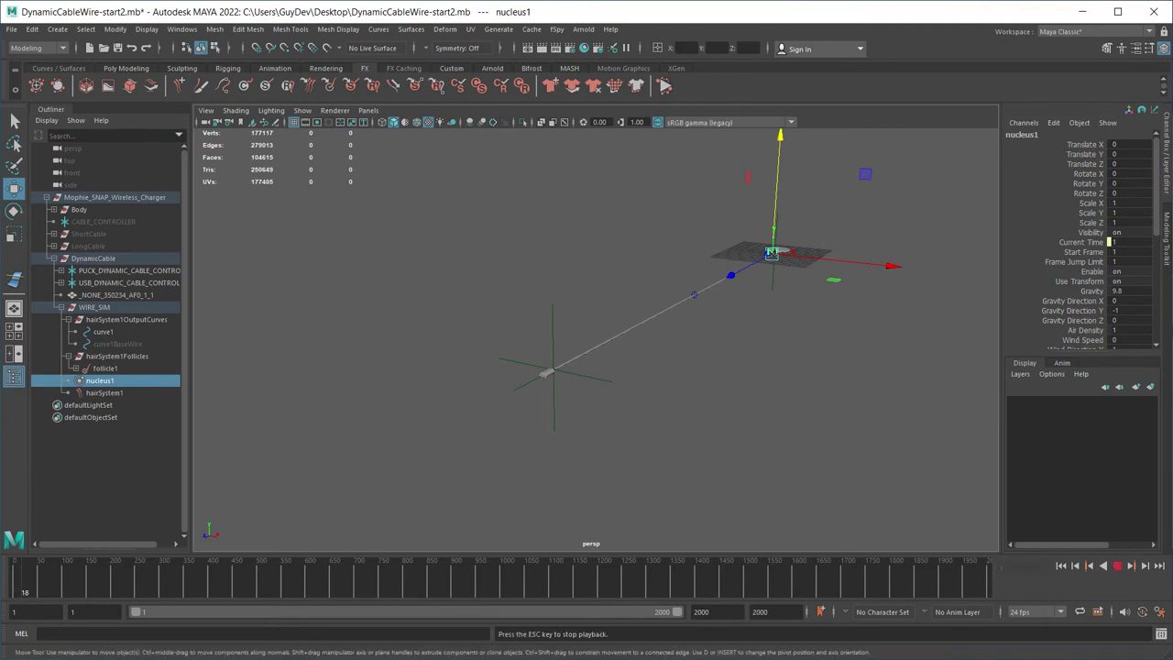
drag(563, 328, 566, 330)
drag(551, 258, 551, 232)
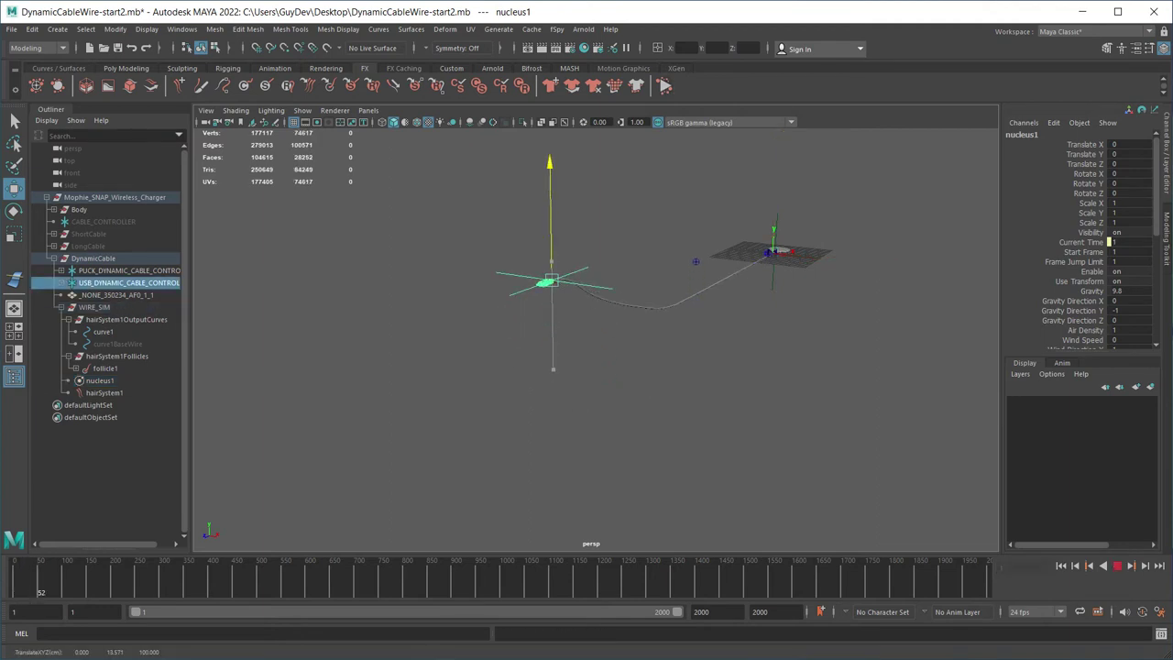
drag(549, 160, 552, 323)
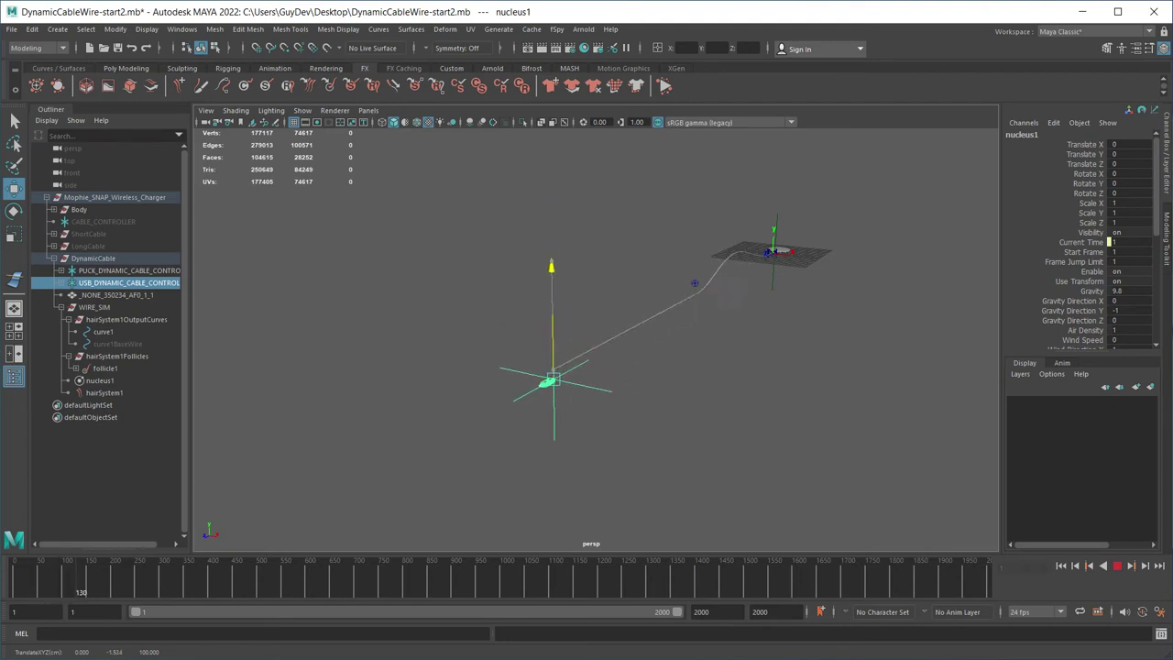
drag(551, 266, 551, 240)
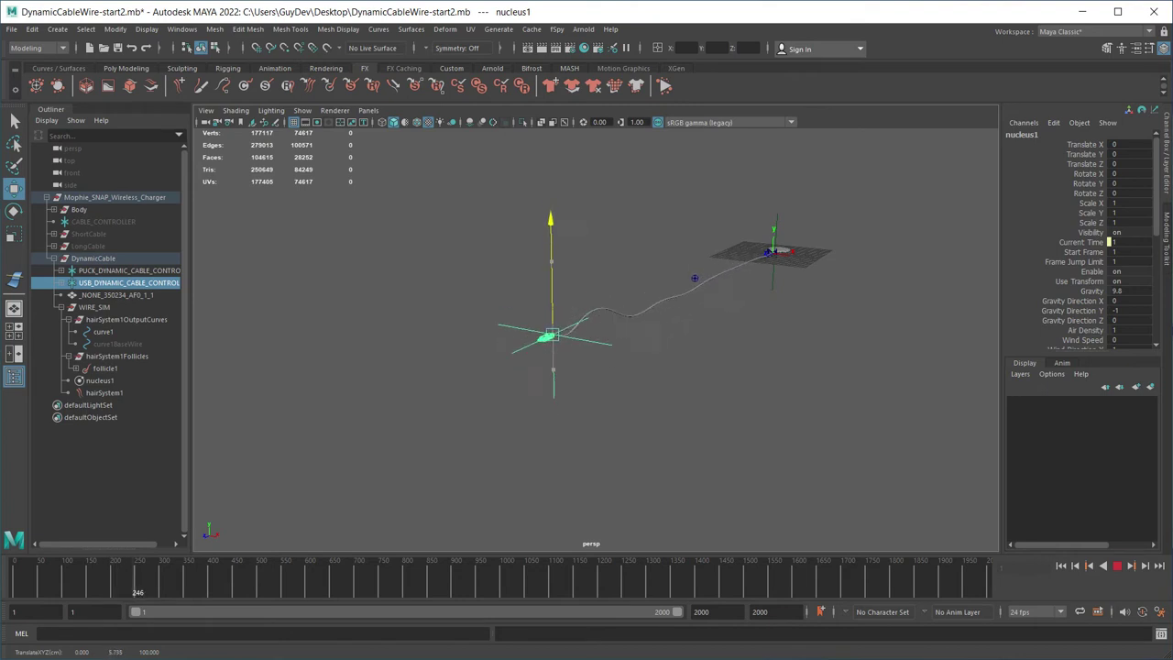
scroll(552, 261, up, 10)
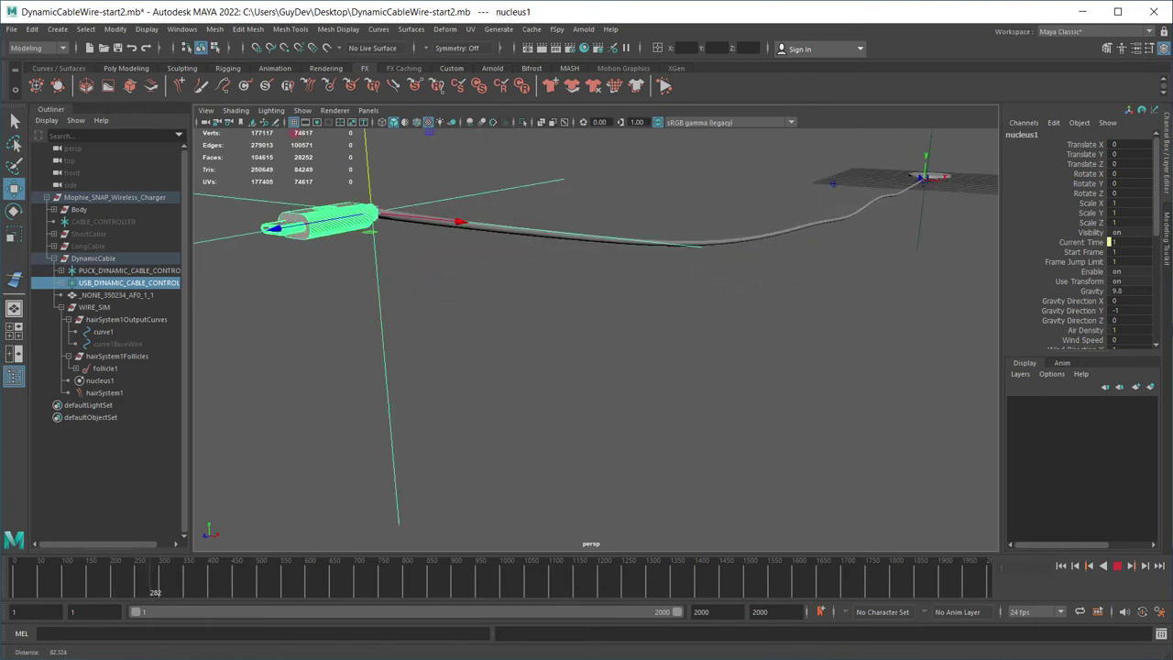
alt+middle_drag(616, 305, 622, 378)
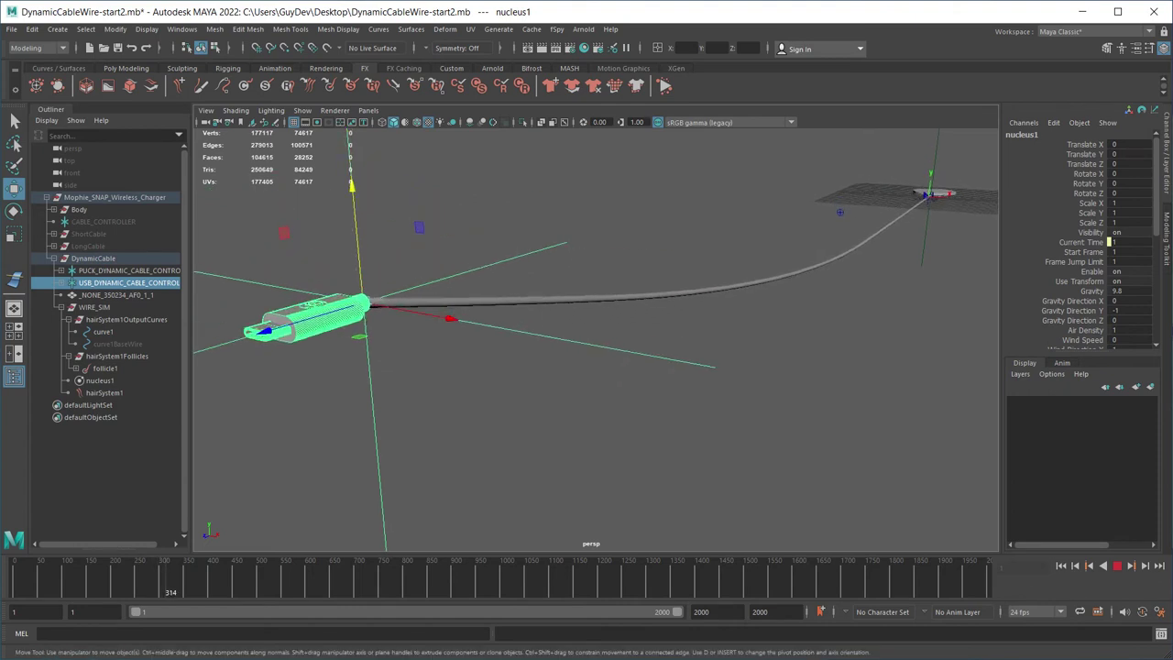
mouse_move(351, 187)
mouse_down()
mouse_move(349, 144)
mouse_move(356, 235)
mouse_move(350, 165)
mouse_move(353, 200)
mouse_up()
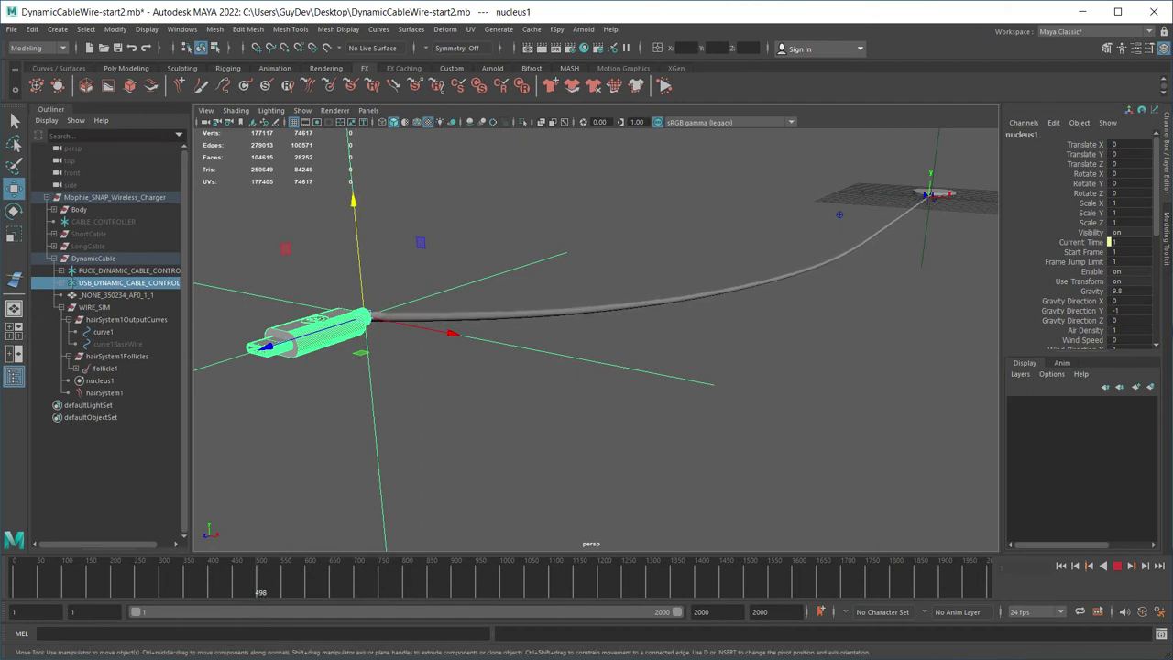
Undo the test moves of the USB_DYNAMIC_CABLE_CONTROLLER, stop the simulation and return to frame 1.
drag(352, 200, 363, 312)
key(ctrl+z)
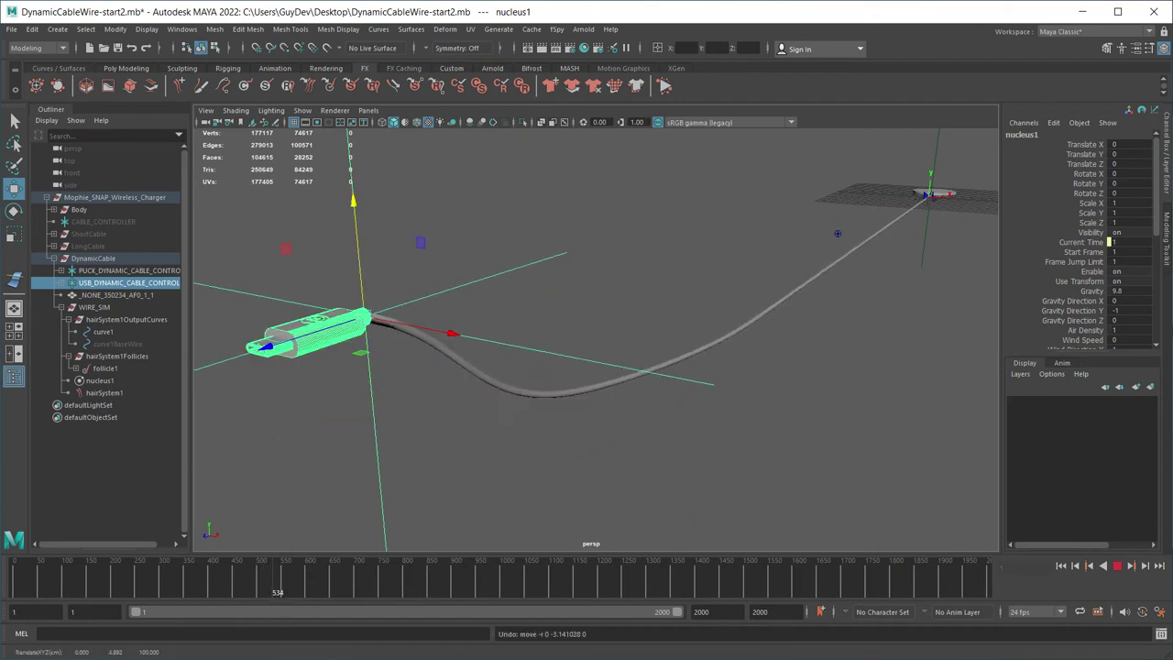
key(ctrl+z)
key(ctrl+z)
key(ctrl+z)
key(ctrl+z)
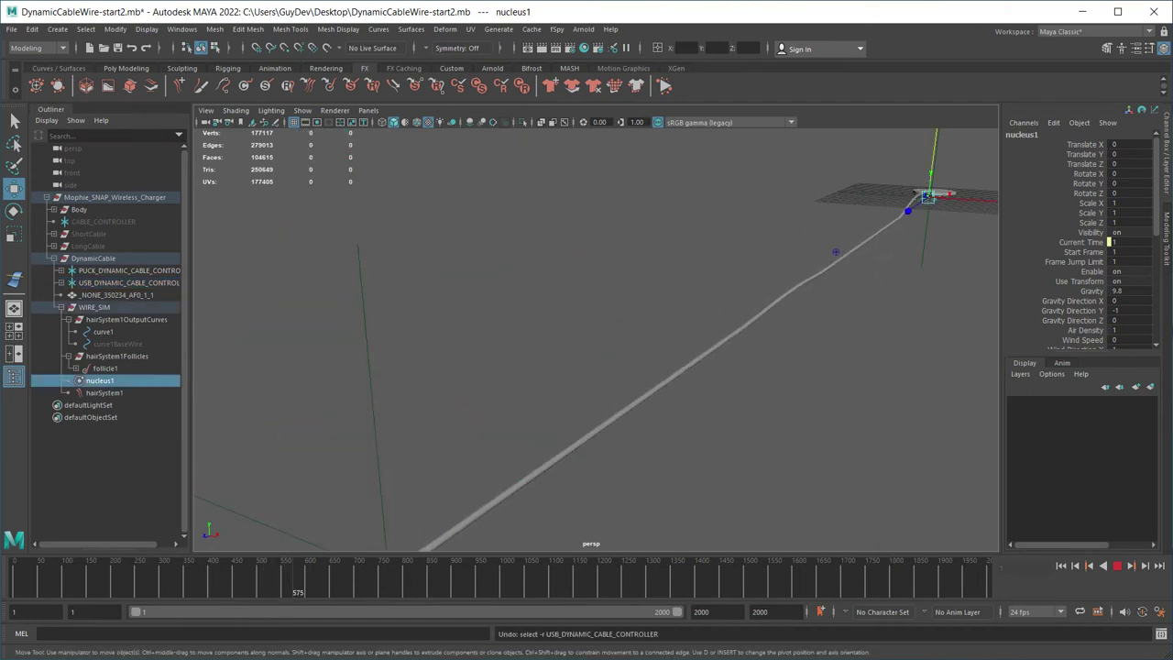
scroll(596, 339, down, 2)
click(1116, 565)
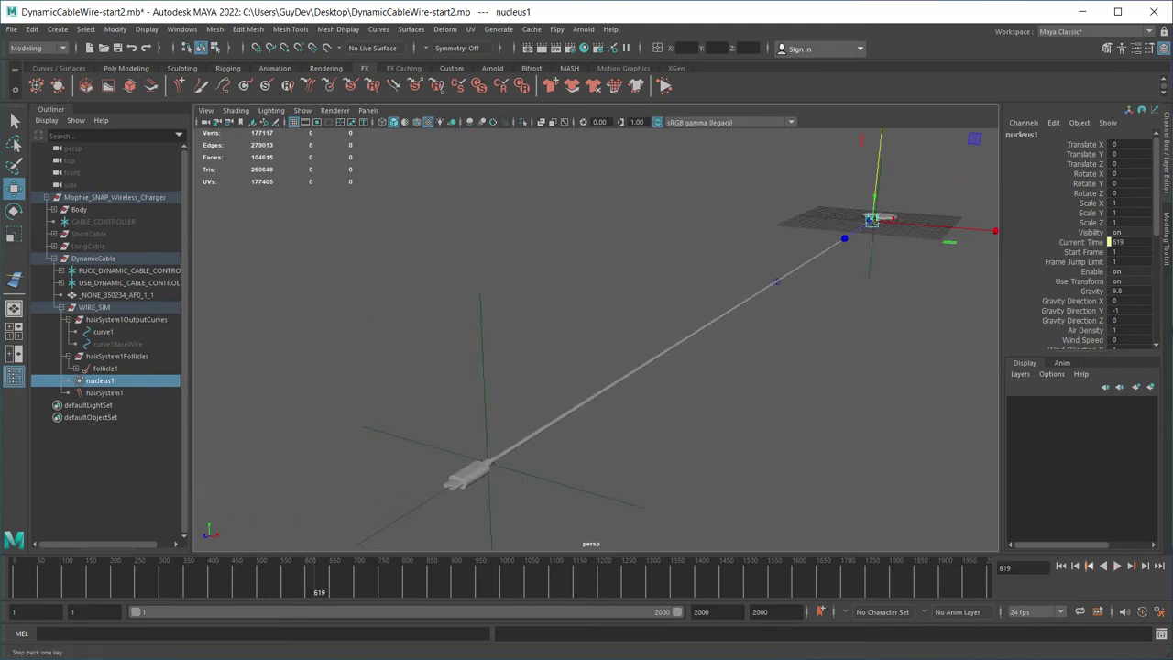
click(1061, 565)
Run interactive playback and move the USB_DYNAMIC_CABLE_CONTROLLER along Z toward the puck, to about 29.217, to test the cable's slack.
alt+drag(678, 394, 572, 337)
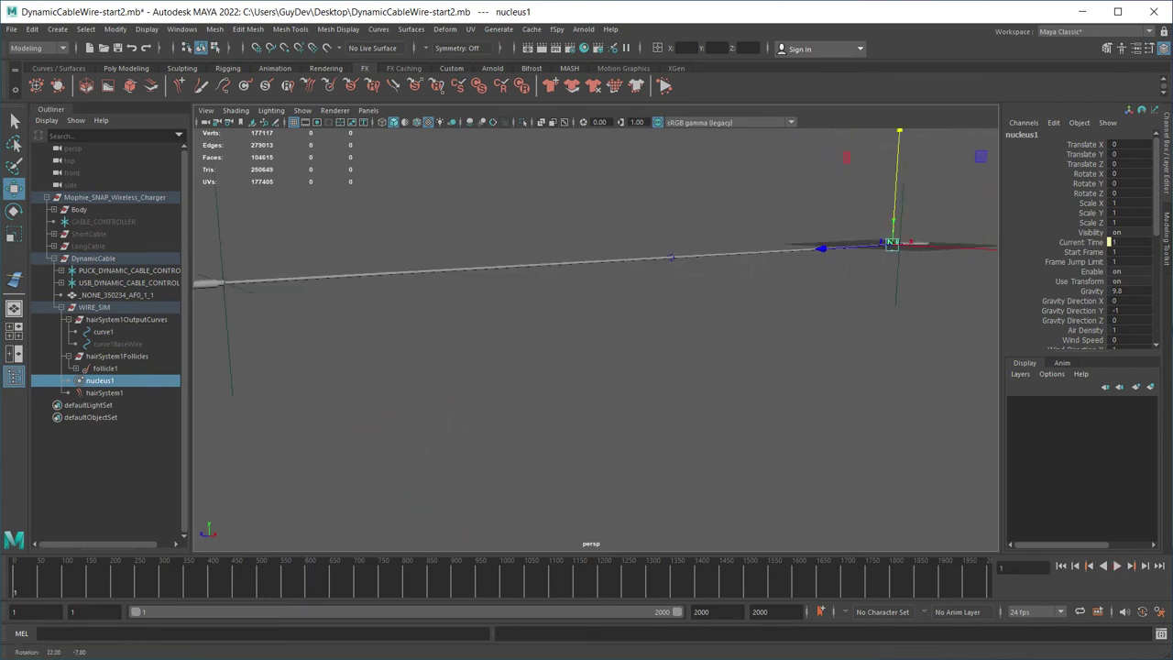
mouse_move(573, 337)
alt+right_down()
mouse_move(586, 339)
mouse_move(549, 341)
alt+right_up()
alt+drag(550, 340, 566, 368)
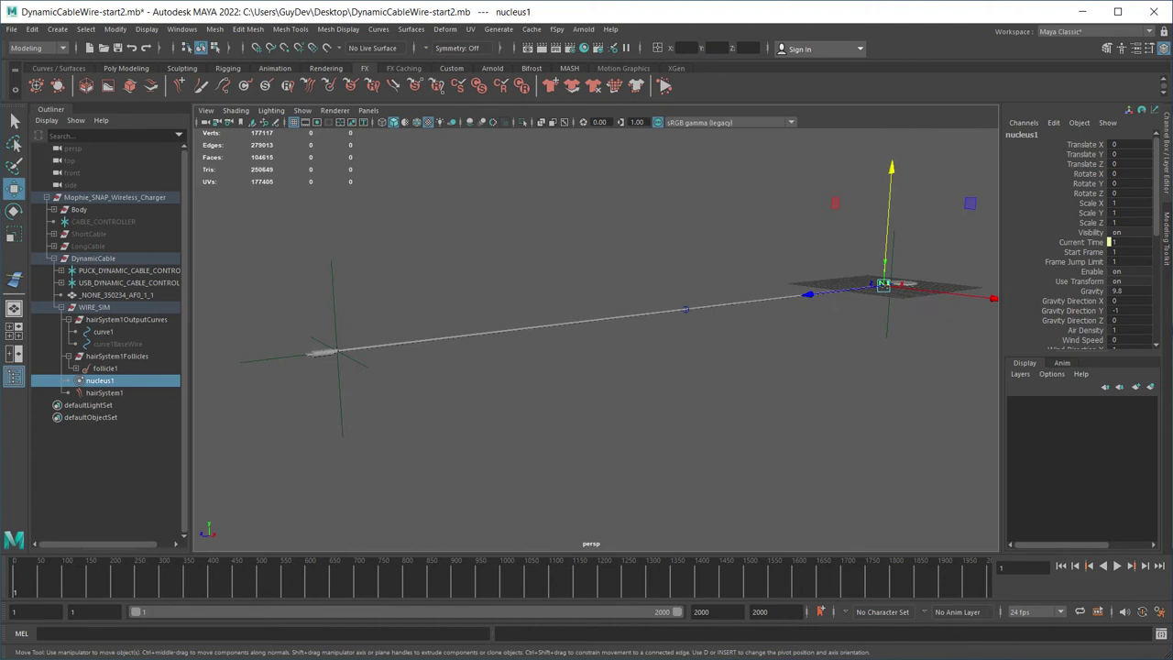
click(348, 390)
click(340, 390)
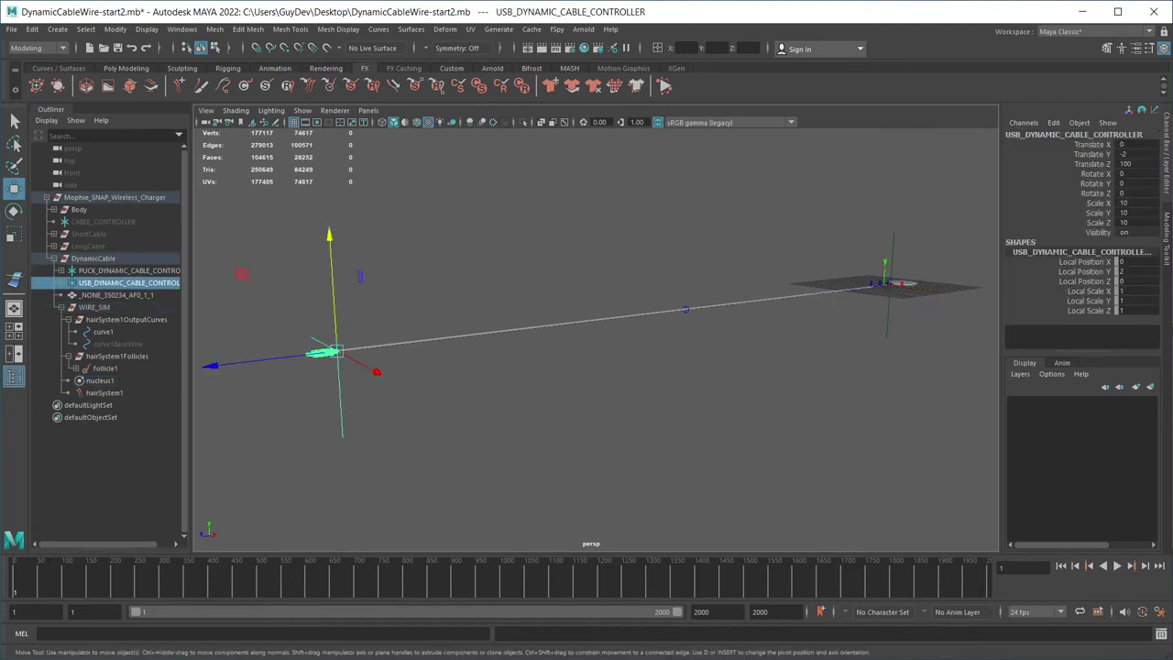
alt+drag(440, 367, 442, 405)
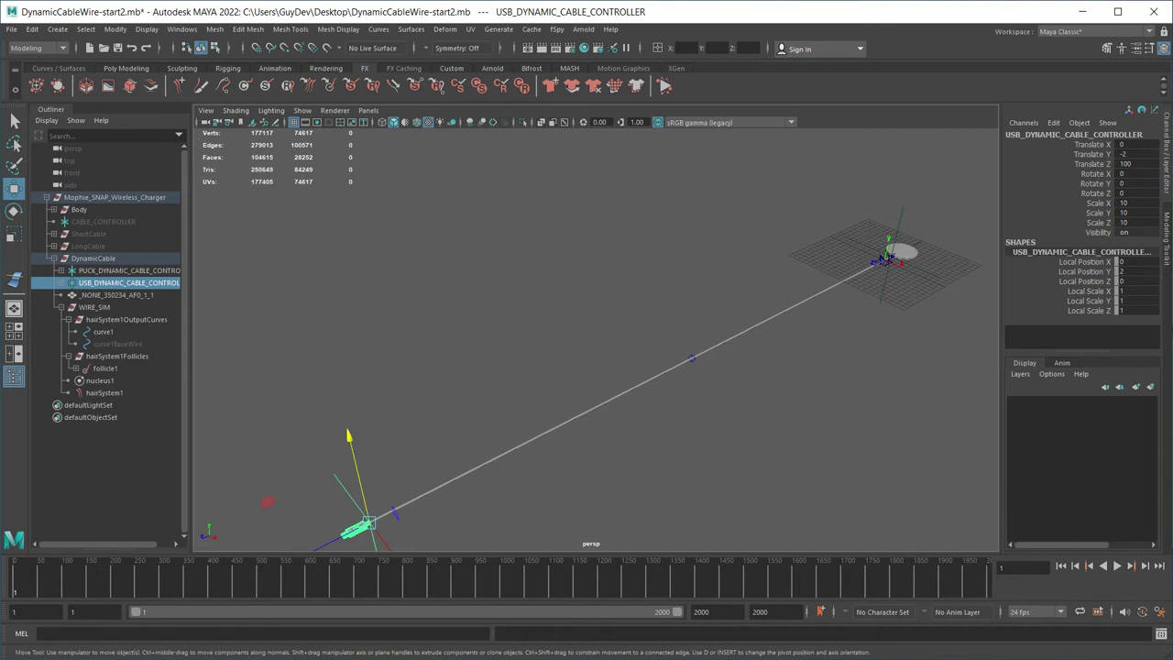
alt+middle_drag(513, 404, 485, 348)
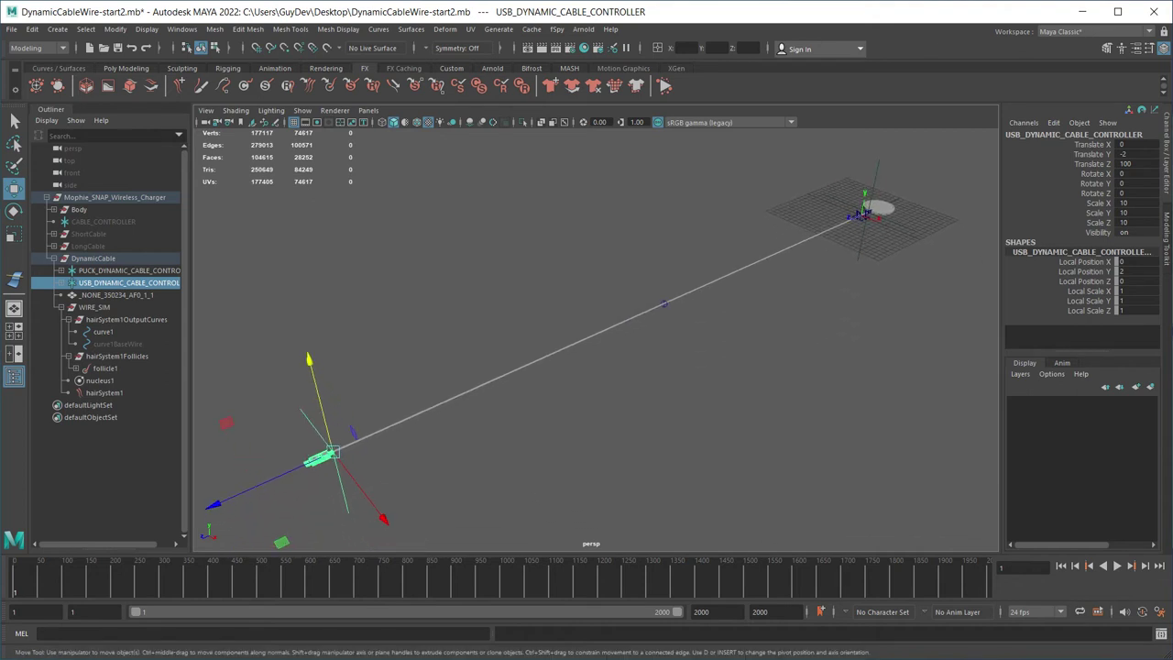
key(alt+v)
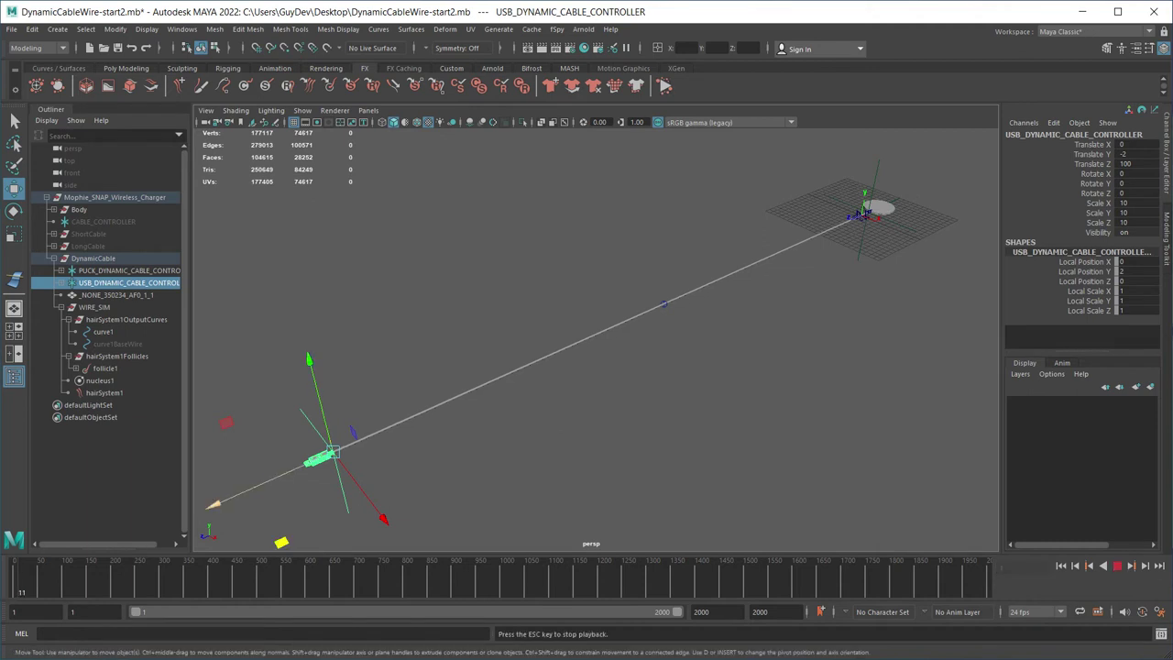
drag(215, 504, 477, 387)
drag(568, 347, 746, 266)
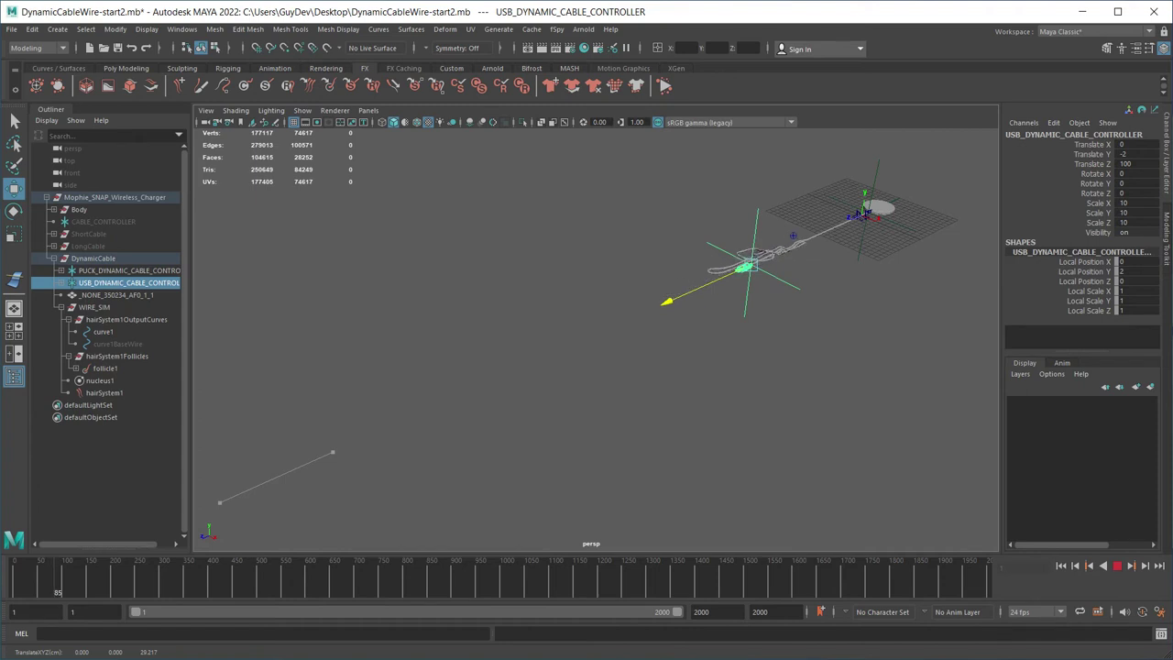
Examine how the slack cable coils and settles between the USB connector and the puck while the simulation plays.
alt+middle_drag(667, 302, 445, 390)
scroll(408, 383, up, 3)
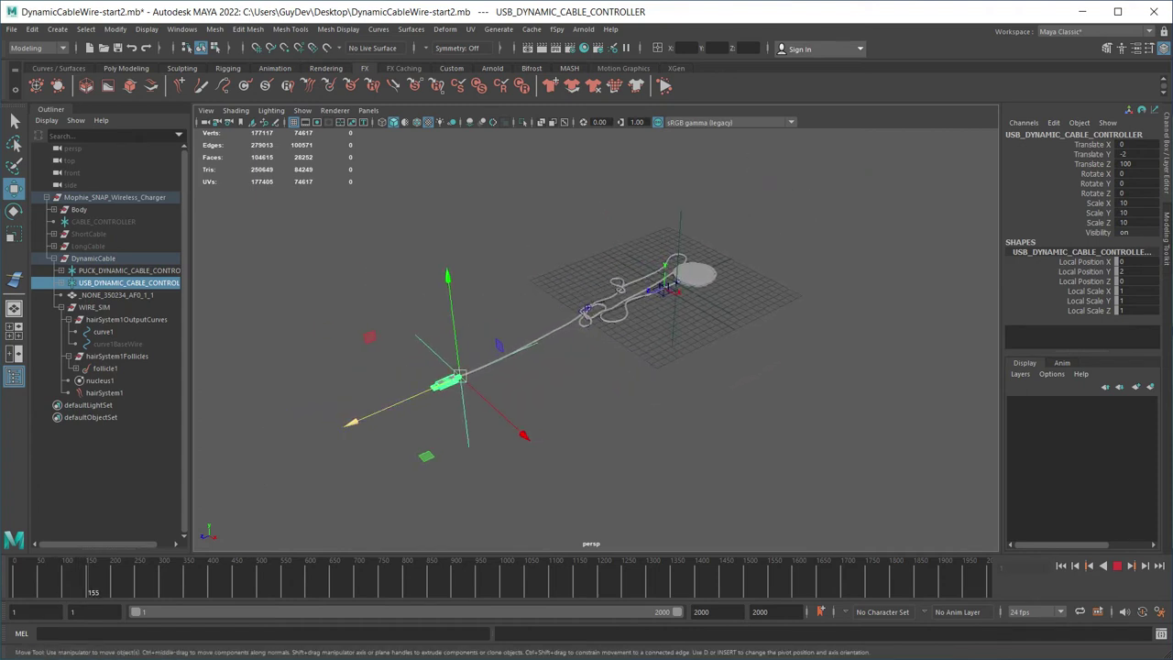
drag(351, 423, 449, 381)
scroll(449, 381, up, 4)
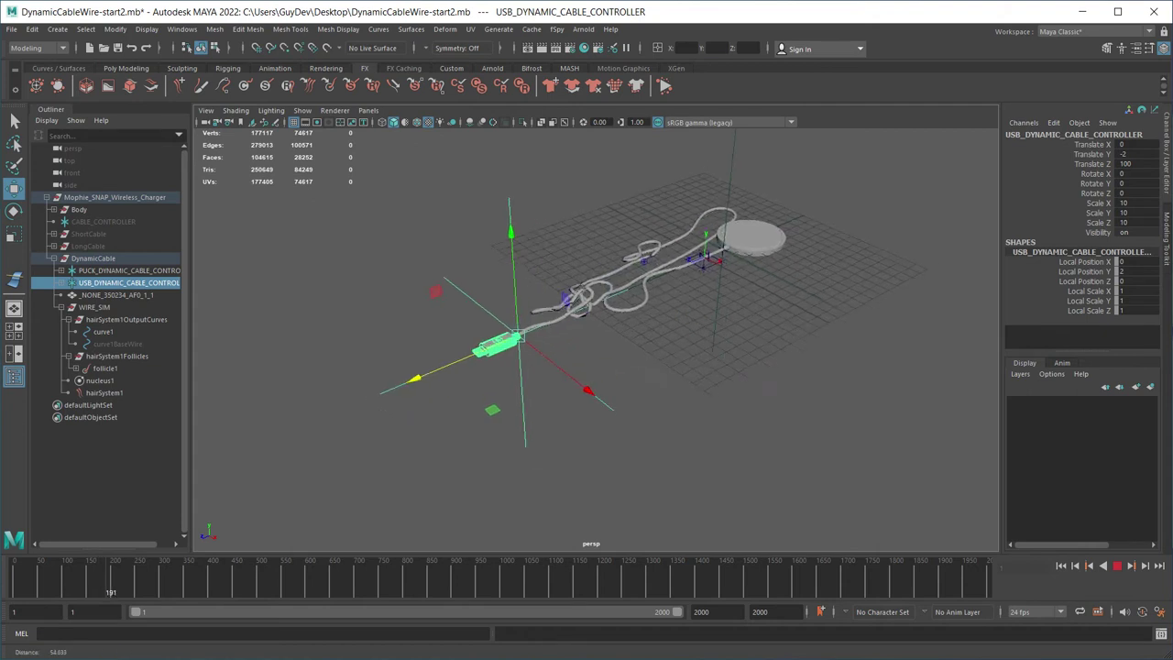
scroll(450, 381, up, 3)
alt+middle_drag(449, 381, 422, 425)
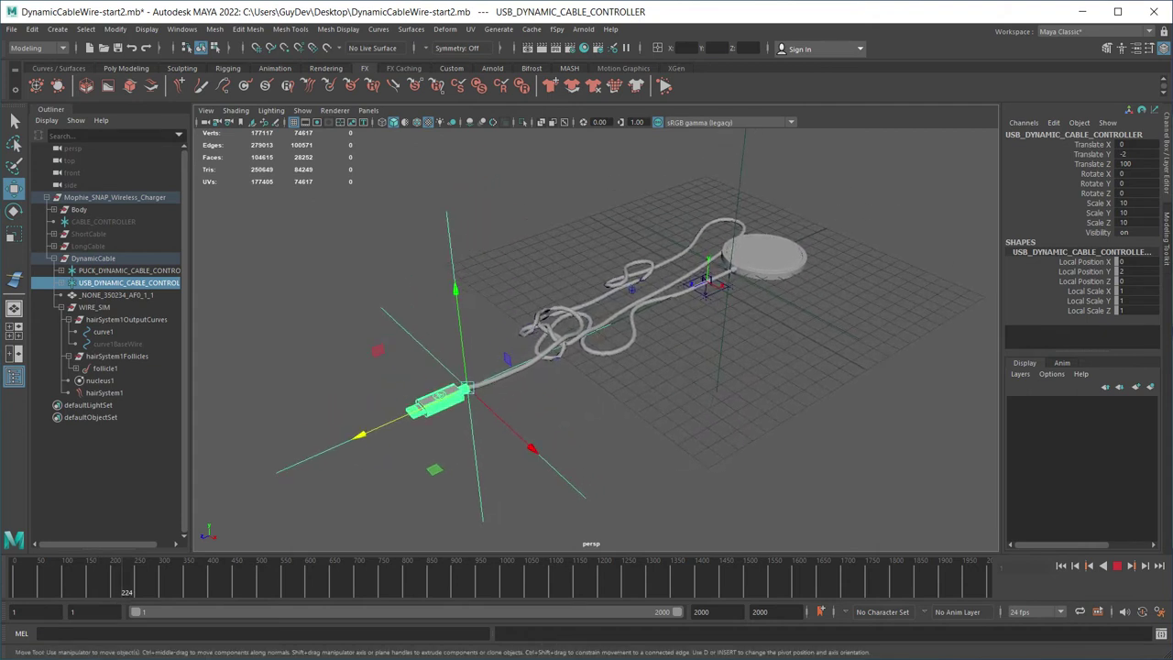
key(e)
drag(501, 457, 330, 424)
key(w)
alt+drag(330, 424, 352, 431)
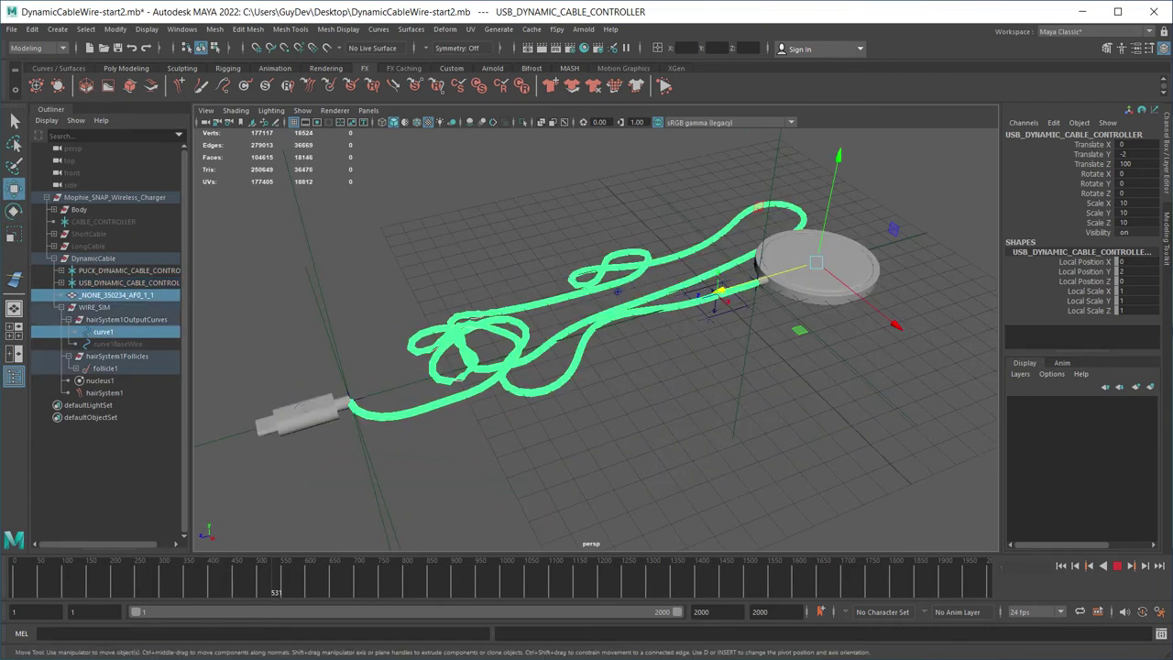
Open the wire1 deformer attributes of the cable mesh and try lowering Rotation to its minimum.
key(alt+d)
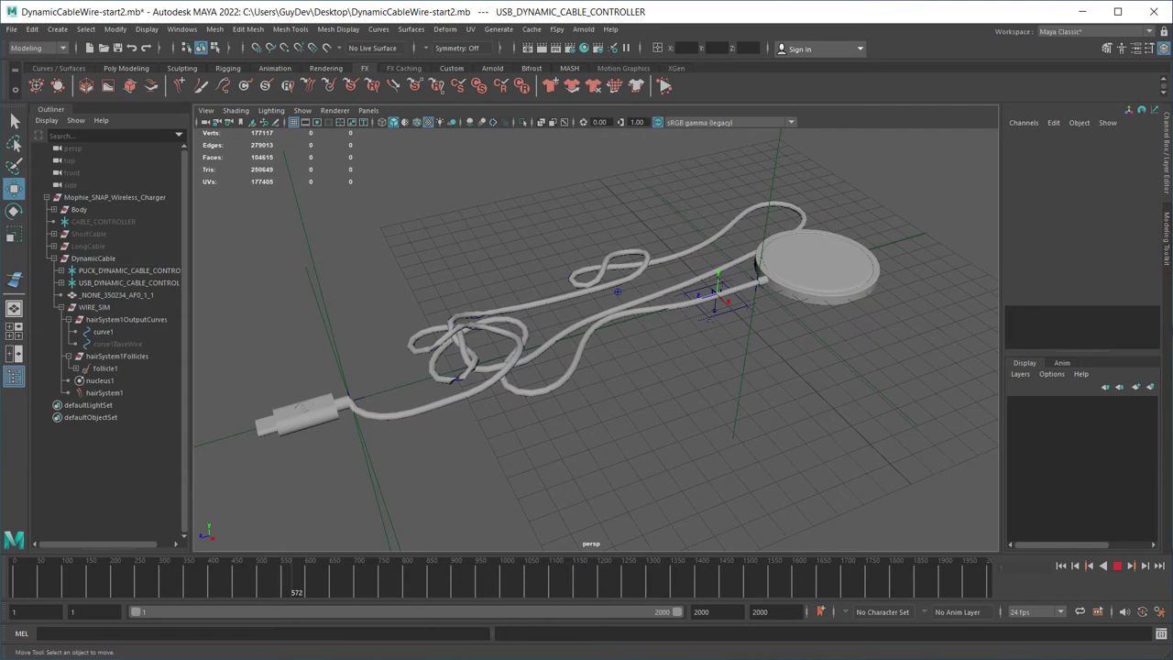
drag(541, 283, 600, 390)
key(ctrl+a)
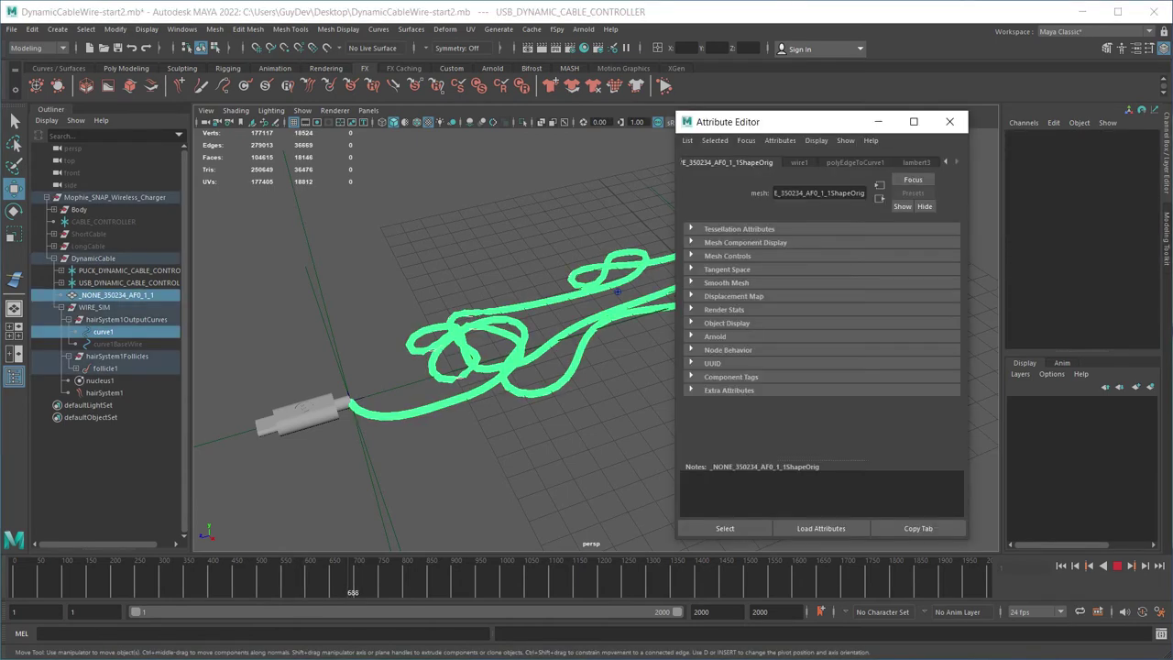
click(799, 163)
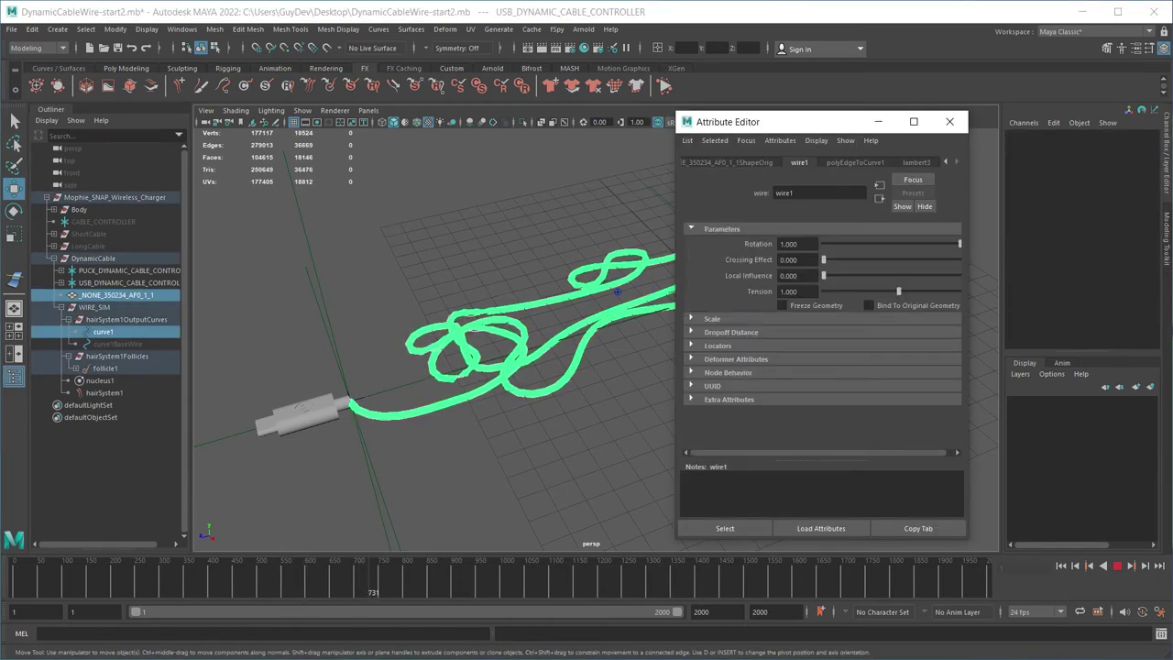
drag(959, 244, 823, 244)
scroll(435, 339, down, 7)
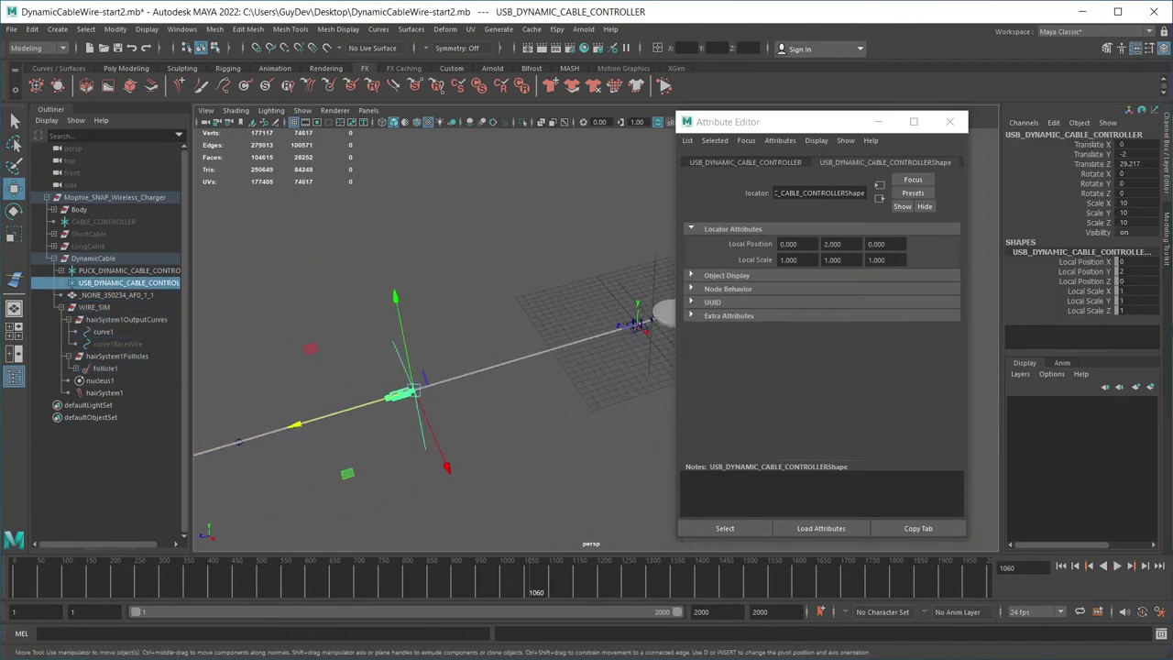
alt+middle_drag(435, 339, 339, 324)
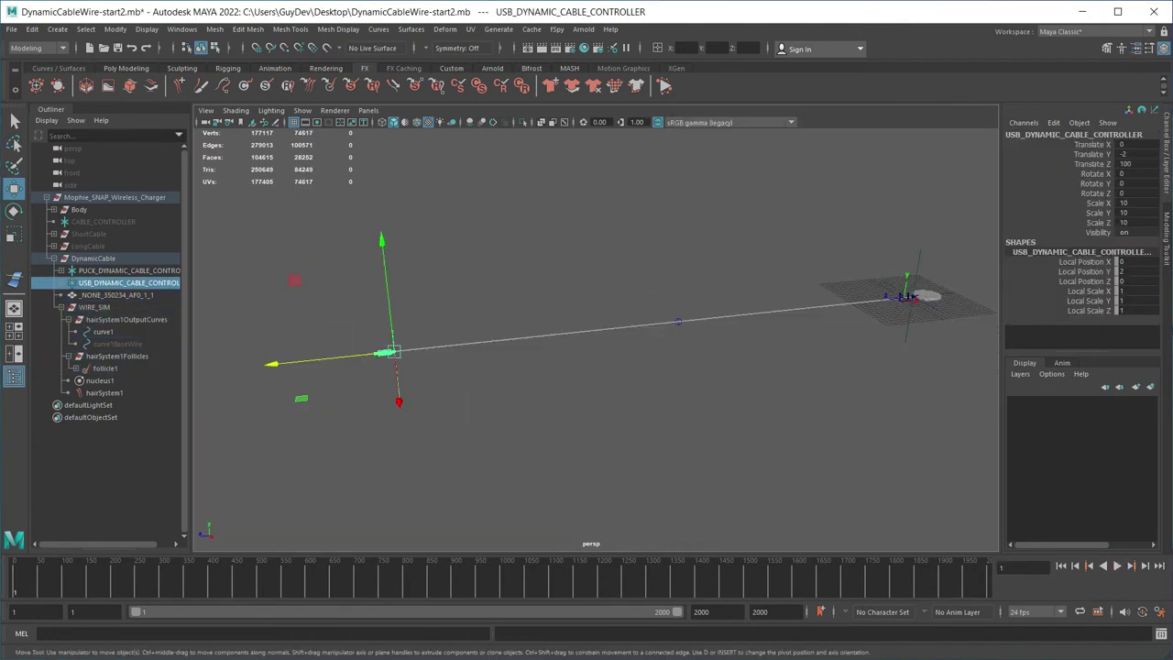
Paste the copied animated cylinder into the scene and keep pCylinder1 inside the WIRE_SIM group.
key(ctrl+v)
click(47, 405)
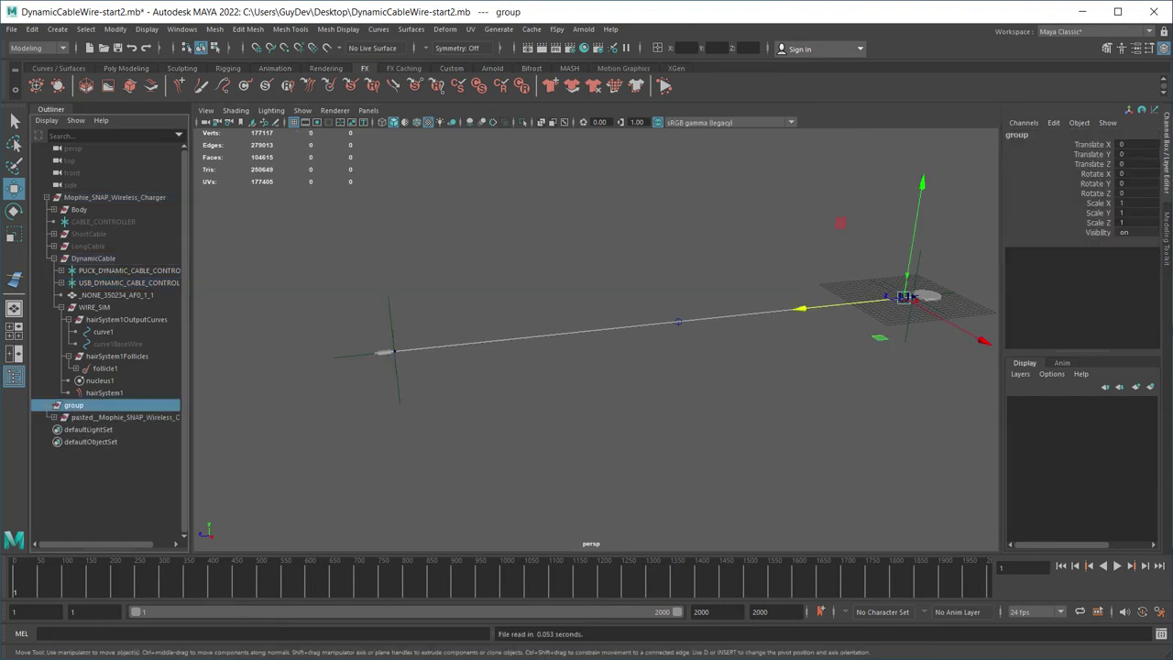
click(117, 417)
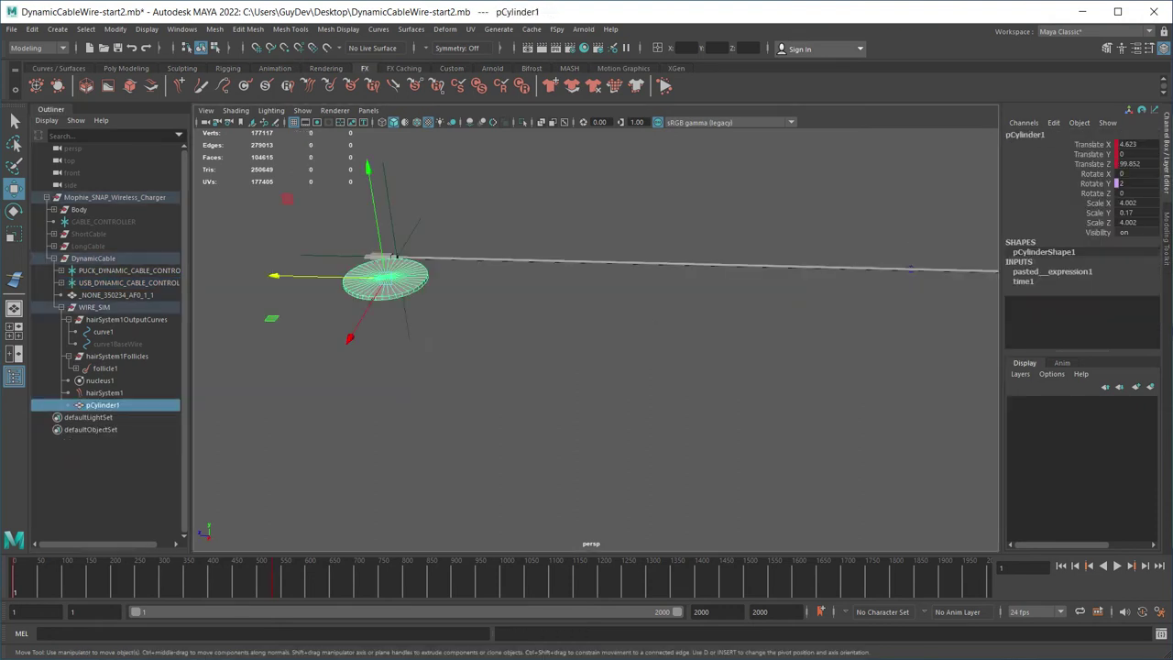
Preview the cylinder's animated travel and spin by scrubbing to frame 151, and return to frame 1.
alt+drag(550, 321, 605, 417)
click(87, 579)
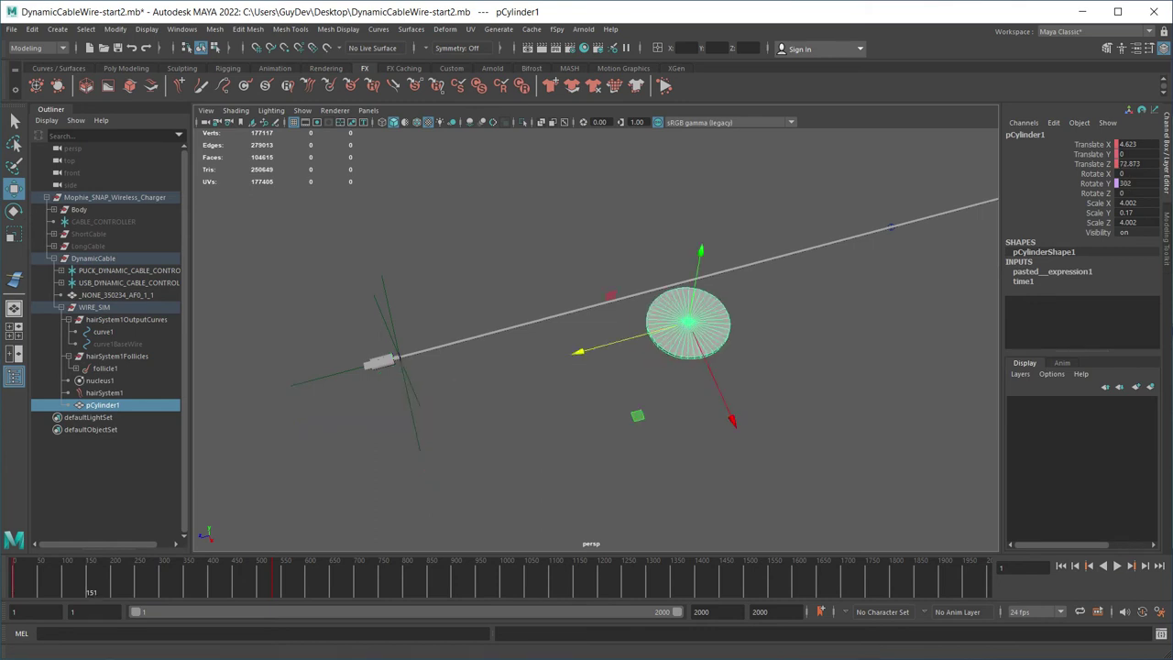
scroll(595, 330, down, 3)
alt+middle_drag(595, 330, 465, 372)
scroll(595, 329, down, 2)
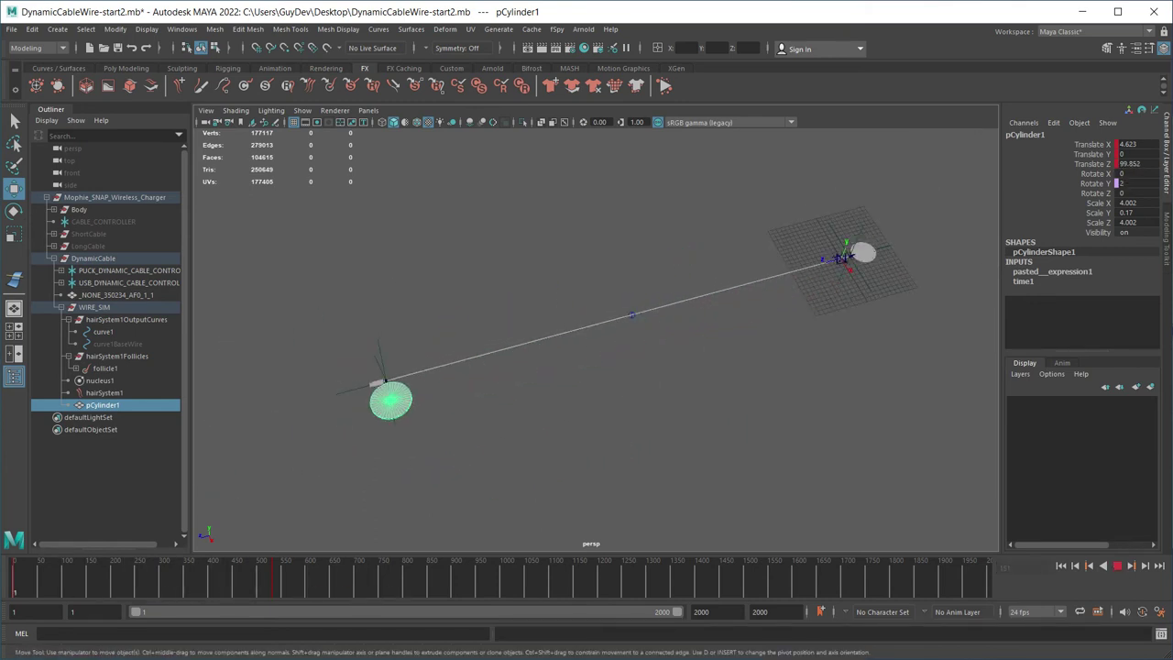
key(alt+shift+v)
Open the expression on pCylinder1's Rotate Y in the Expression Editor and examine how it drives the spin.
key(ctrl+a)
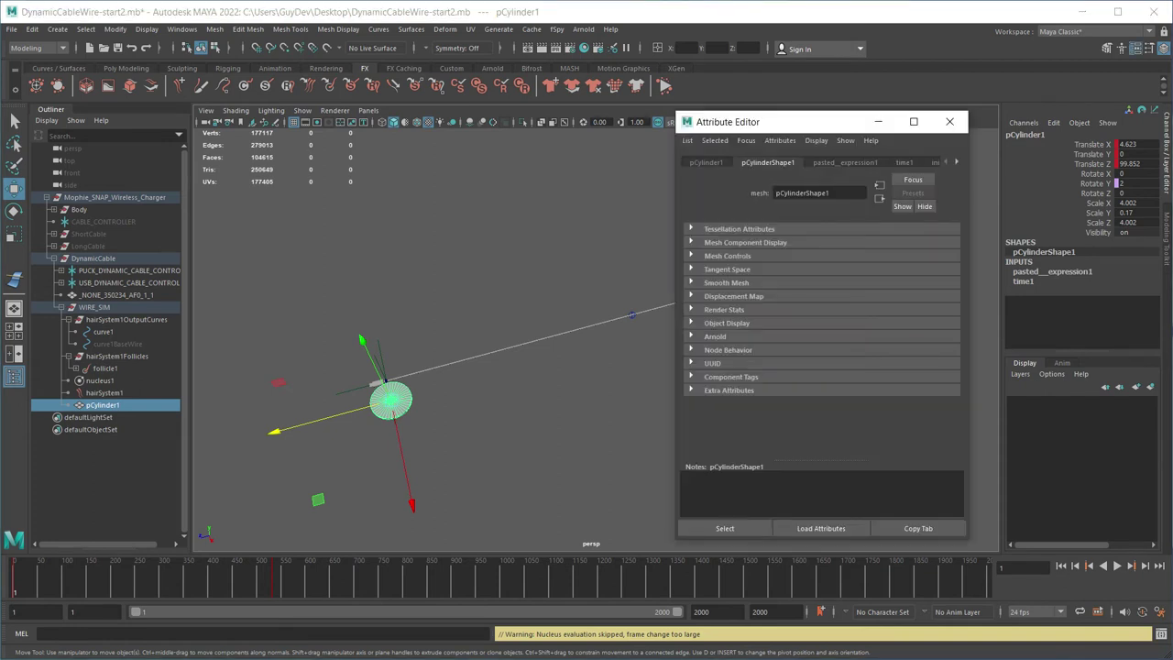
click(706, 162)
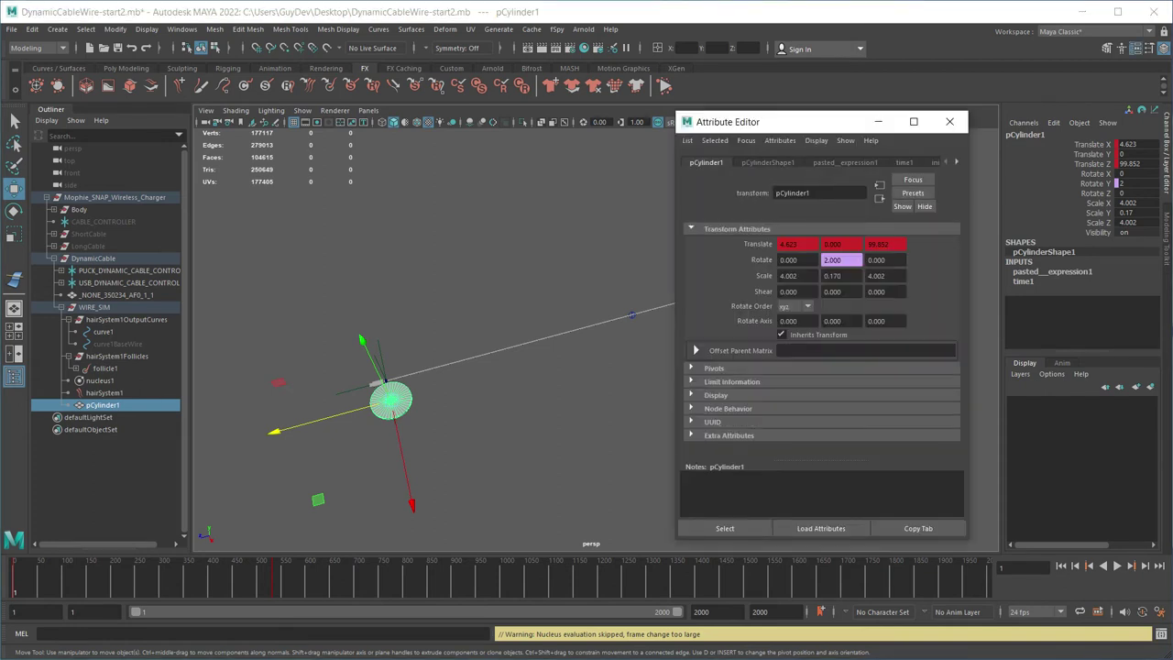
right_click(849, 257)
click(899, 262)
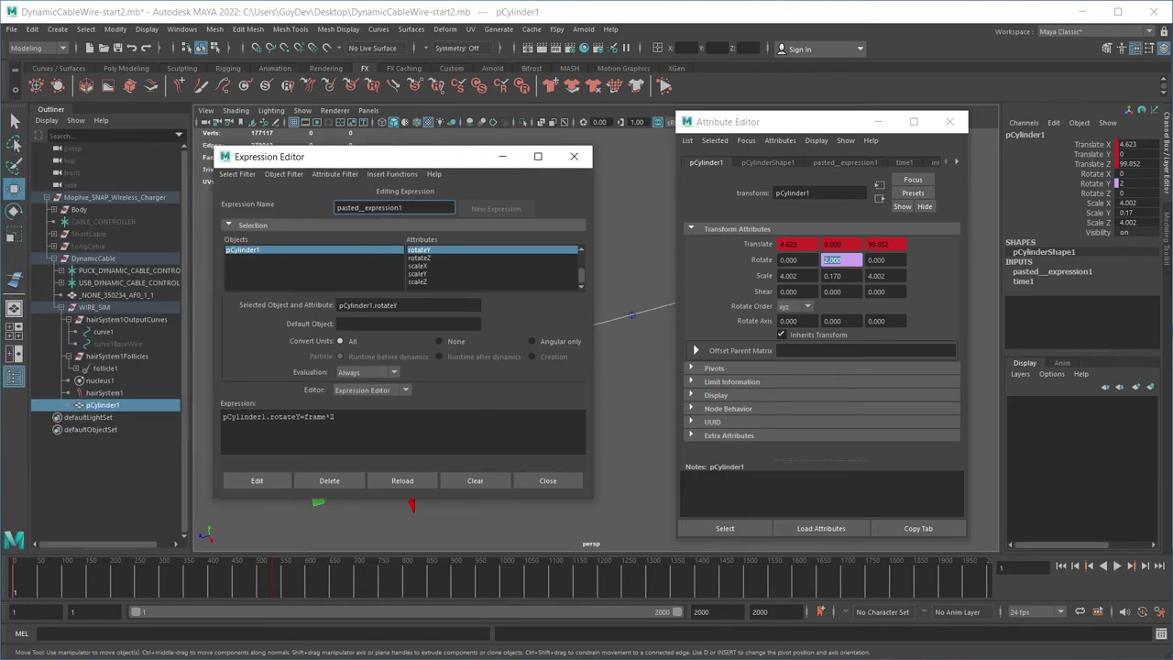
drag(368, 413, 254, 413)
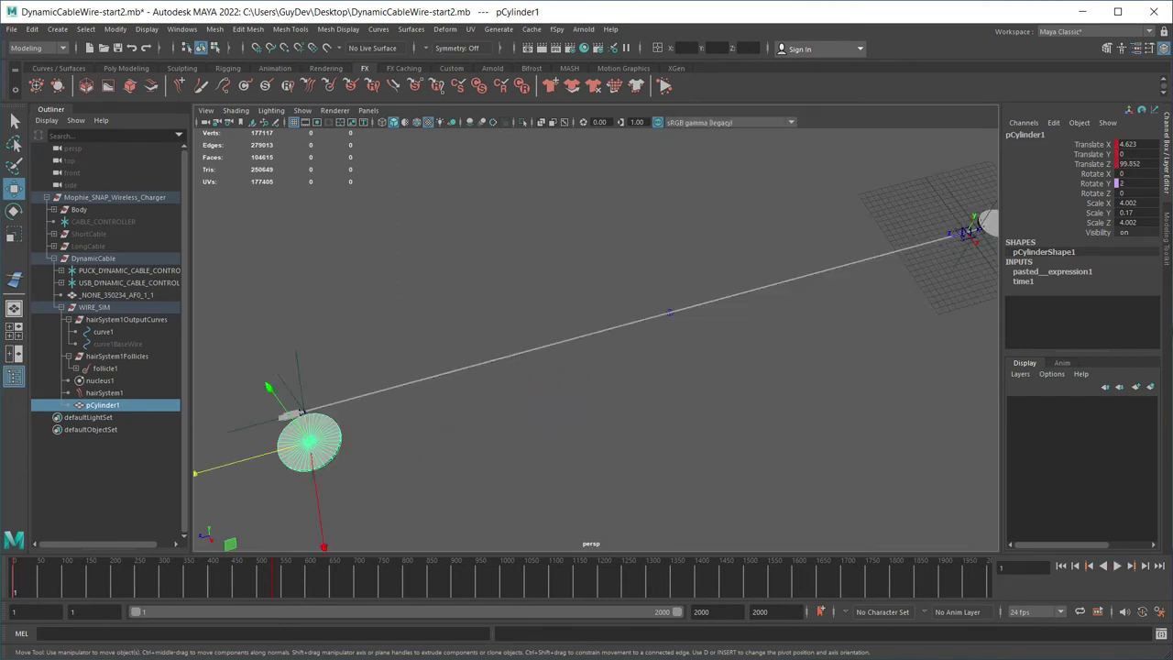
Parent-constrain USB_DYNAMIC_CABLE_CONTROLLER to the spinning cylinder pCylinder1.
alt+middle_drag(440, 426, 584, 372)
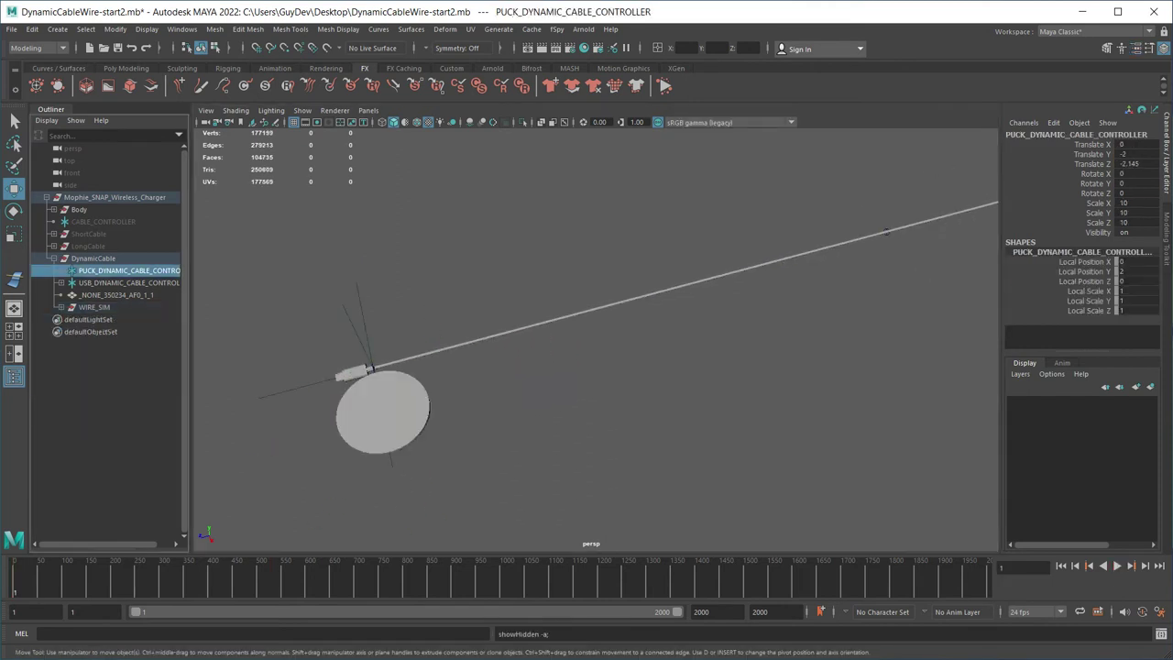
drag(349, 287, 377, 312)
click(385, 414)
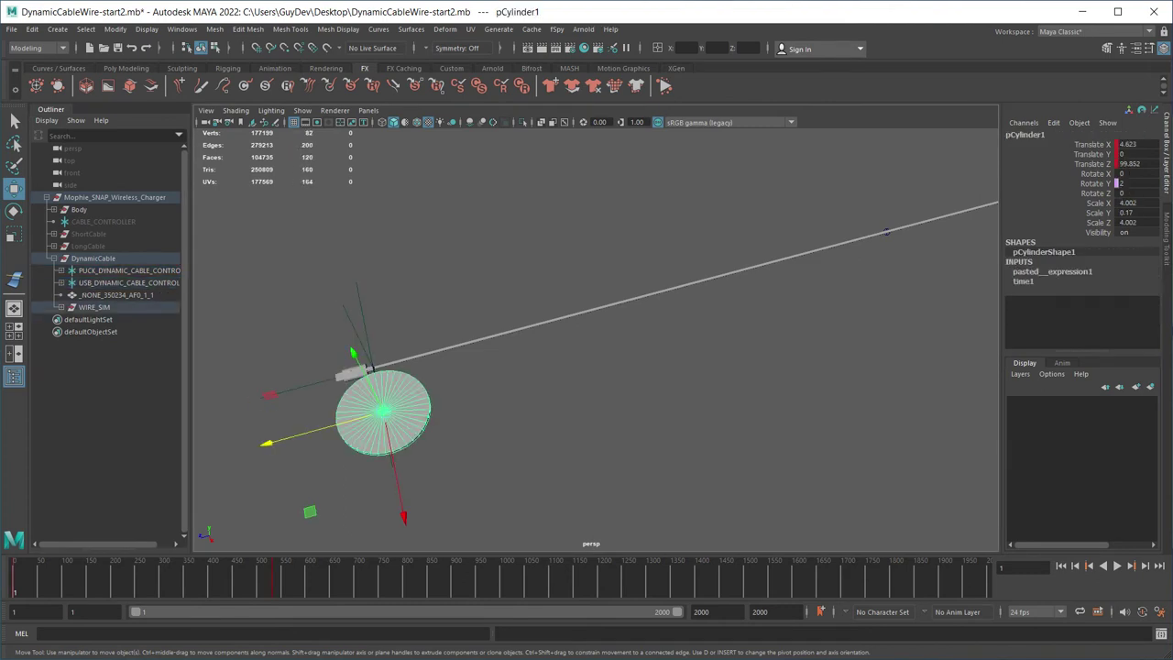
click(368, 359)
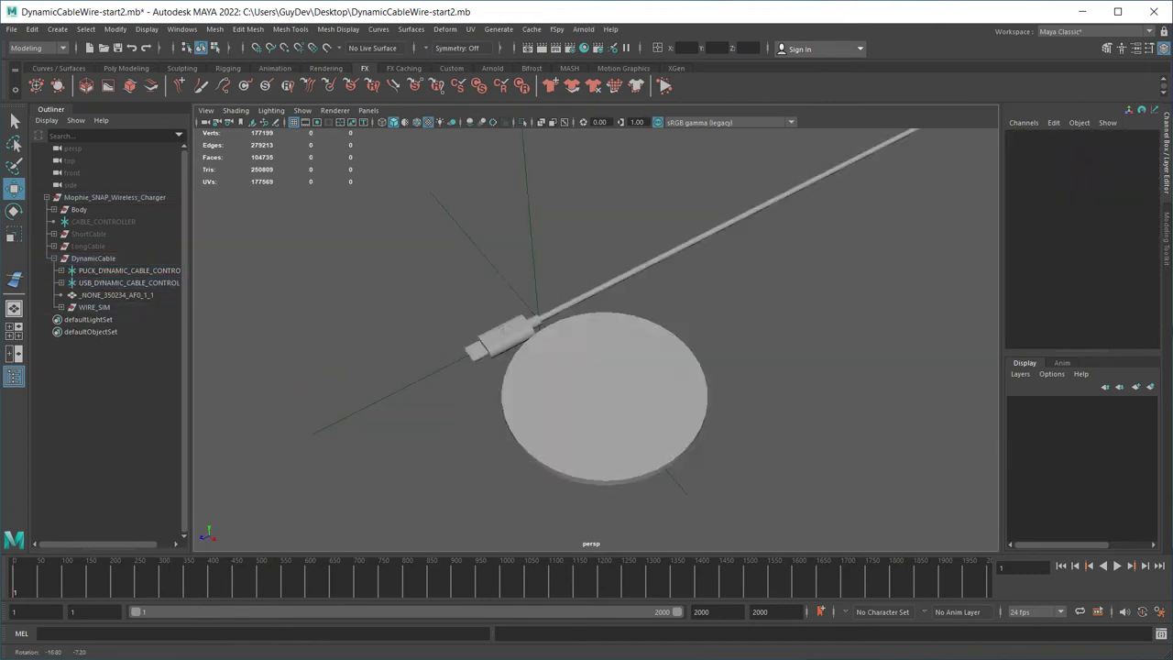
alt+drag(550, 367, 593, 326)
alt+middle_drag(593, 326, 545, 403)
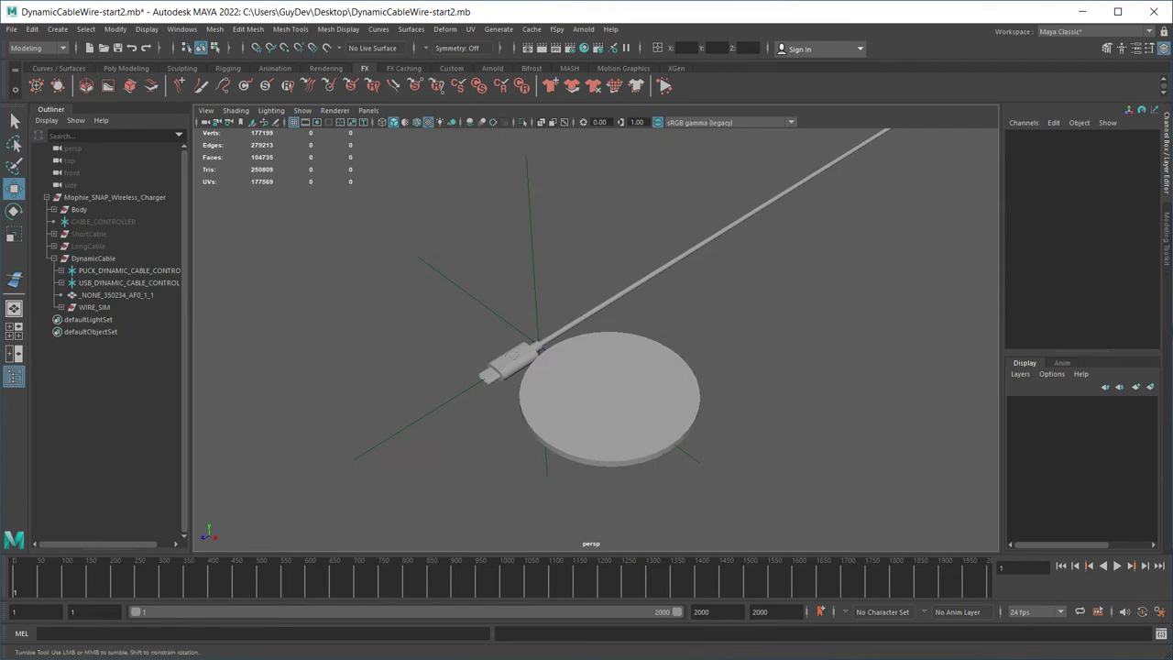
mouse_move(550, 399)
alt+mouse_down()
mouse_move(490, 401)
mouse_move(555, 403)
alt+mouse_up()
scroll(513, 400, down, 1)
click(584, 399)
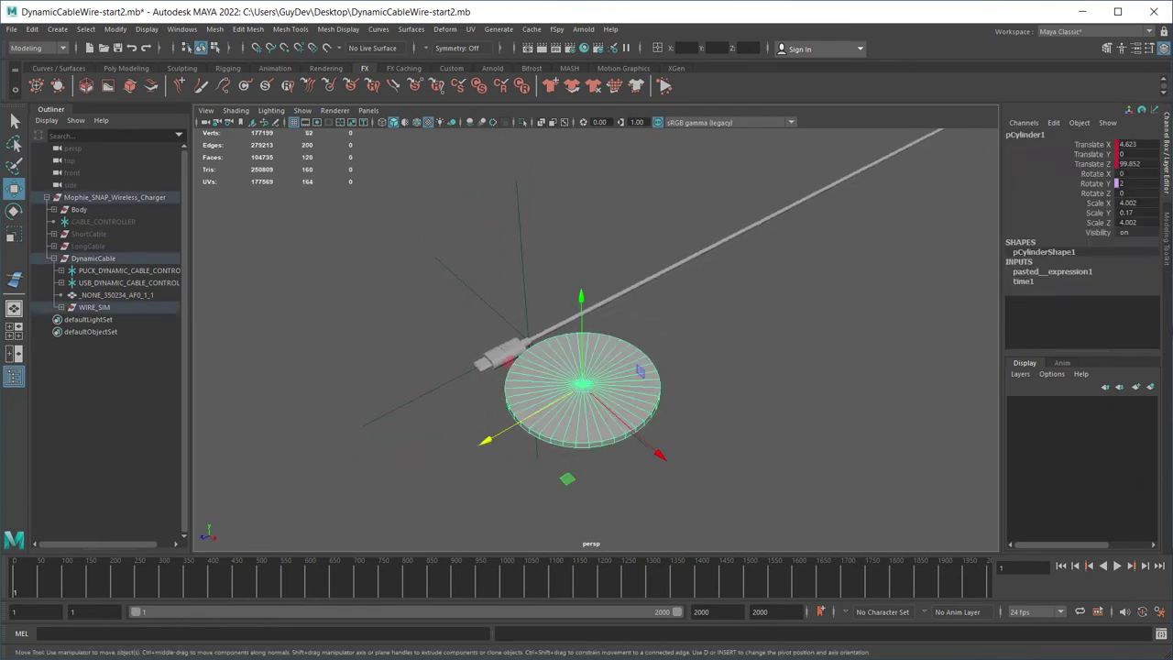
click(518, 211)
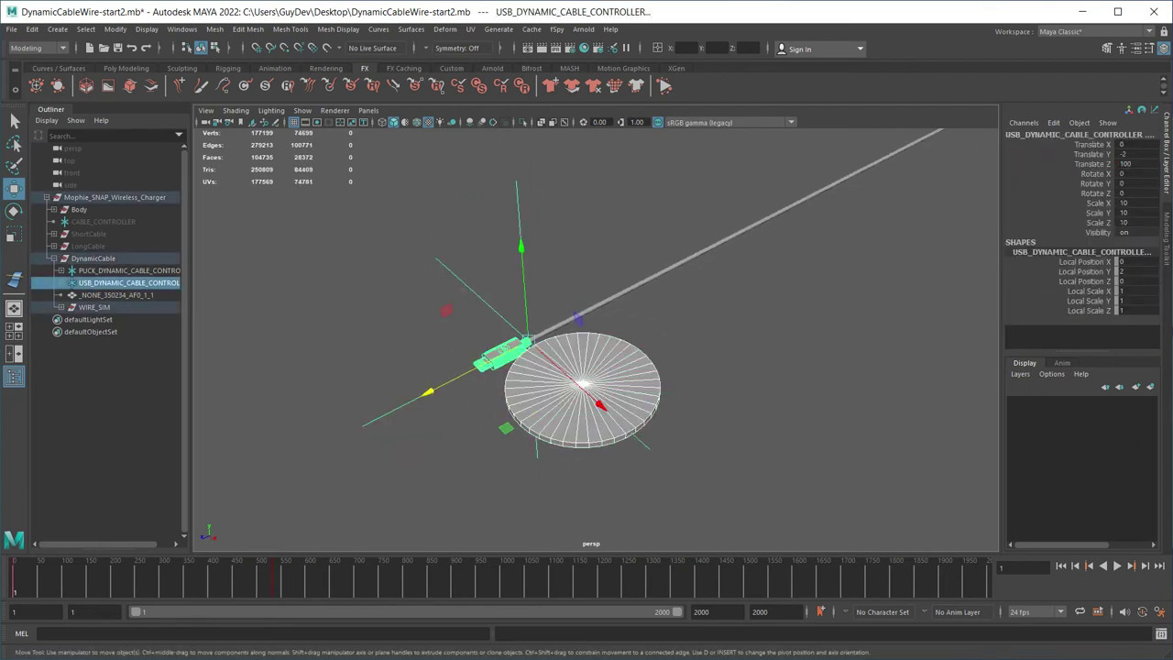
key(space)
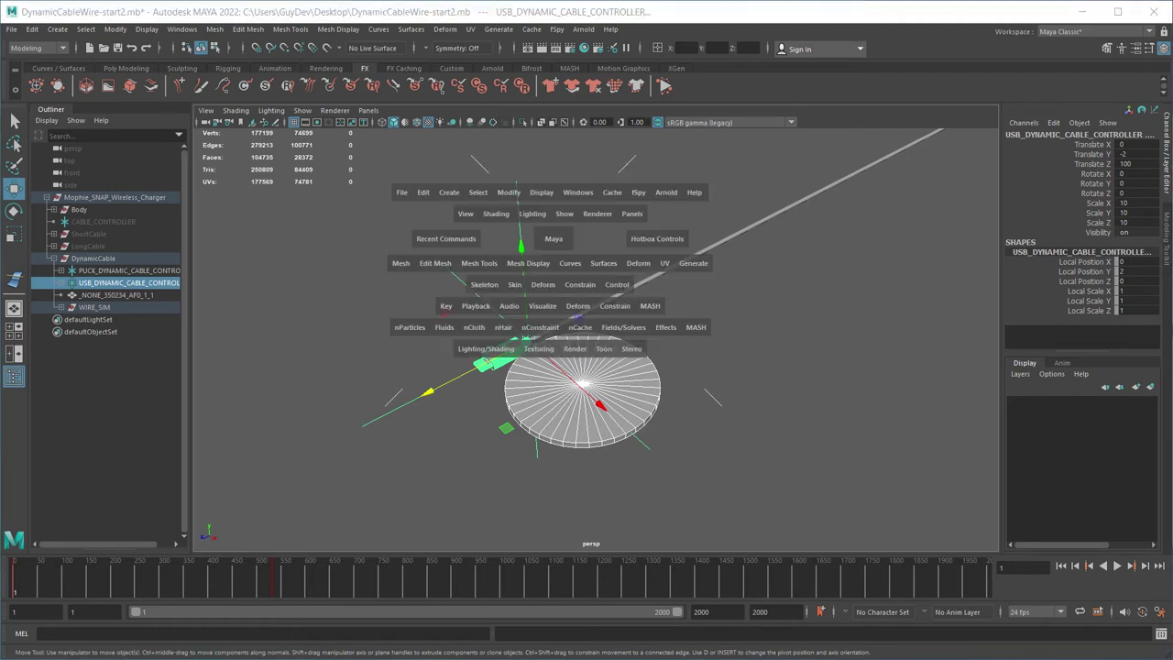
click(615, 306)
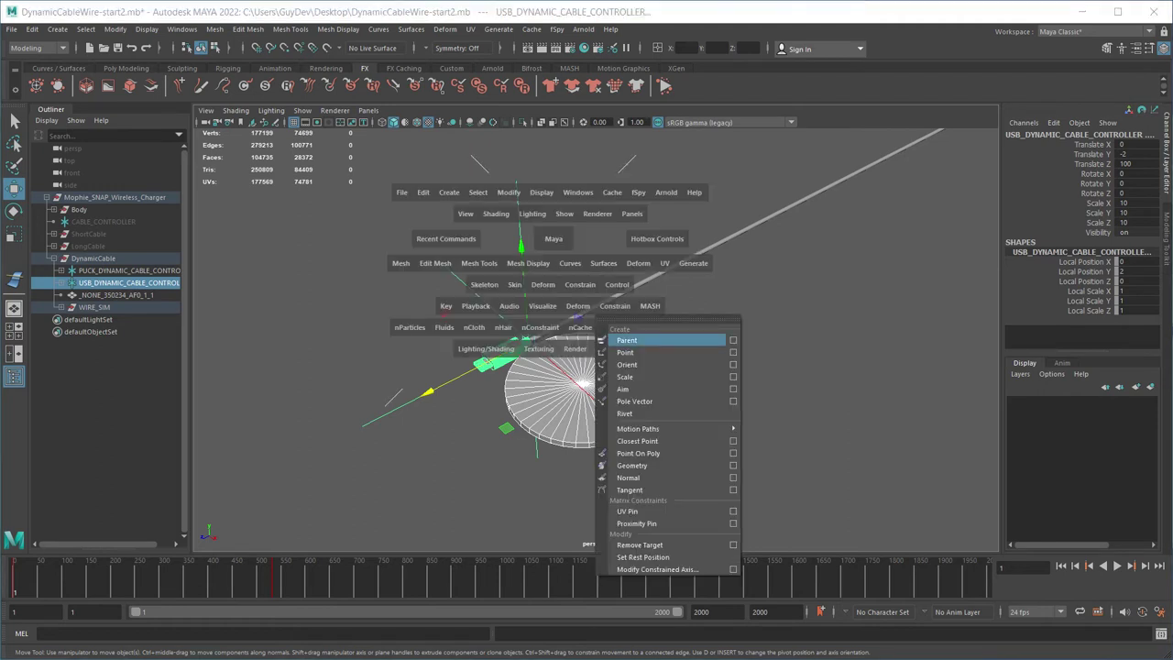
click(627, 340)
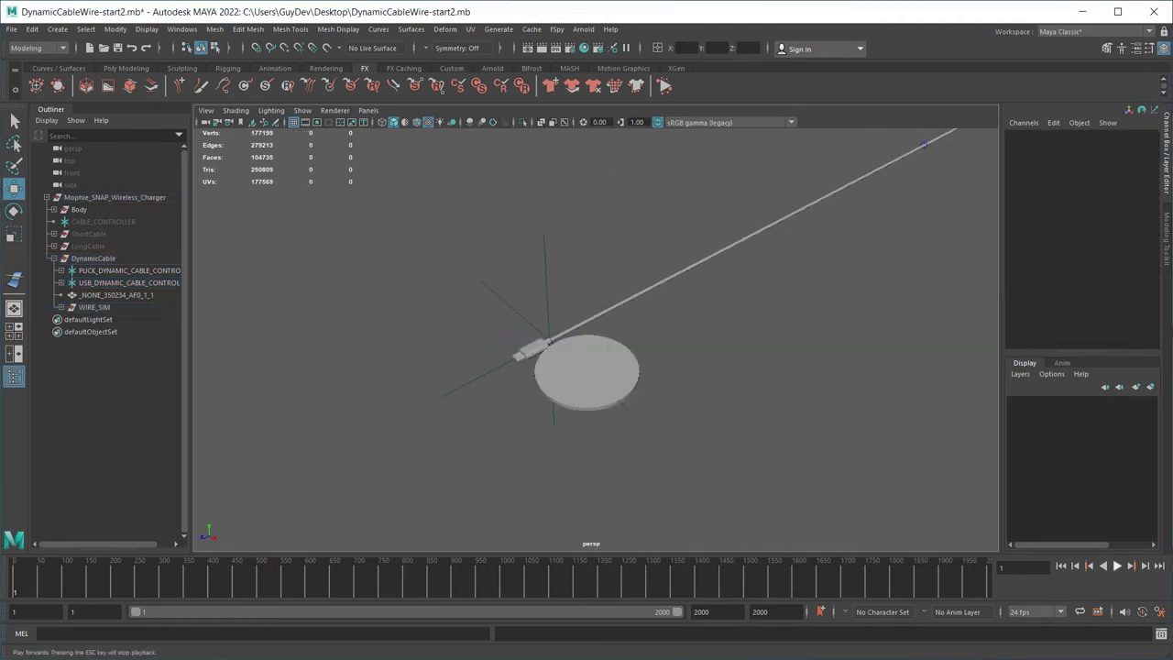
Play the simulation to see how the cable follows the spinning cylinder, and return to frame 1.
click(1117, 566)
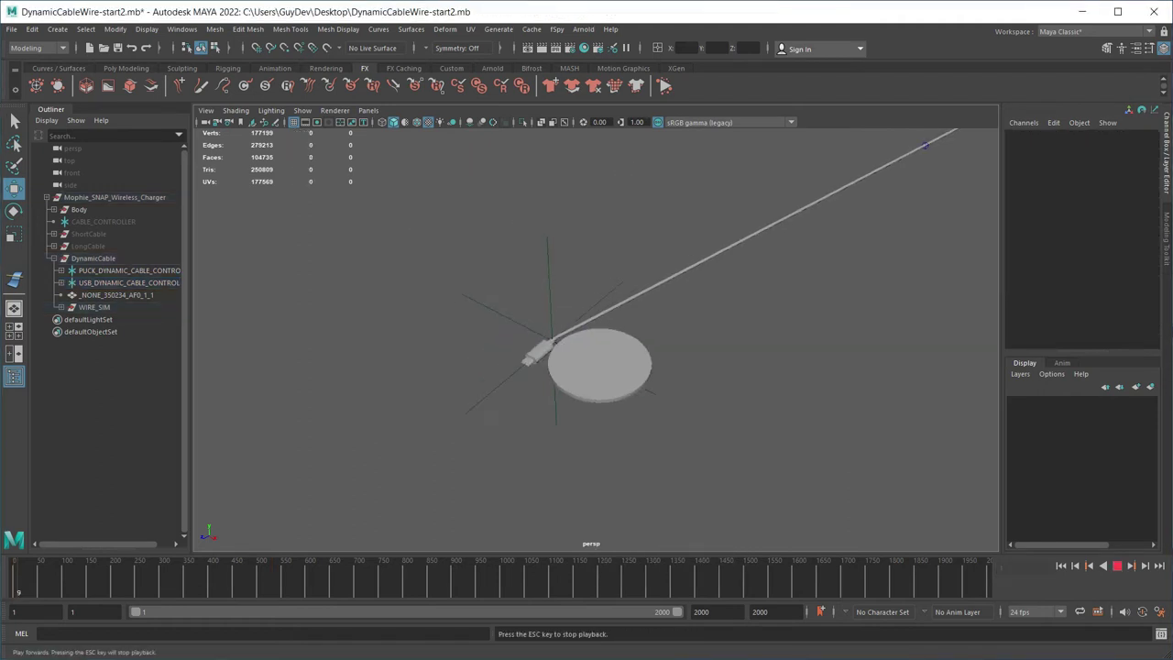
alt+right_drag(596, 329, 660, 330)
alt+middle_drag(696, 307, 571, 325)
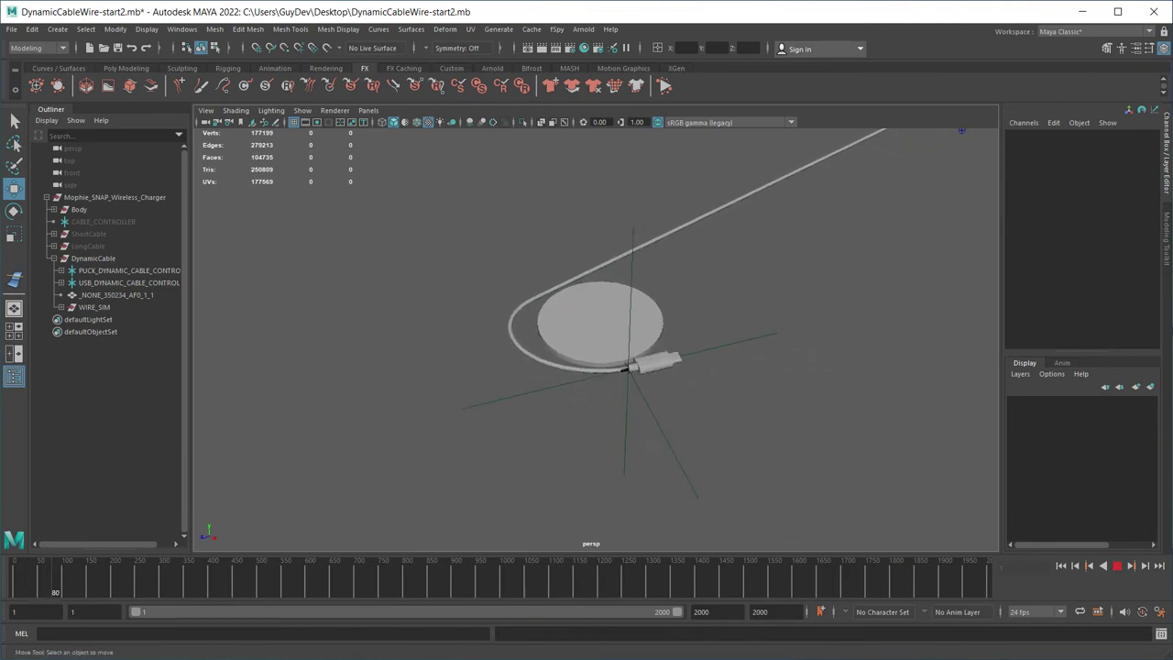
alt+right_drag(571, 325, 637, 325)
alt+middle_drag(636, 325, 574, 327)
alt+right_drag(573, 327, 601, 327)
alt+middle_drag(601, 327, 569, 367)
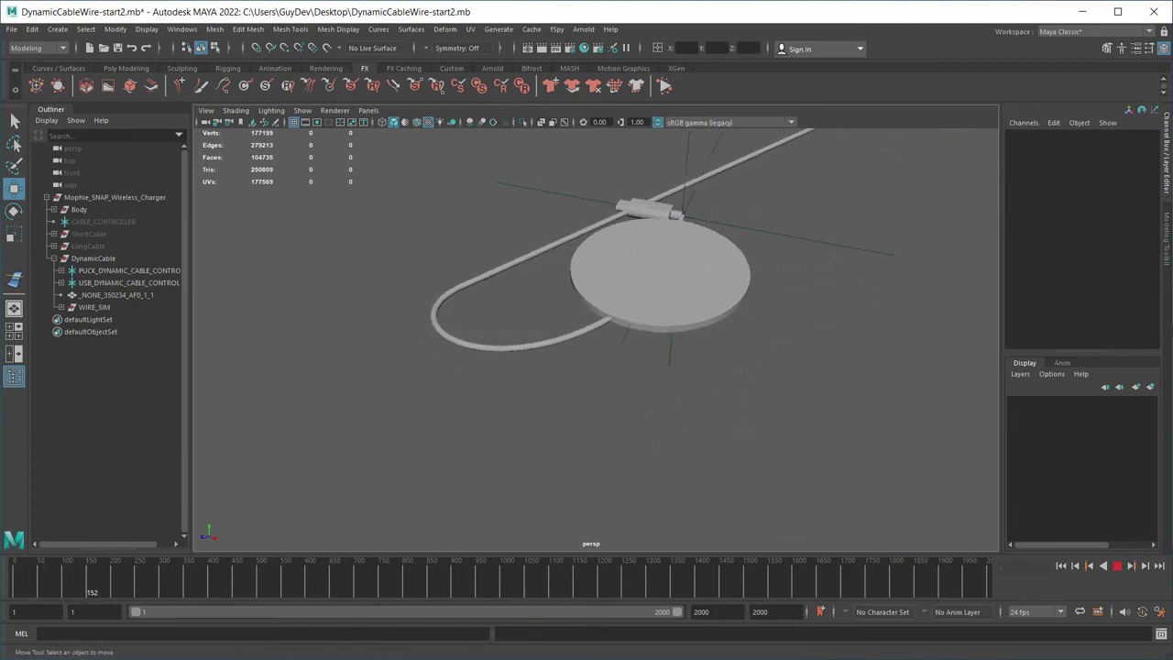
alt+middle_drag(655, 307, 527, 341)
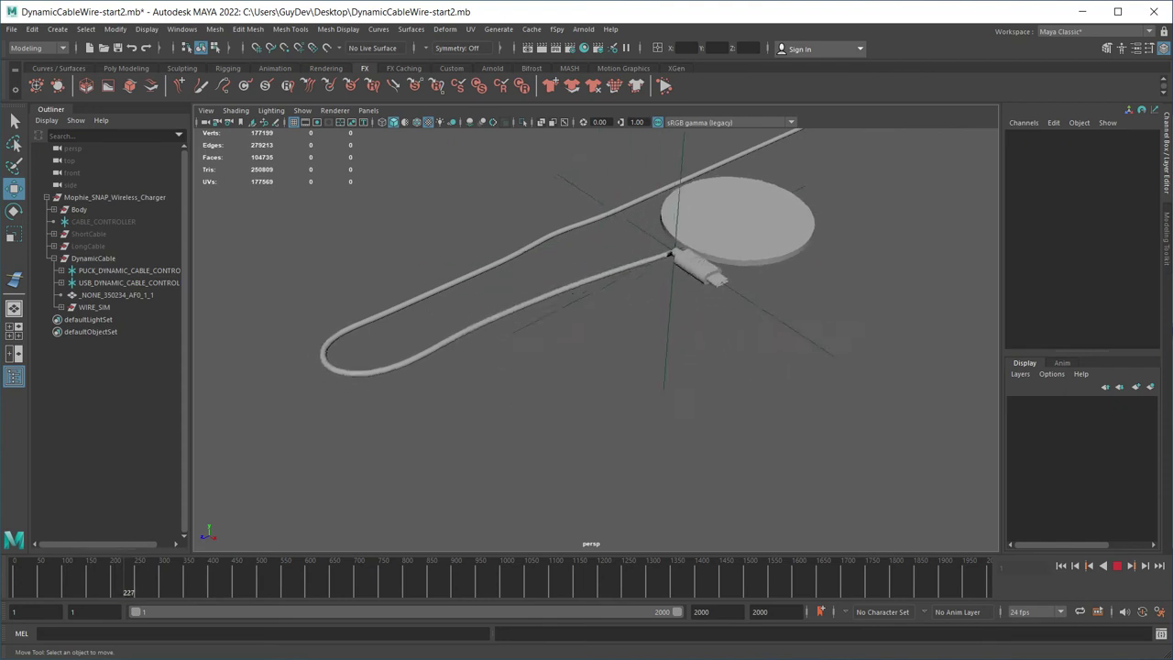
alt+middle_drag(632, 316, 461, 414)
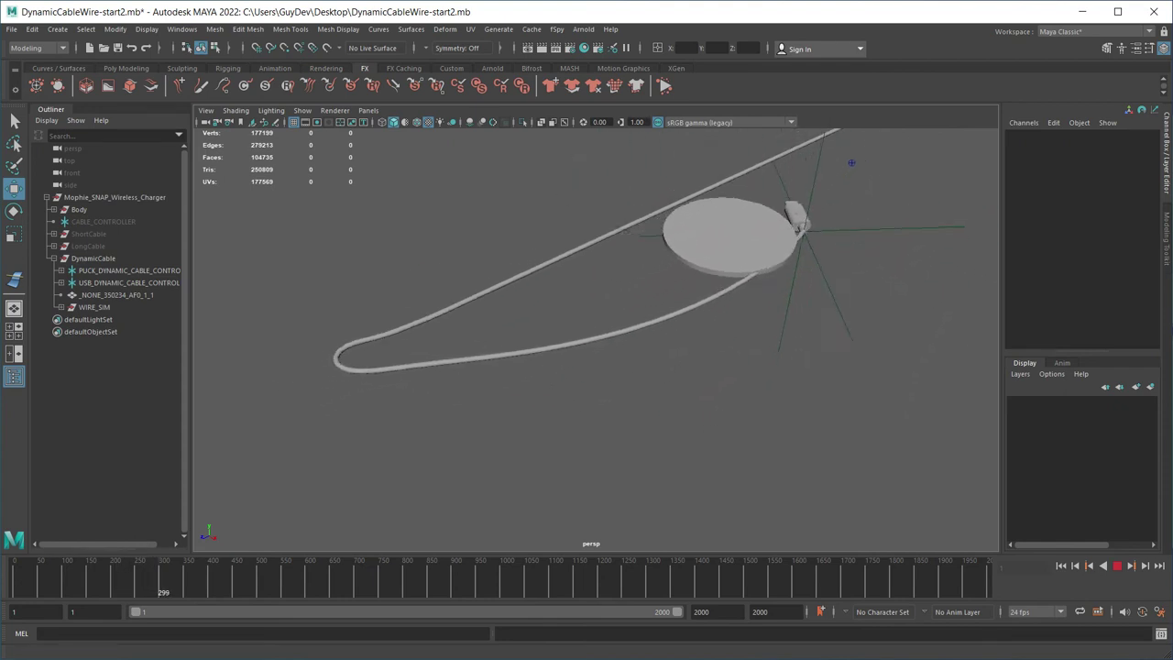
click(1117, 565)
click(1061, 565)
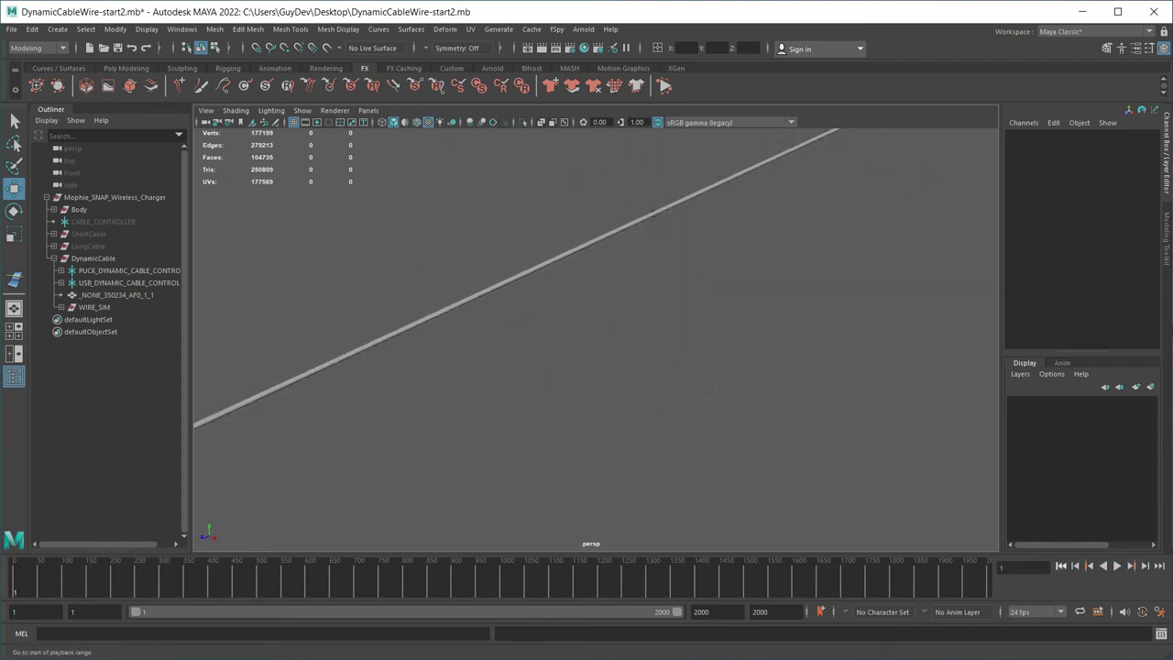
Make pCylinder1 an nCloth passive collider for the hair cable.
scroll(591, 339, down, 10)
alt+drag(394, 458, 531, 451)
alt+middle_drag(531, 451, 623, 385)
click(544, 412)
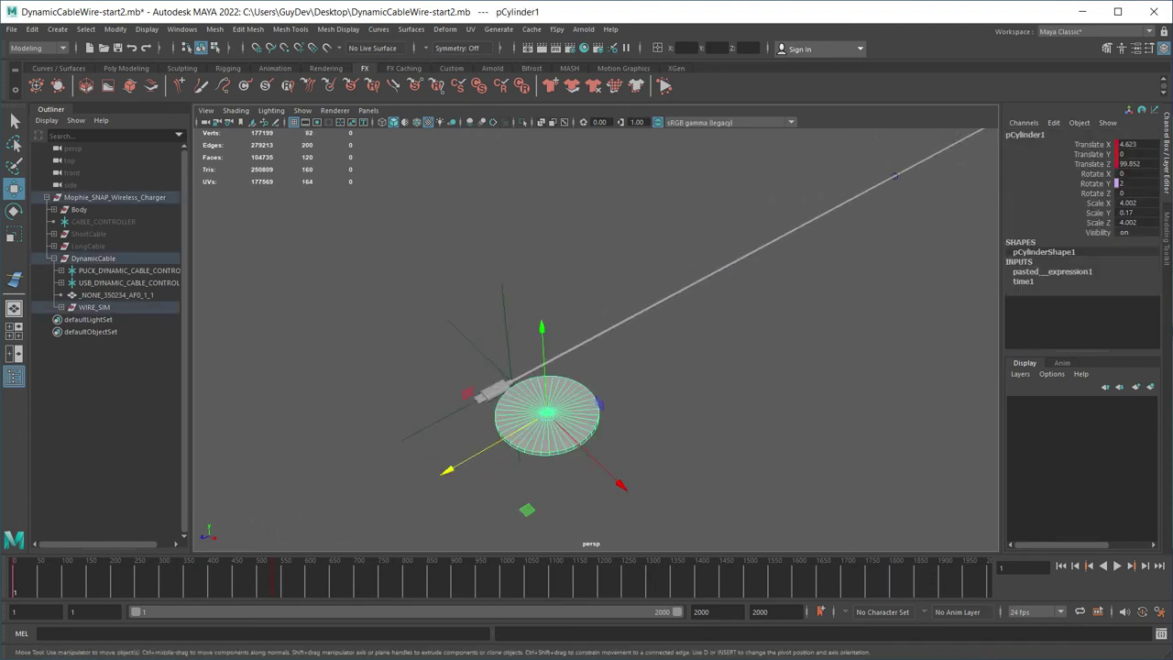
scroll(544, 412, up, 5)
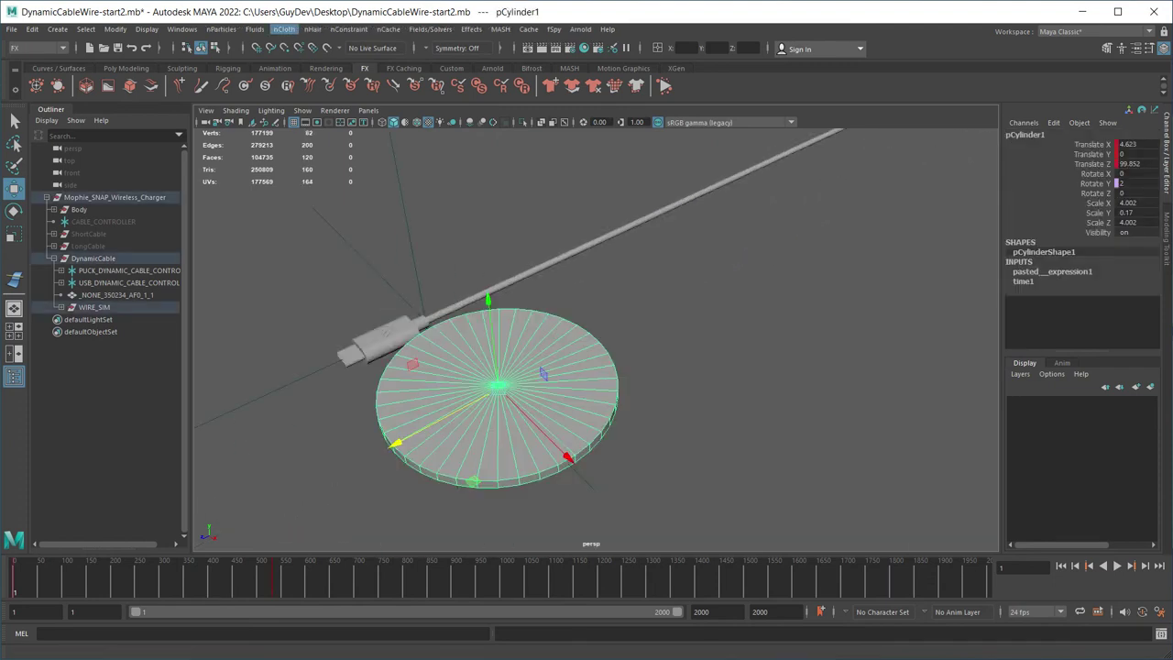
click(284, 29)
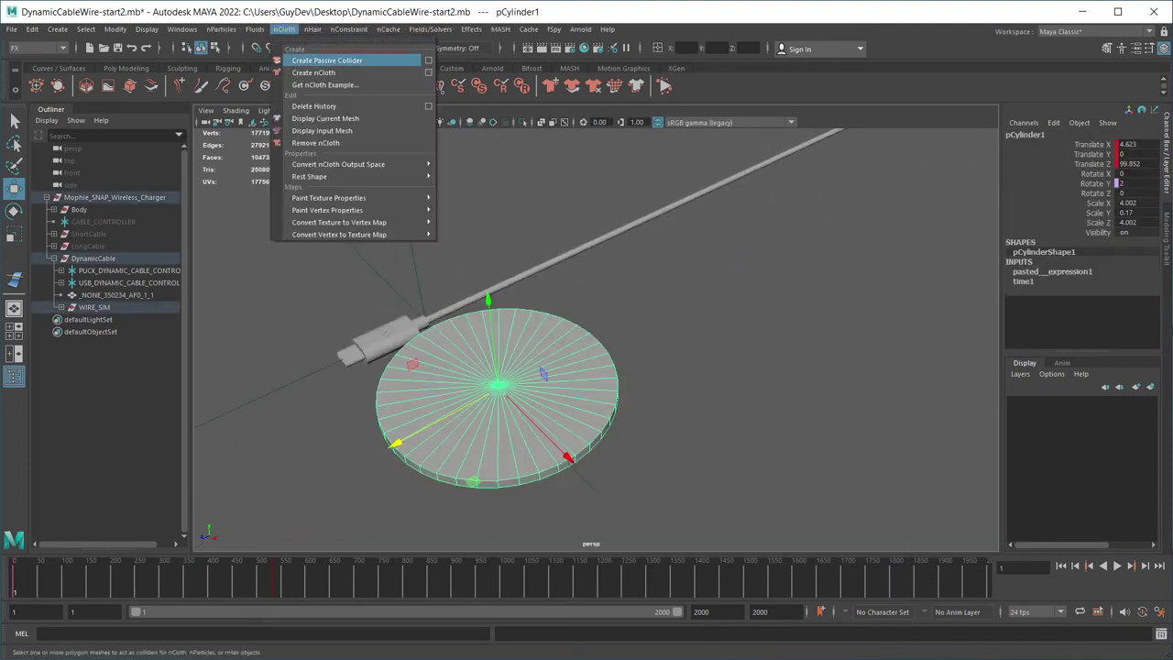
click(327, 59)
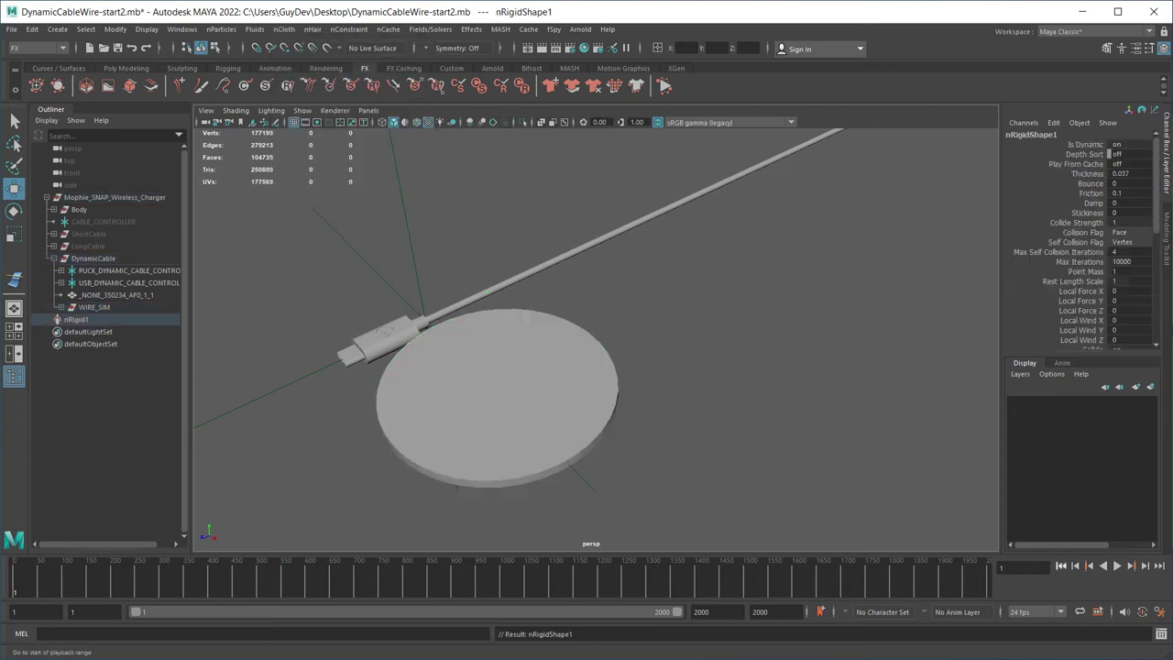
Play the simulation while following the cable as it winds around the cylinder, and stop at frame 594.
click(1117, 565)
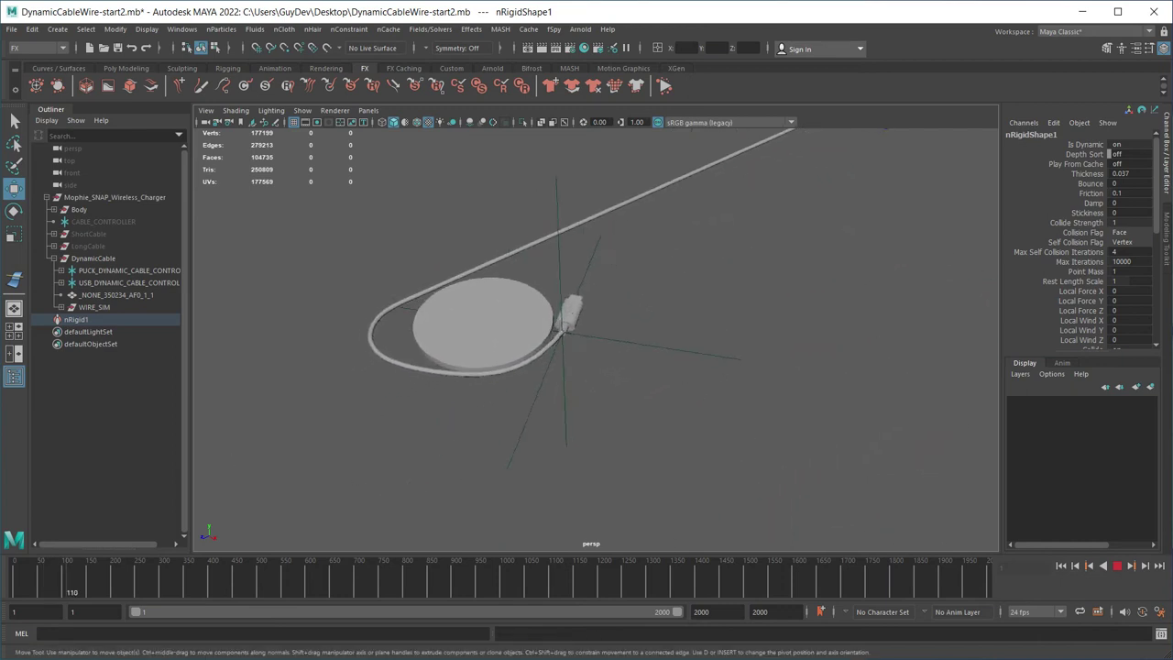
alt+middle_drag(907, 136, 803, 175)
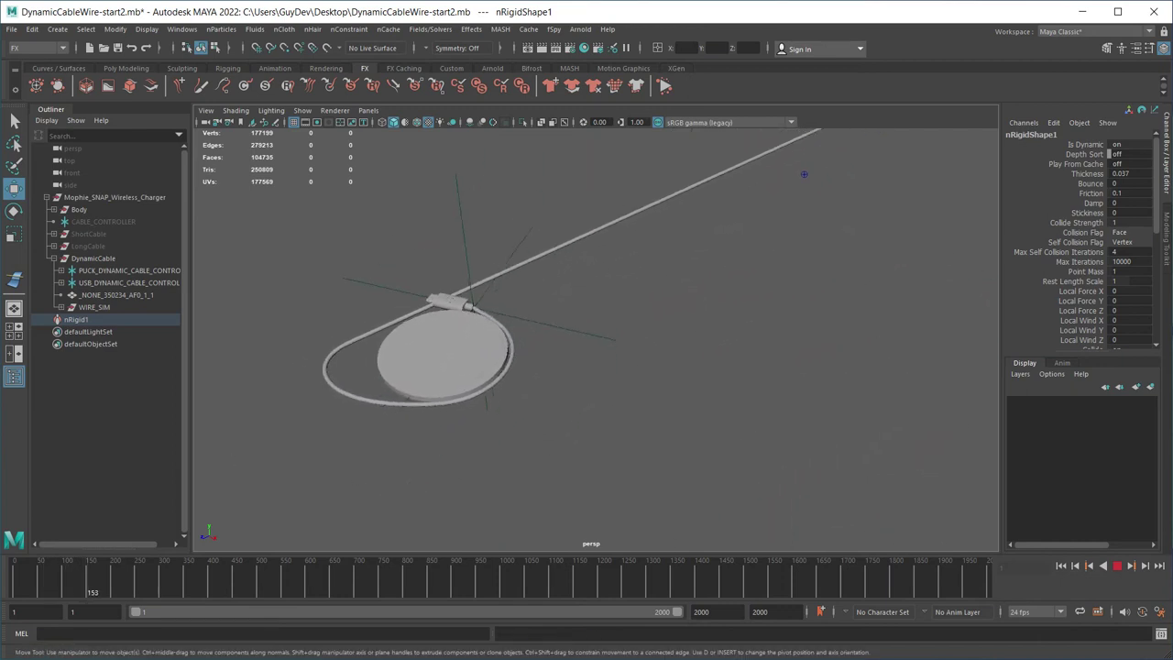
alt+right_drag(804, 175, 799, 180)
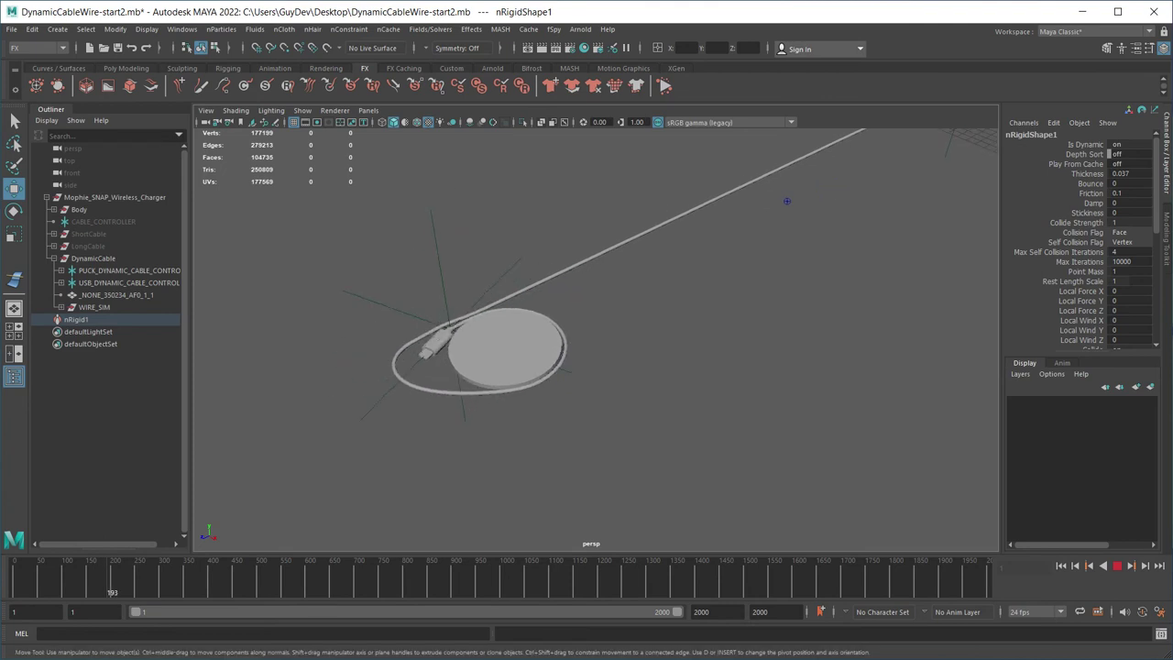
alt+right_drag(806, 191, 879, 195)
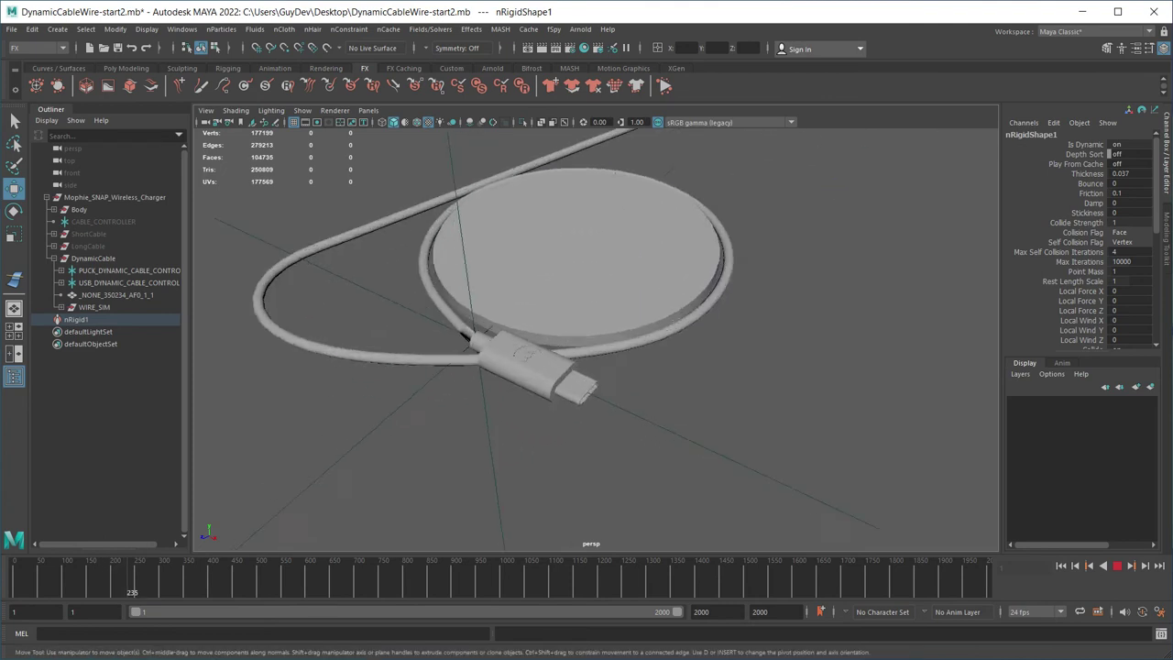
alt+drag(879, 194, 925, 179)
alt+right_drag(925, 179, 957, 178)
alt+middle_drag(957, 179, 980, 137)
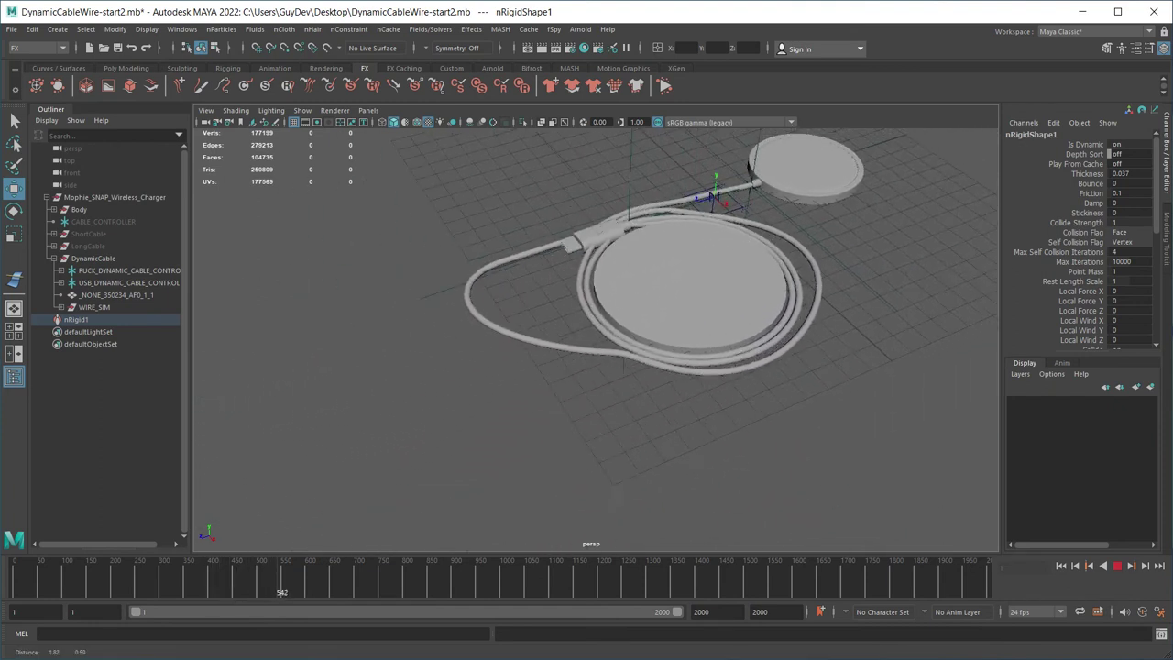
click(1117, 566)
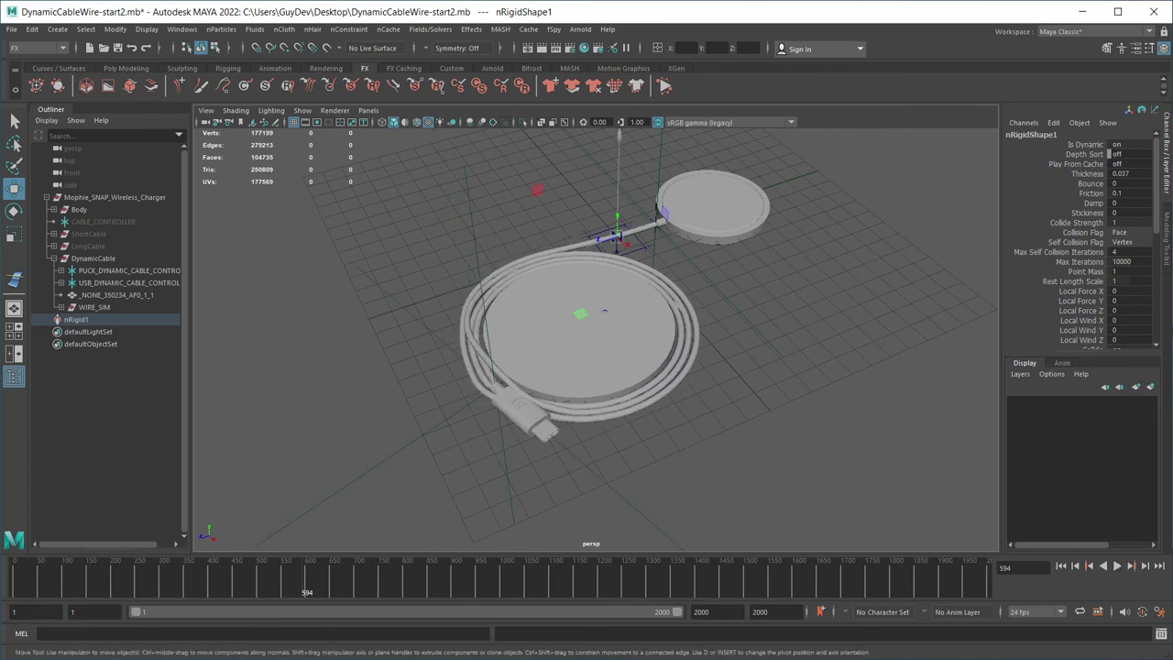
Hide the cylinder inside the coiled cable.
alt+drag(605, 367, 513, 375)
click(825, 385)
alt+middle_drag(880, 393, 481, 323)
key(ctrl+h)
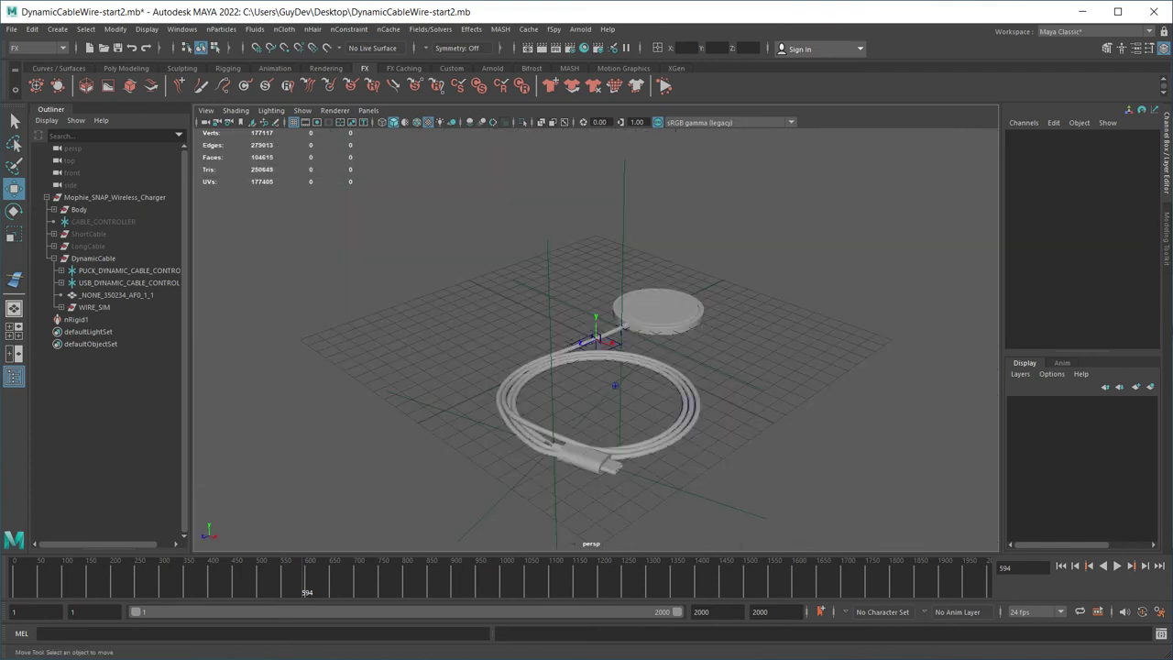
Examine the coiled cable, USB plug and charging puck from several angles.
alt+drag(659, 384, 430, 335)
alt+right_drag(430, 334, 586, 344)
alt+drag(586, 343, 550, 342)
alt+right_drag(550, 342, 394, 341)
alt+drag(394, 342, 463, 412)
alt+right_drag(462, 412, 536, 412)
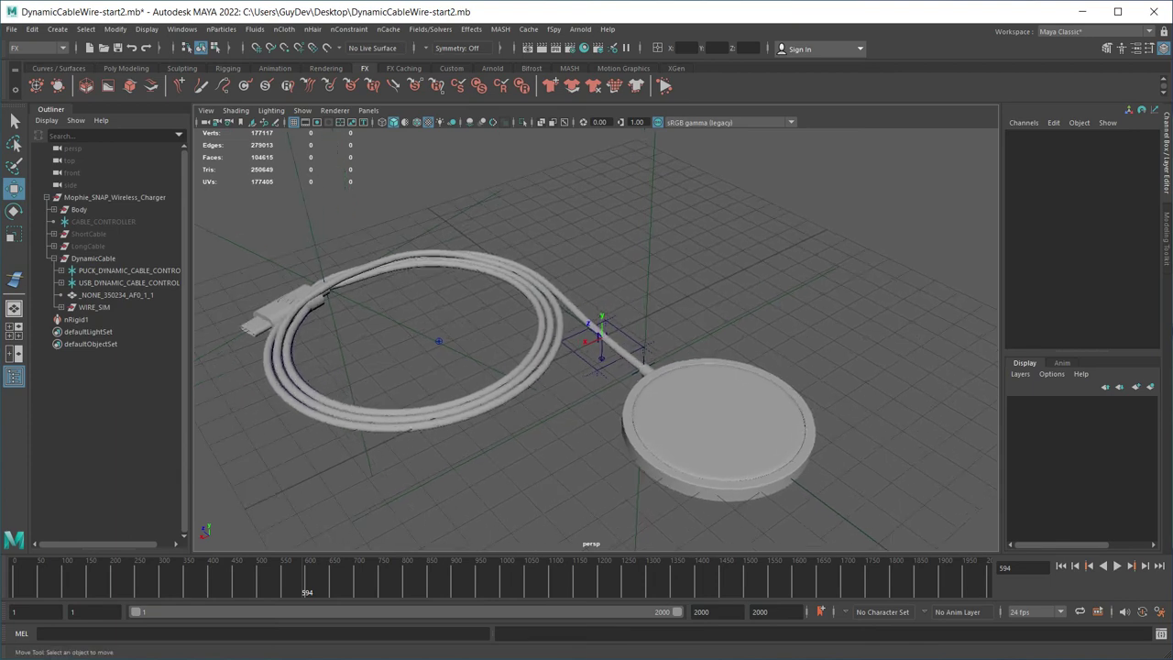
click(126, 283)
click(110, 412)
alt+middle_drag(550, 367, 593, 333)
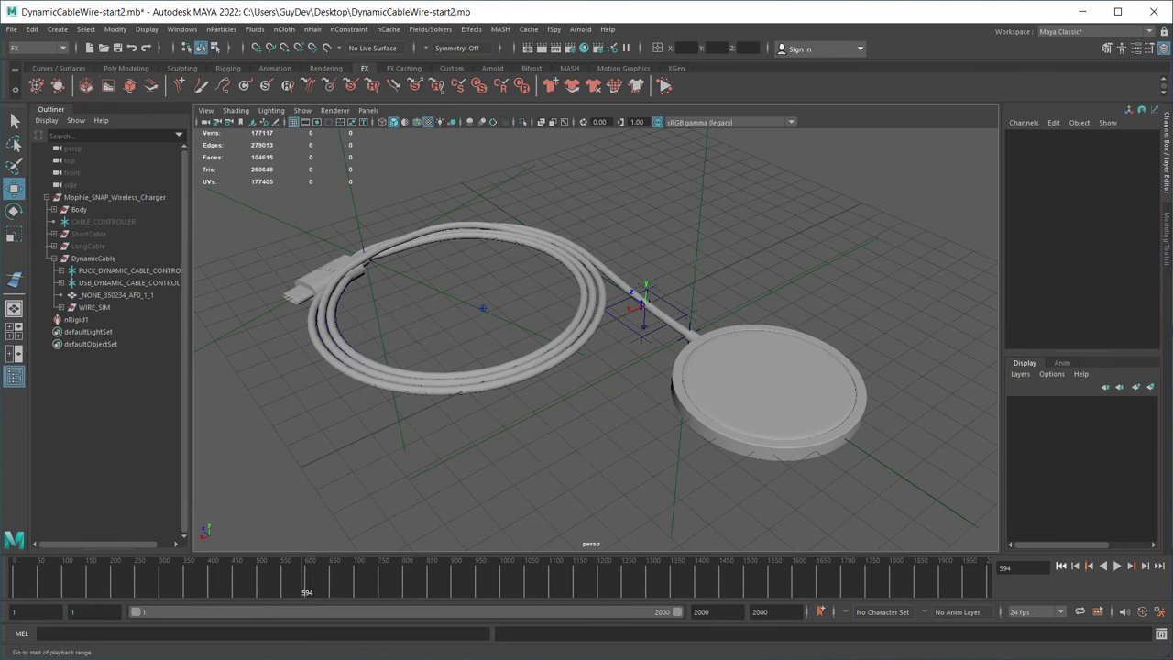
Return to frame 1 and redisplay the hidden cylinder beside the USB plug.
click(1061, 566)
scroll(595, 339, down, 8)
alt+middle_drag(513, 302, 779, 426)
alt+drag(549, 366, 760, 396)
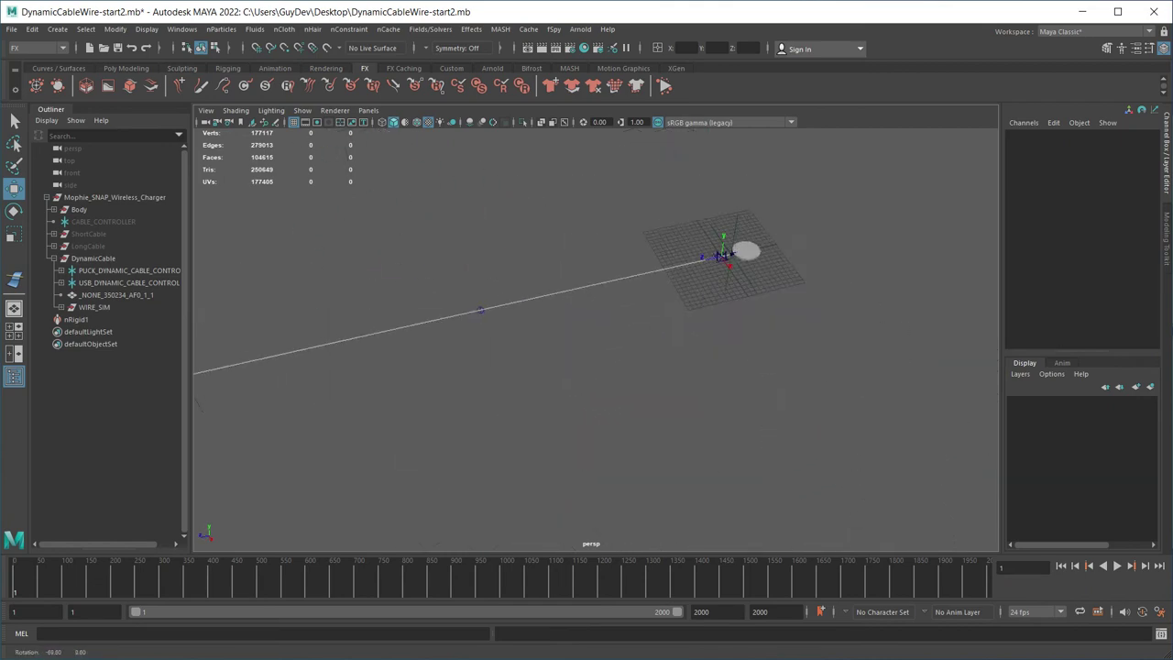
alt+drag(596, 367, 665, 392)
alt+middle_drag(458, 403, 828, 226)
scroll(596, 338, down, 2)
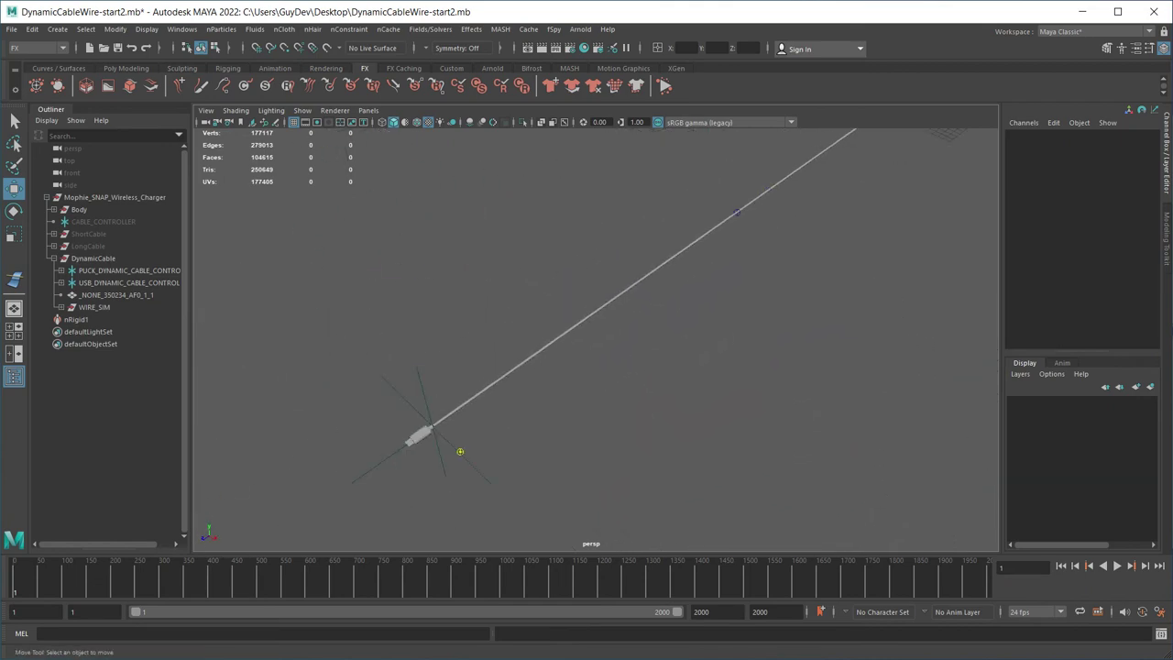
alt+drag(460, 452, 503, 388)
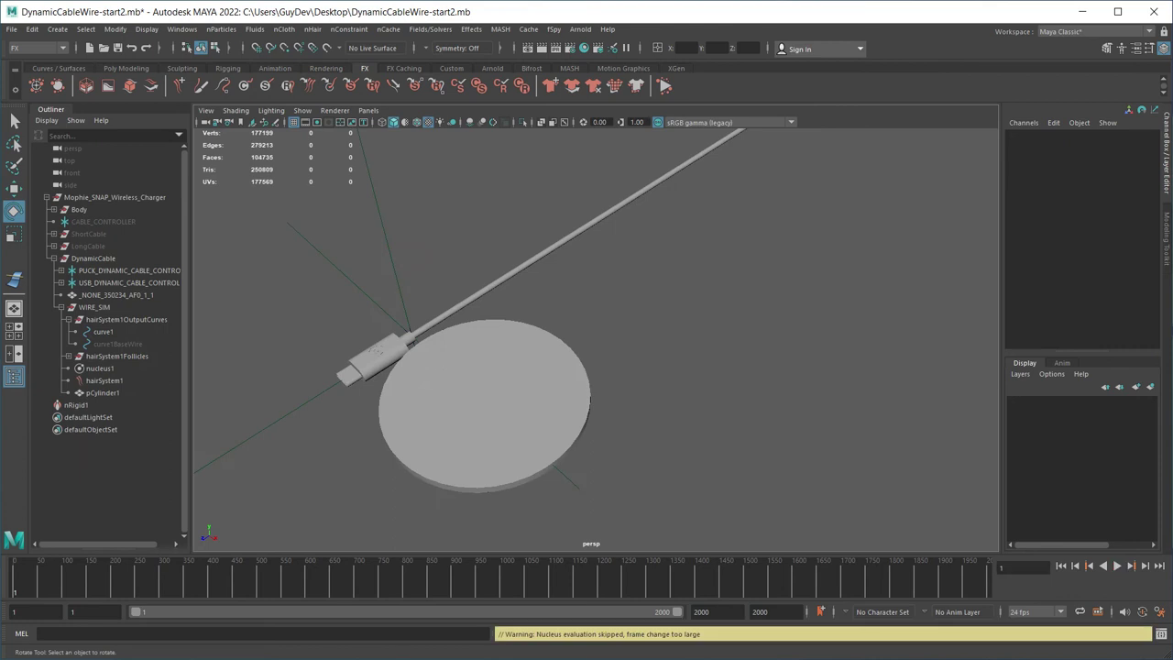
Run the simulation to frame 52 and set the Node State of the USB controller's parent constraint to Blocking.
key(alt+v)
key(alt+v)
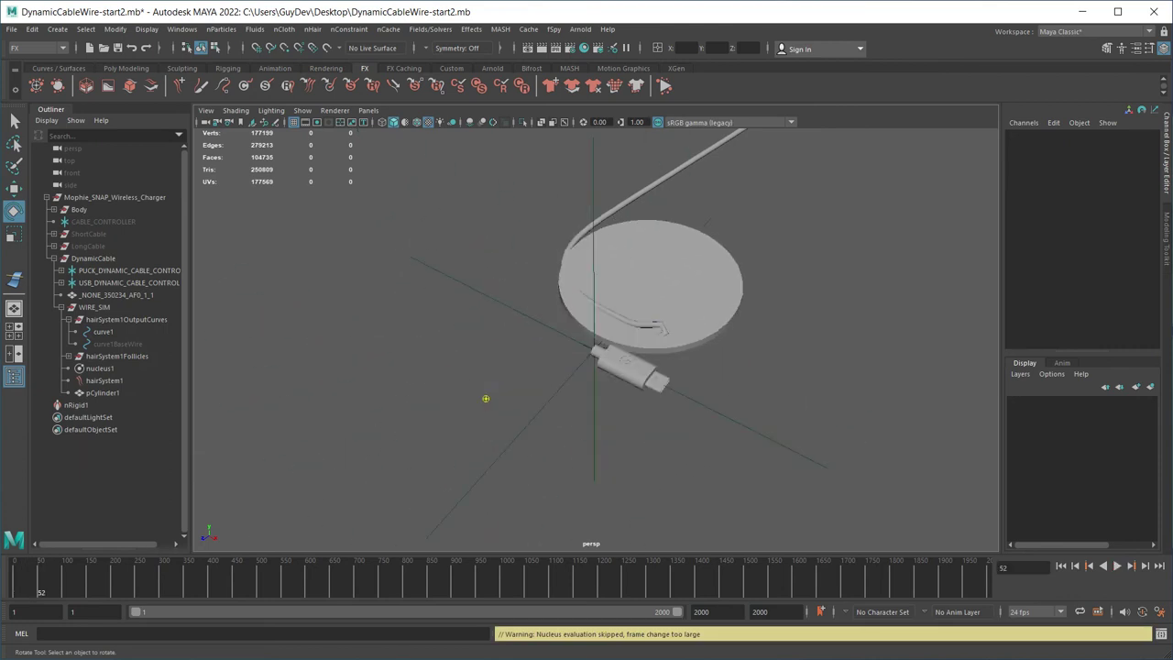
key(ctrl+z)
key(ctrl+z)
key(ctrl+z)
key(ctrl+z)
key(ctrl+z)
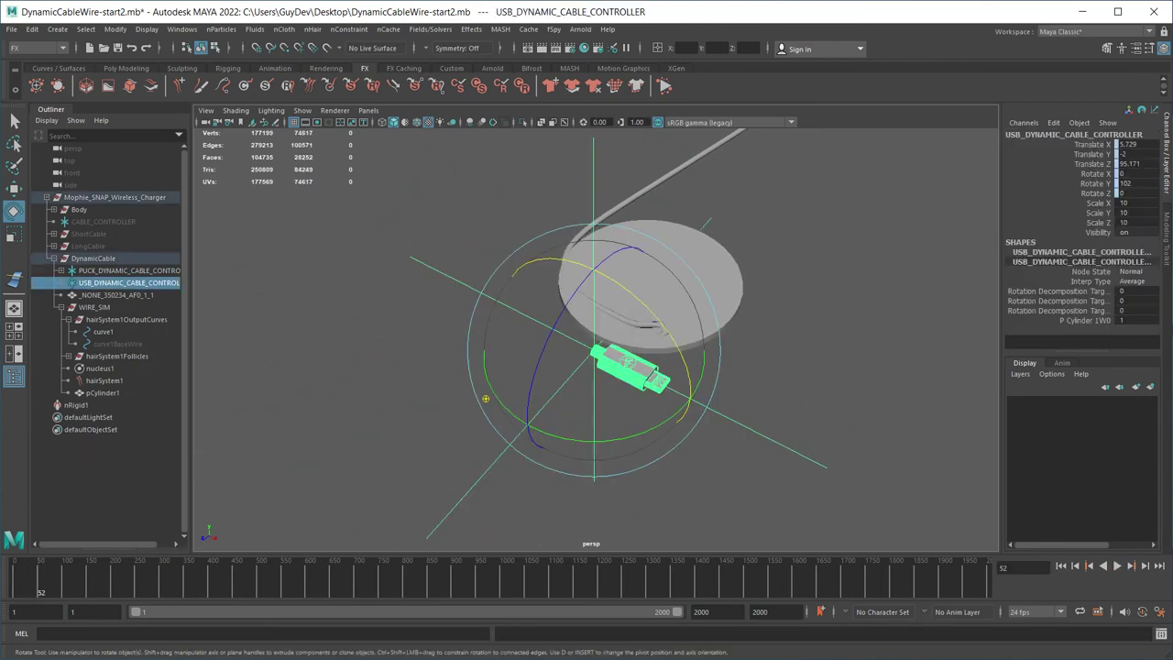
click(1136, 271)
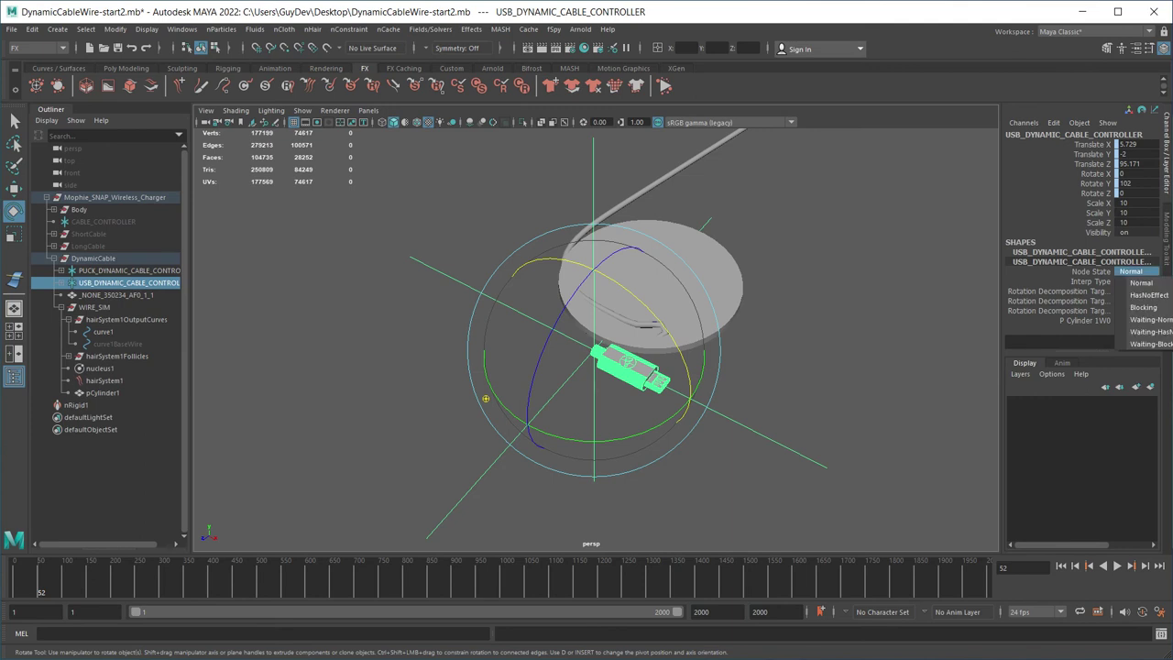
click(1143, 307)
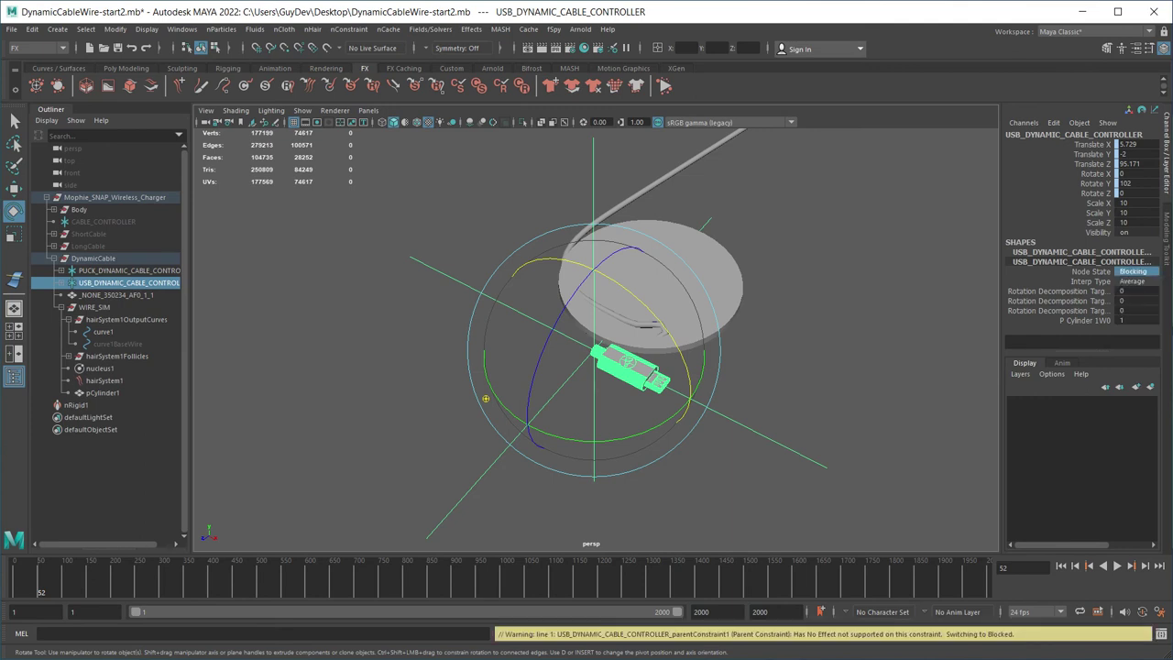
Return to frame 1 and delete the parent constraint under the USB controller.
click(1060, 566)
click(62, 283)
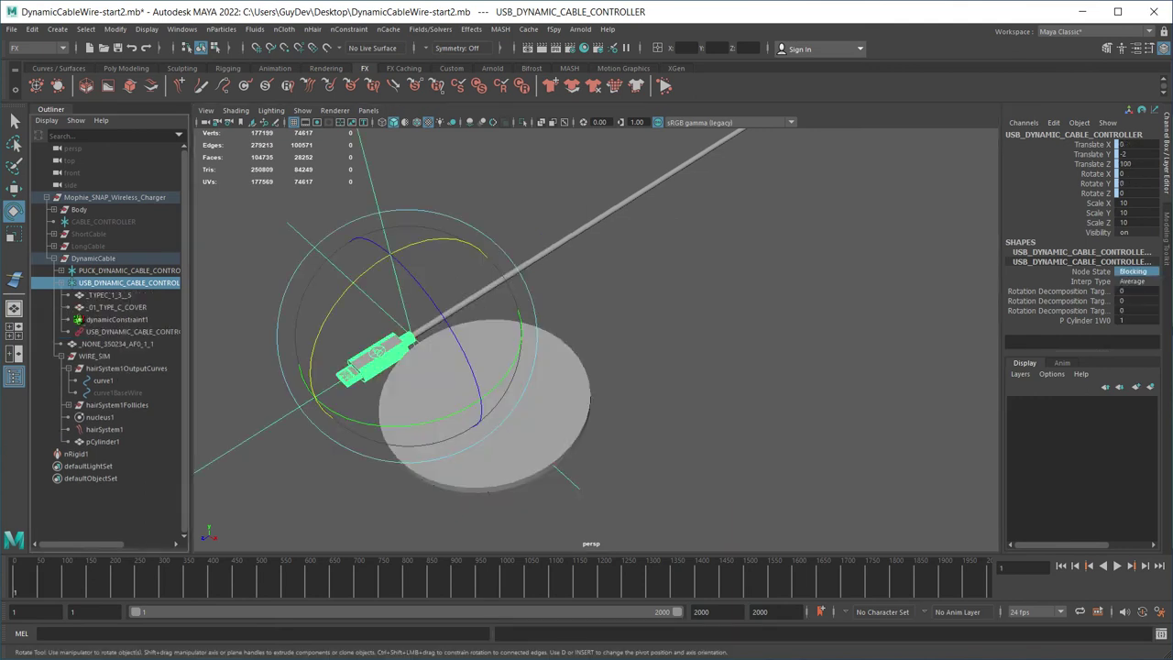
click(132, 331)
key(Delete)
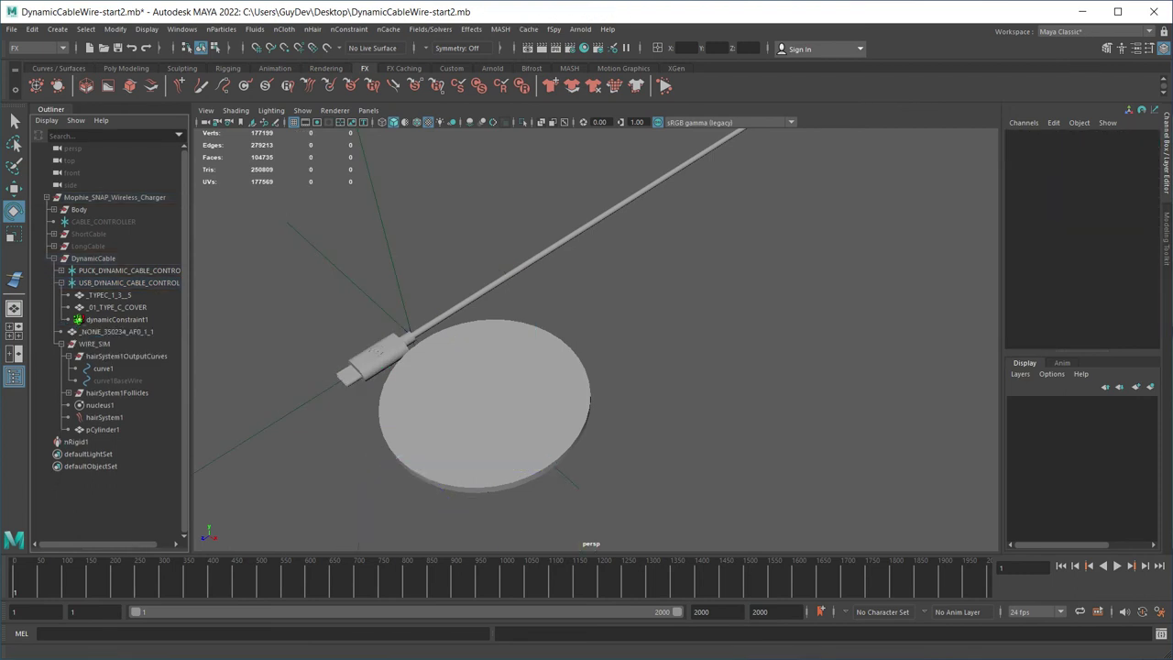
click(61, 283)
Tip the cylinder beside the USB plug upright by setting its Rotate X to 90.
click(483, 404)
drag(410, 396, 489, 299)
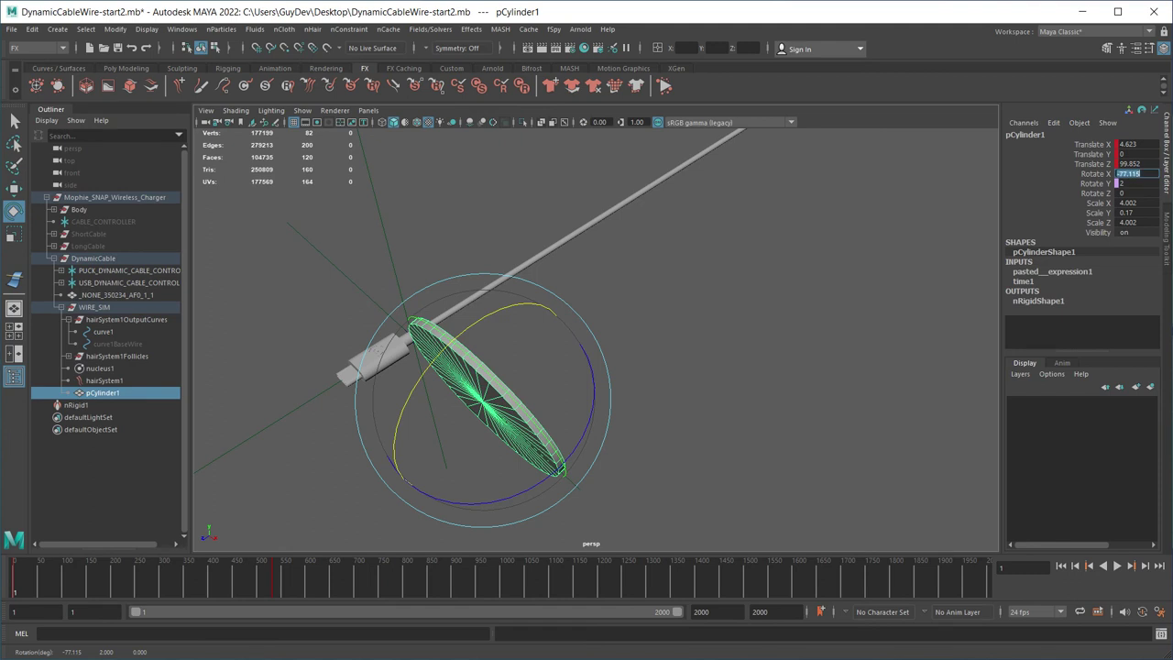
text(90)
key(Return)
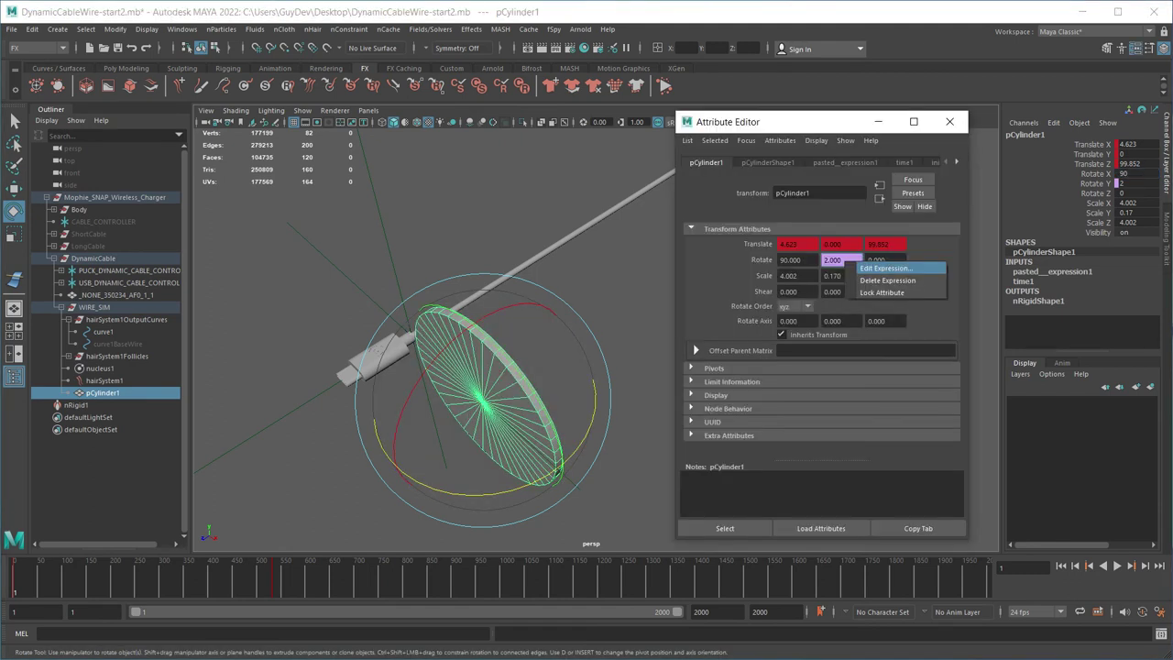
Delete the expression on the cylinder's Rotate Y and set Rotate Y to 90.
click(887, 280)
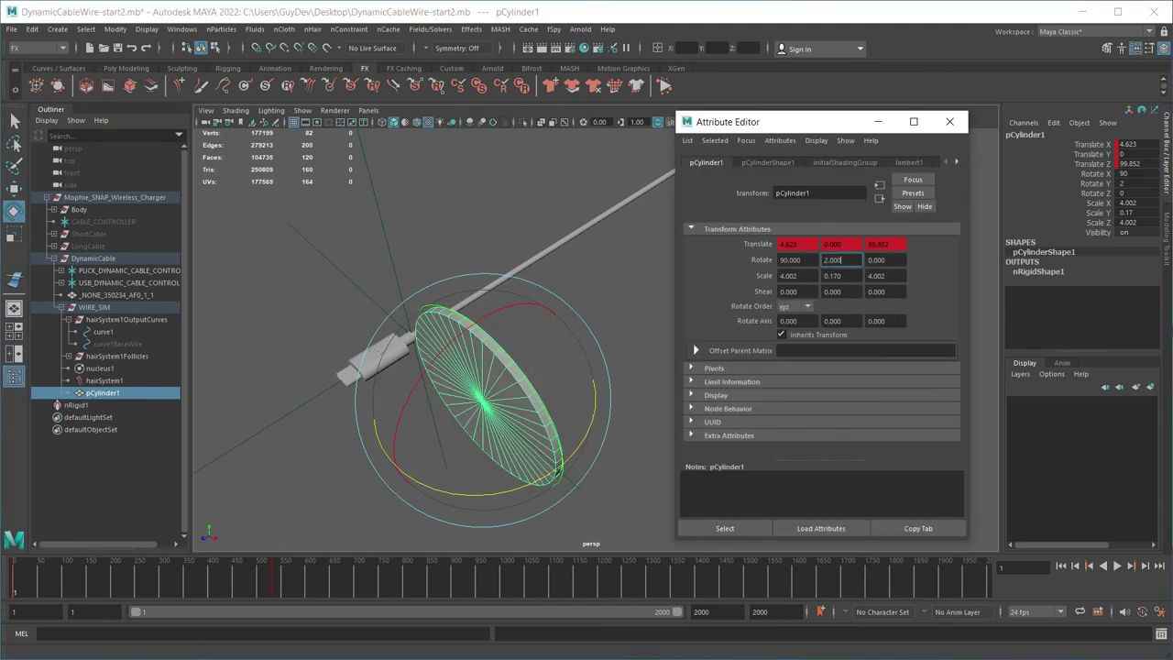
text(0)
key(Return)
text(90)
key(Return)
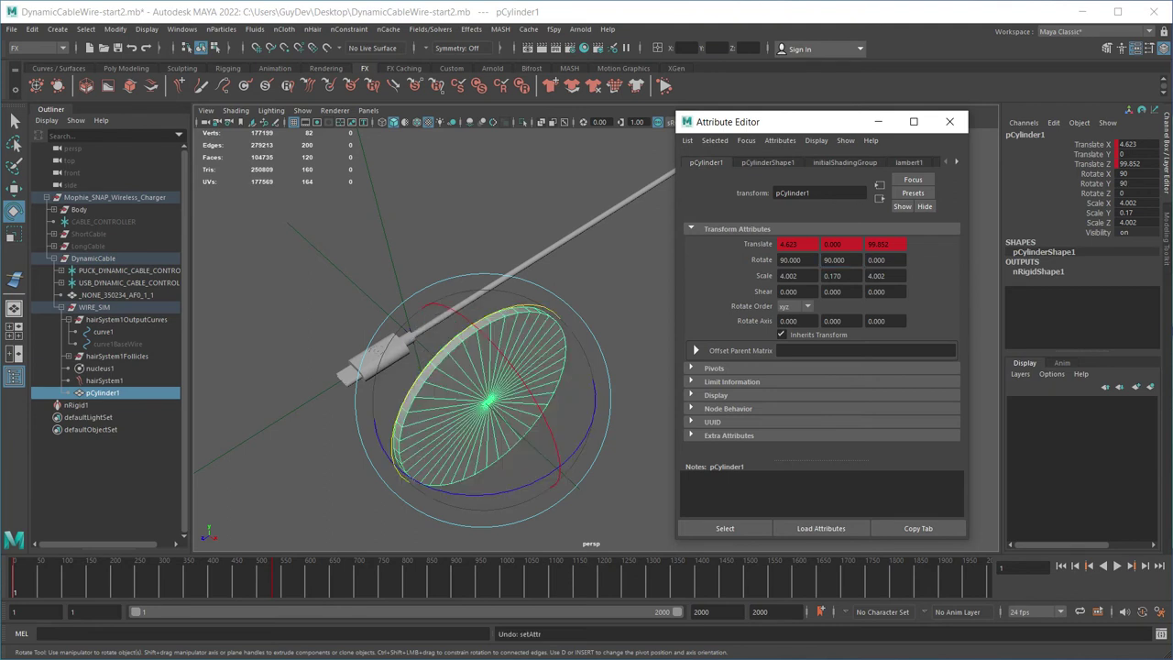
Change the cylinder's rotate order to yzx, set Rotate Z to 90 and drive Rotate Y with a frame-based expression.
click(795, 307)
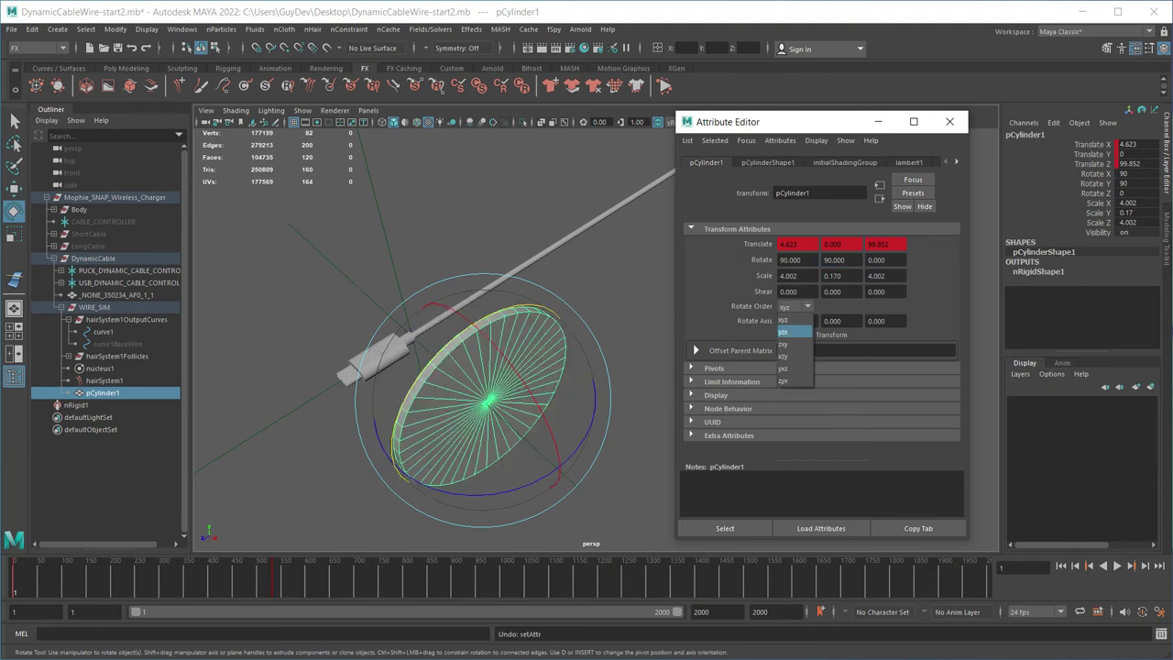
click(784, 331)
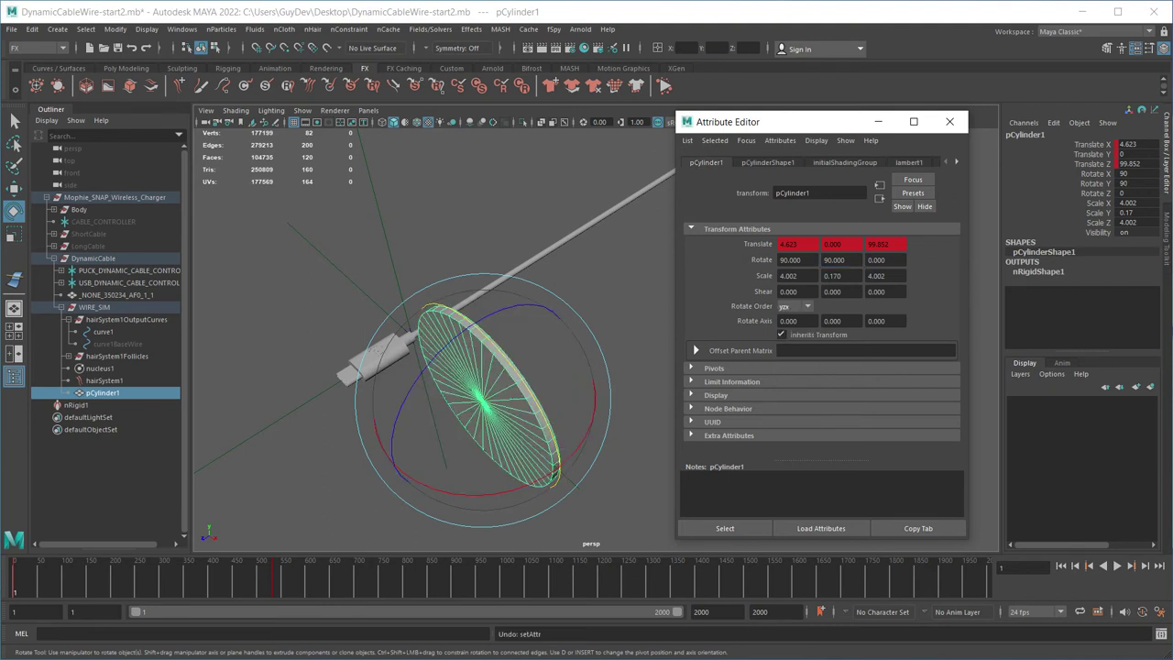
drag(586, 435, 392, 461)
double_click(834, 260)
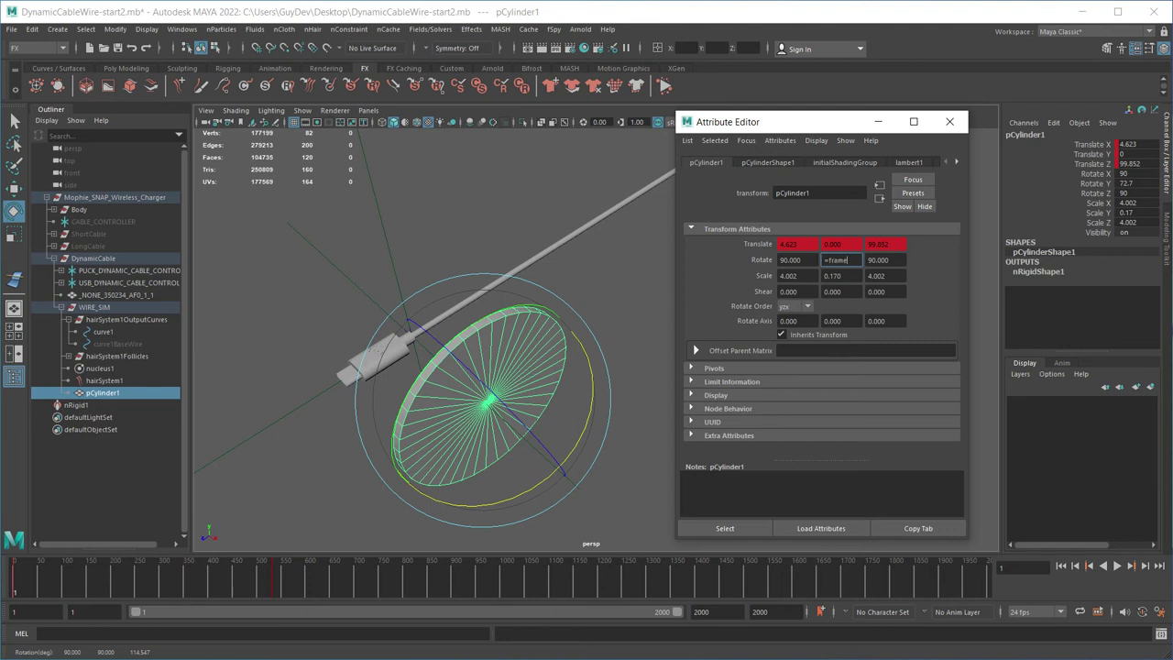
key(Return)
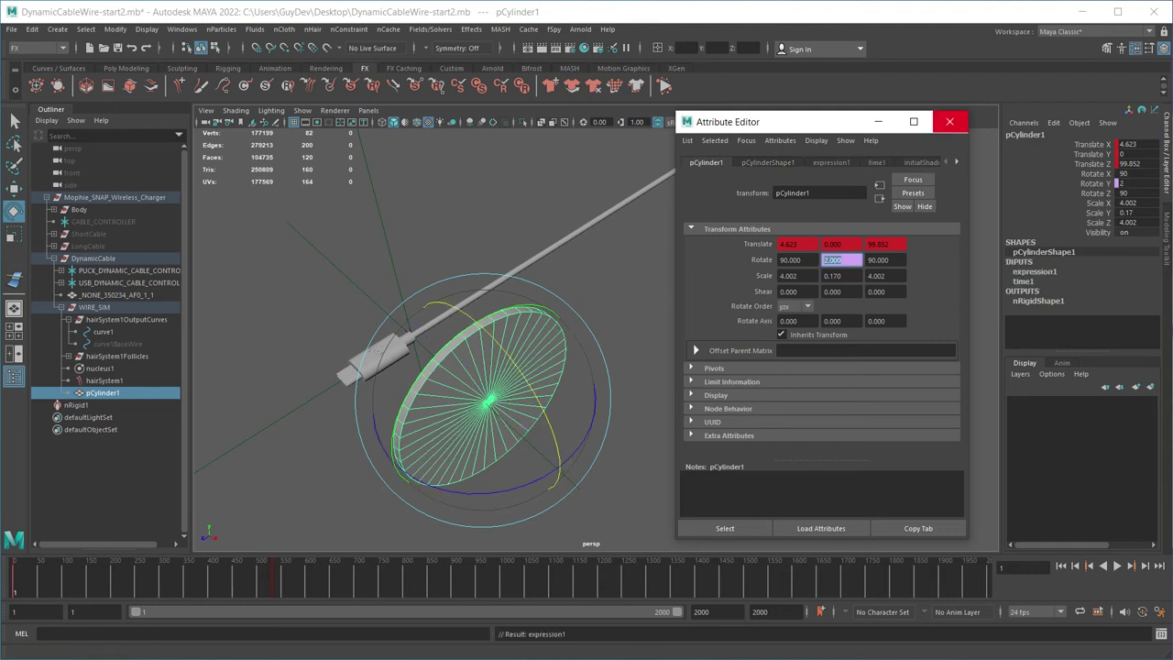
Stretch the cylinder along its axis to a Scale Y of about 4.96.
click(950, 122)
key(r)
drag(421, 339, 328, 255)
drag(421, 340, 126, 75)
drag(421, 340, 522, 278)
key(w)
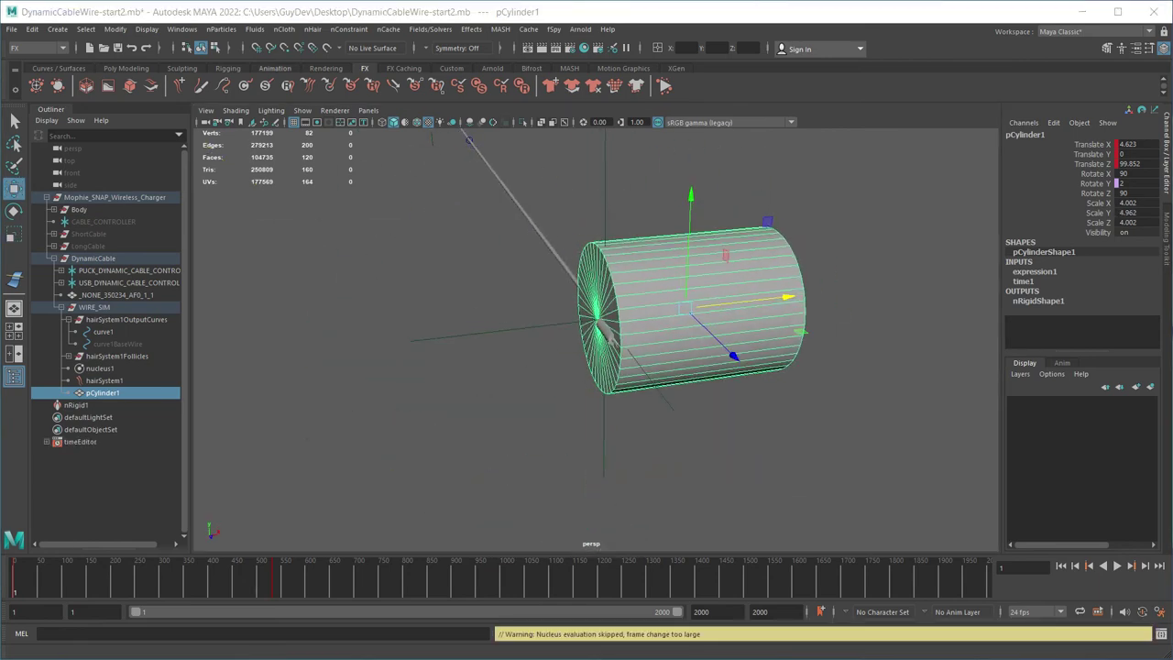
Break the connections on the cylinder's Translate X and Y and shift it to a Translate X of about 1.07.
drag(1093, 144, 1095, 154)
right_click(1099, 150)
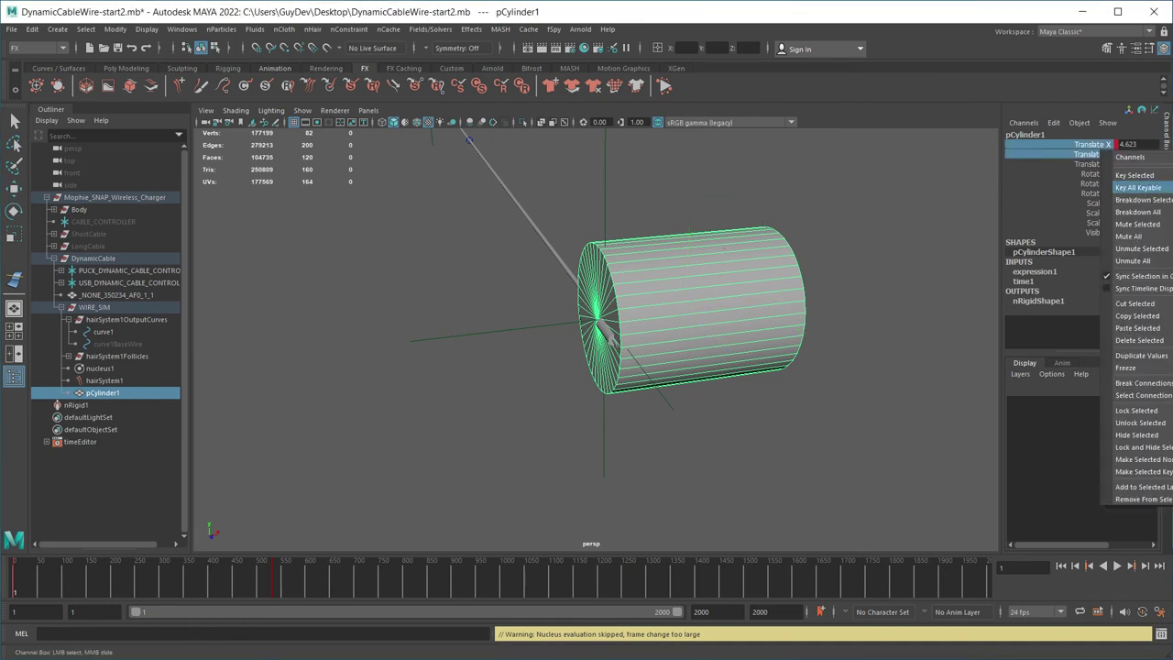
click(1142, 383)
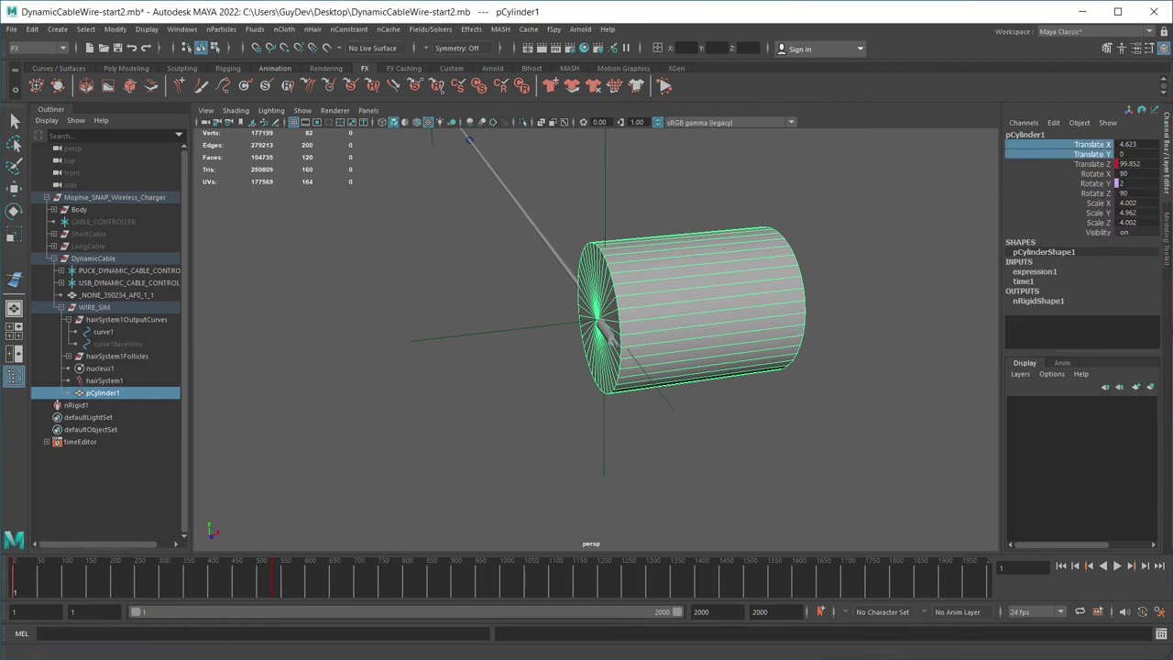
click(1092, 144)
drag(725, 254, 686, 257)
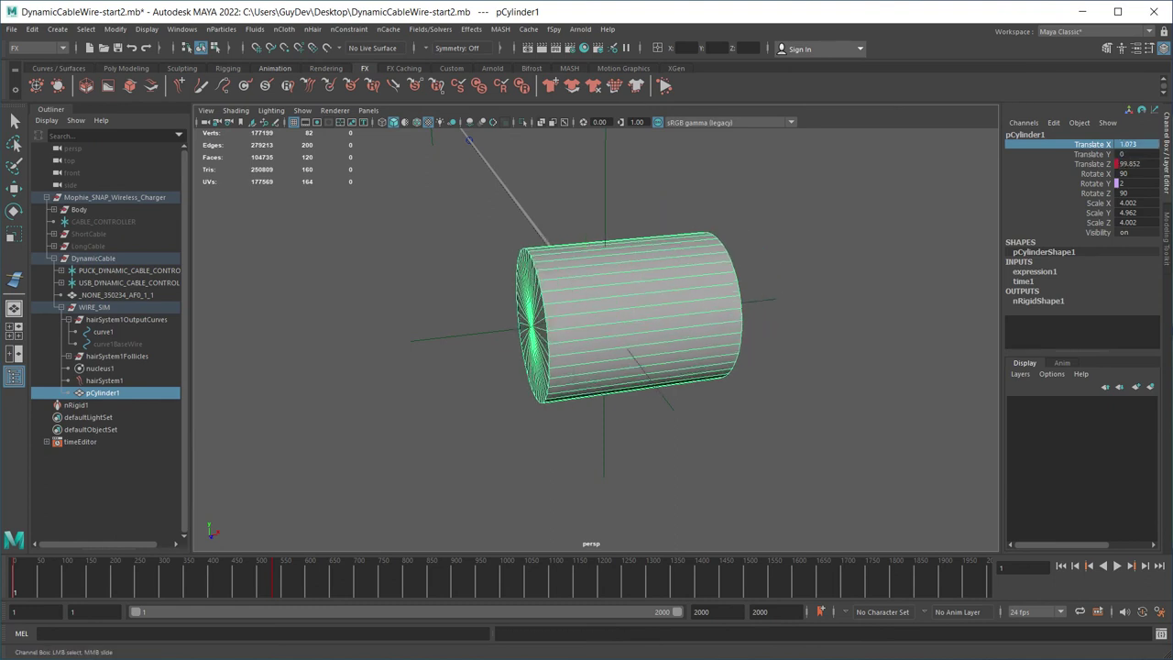
alt+drag(549, 348, 730, 350)
click(1135, 164)
key(alt+v)
key(Escape)
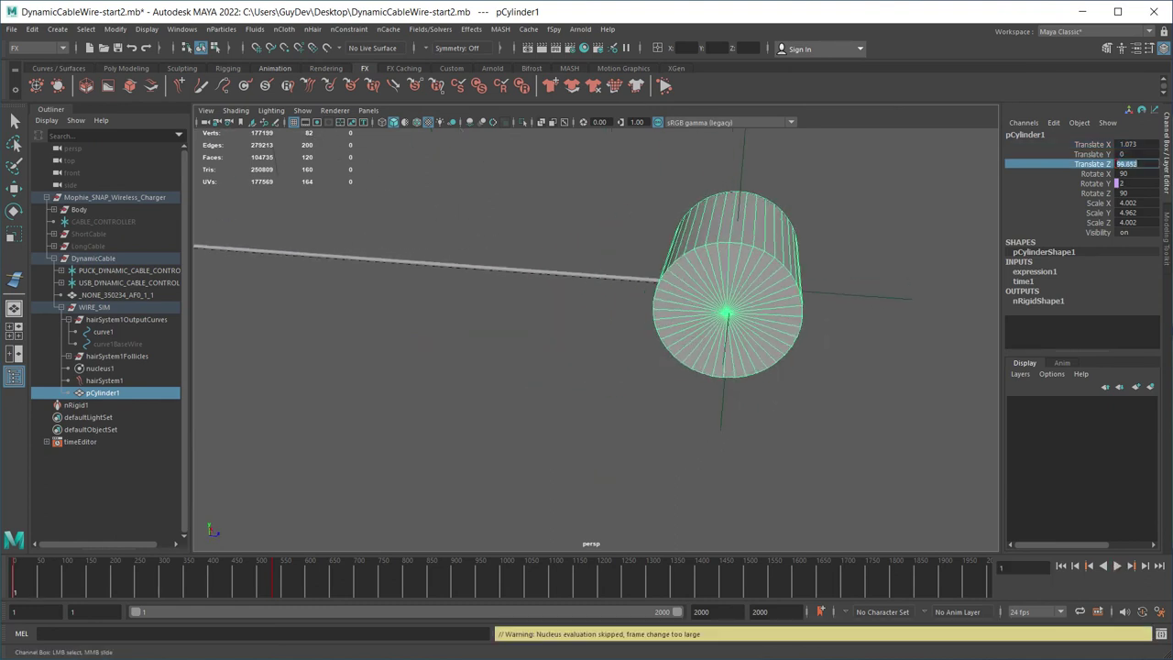
key(ctrl+z)
Move the cylinder above the cable's USB end, to about 4.35 in Translate Y and 99.97 in Translate Z.
key(w)
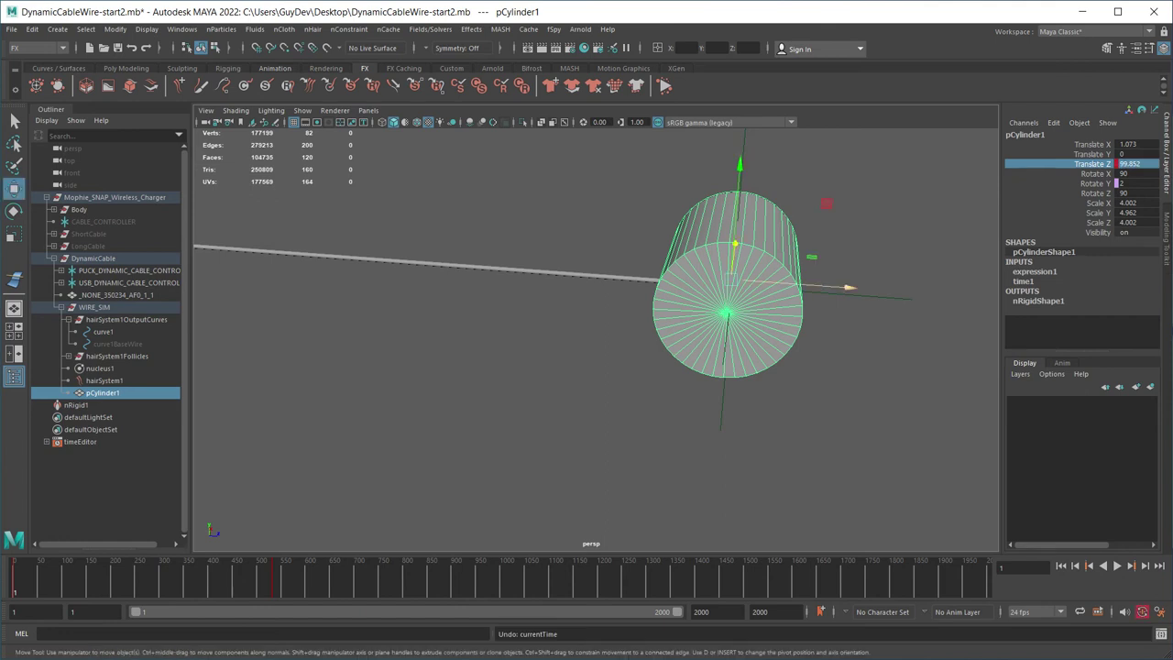
drag(843, 288, 774, 271)
alt+middle_drag(774, 271, 776, 307)
alt+drag(777, 307, 777, 262)
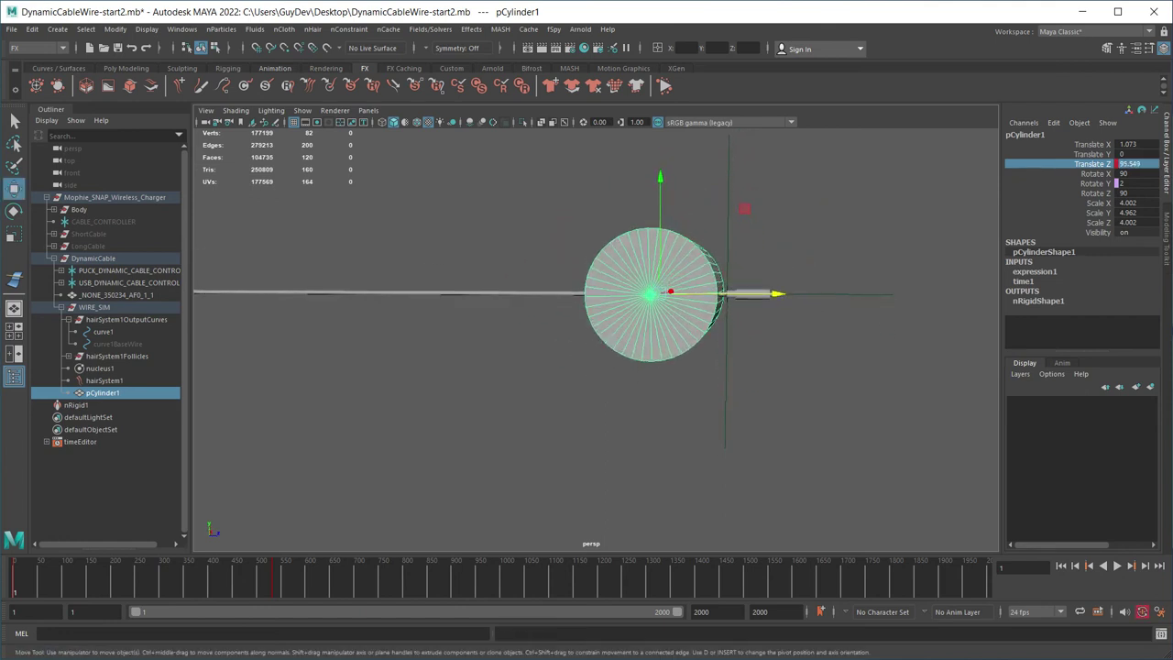
drag(661, 180, 660, 105)
drag(779, 225, 851, 224)
drag(851, 225, 848, 224)
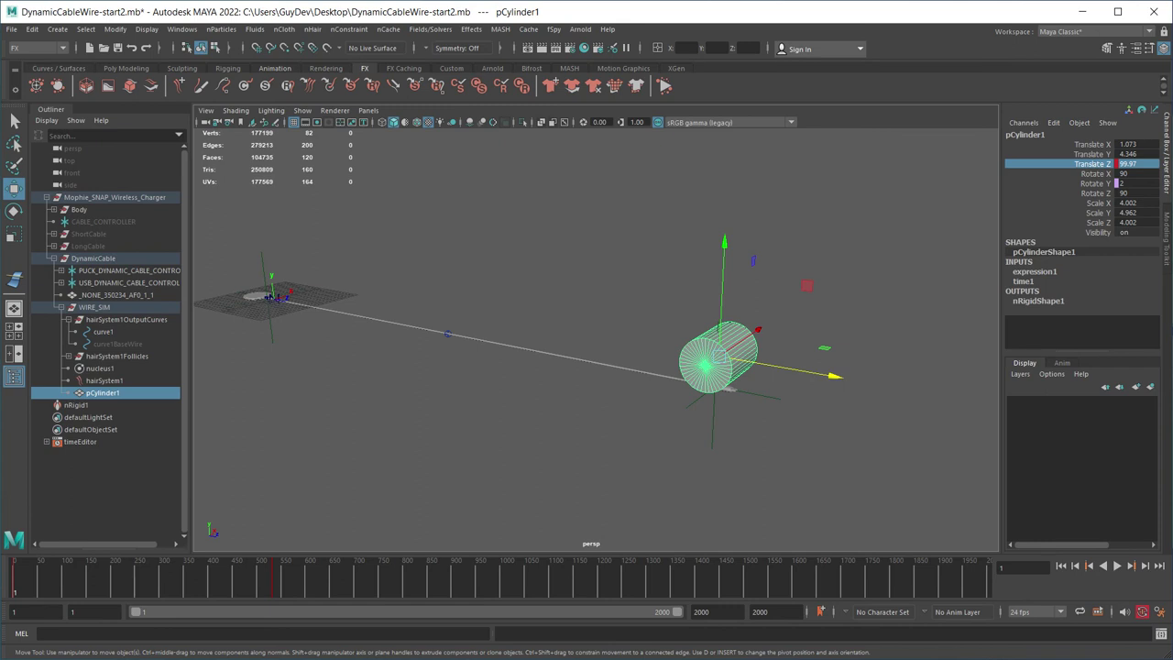
Parent-constrain the USB controller to the cylinder.
scroll(596, 339, up, 2)
alt+middle_drag(596, 339, 633, 339)
click(810, 403)
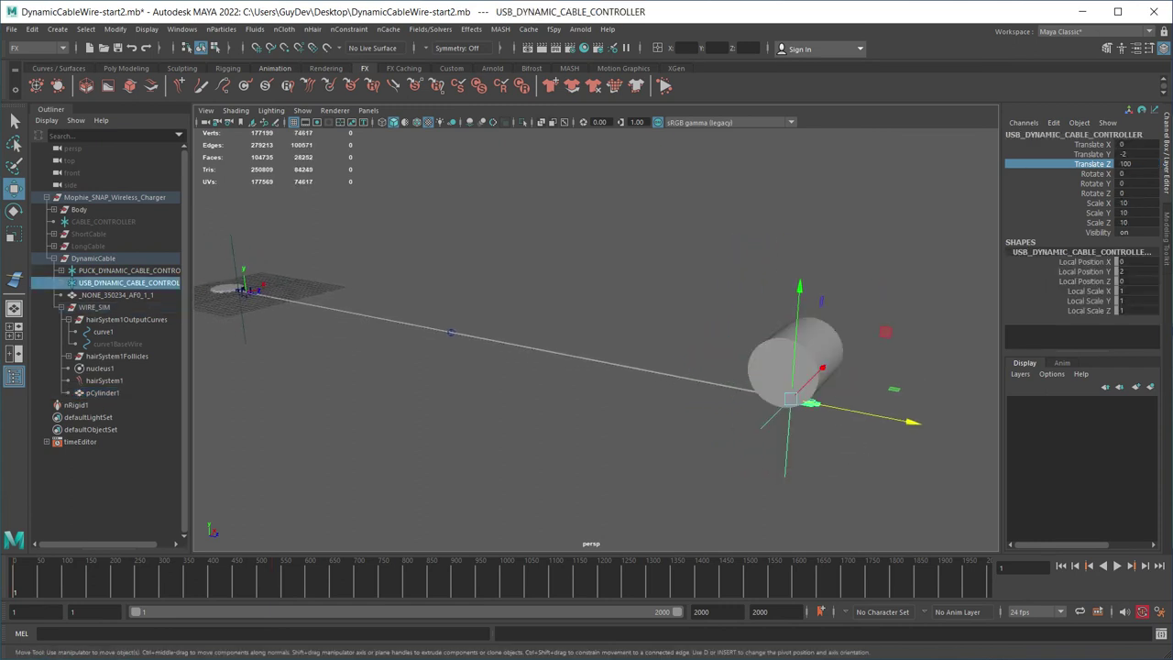
click(783, 371)
shift+click(867, 414)
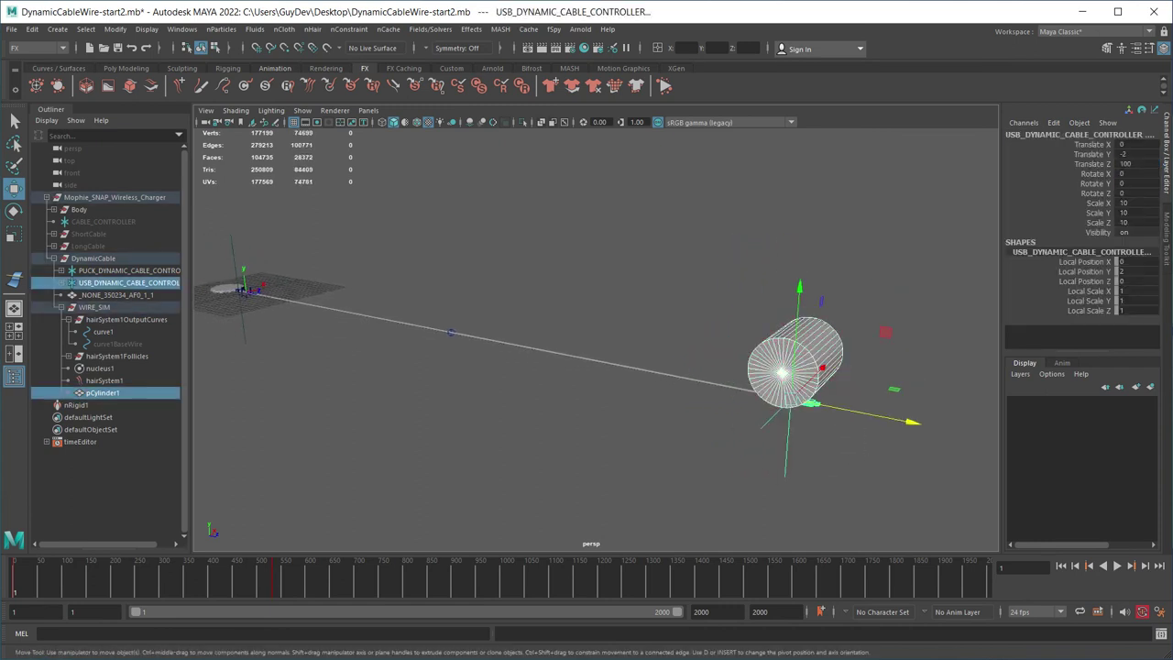
key(space)
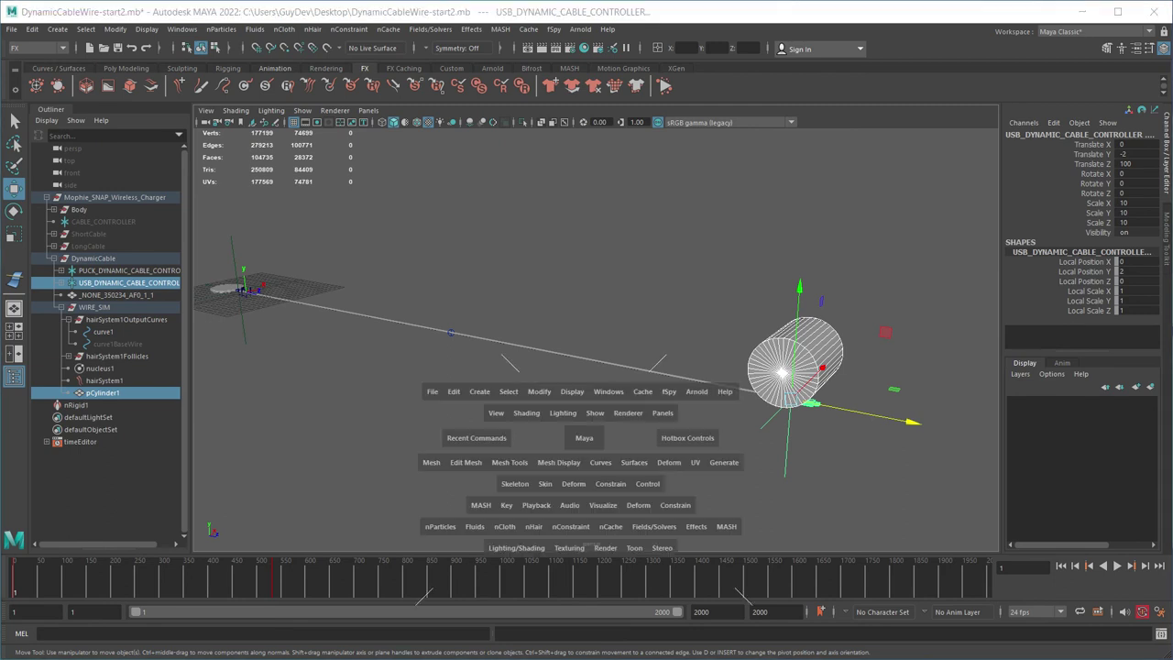
click(676, 505)
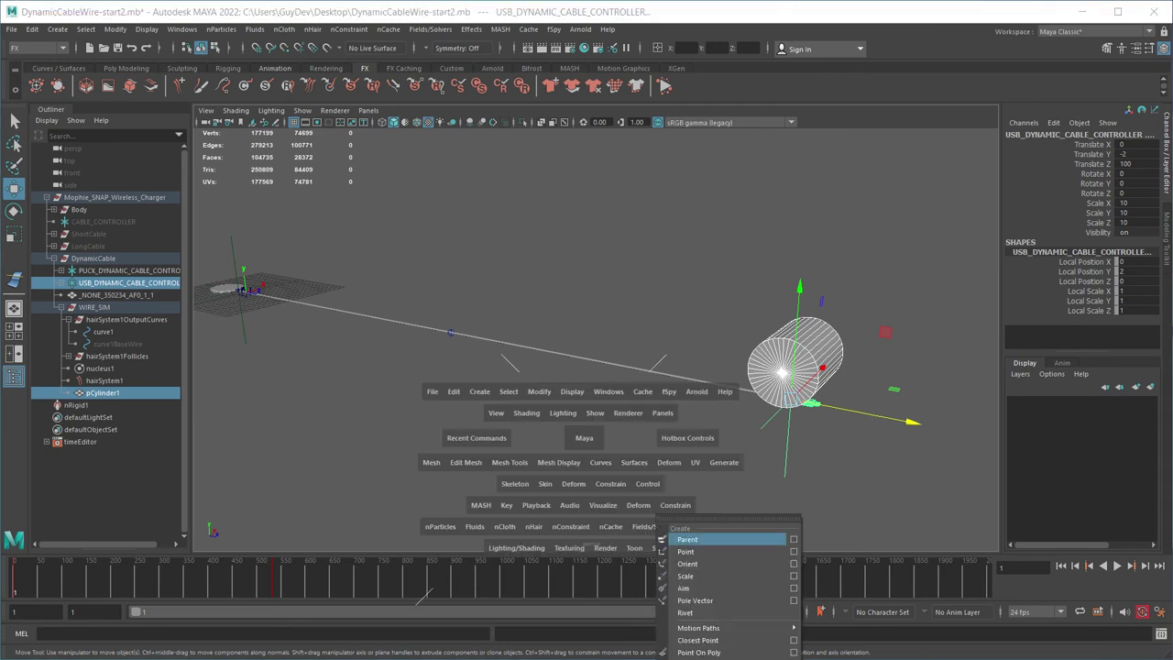
click(696, 539)
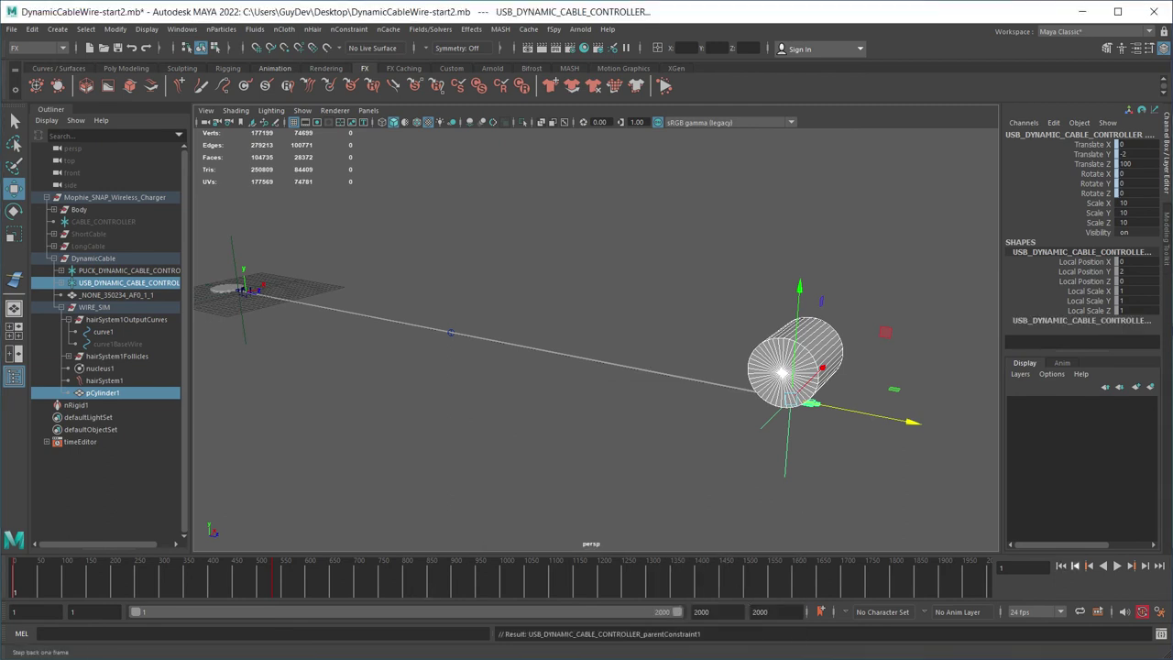
Hide the cylinder and run the simulation from frame 1 to frame 640 so the cable winds into a coil.
key(ctrl+h)
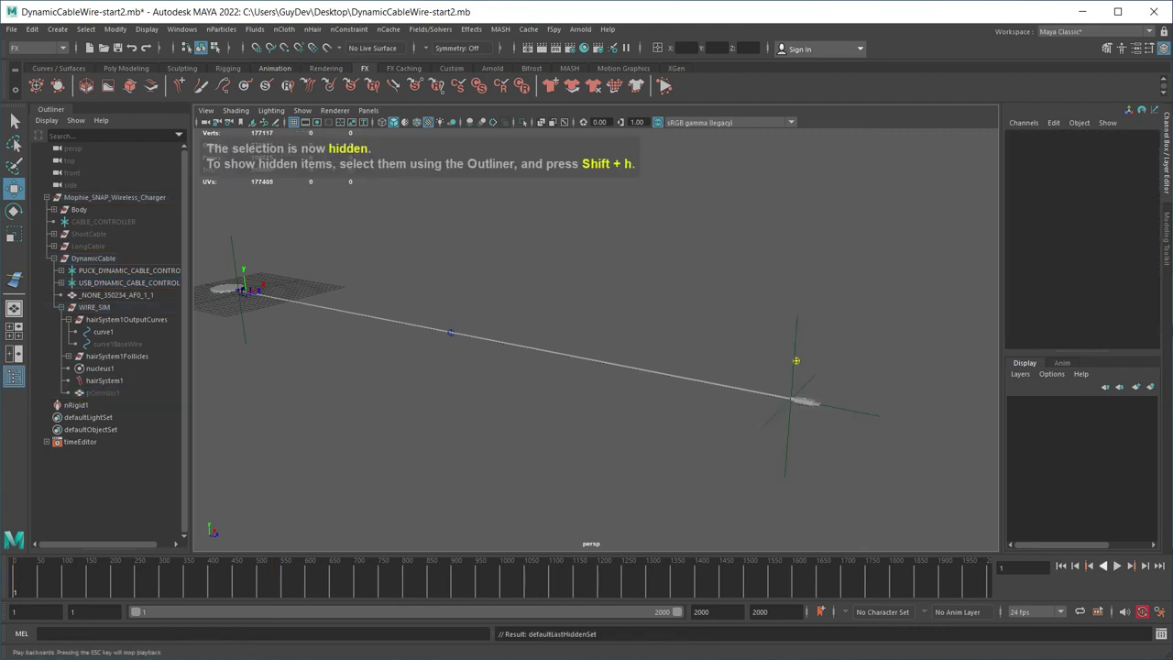
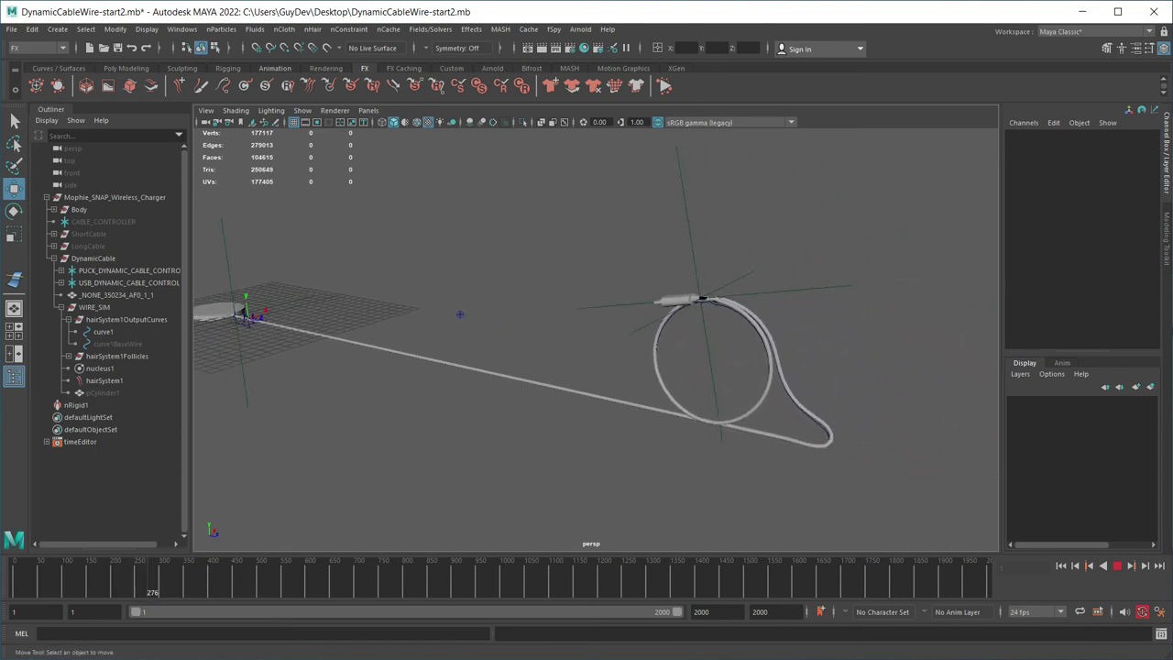
alt+middle_drag(586, 339, 792, 363)
scroll(709, 366, up, 2)
scroll(730, 359, down, 1)
scroll(730, 358, up, 1)
scroll(775, 362, up, 1)
scroll(795, 363, up, 1)
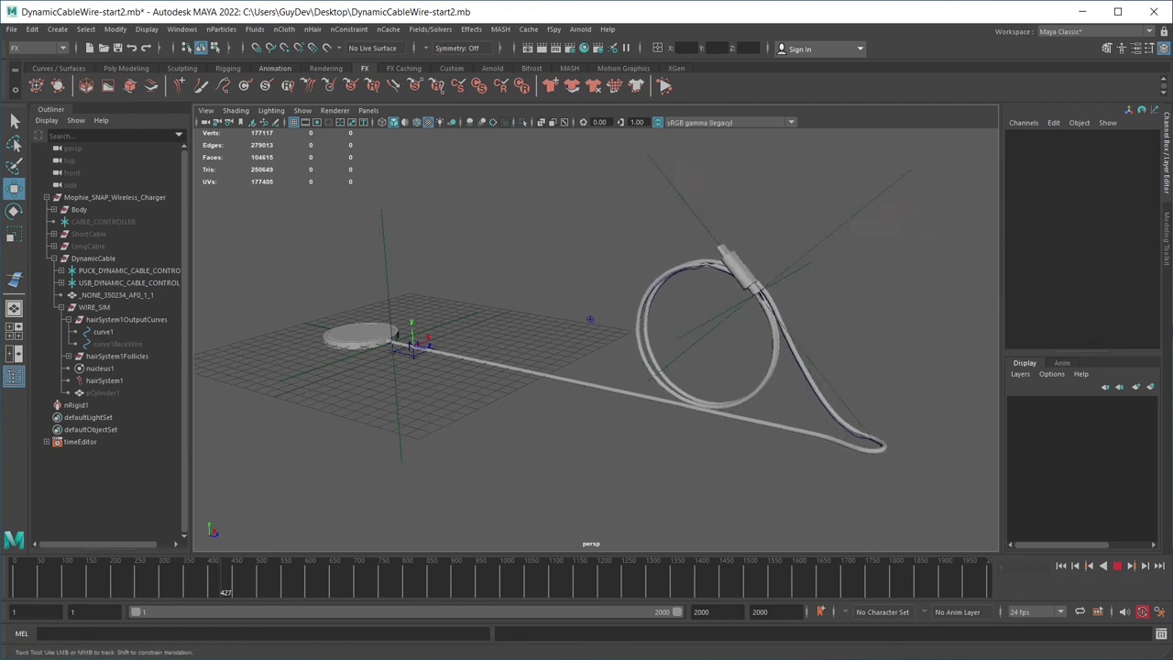
alt+middle_drag(590, 319, 606, 314)
scroll(587, 317, up, 1)
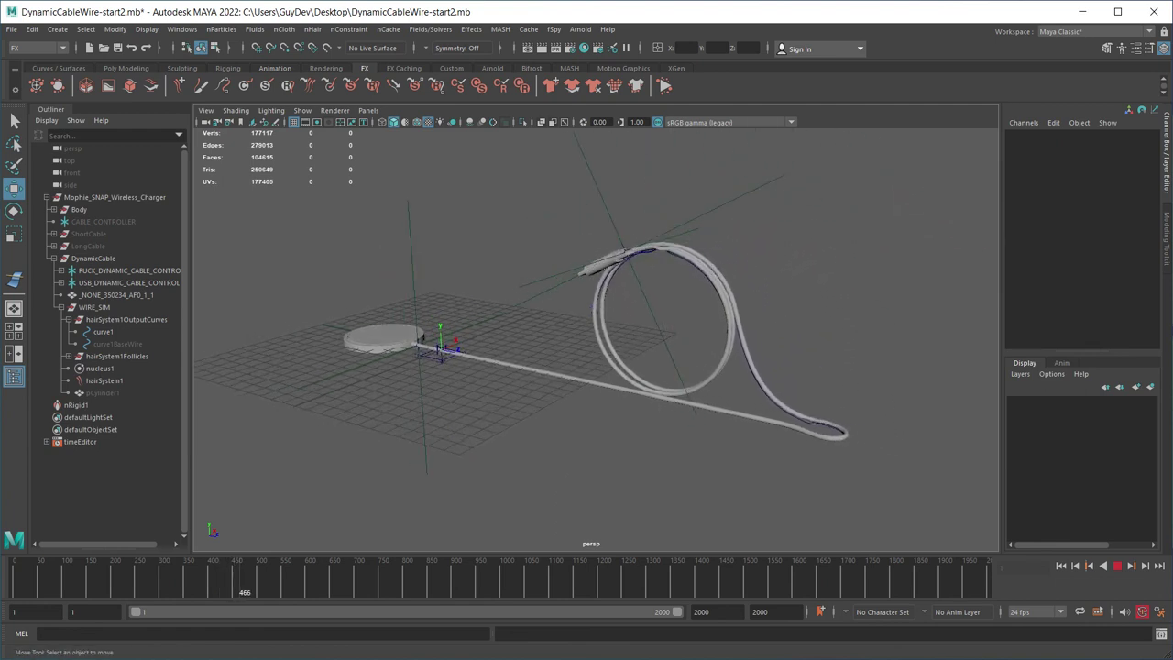
alt+drag(593, 314, 633, 311)
alt+middle_drag(618, 309, 640, 314)
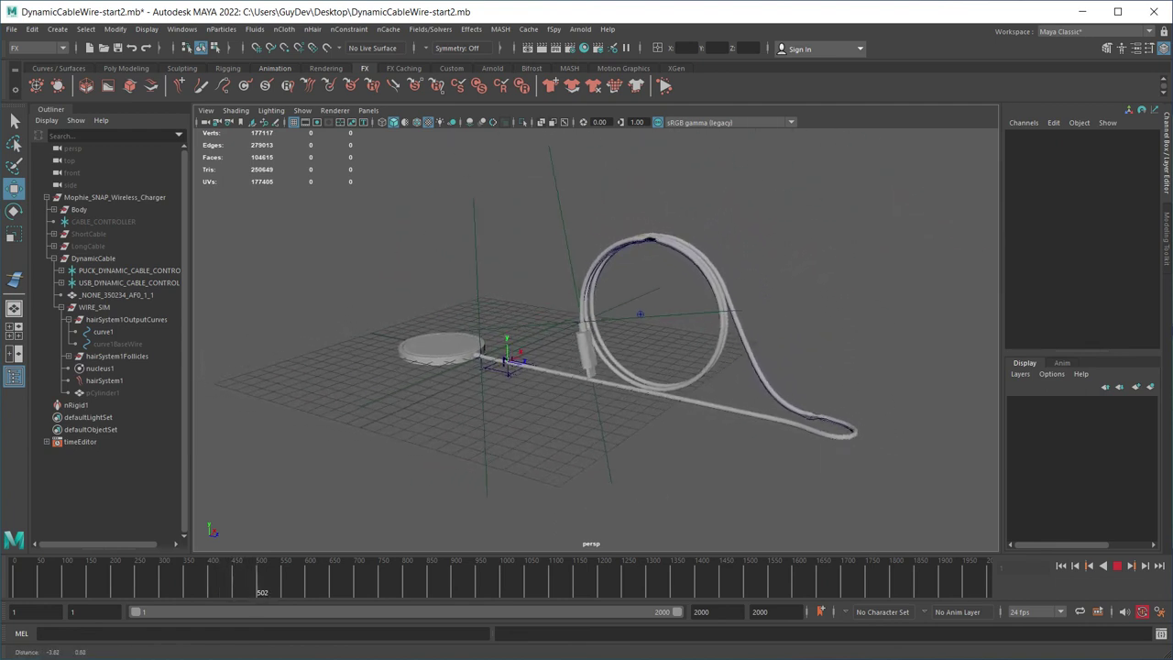
alt+drag(640, 313, 615, 308)
scroll(633, 312, up, 1)
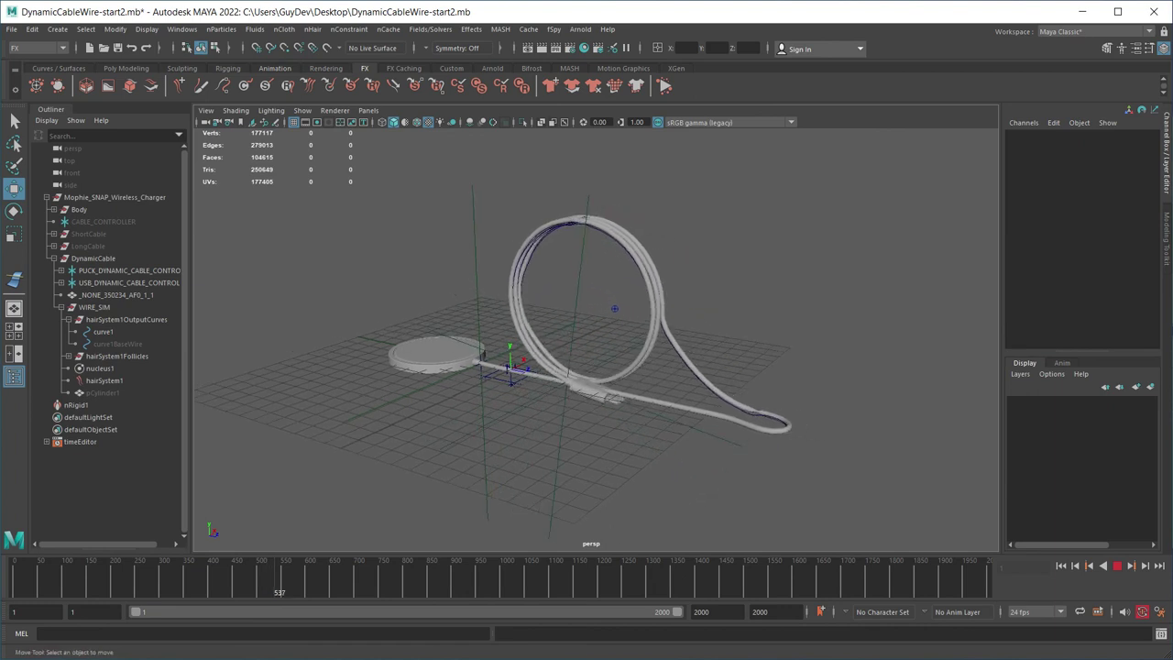
scroll(594, 337, up, 1)
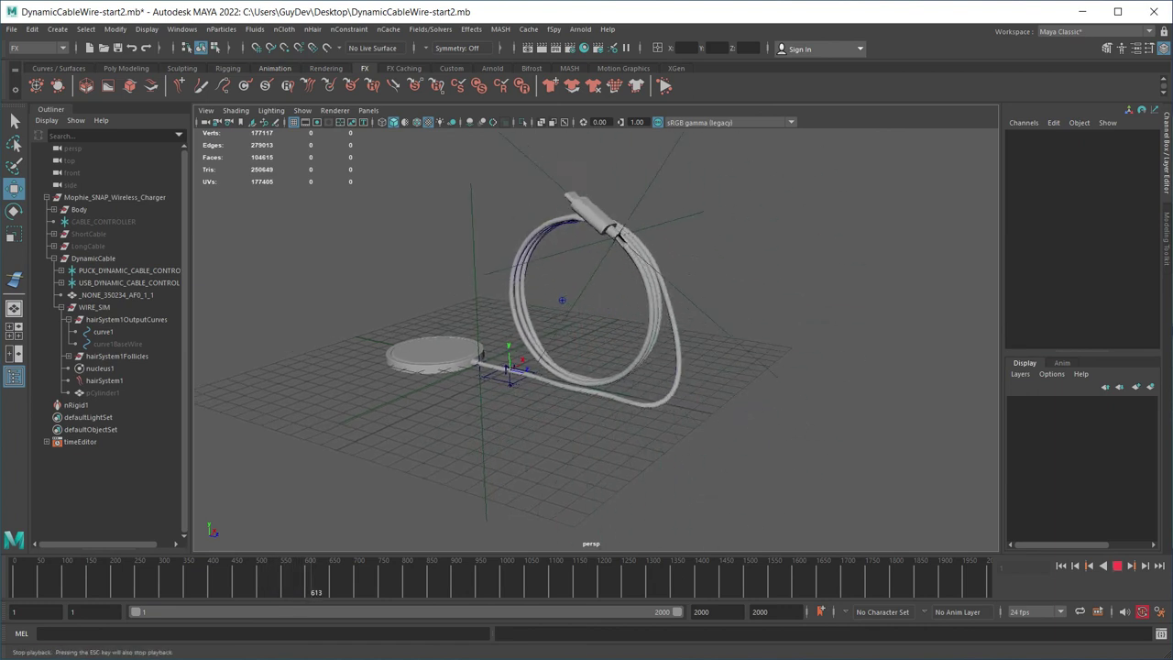
key(Escape)
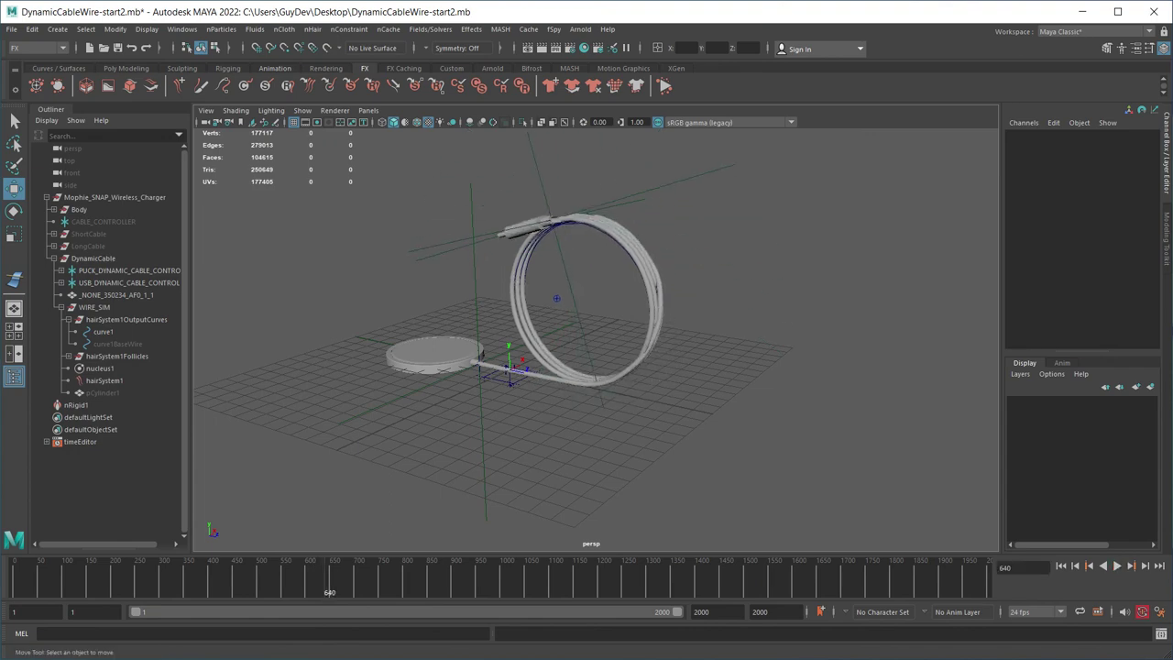
Examine the coiled cable mesh up close for deformation around the USB plug and the upper loops.
alt+middle_drag(560, 339, 738, 339)
alt+drag(738, 338, 440, 332)
alt+middle_drag(440, 332, 529, 397)
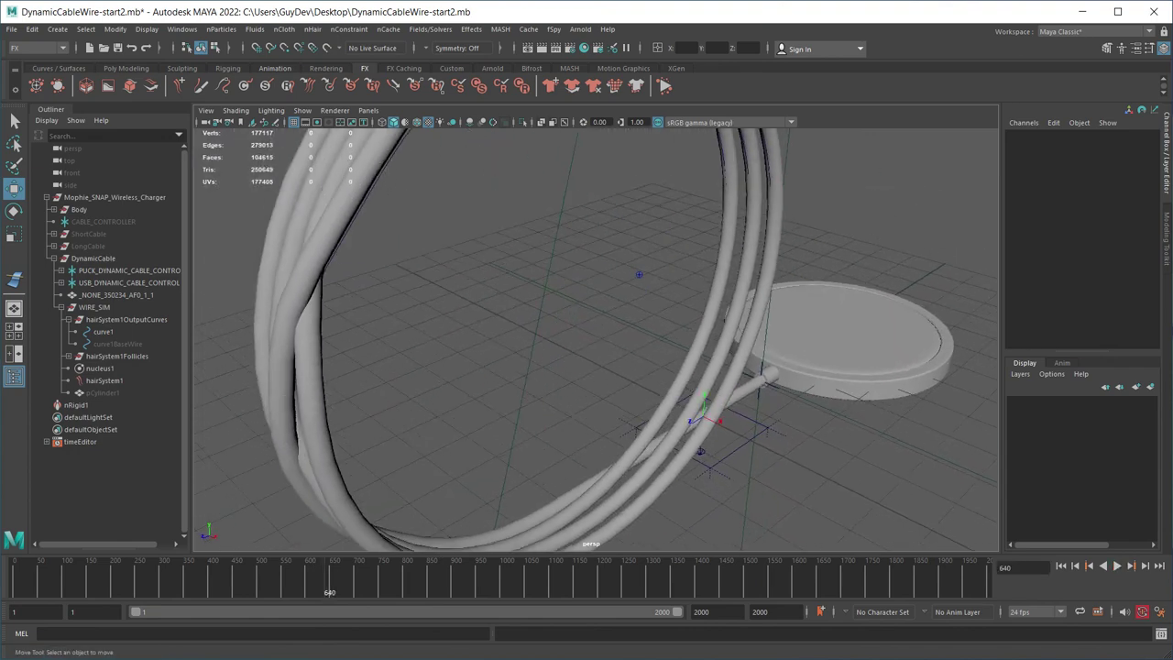
alt+right_drag(530, 398, 485, 384)
alt+middle_drag(485, 330, 486, 451)
click(435, 357)
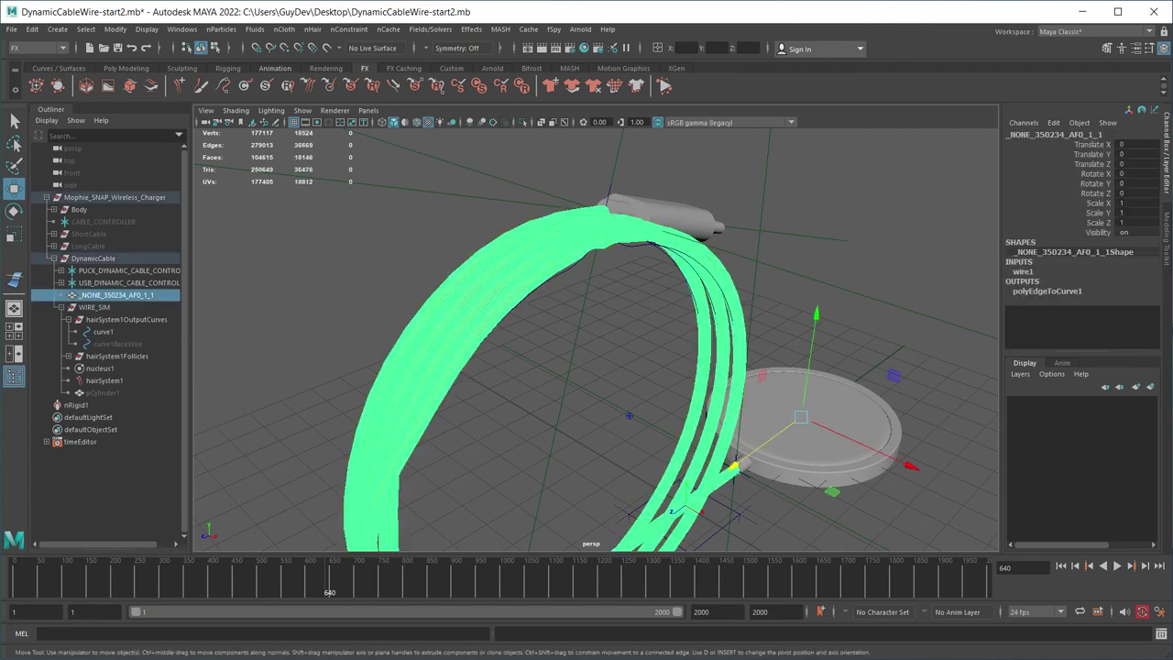
click(541, 357)
alt+right_drag(541, 357, 677, 357)
alt+middle_drag(678, 357, 698, 458)
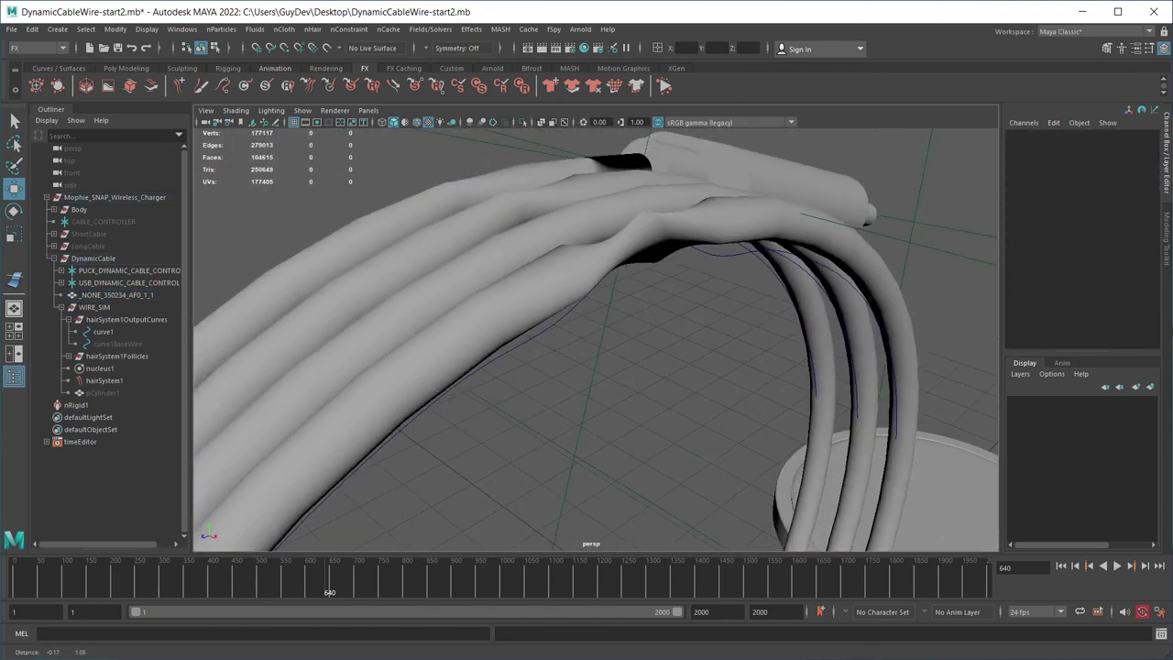
click(605, 257)
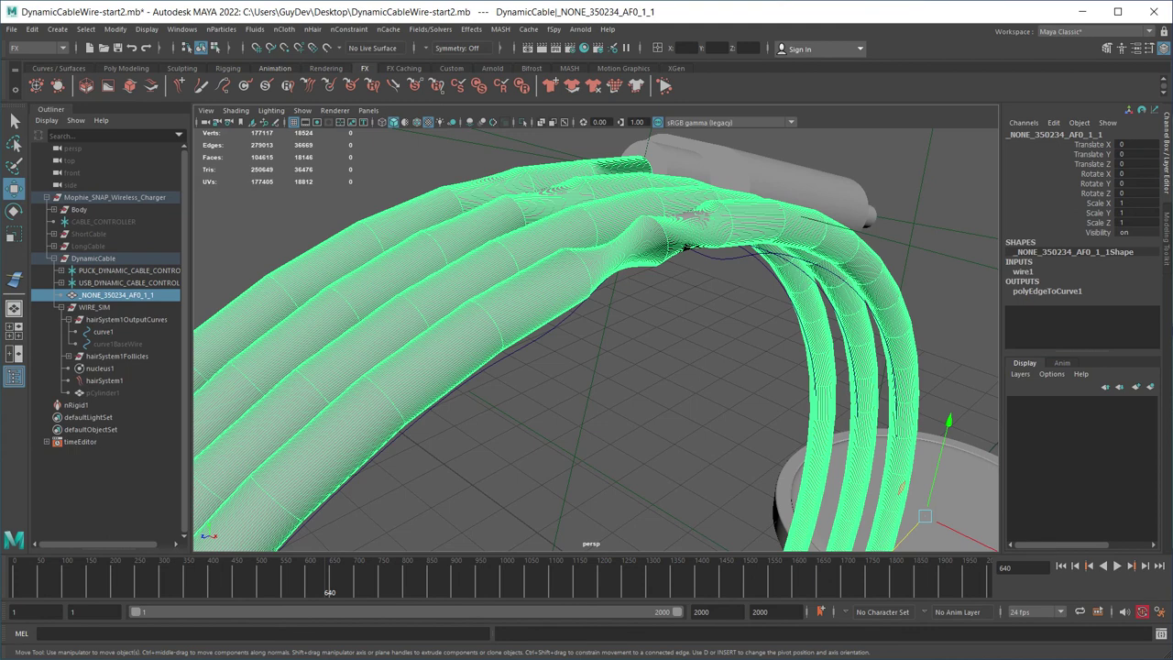
Parent nRigid1 under the WIRE_SIM group inside DynamicCable, then collapse the hierarchy and select DynamicCable.
scroll(595, 339, down, 10)
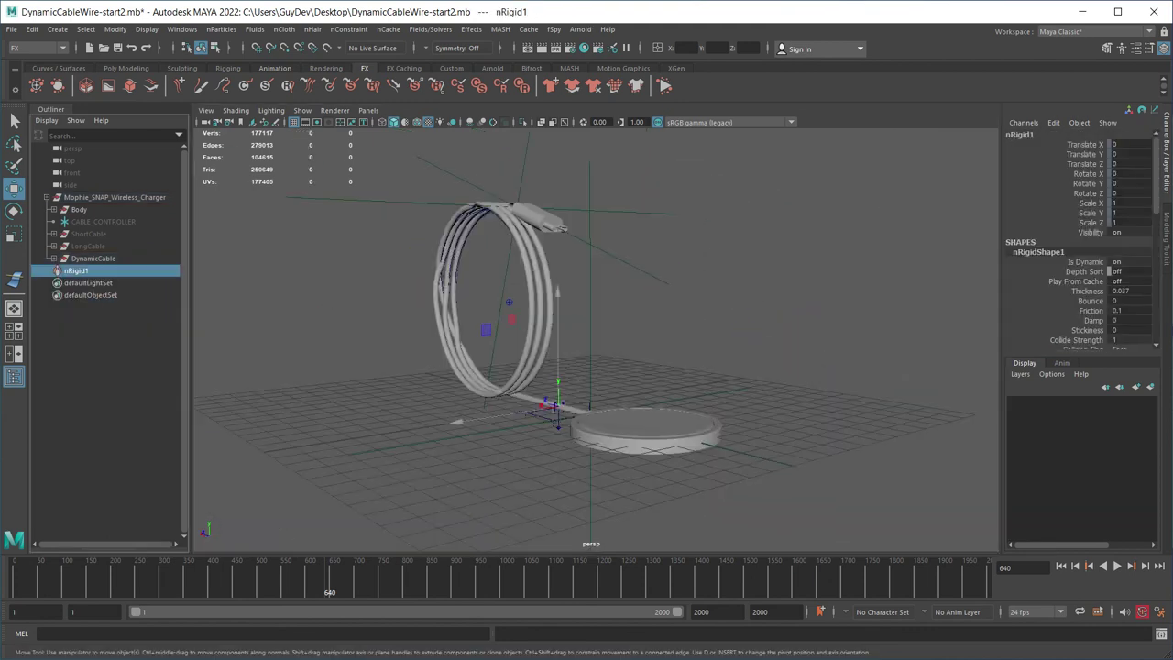
click(54, 259)
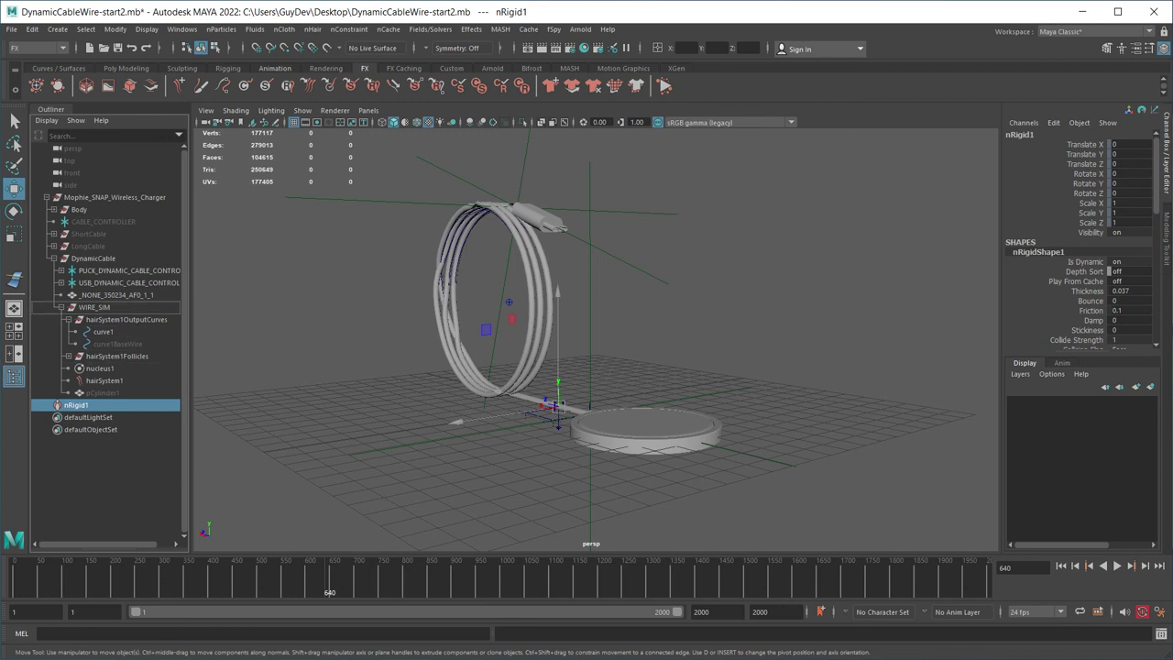
middle_drag(76, 405, 95, 308)
click(62, 307)
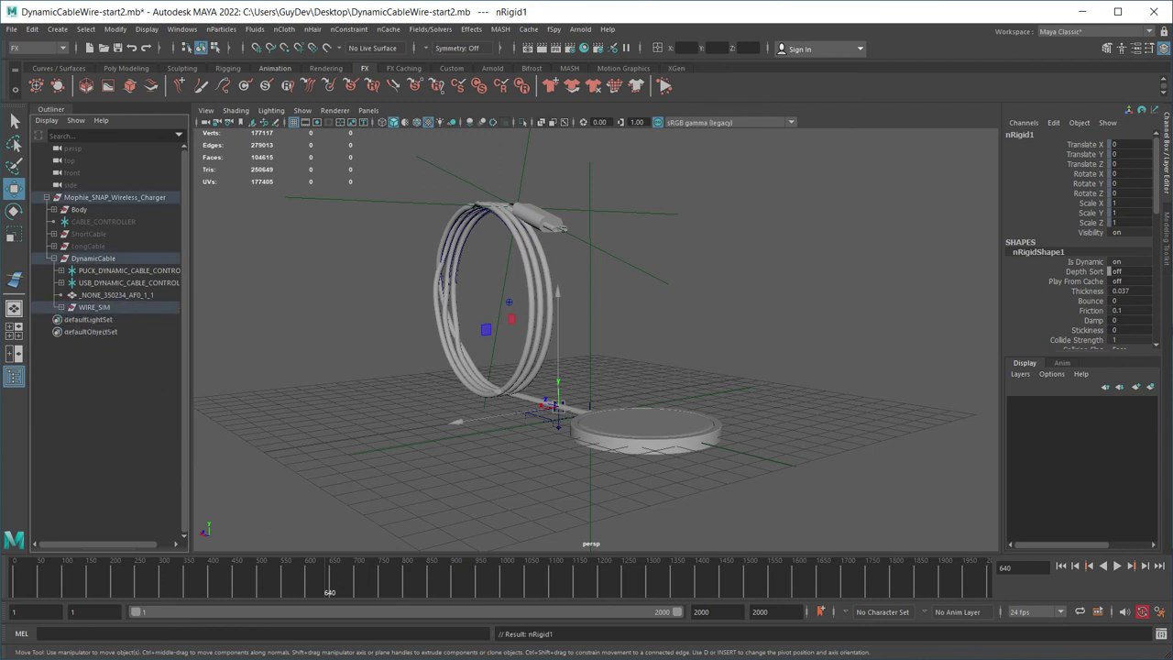
click(54, 259)
click(94, 259)
Return the simulation to frame 1 and select the whole Mophie_SNAP_Wireless_Charger group.
click(1061, 566)
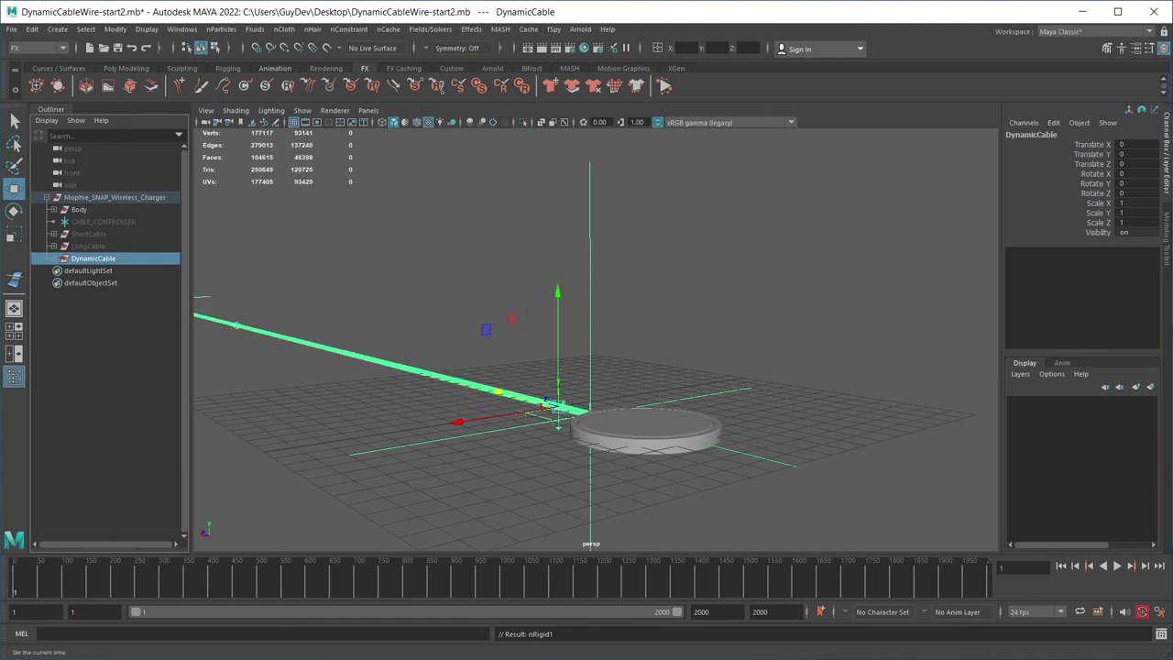
scroll(600, 371, down, 5)
alt+middle_drag(600, 371, 769, 406)
alt+drag(769, 406, 769, 452)
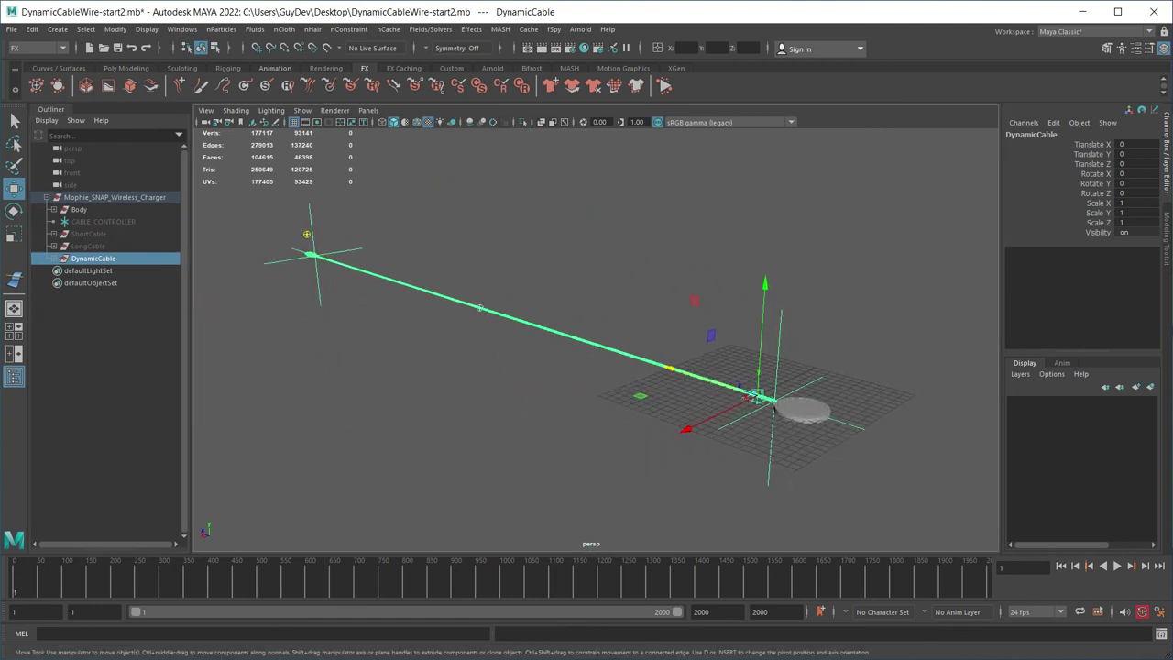
alt+middle_drag(769, 451, 818, 457)
alt+drag(818, 457, 850, 430)
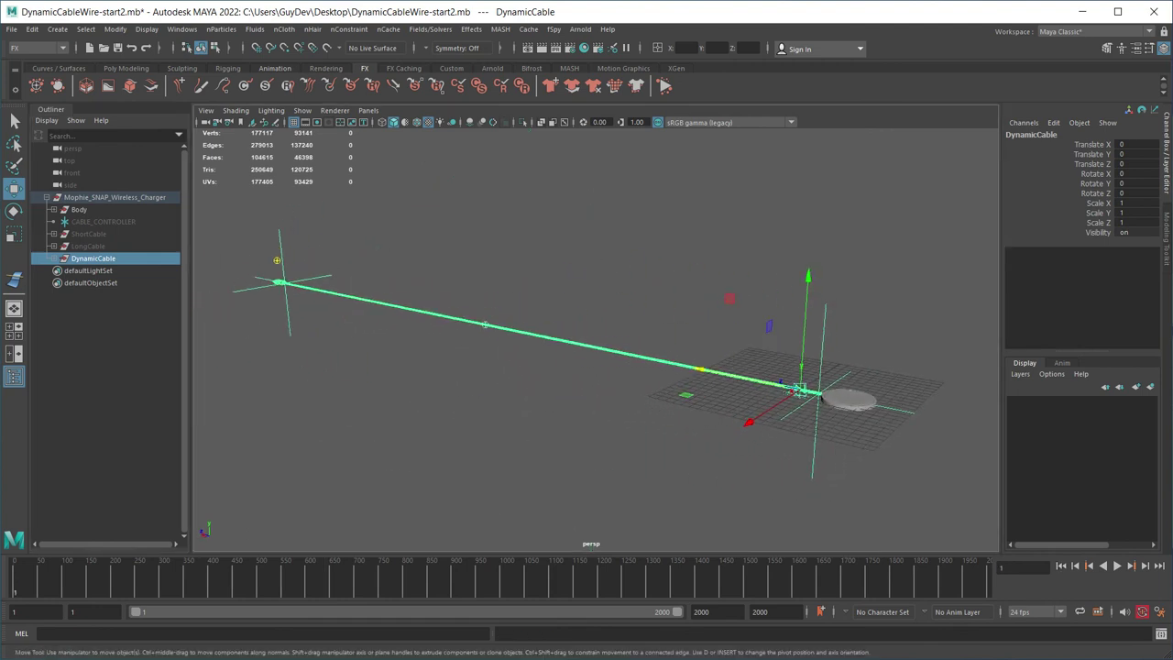
click(277, 261)
click(114, 197)
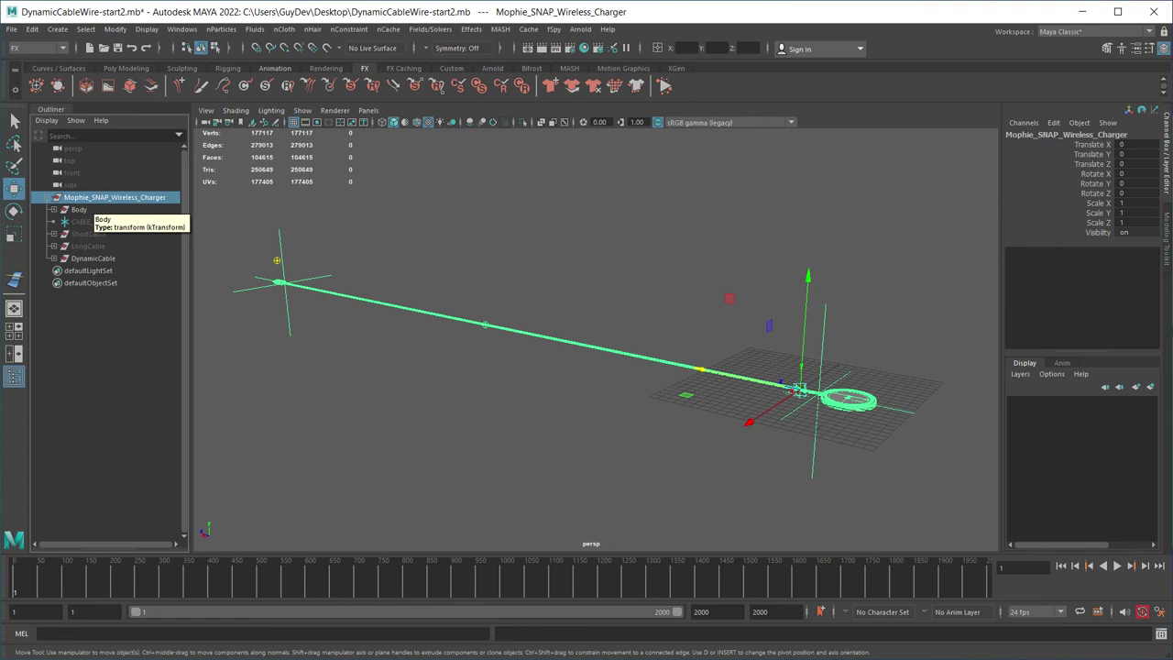
Unhide the pCylinder1 collider in the WIRE_SIM group.
click(54, 259)
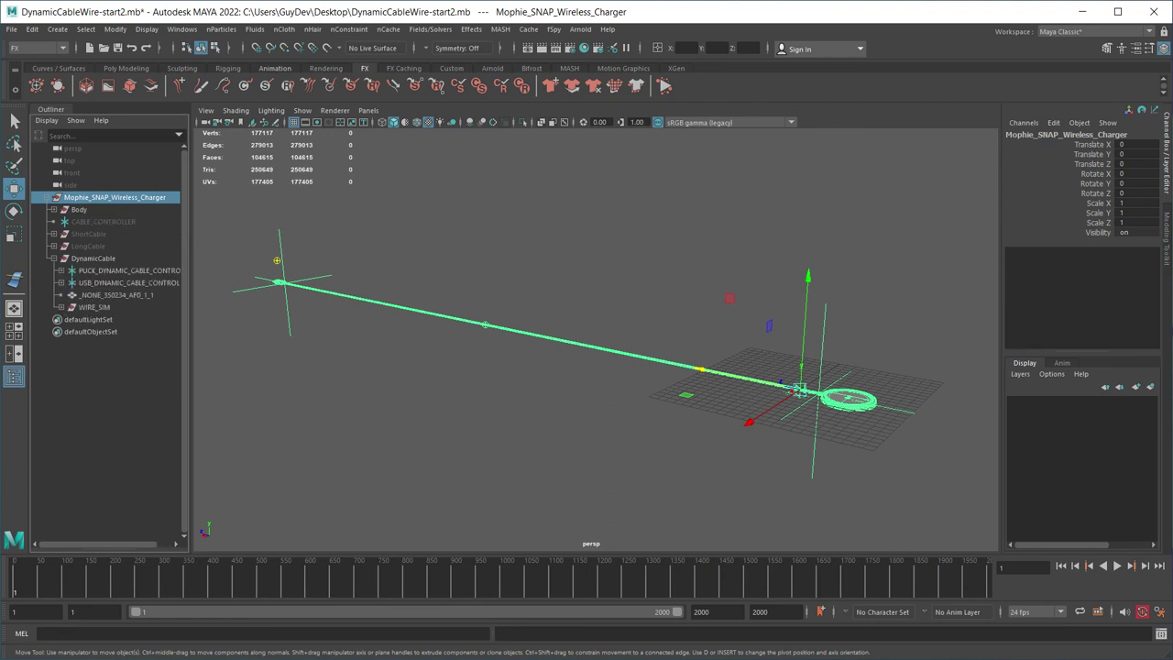
click(61, 307)
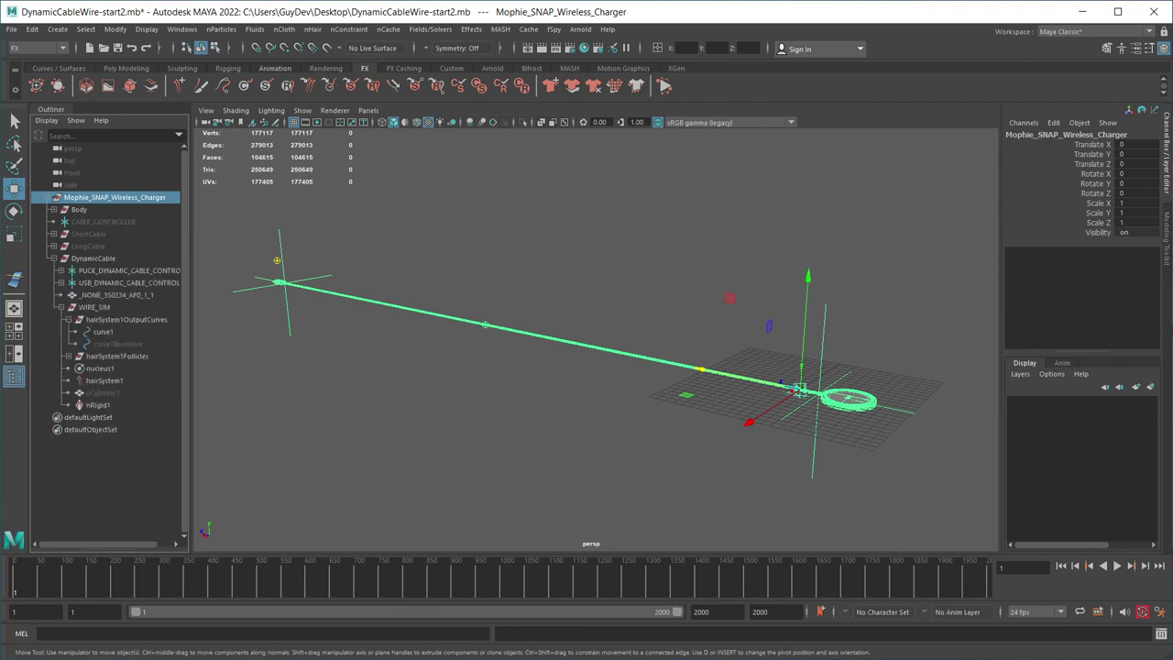
click(103, 393)
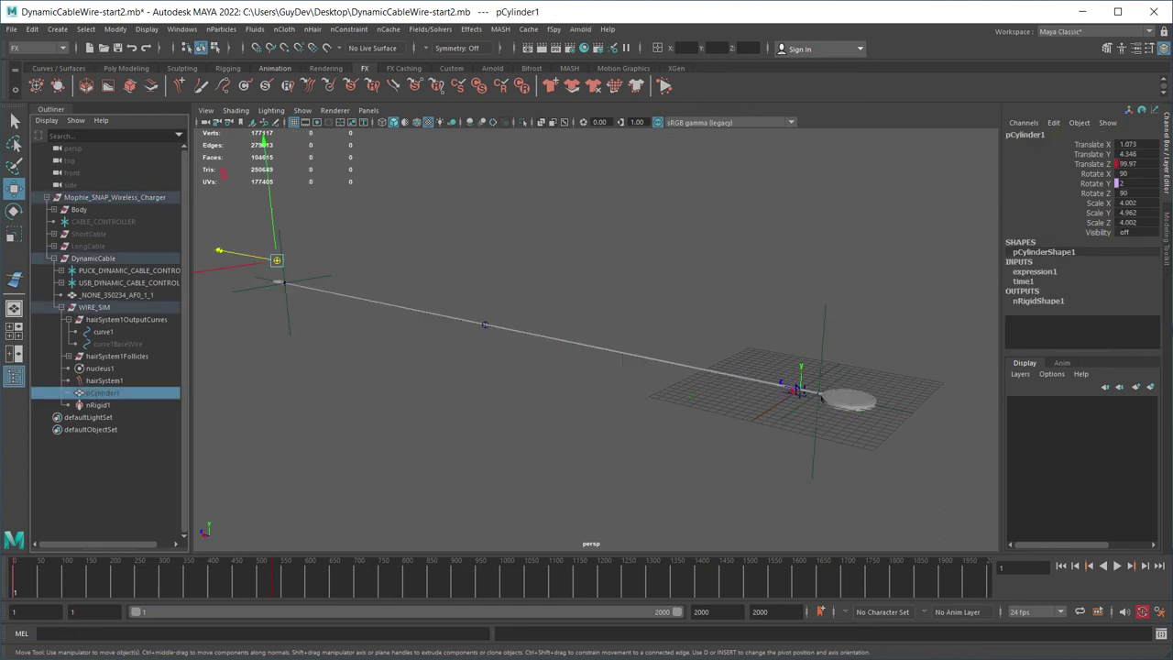
key(shift+h)
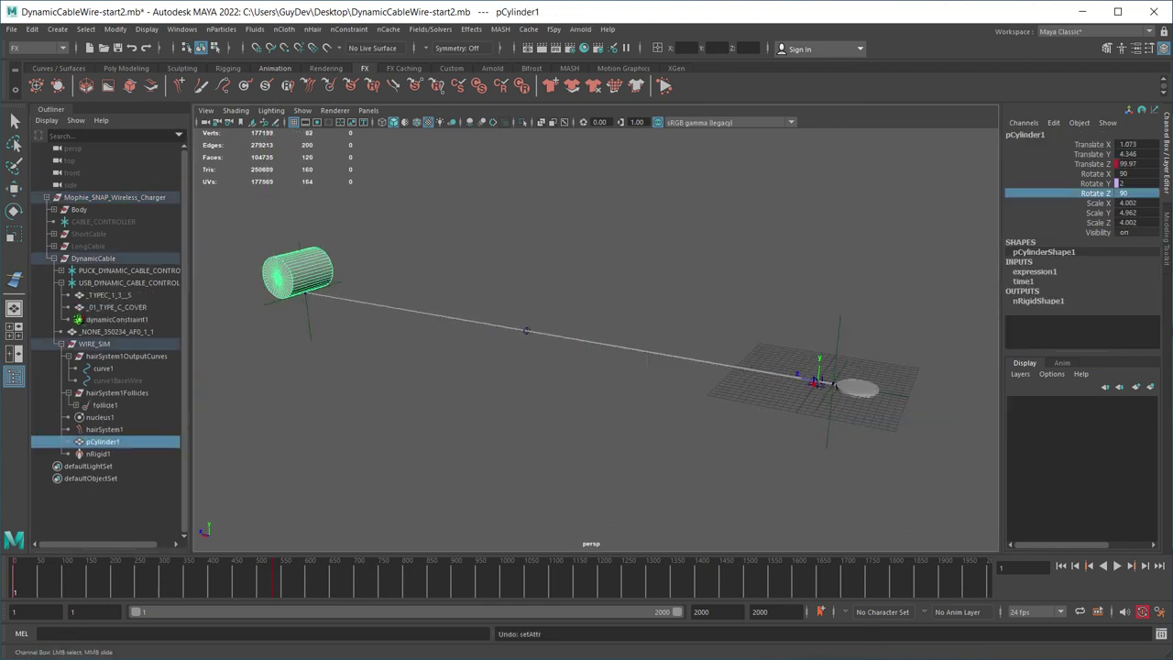
Set the collider cylinder's Rotate X and Rotate Z to 0 so that it stands upright.
click(1127, 193)
text(0)
key(Return)
key(f)
alt+middle_drag(366, 394, 588, 302)
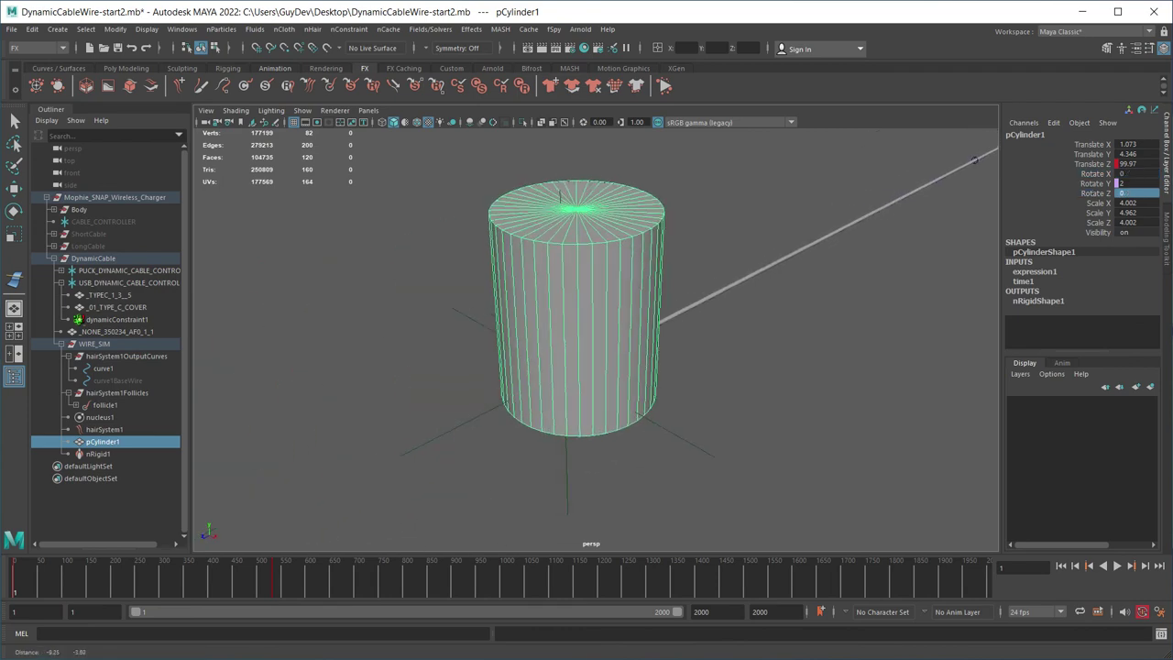
Tilt the cylinder to about -55 in Rotate X and Z and move it to about -0.2 in Translate X and 4.62 in Translate Y.
key(w)
drag(666, 342, 921, 385)
click(1094, 174)
middle_drag(696, 366, 623, 367)
alt+drag(623, 367, 660, 385)
key(w)
drag(706, 273, 676, 187)
drag(531, 194, 532, 186)
Parent-constrain the USB_DYNAMIC_CABLE controller to the tilted cylinder.
shift+click(724, 361)
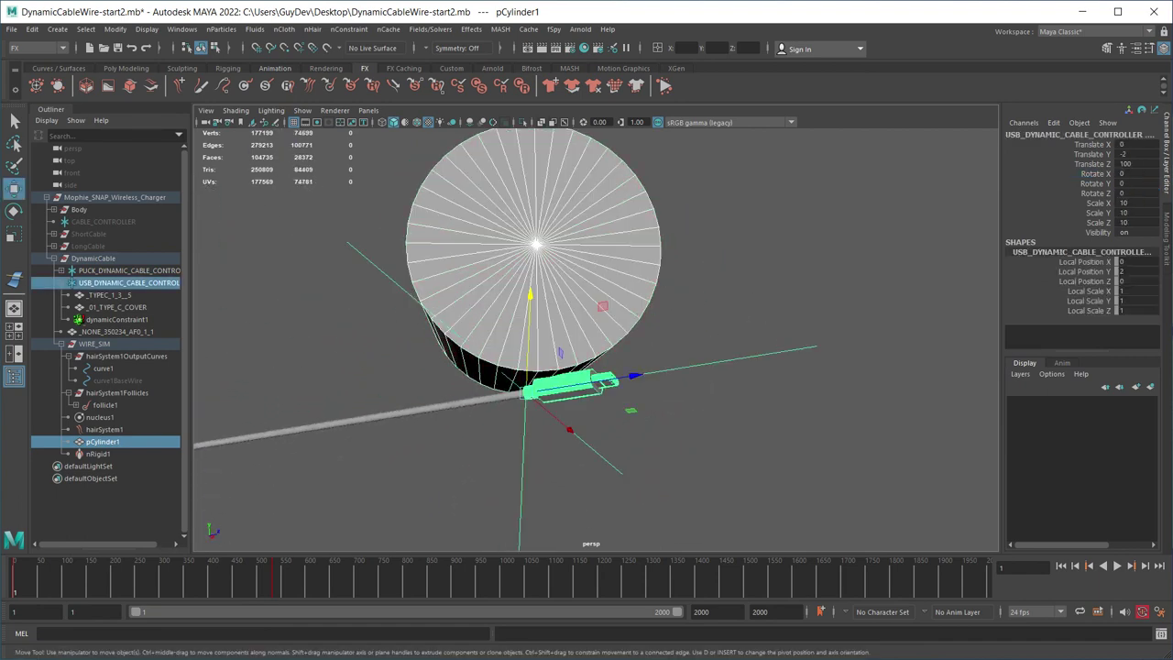
key(space)
click(843, 455)
click(857, 490)
scroll(732, 412, down, 8)
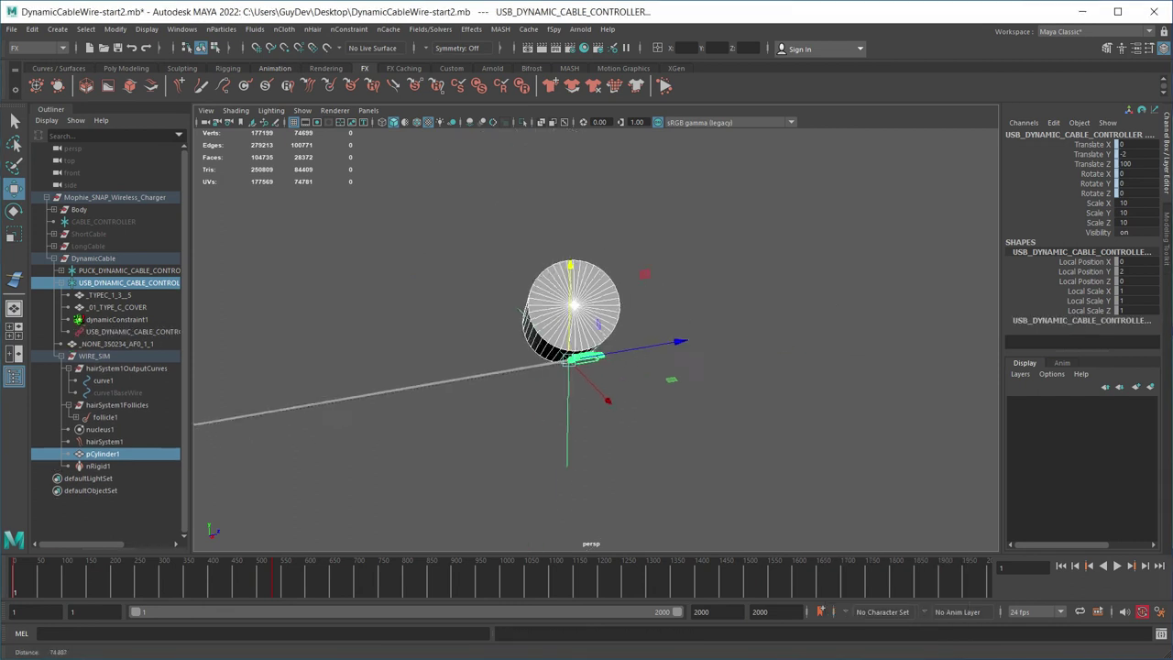
Select the tilted collider cylinder at the cable's USB end and hide it.
alt+middle_drag(642, 366, 751, 404)
scroll(751, 404, down, 1)
click(751, 421)
click(686, 355)
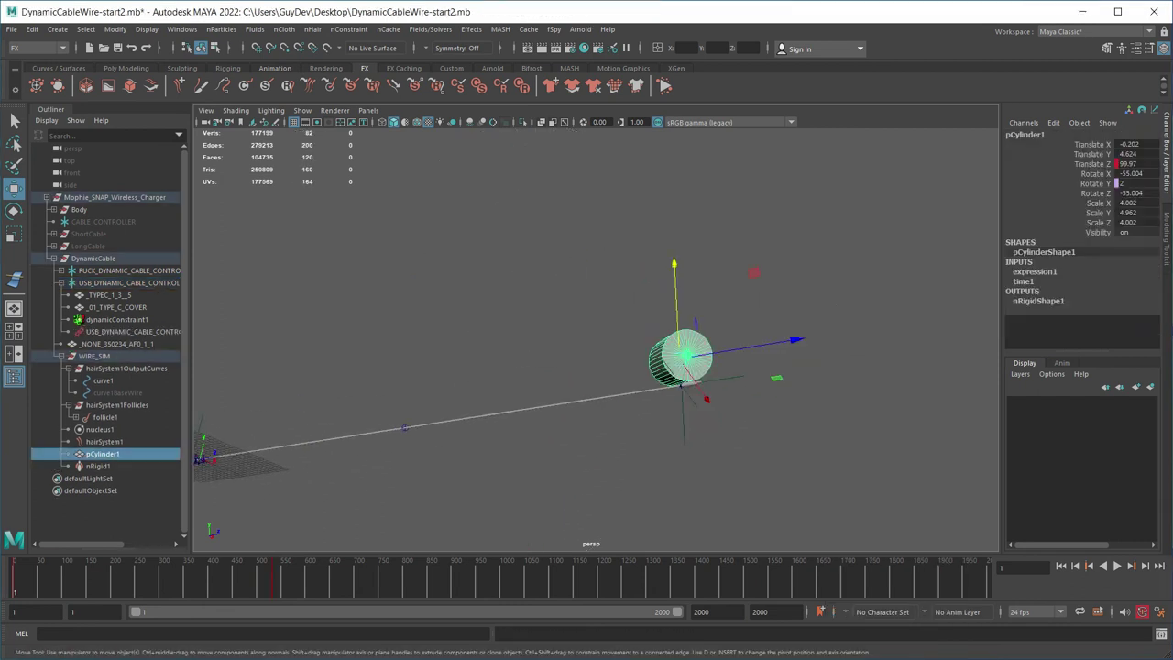
key(ctrl+h)
alt+drag(686, 366, 632, 367)
Run the simulation from frame 1 to frame 799 and inspect the wound cable coil from several sides.
click(1117, 565)
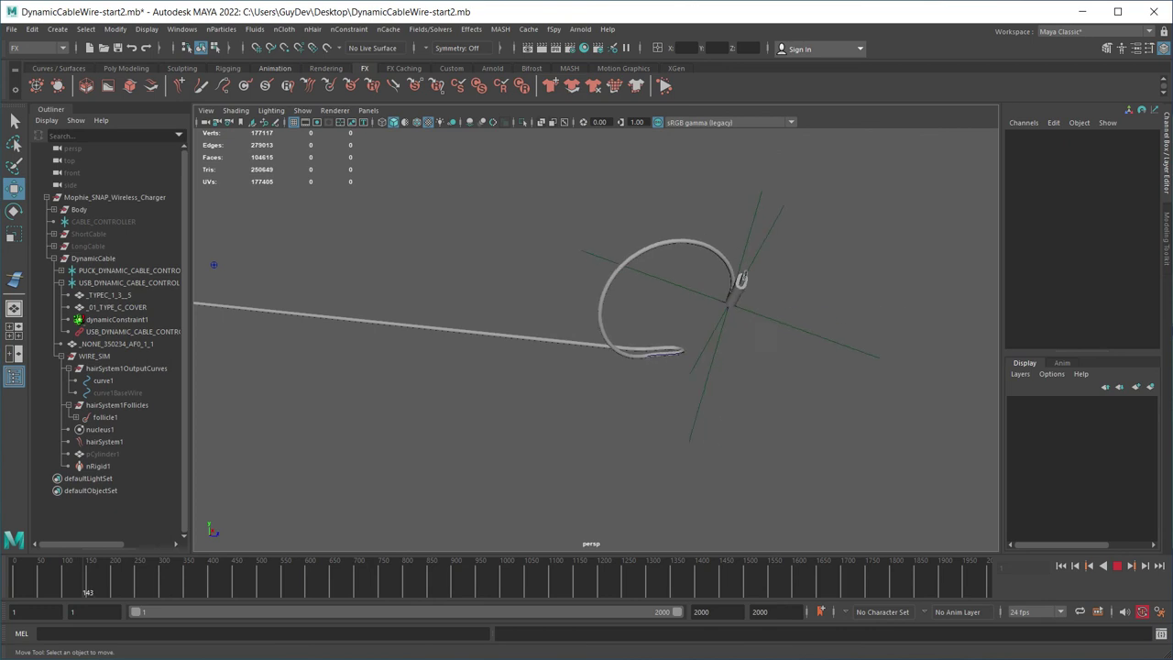
alt+middle_drag(206, 265, 605, 327)
alt+drag(550, 322, 696, 317)
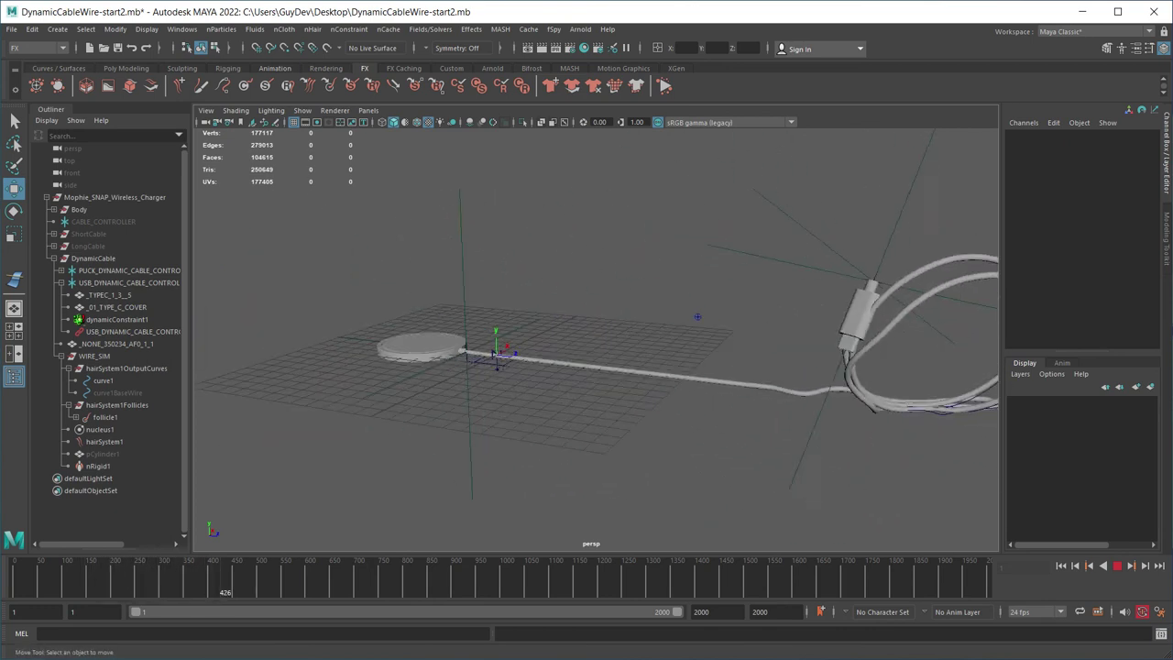
alt+right_drag(632, 316, 724, 316)
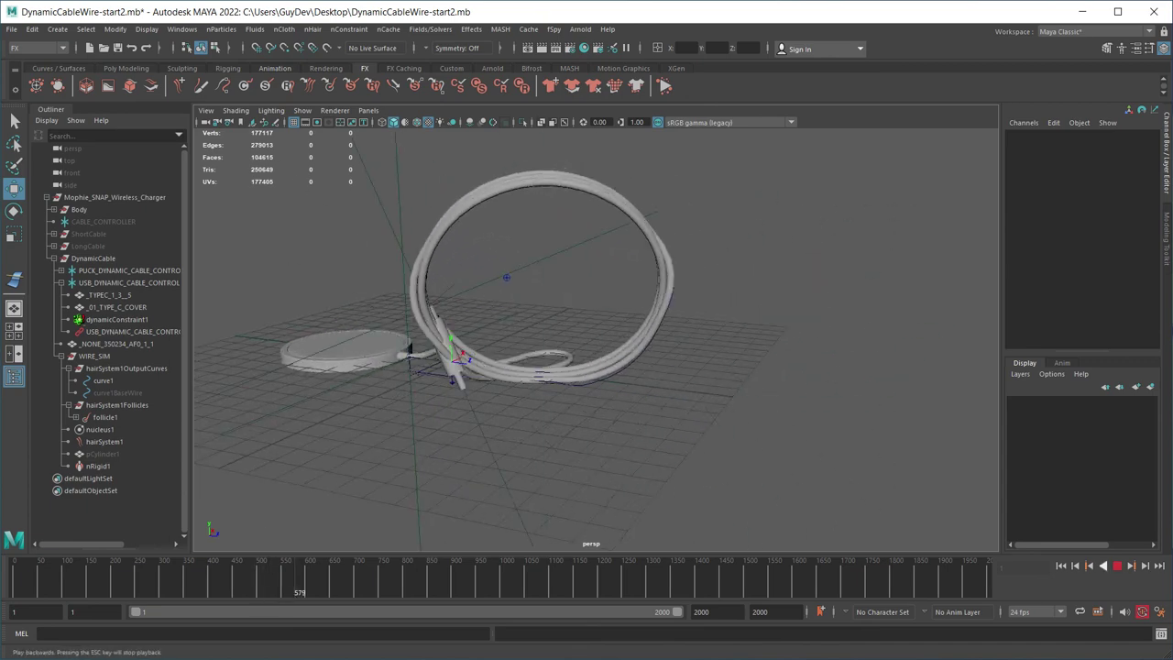
alt+drag(632, 317, 545, 316)
alt+middle_drag(545, 316, 907, 316)
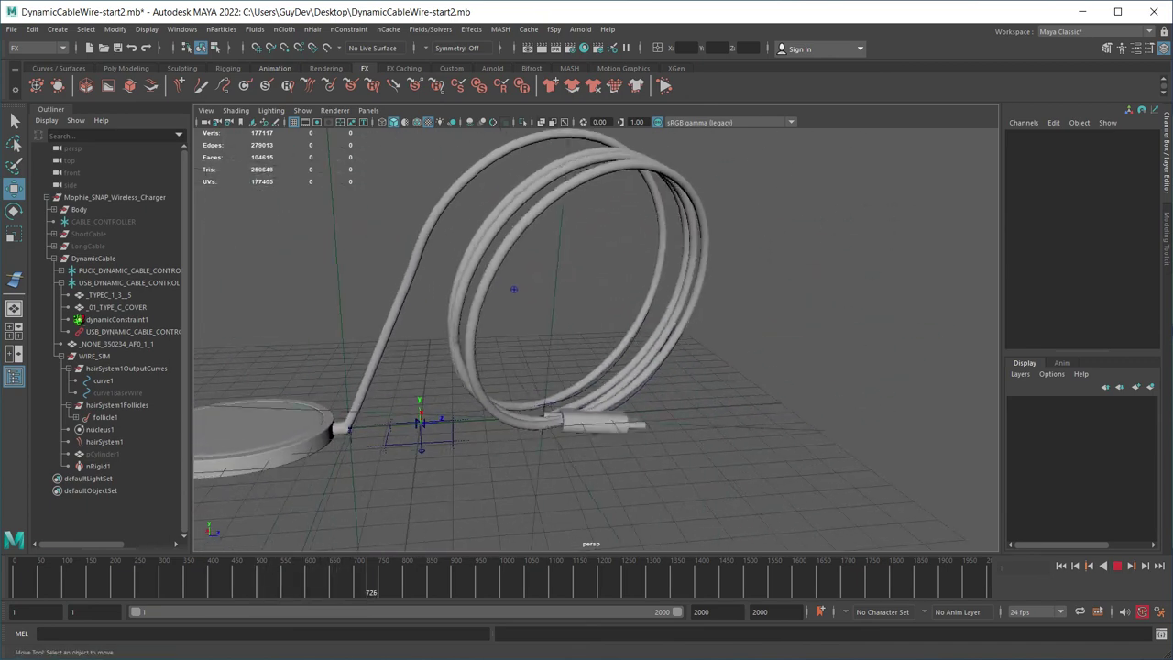
key(Escape)
alt+drag(513, 316, 508, 192)
alt+middle_drag(508, 192, 307, 183)
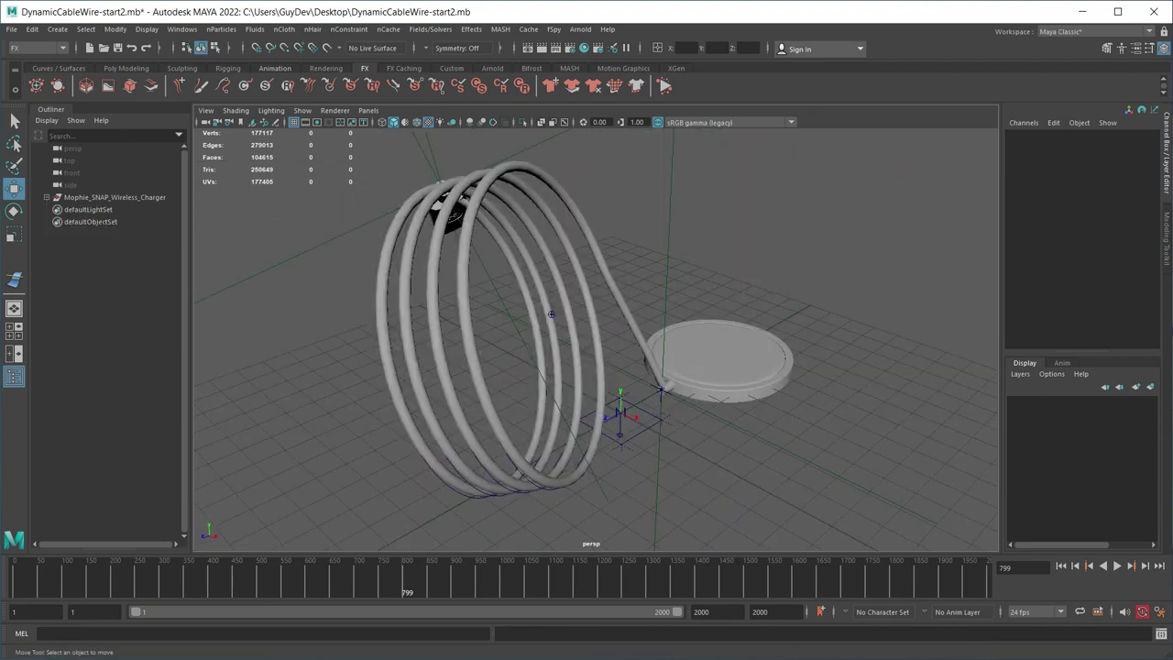